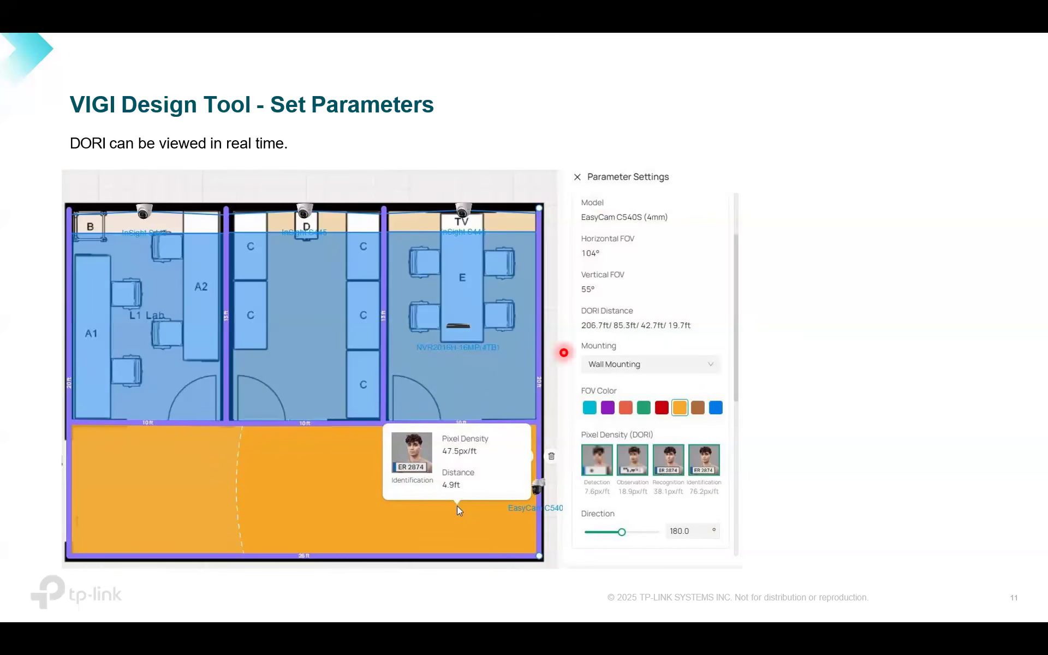
{"action": "key", "text": "Right"}
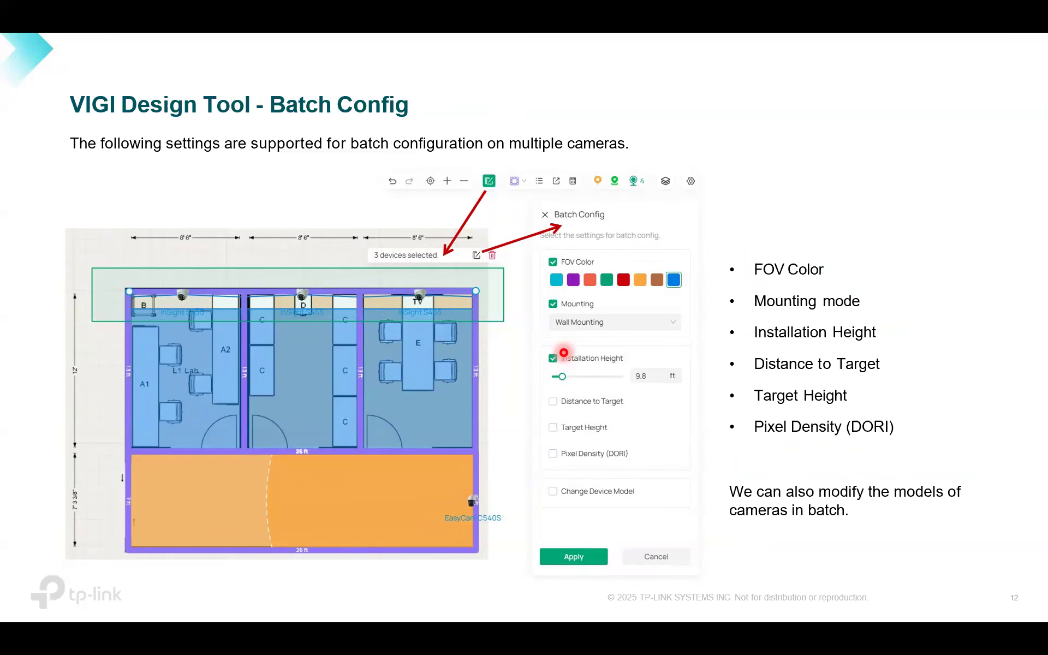
{"action": "key", "text": "Right"}
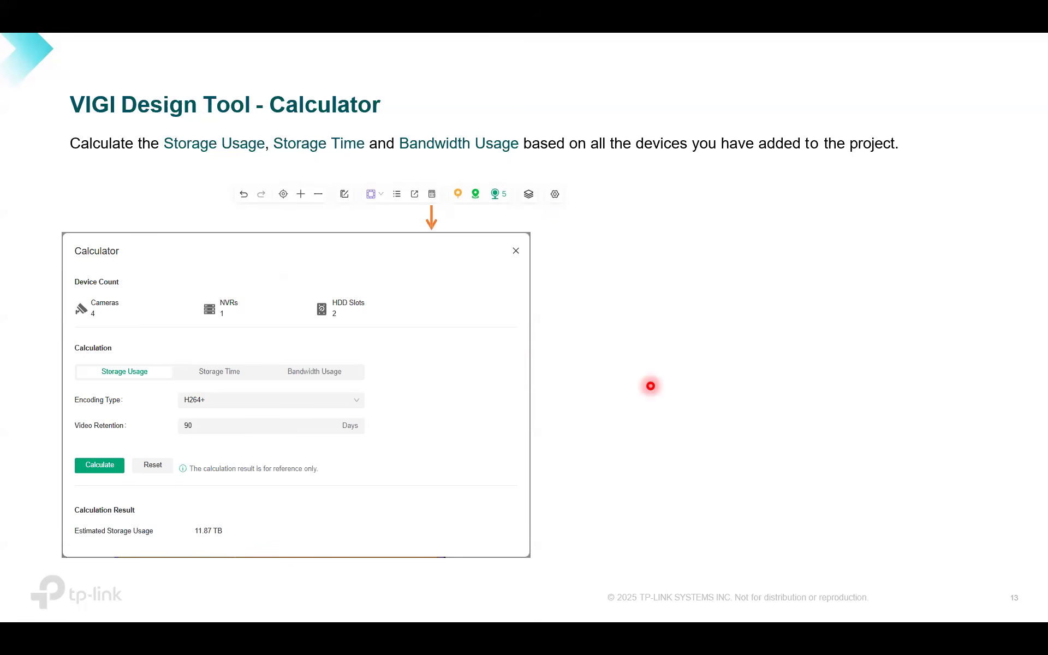
{"action": "key", "text": "Right"}
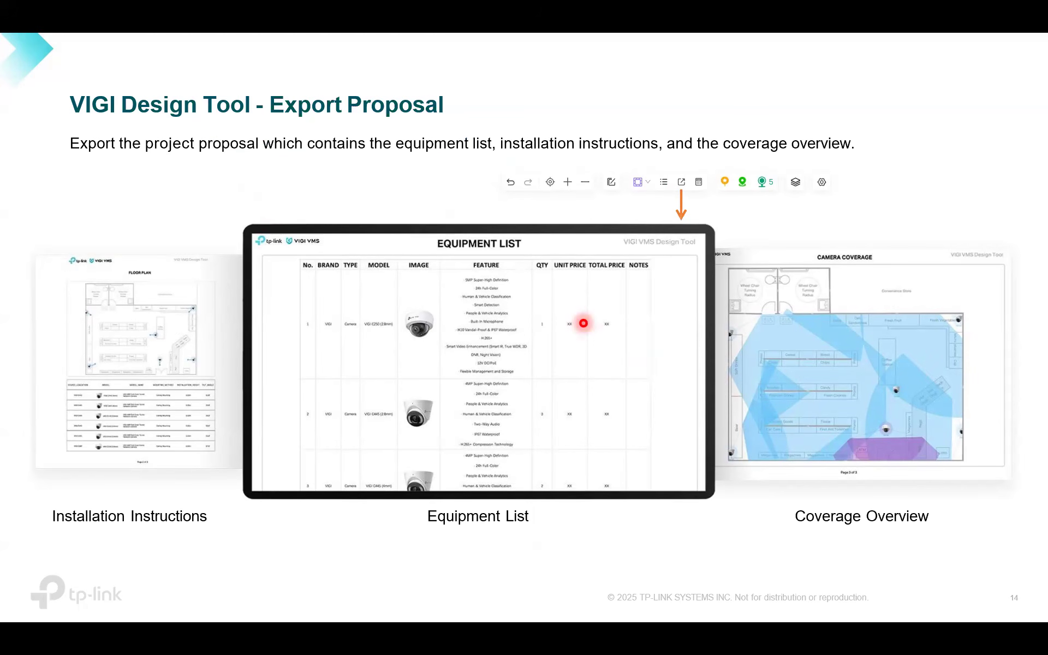
{"action": "key", "text": "Right"}
{"action": "key", "text": "Left"}
{"action": "key", "text": "Right"}
{"action": "key", "text": "Right"}
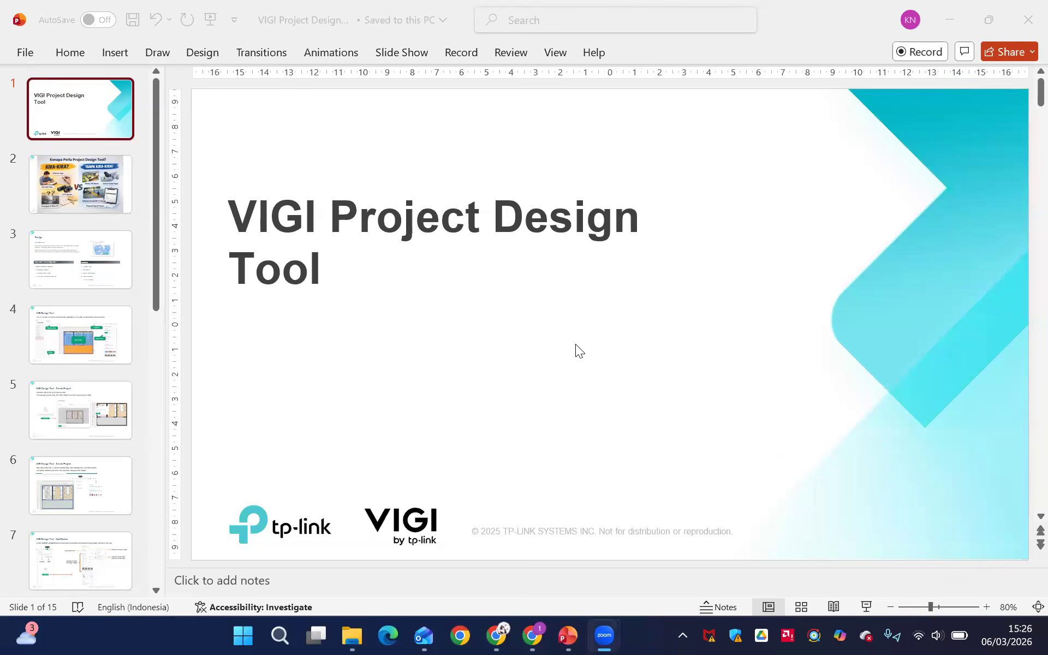
Switch to Chrome and search Google for "vigi vms cloud" in the existing VIGI VMS tab
{"action": "key", "text": "alt+Tab"}
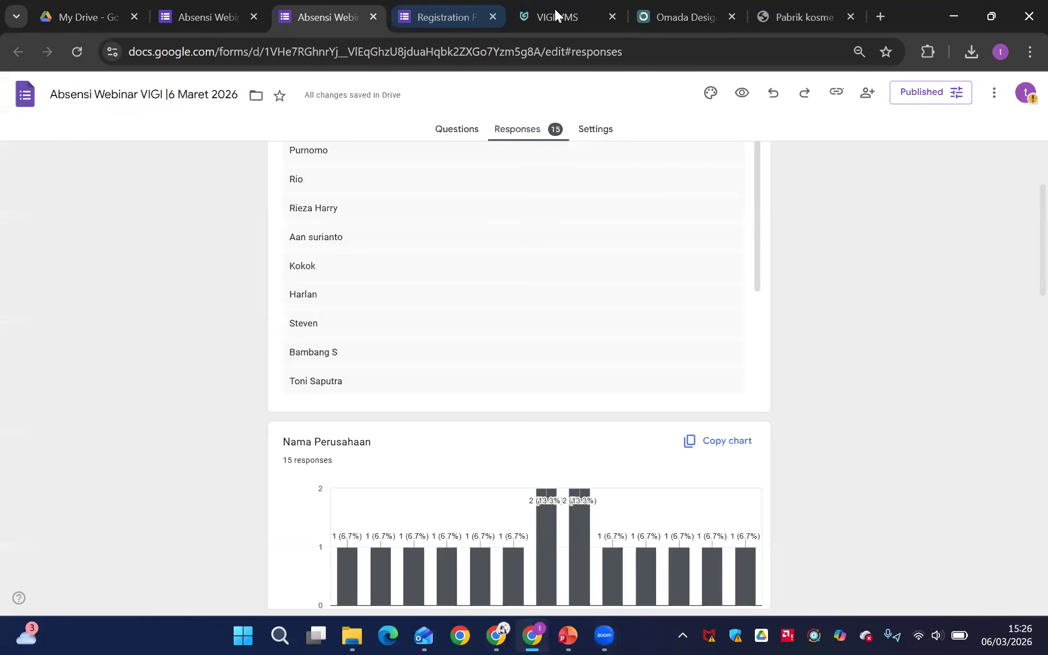
{"action": "key", "text": "ctrl+5"}
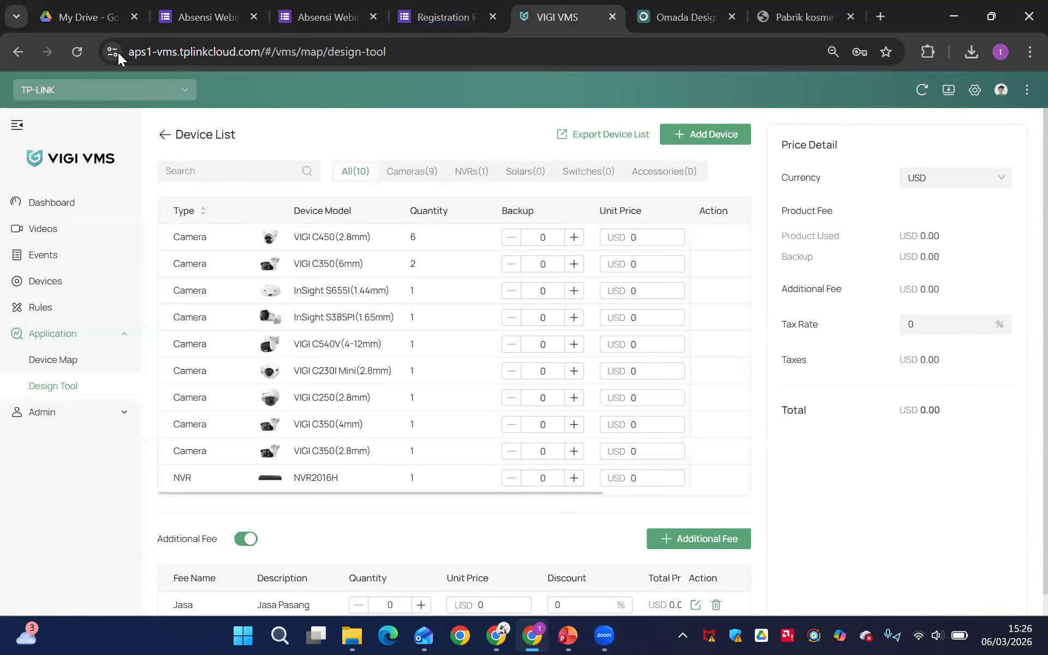
{"action": "key", "text": "ctrl+l"}
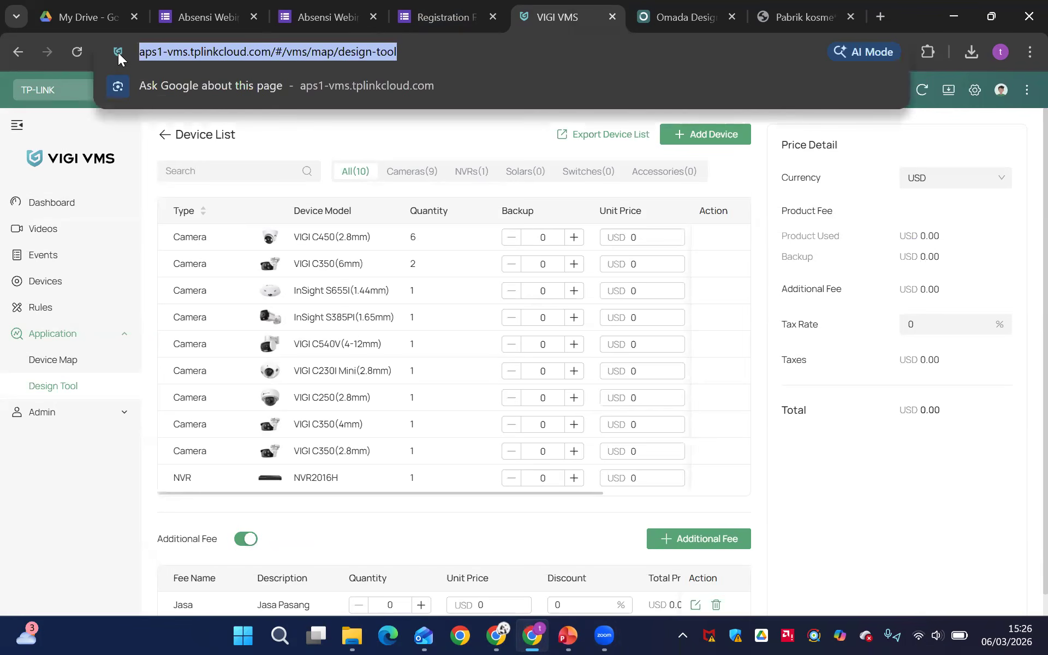
{"action": "type", "text": "vi"}
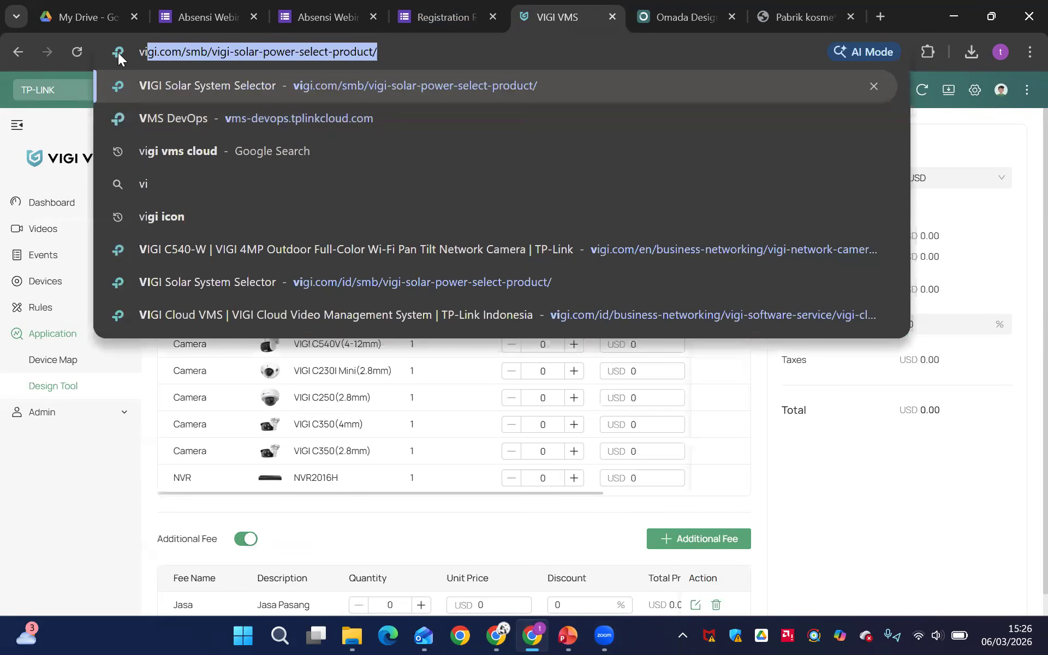
{"action": "type", "text": "gi"}
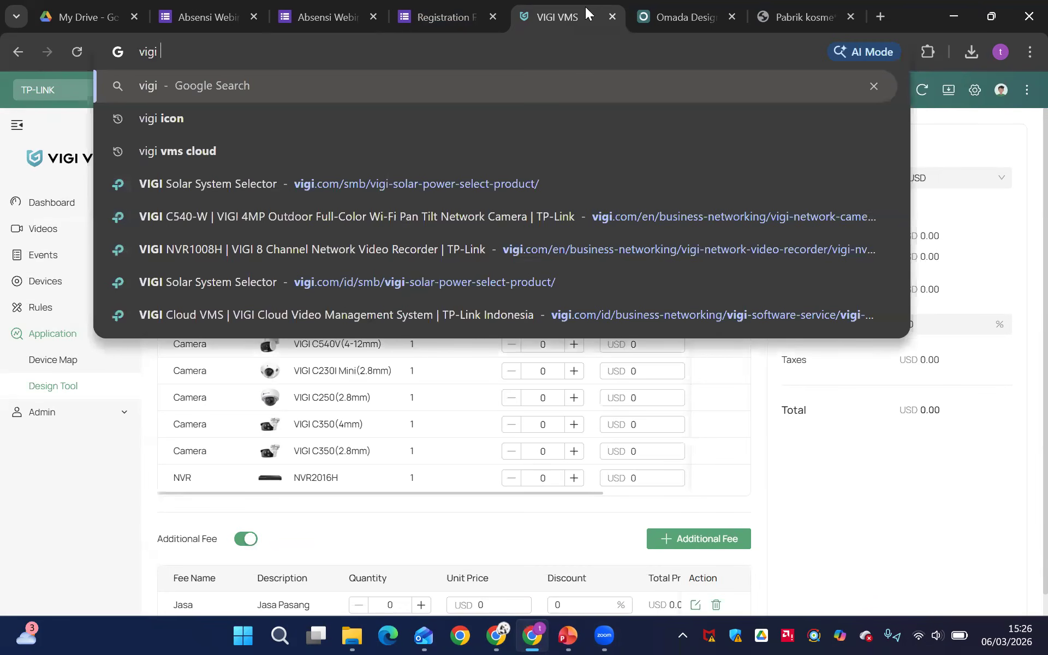
{"action": "type", "text": " vm"}
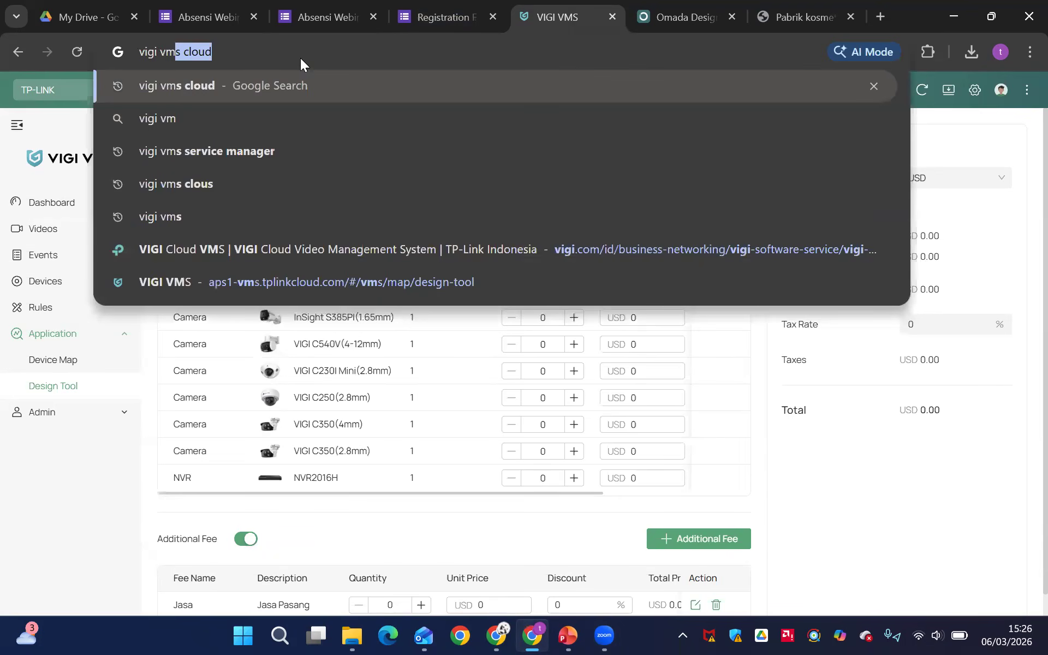
{"action": "type", "text": "s clo"}
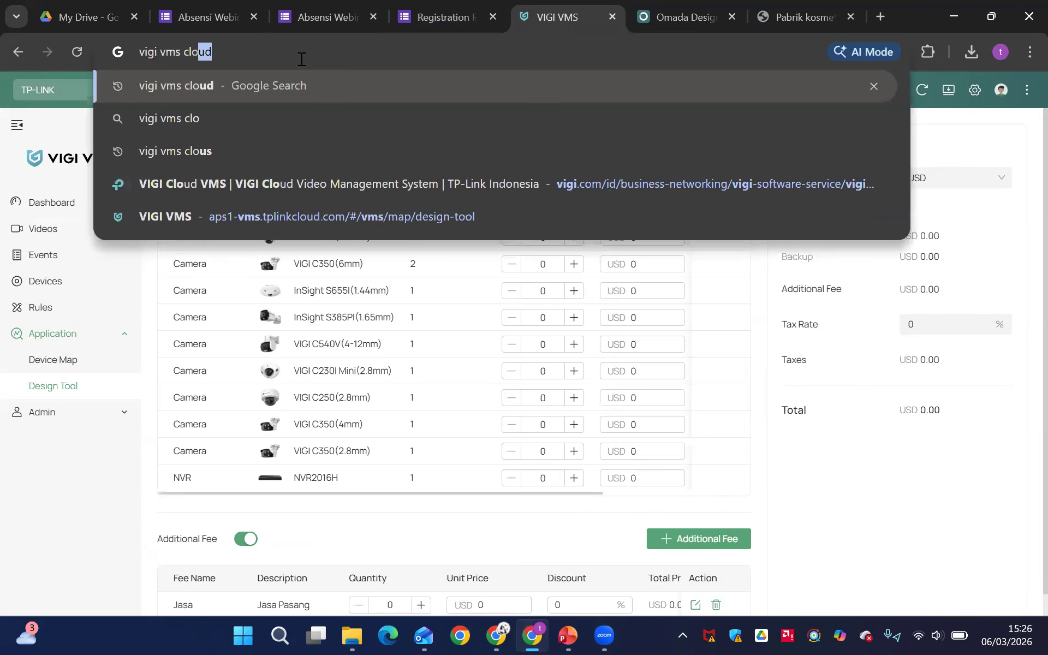
{"action": "key", "text": "Return"}
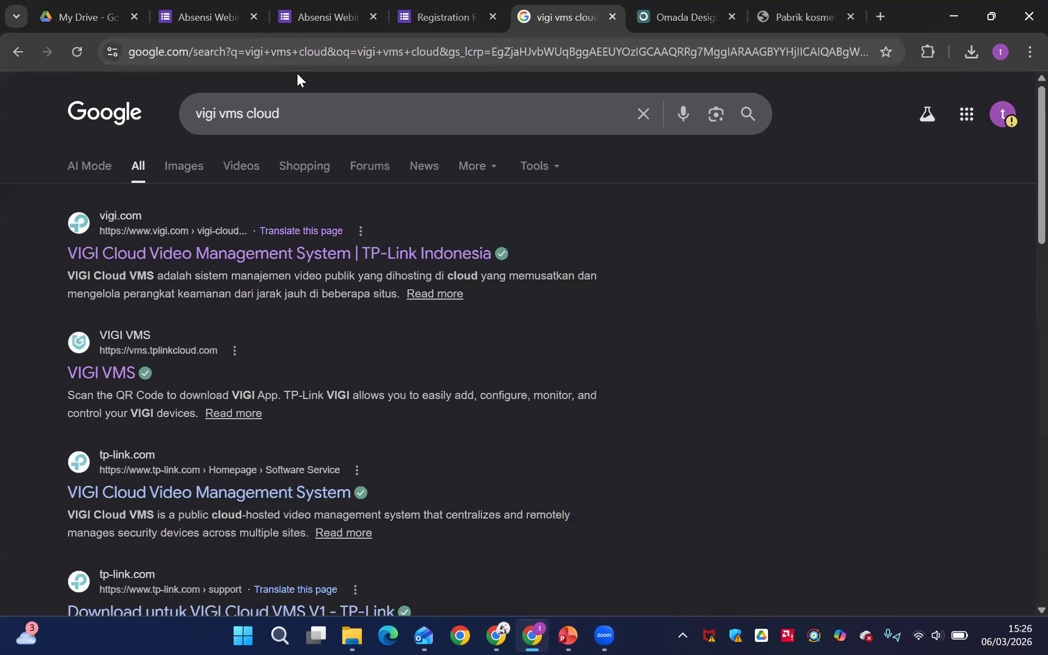
Log in to VIGI VMS through the Coba Sekarang link on TP-Link Indonesia's VIGI Cloud VMS page, using the saved account and the TP-LINK organization
{"action": "left_click", "coordinate": [125, 258]}
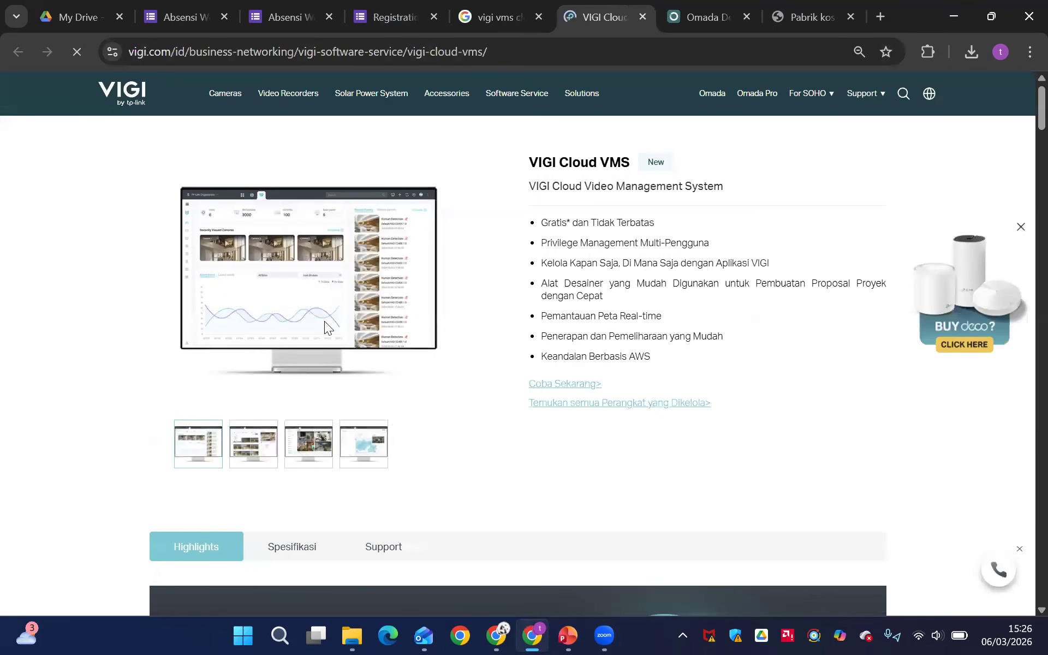
{"action": "left_click", "coordinate": [566, 383]}
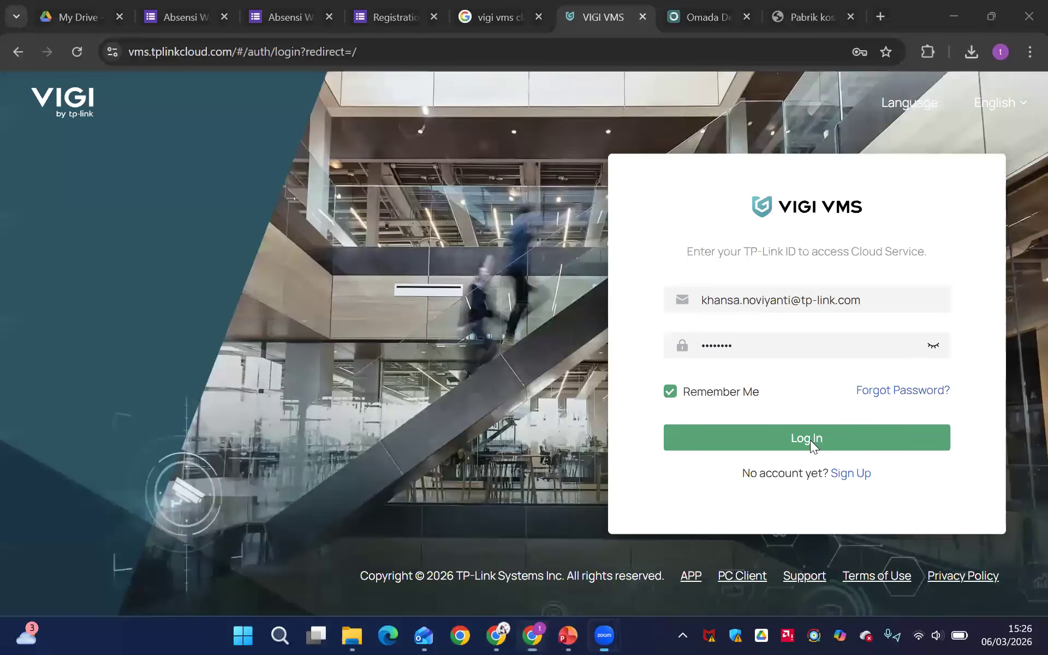
{"action": "left_click", "coordinate": [784, 432]}
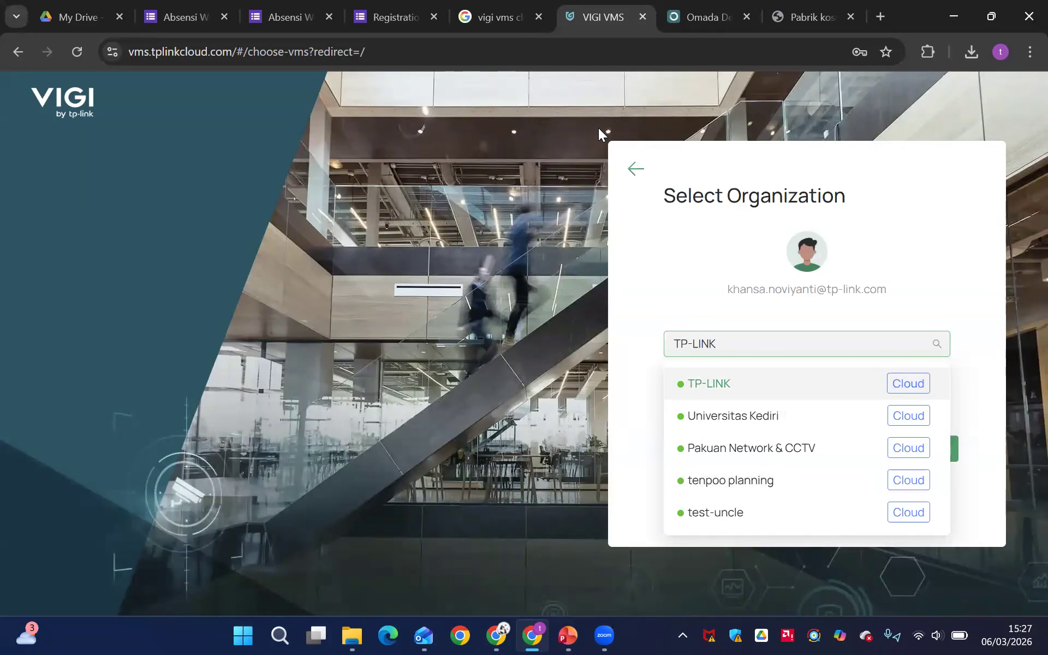
{"action": "left_click", "coordinate": [587, 94]}
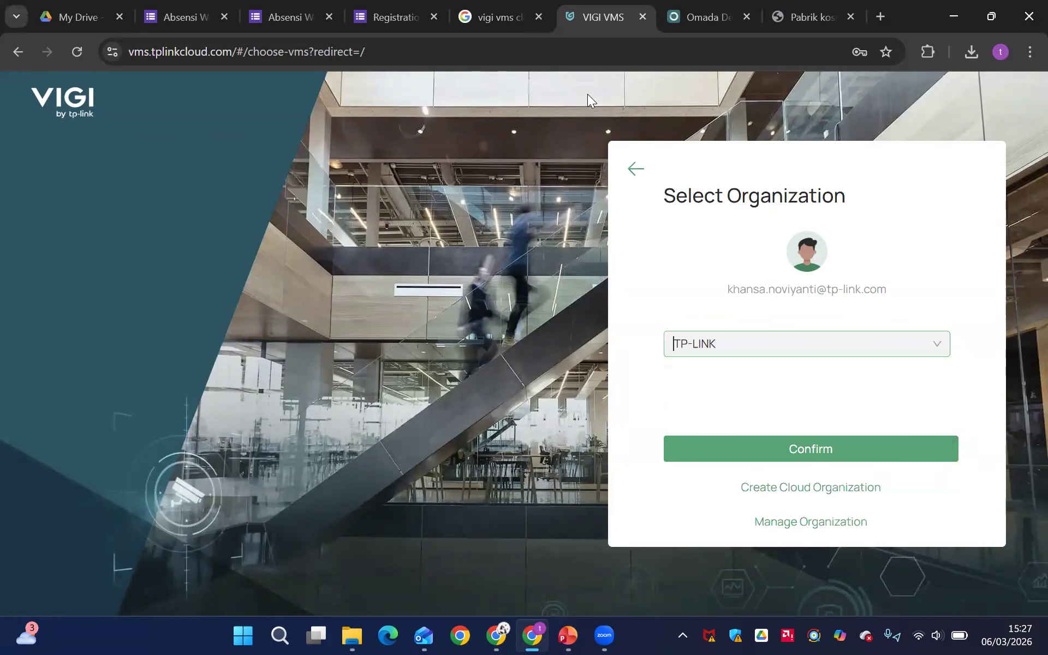
{"action": "left_click", "coordinate": [816, 454]}
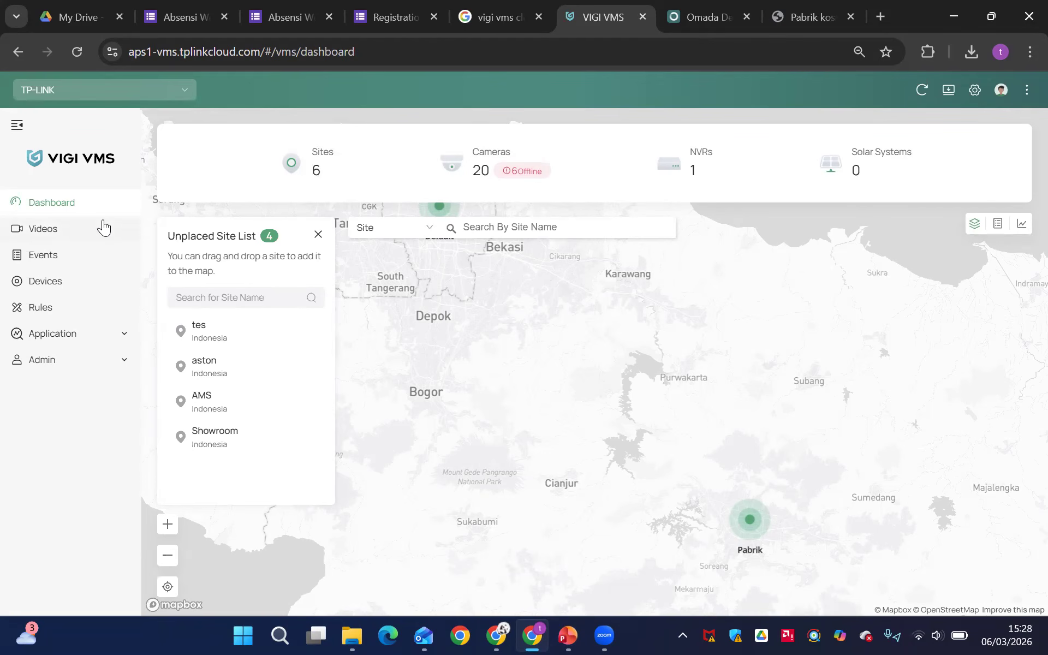
Play the live view of all cameras in the aston site
{"action": "left_click", "coordinate": [124, 224]}
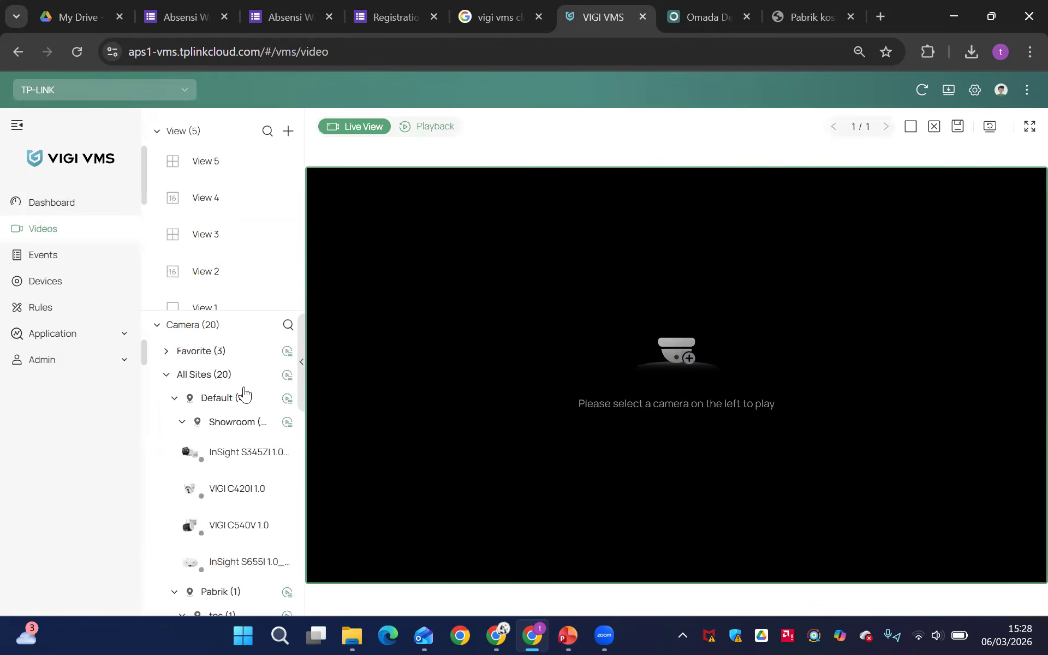
{"action": "scroll", "coordinate": [242, 390], "scroll_direction": "down", "scroll_amount": 5}
{"action": "left_click", "coordinate": [287, 388]}
{"action": "mouse_move", "coordinate": [312, 404]}
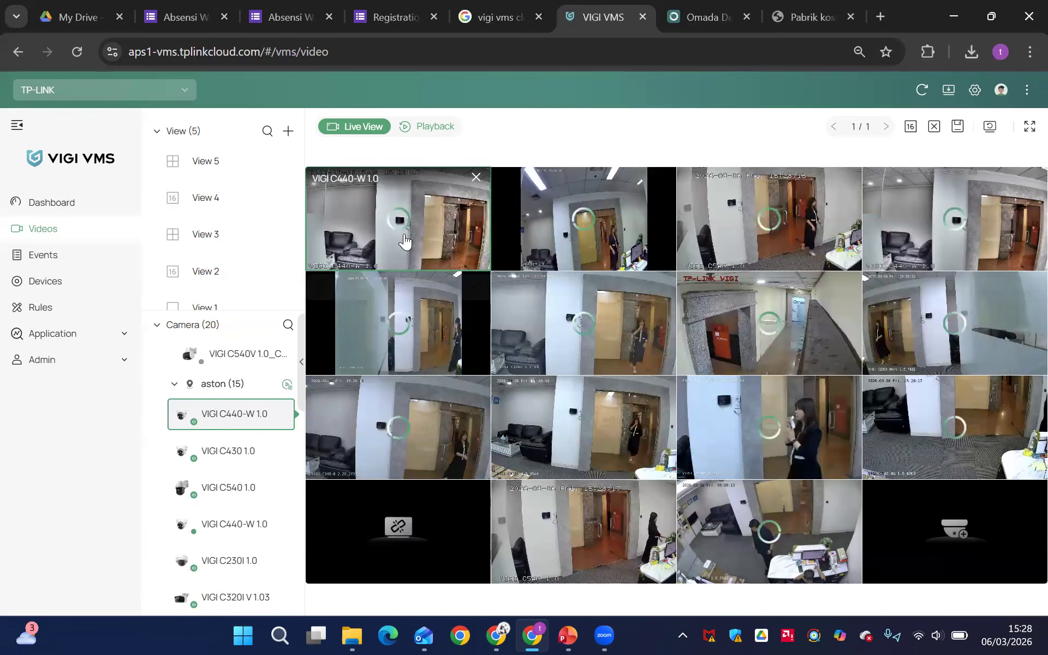
Open the settings of the first VIGI C440-W 1.0 camera in the live grid and review its stream's Video, Audio and Advance Settings
{"action": "mouse_move", "coordinate": [527, 295]}
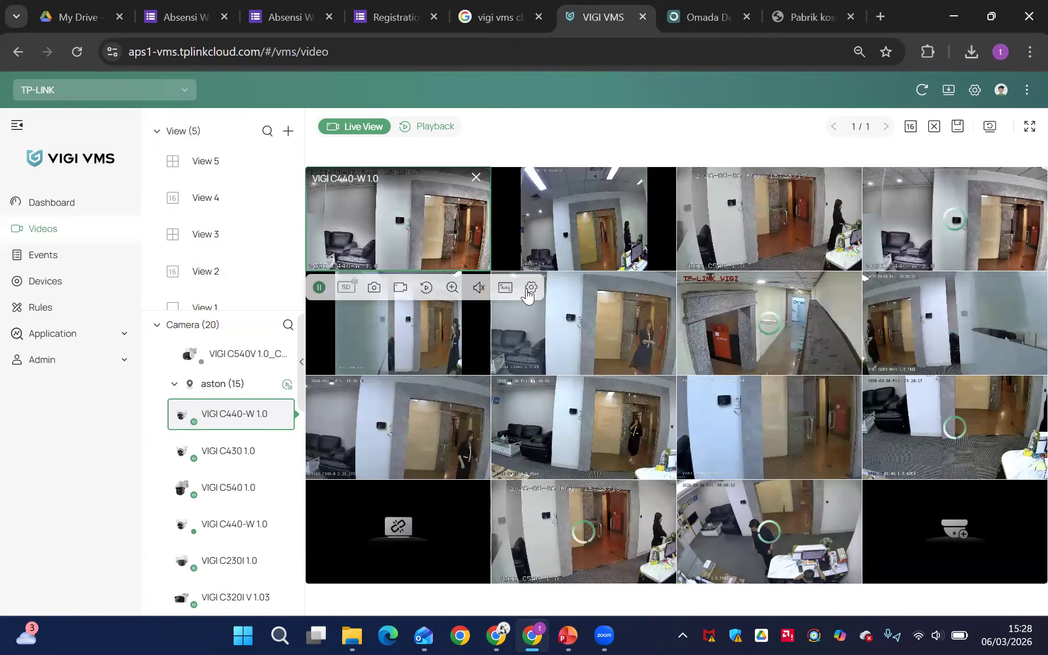
{"action": "left_click", "coordinate": [533, 290]}
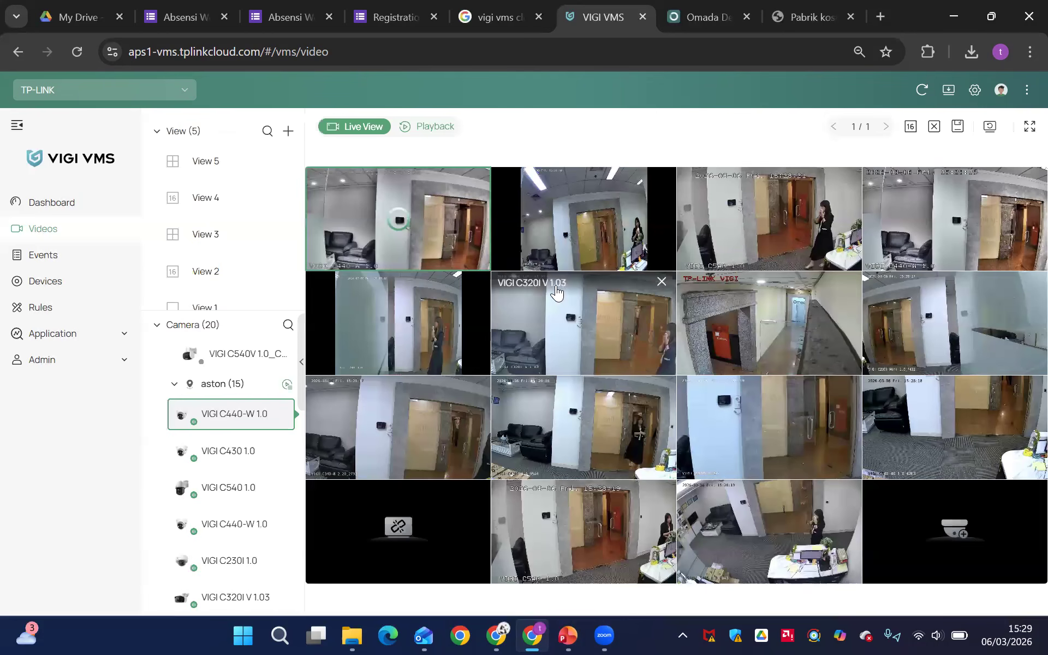
{"action": "mouse_move", "coordinate": [557, 289]}
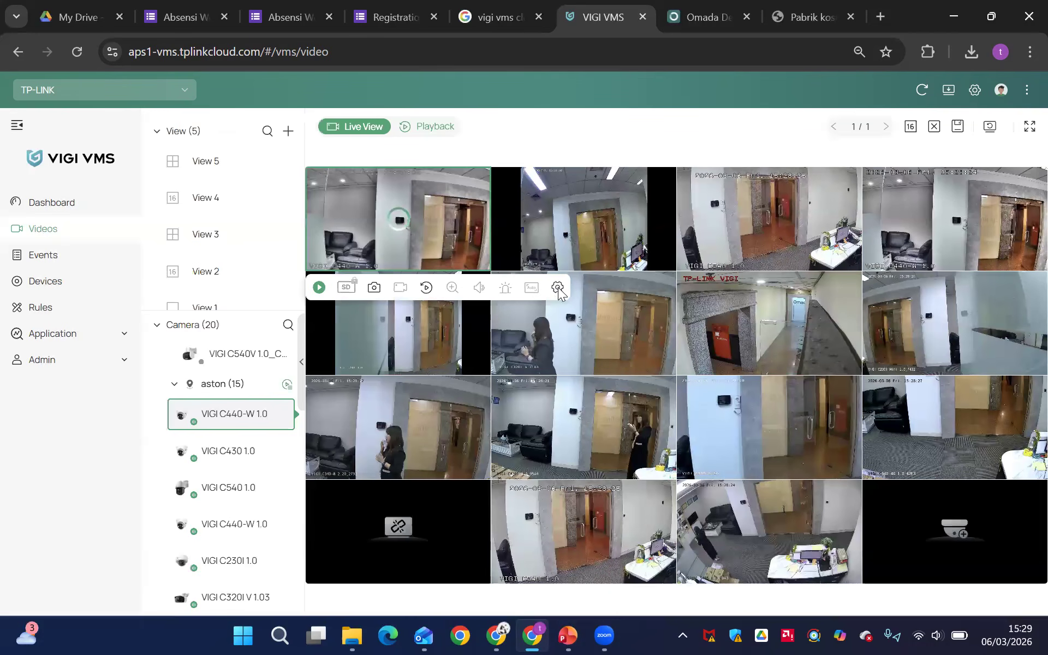
{"action": "left_click", "coordinate": [557, 288]}
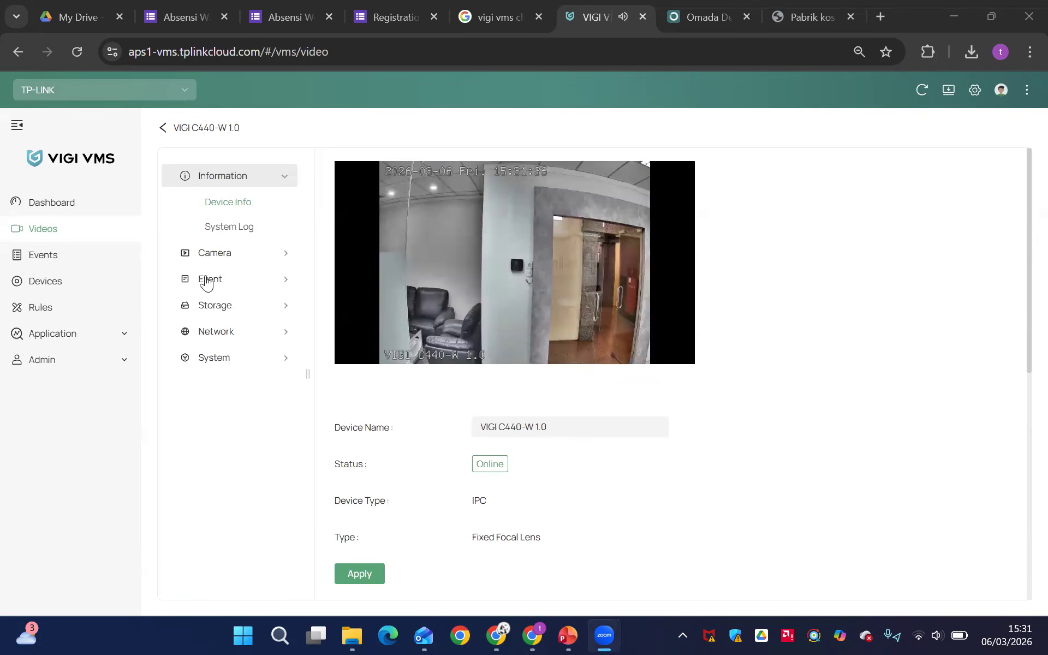
{"action": "left_click", "coordinate": [243, 263]}
{"action": "left_click", "coordinate": [245, 304]}
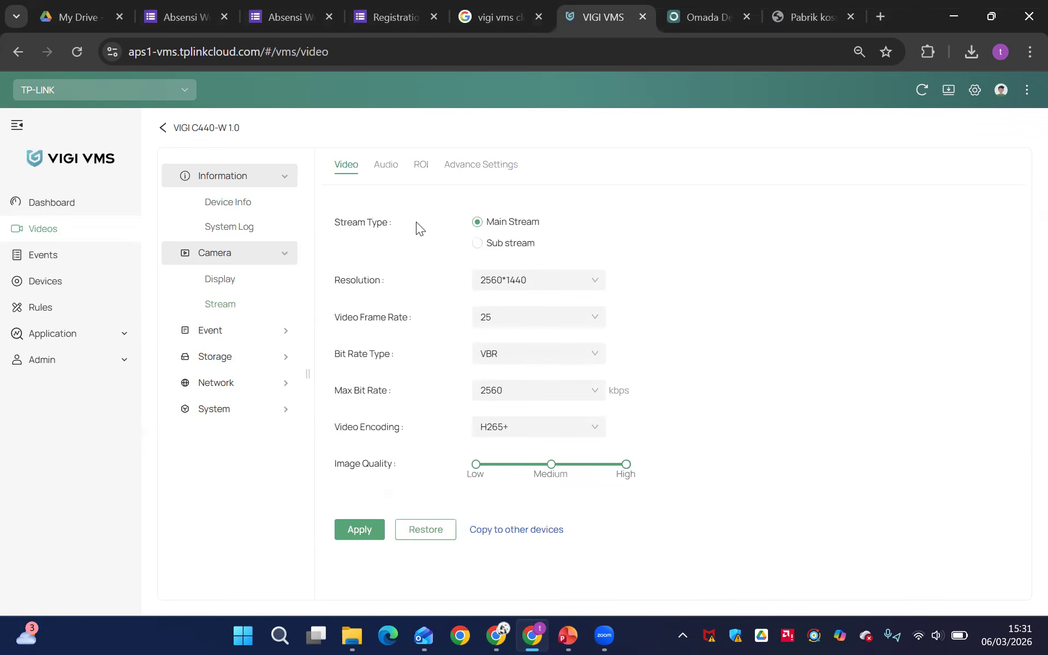
{"action": "left_click", "coordinate": [390, 172]}
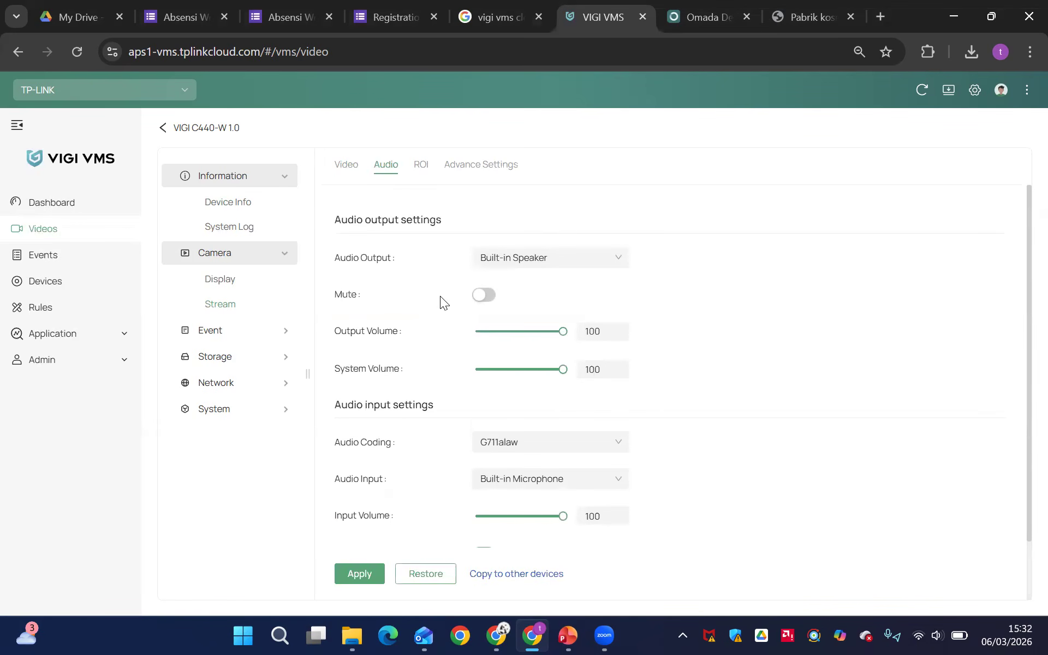
{"action": "left_click", "coordinate": [487, 173]}
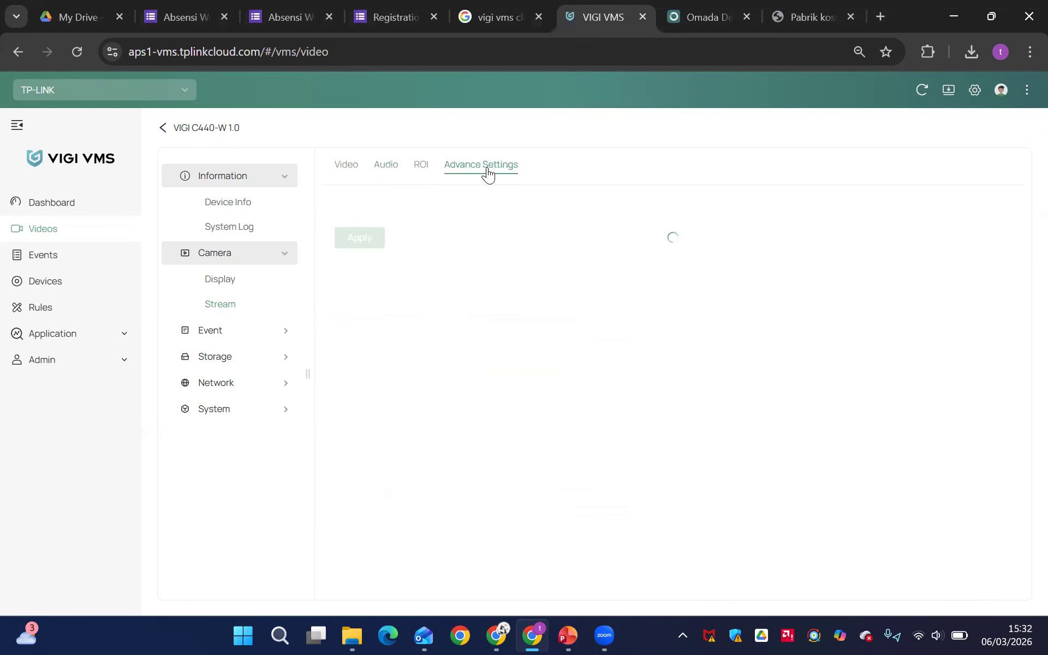
Review the camera's Basic Event and Smart Event settings, and return to the live view
{"action": "left_click", "coordinate": [202, 335]}
{"action": "left_click", "coordinate": [230, 389]}
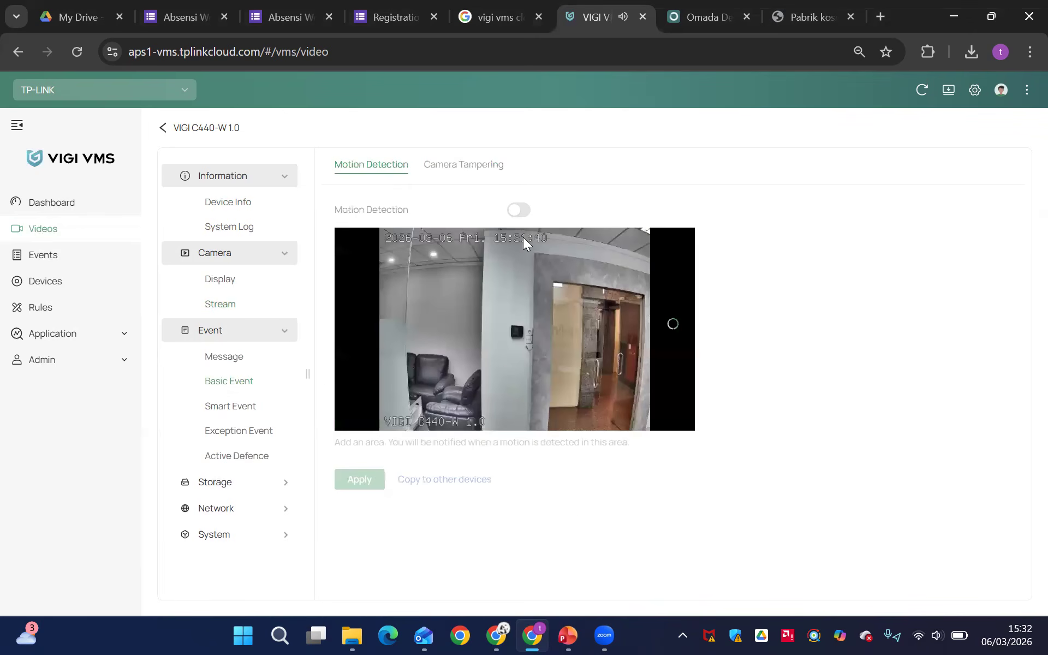
{"action": "left_click", "coordinate": [225, 410]}
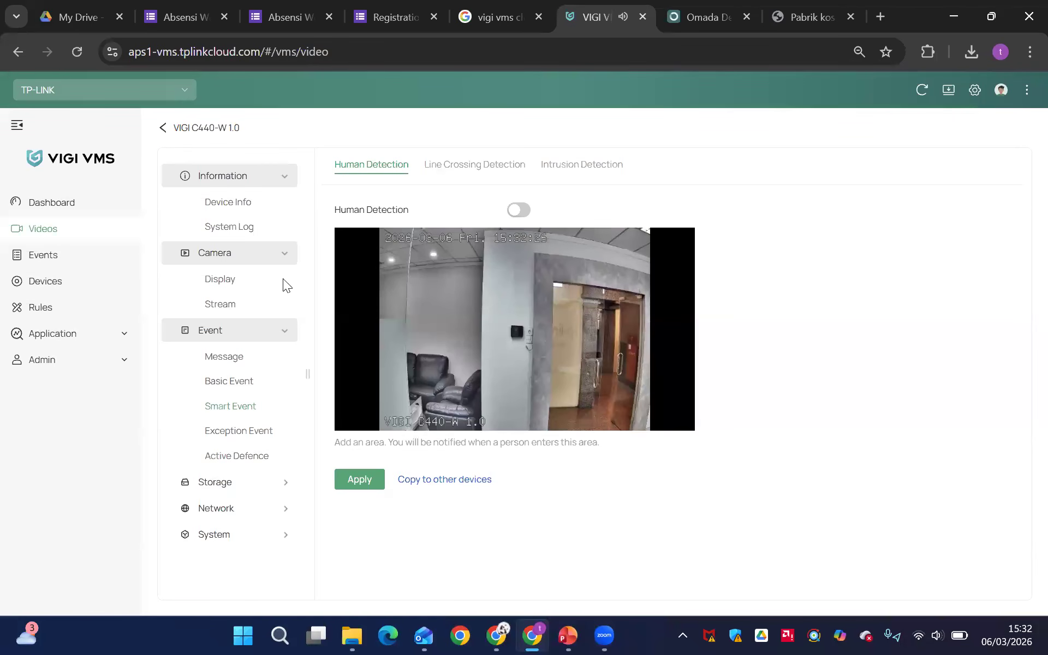
{"action": "left_click", "coordinate": [164, 128]}
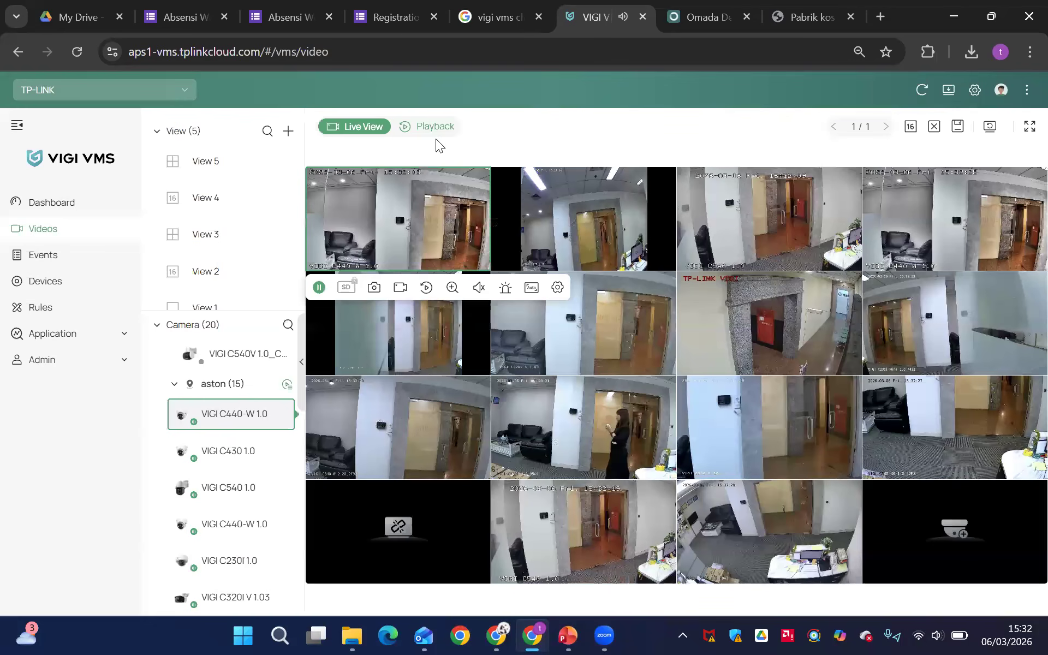
Open the settings of the VIGI C340-W 2.20_2792 camera and review its Basic Event and Smart Event detection types
{"action": "double_click", "coordinate": [454, 331]}
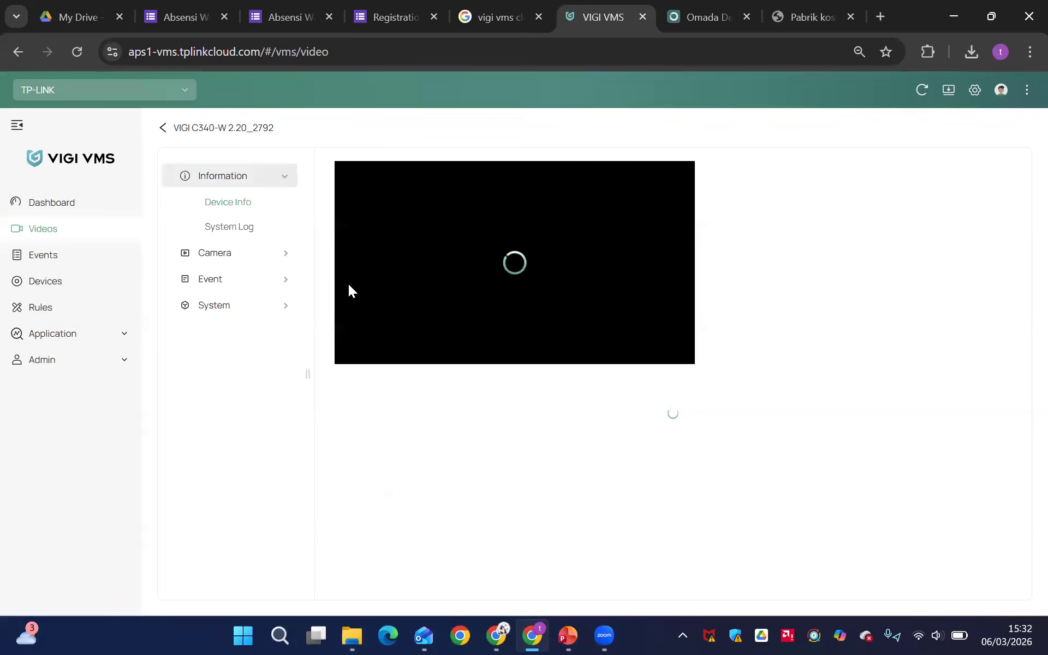
{"action": "left_click", "coordinate": [236, 283]}
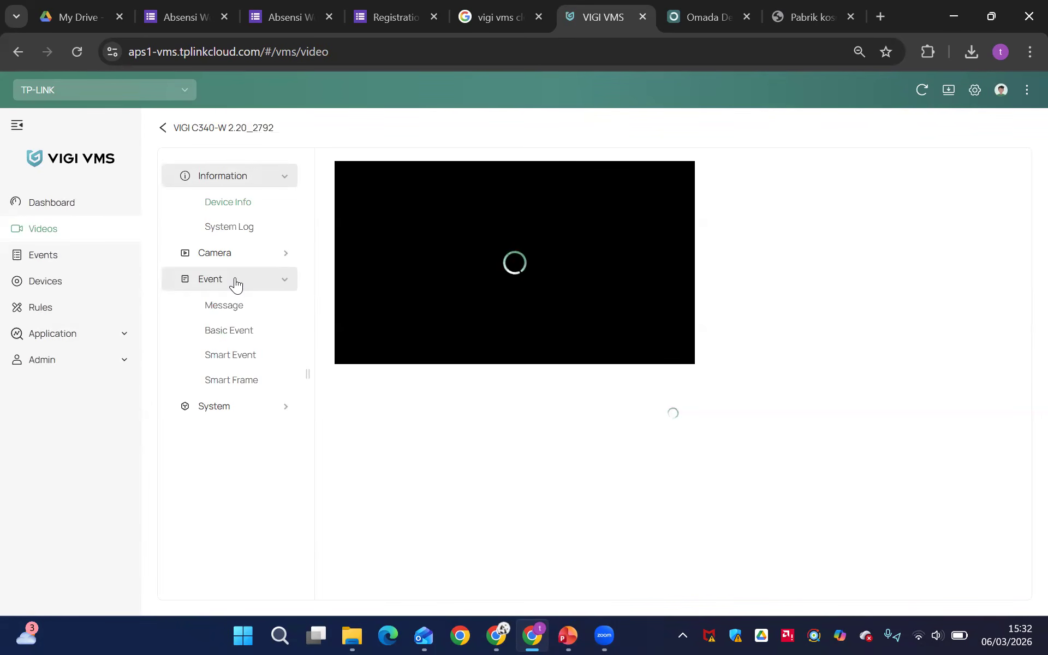
{"action": "left_click", "coordinate": [252, 329]}
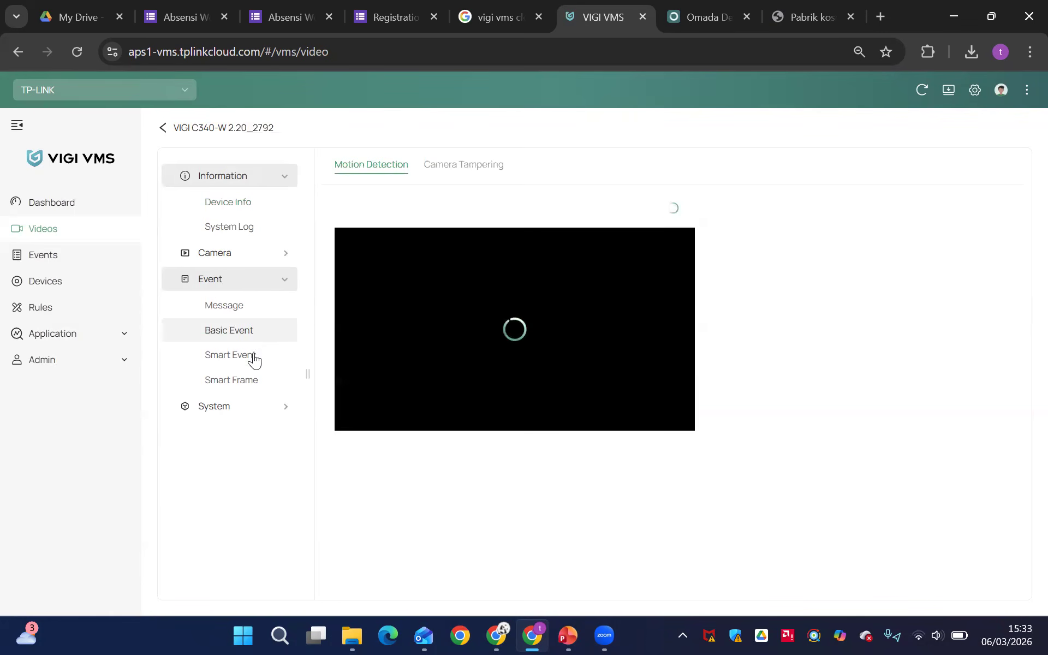
{"action": "left_click", "coordinate": [254, 357]}
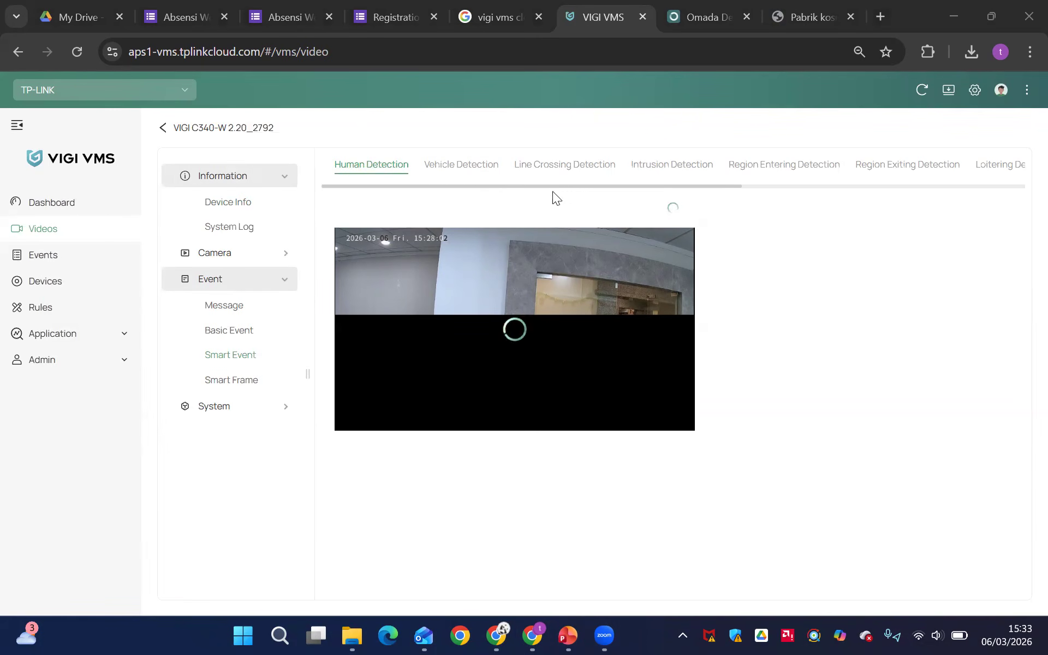
{"action": "scroll", "coordinate": [554, 171], "scroll_direction": "down", "scroll_amount": 2}
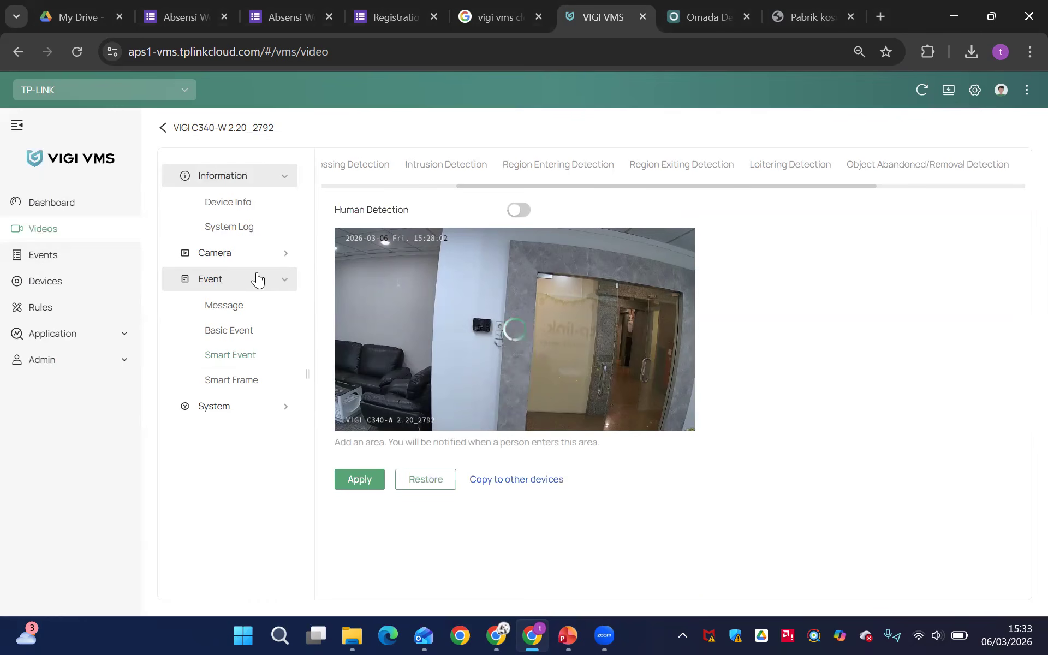
Search the recorded events of all types from all devices over the preset one-day period
{"action": "left_click", "coordinate": [62, 265]}
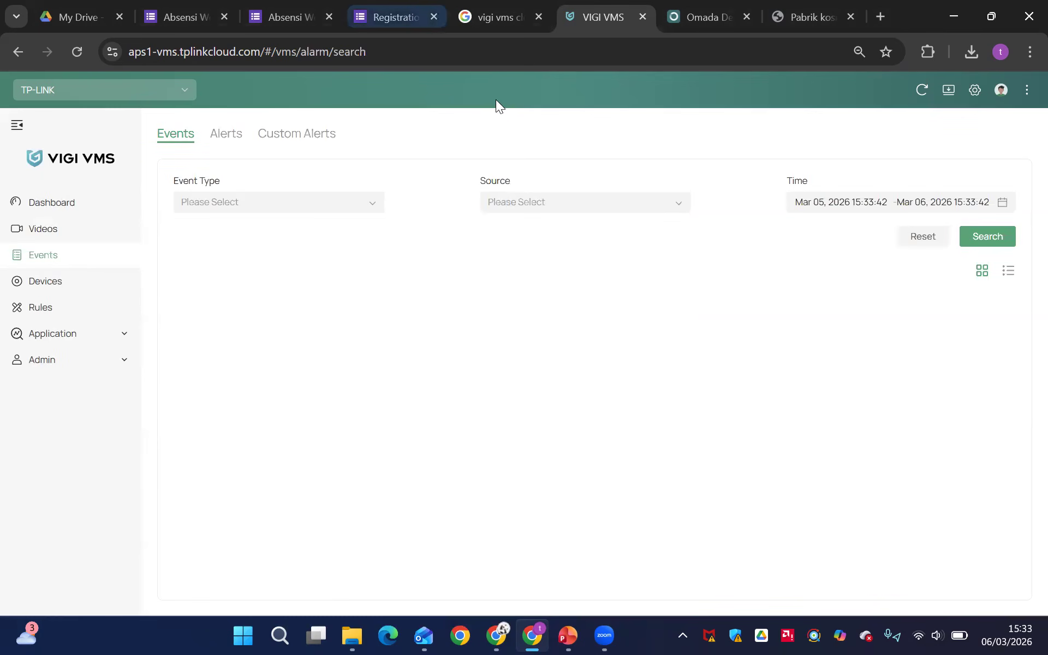
{"action": "left_click", "coordinate": [971, 244]}
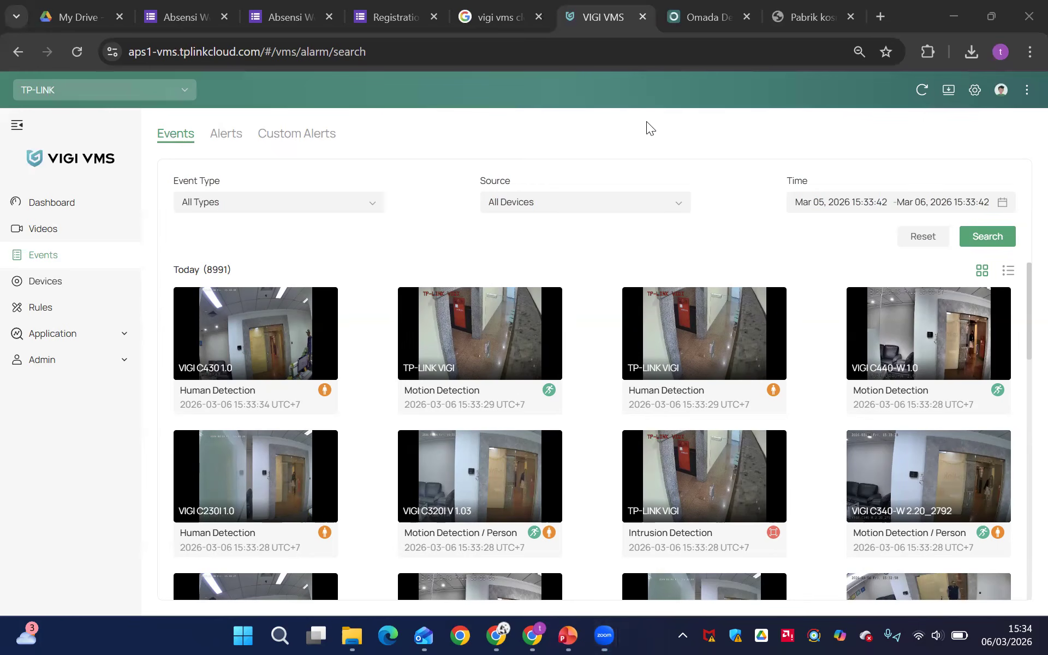
{"action": "key", "text": "super"}
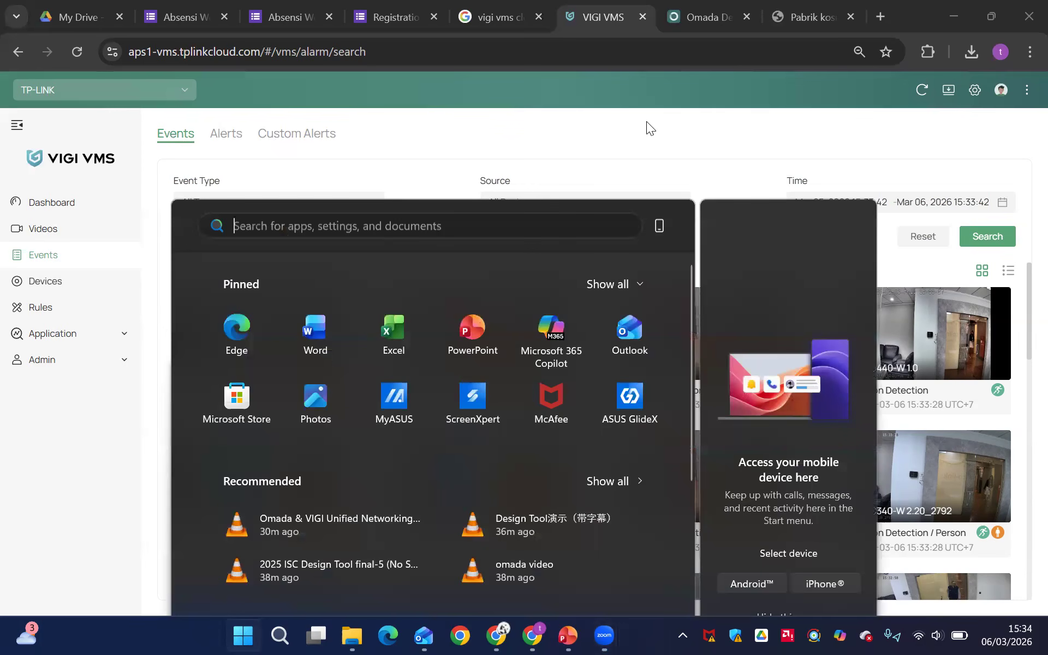
{"action": "type", "text": "pc clien"}
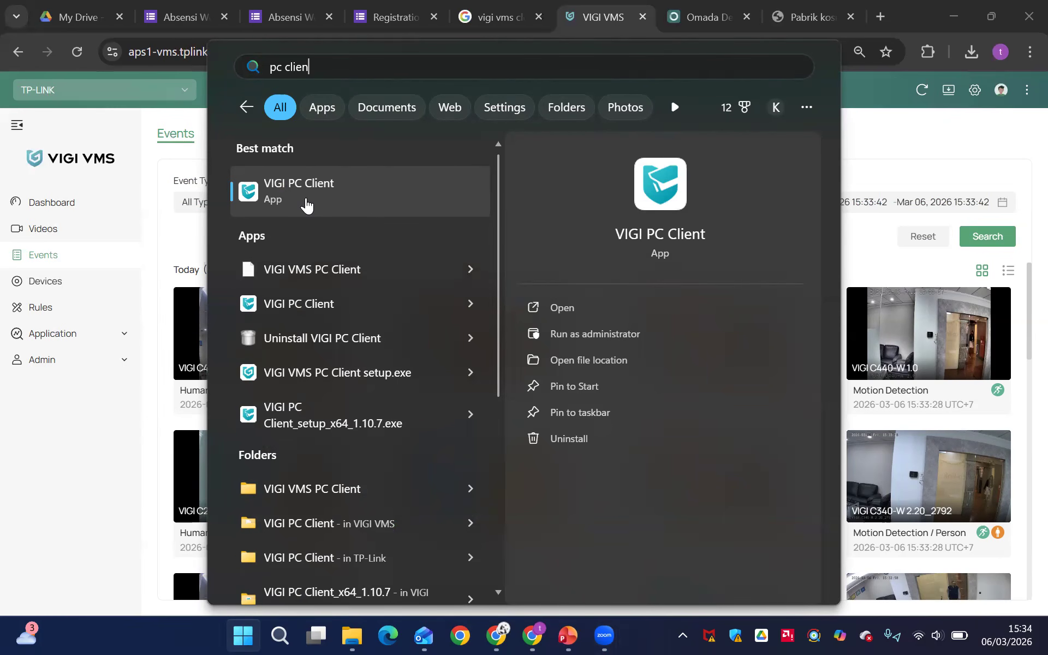
{"action": "left_click", "coordinate": [152, 456]}
Browse the event snapshots from all devices and return to the most recent ones
{"action": "mouse_move", "coordinate": [412, 449]}
{"action": "scroll", "coordinate": [412, 450], "scroll_direction": "down", "scroll_amount": 5}
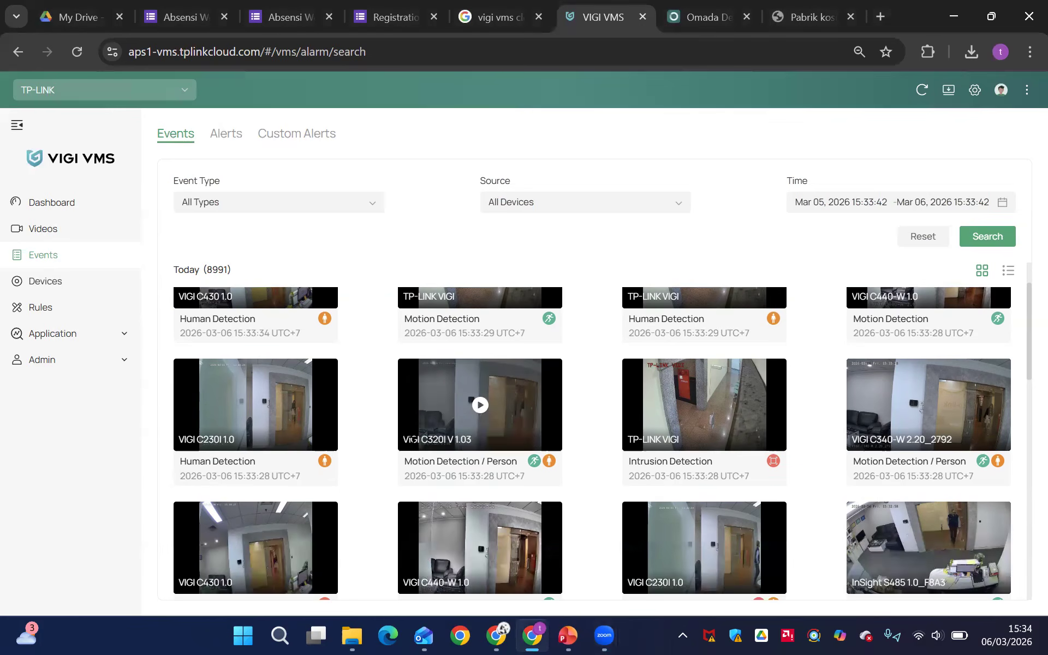
{"action": "scroll", "coordinate": [412, 450], "scroll_direction": "down", "scroll_amount": 3}
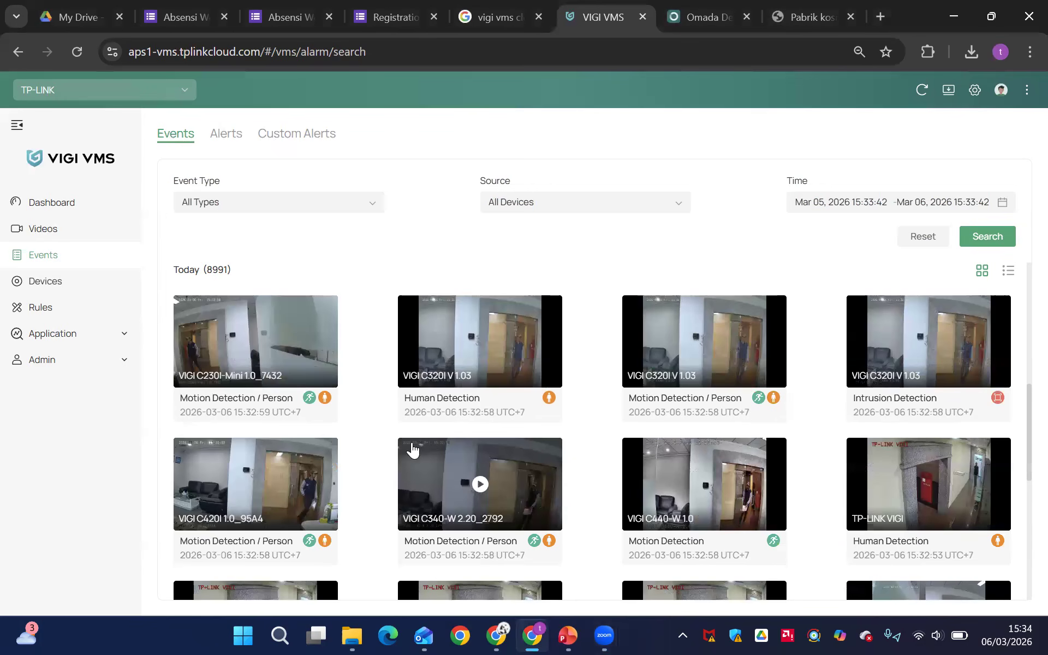
{"action": "scroll", "coordinate": [413, 451], "scroll_direction": "down", "scroll_amount": 6}
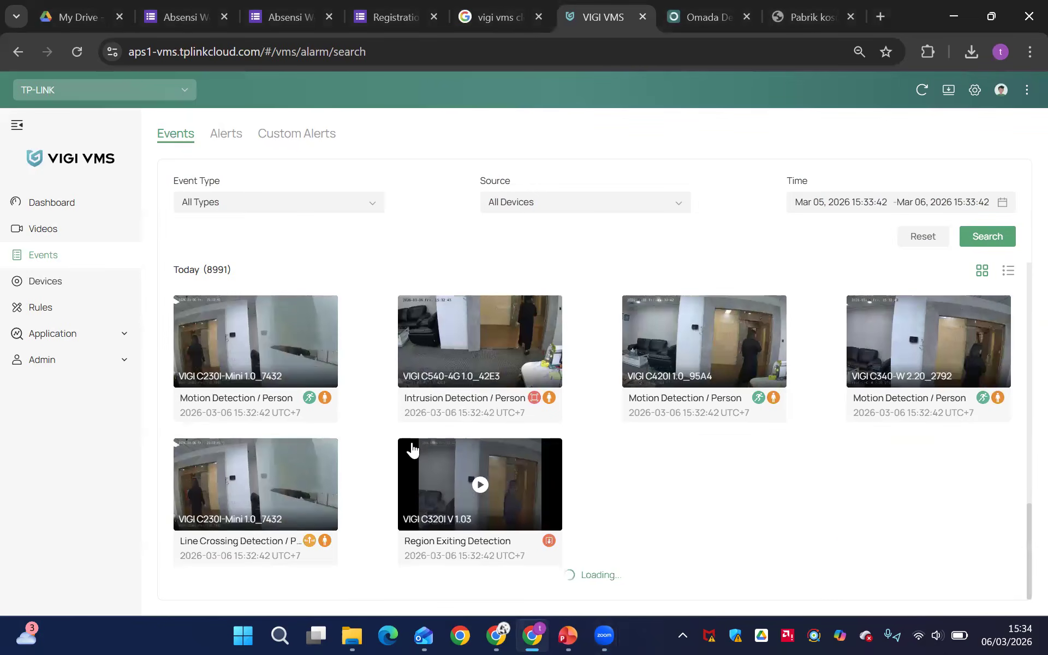
{"action": "scroll", "coordinate": [413, 451], "scroll_direction": "up", "scroll_amount": 12}
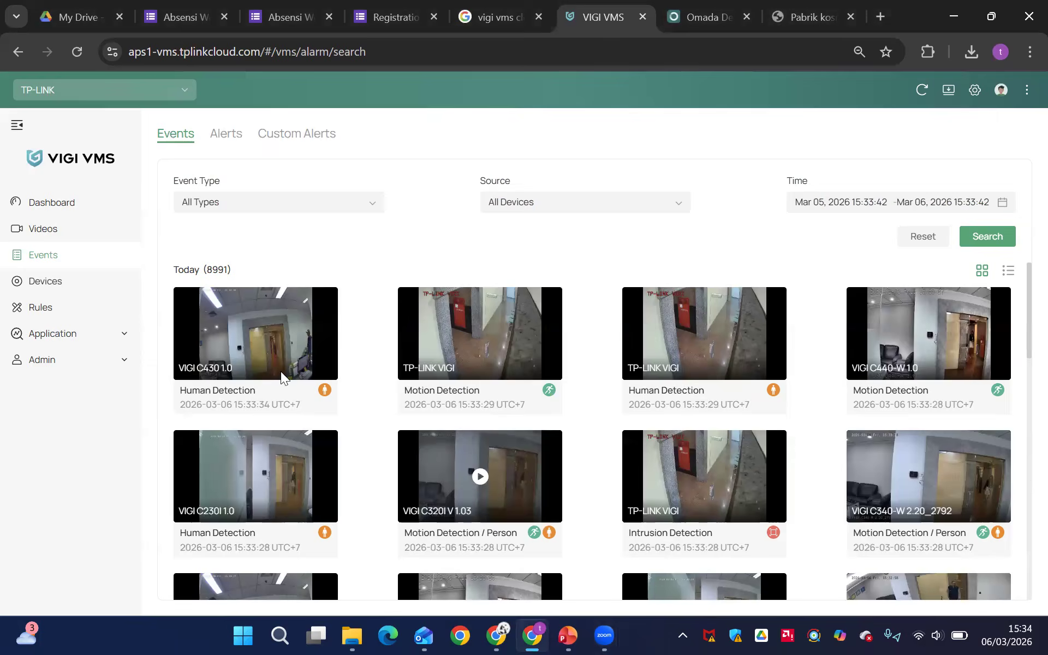
Open device management for the aston site and review each device's IP address, MAC address, firmware, up time and added time
{"action": "left_click", "coordinate": [67, 290]}
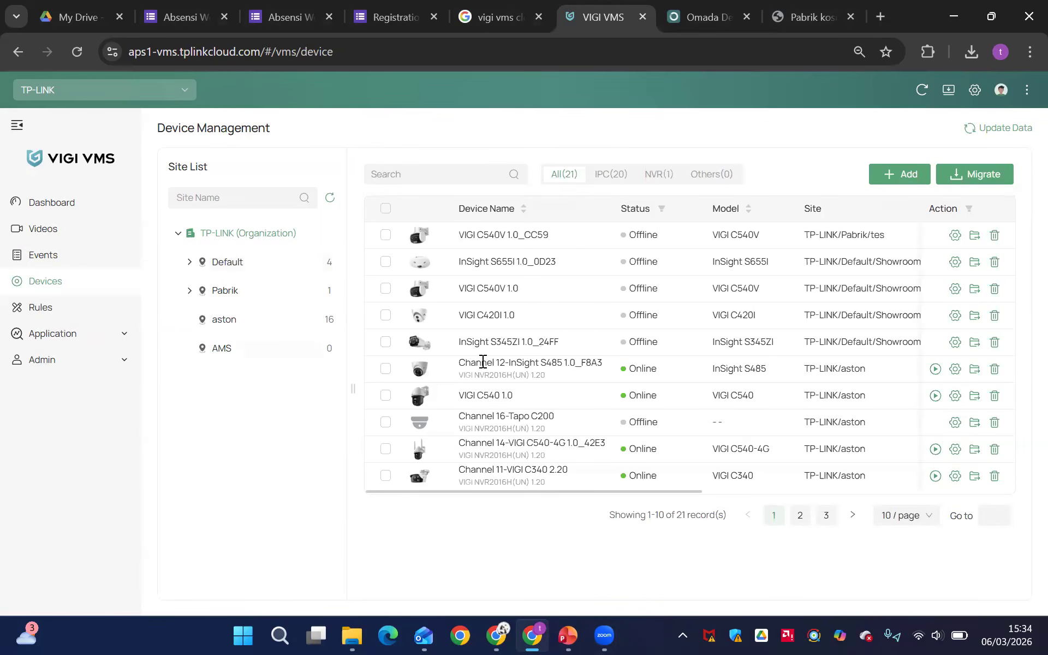
{"action": "left_click", "coordinate": [273, 318]}
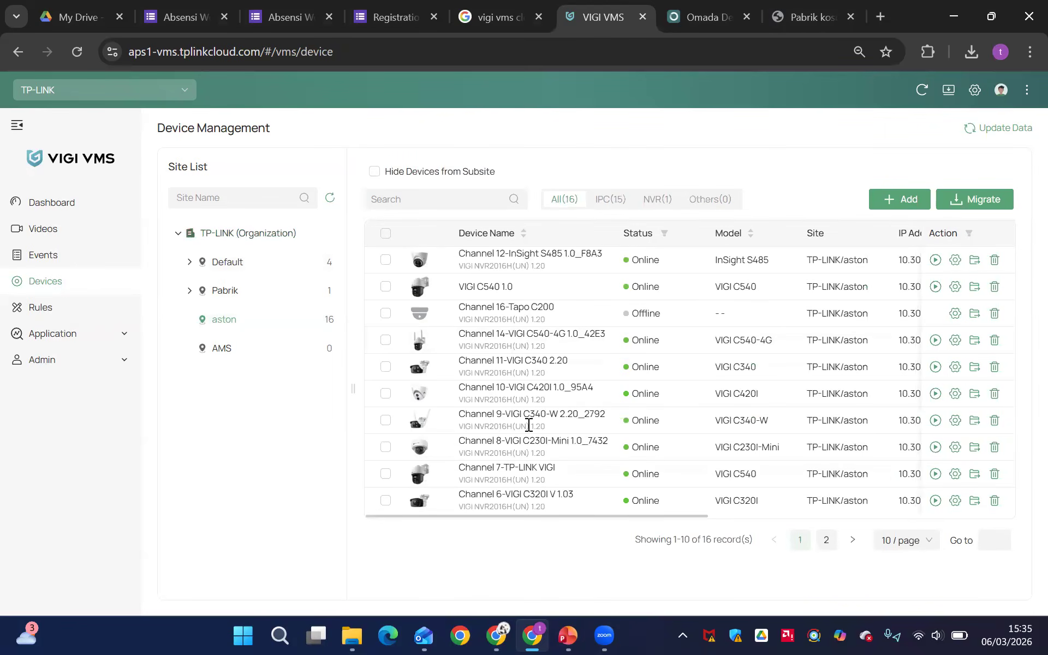
{"action": "scroll", "coordinate": [528, 424], "scroll_direction": "right", "scroll_amount": 4}
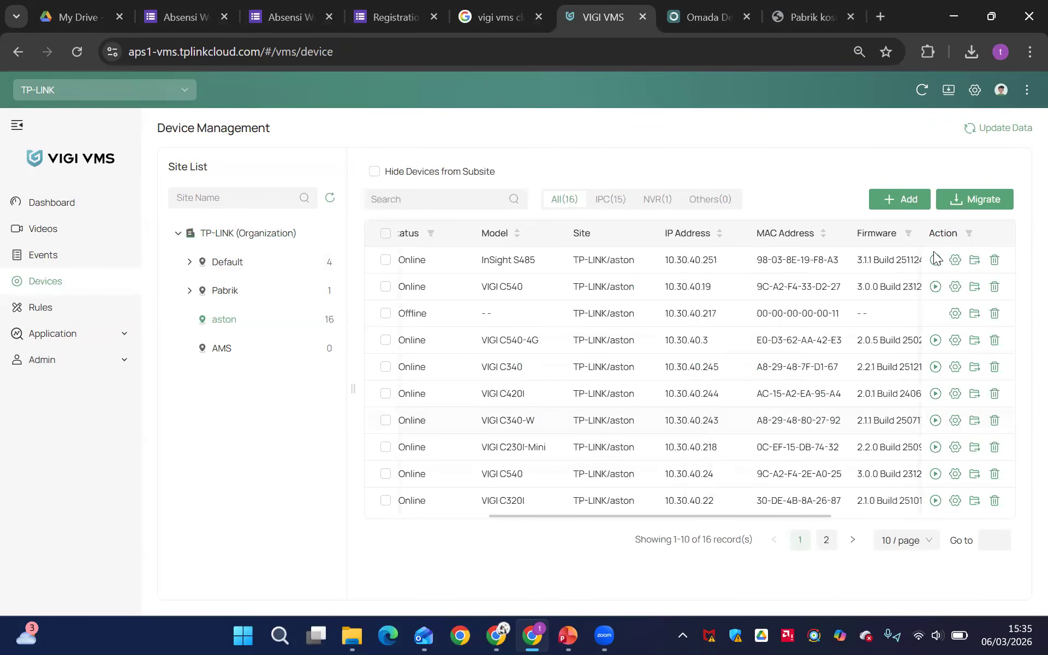
{"action": "scroll", "coordinate": [933, 251], "scroll_direction": "up", "scroll_amount": 5}
{"action": "scroll", "coordinate": [934, 251], "scroll_direction": "up", "scroll_amount": 2}
{"action": "scroll", "coordinate": [976, 281], "scroll_direction": "right", "scroll_amount": 4}
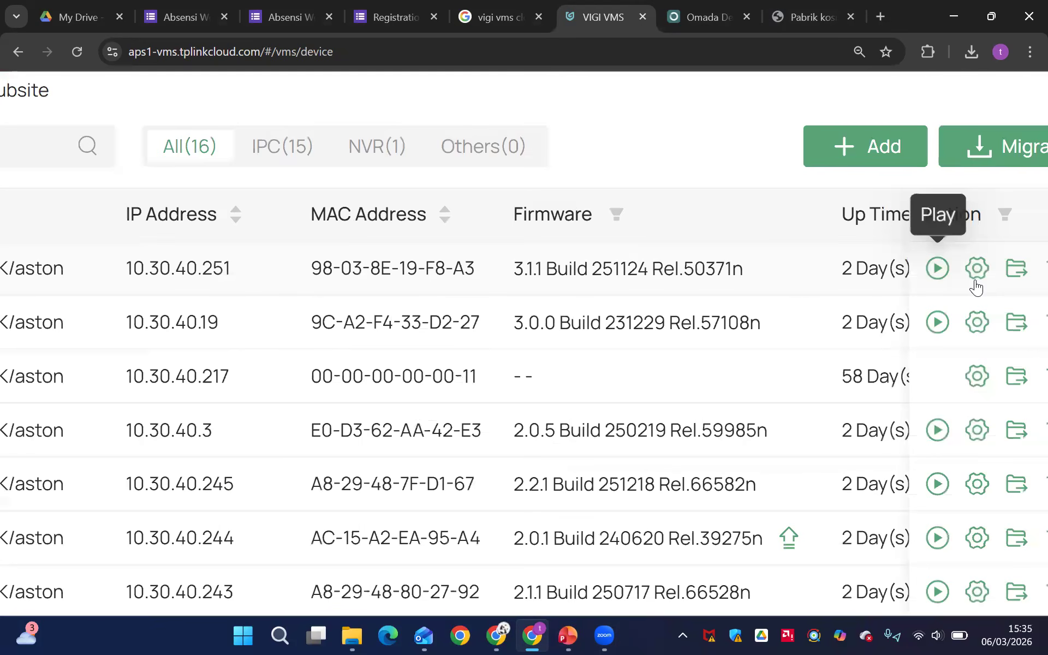
{"action": "scroll", "coordinate": [997, 296], "scroll_direction": "right", "scroll_amount": 5}
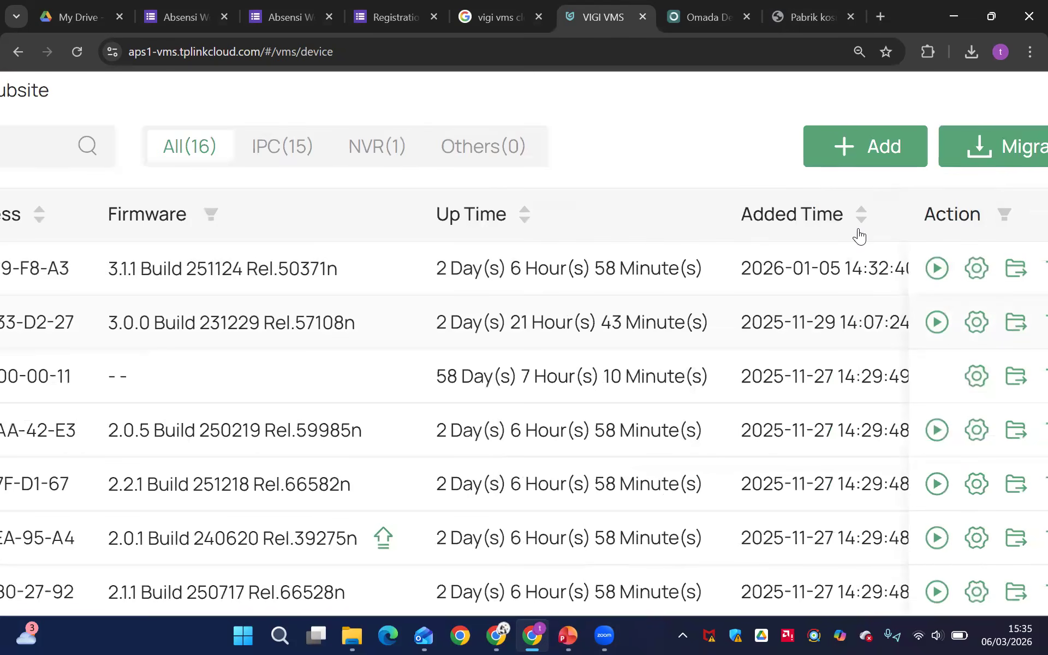
{"action": "scroll", "coordinate": [622, 257], "scroll_direction": "down", "scroll_amount": 5}
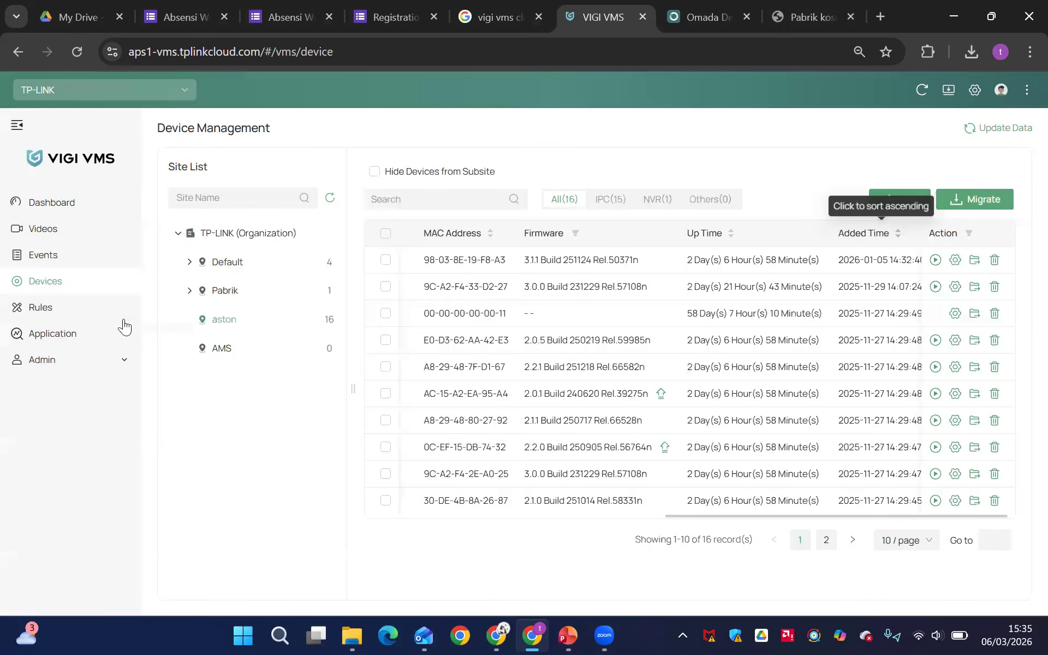
Open the Device Map application and examine the Denah pabrik kosmetik floor plan with its placed cameras
{"action": "left_click", "coordinate": [75, 334]}
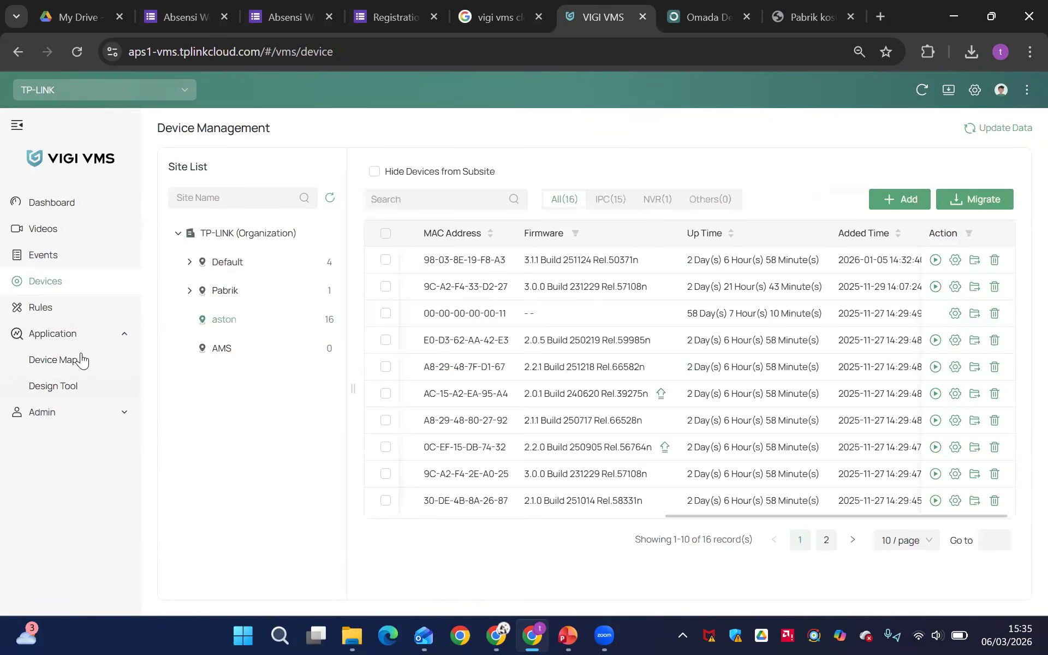
{"action": "left_click", "coordinate": [82, 361]}
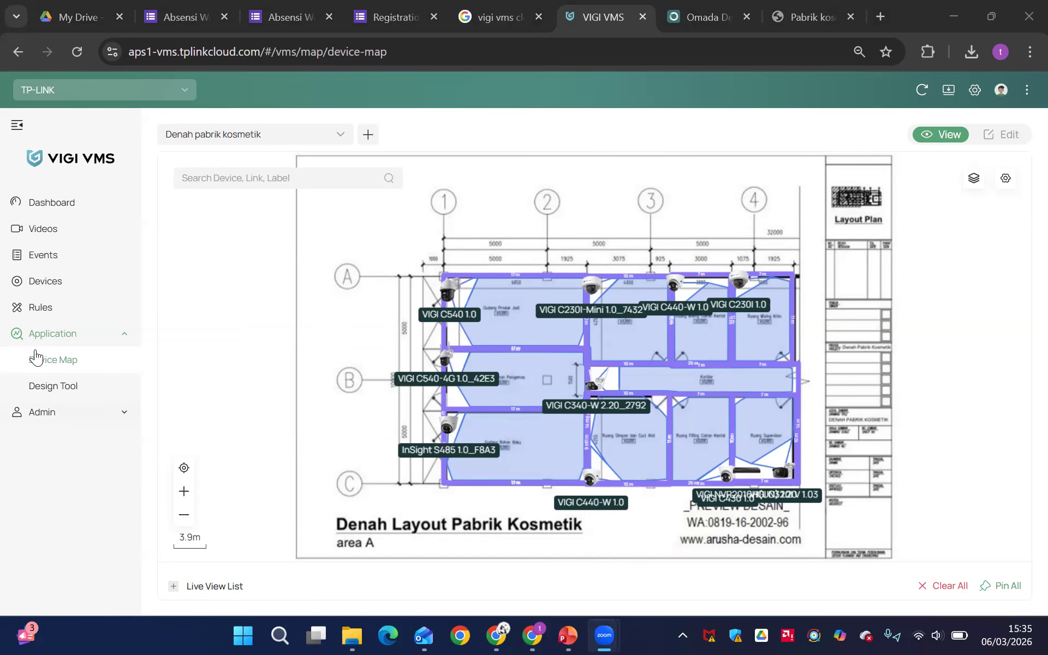
{"action": "scroll", "coordinate": [34, 352], "scroll_direction": "up", "scroll_amount": 5}
{"action": "scroll", "coordinate": [35, 357], "scroll_direction": "up", "scroll_amount": 1}
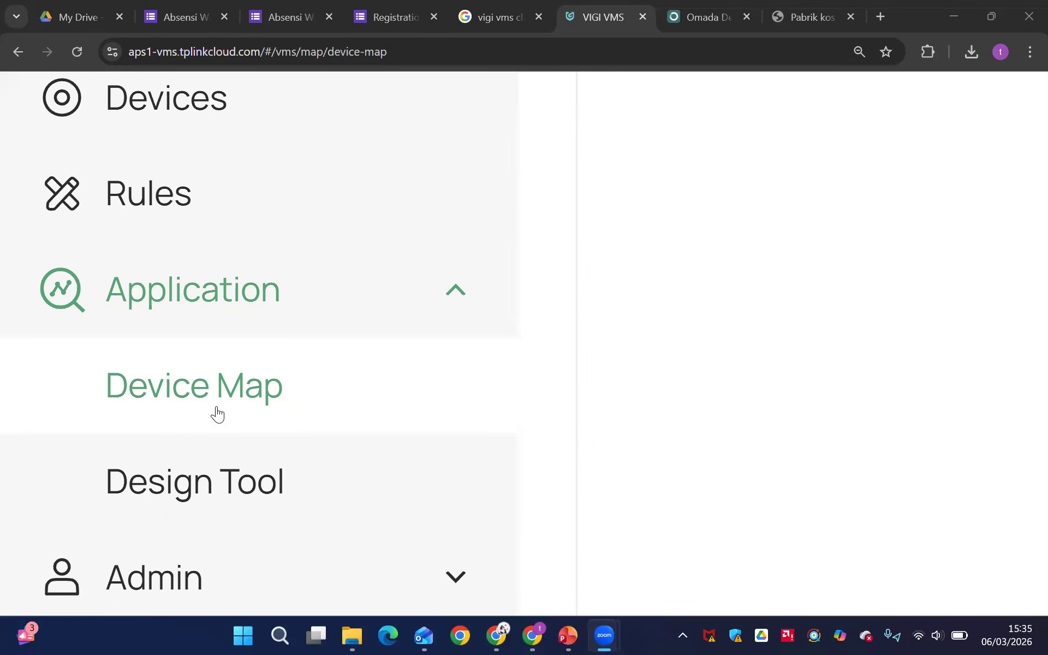
{"action": "scroll", "coordinate": [293, 407], "scroll_direction": "down", "scroll_amount": 4}
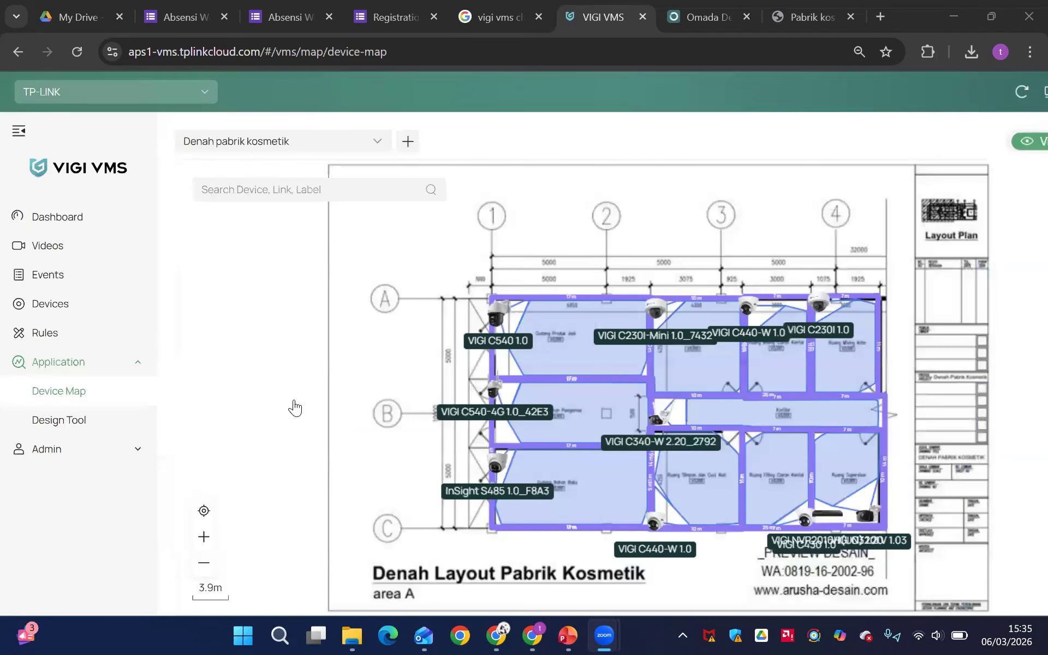
{"action": "scroll", "coordinate": [518, 388], "scroll_direction": "down", "scroll_amount": 1}
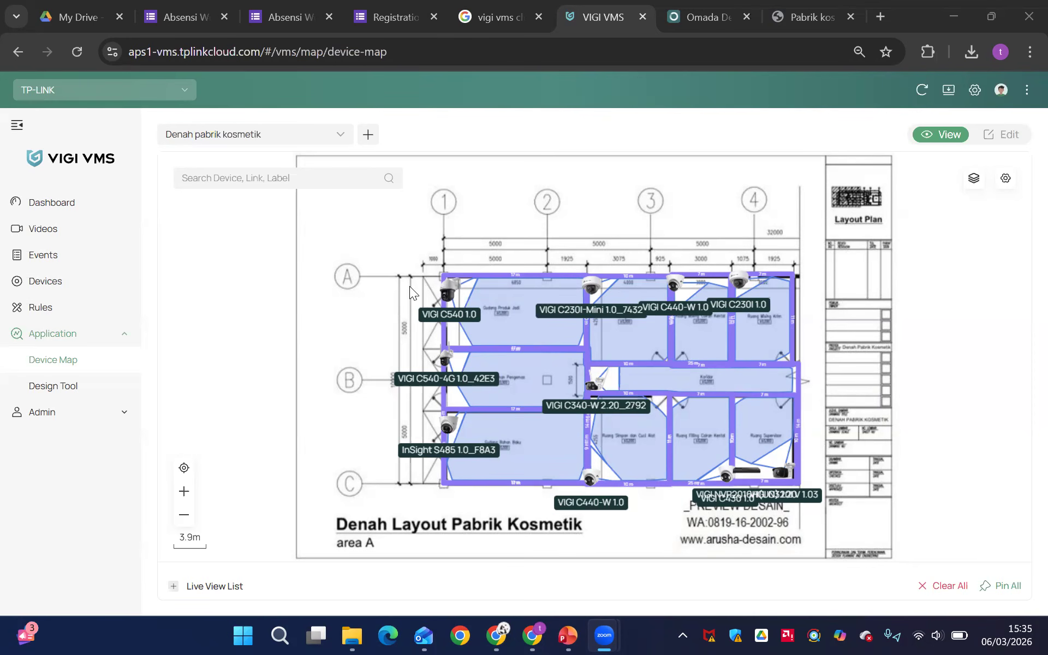
Preview the live images of the VIGI C540 1.0, VIGI C230I-Mini 1.0_7432 and VIGI C230I 1.0 cameras from the map
{"action": "mouse_move", "coordinate": [447, 294]}
{"action": "left_click", "coordinate": [447, 296]}
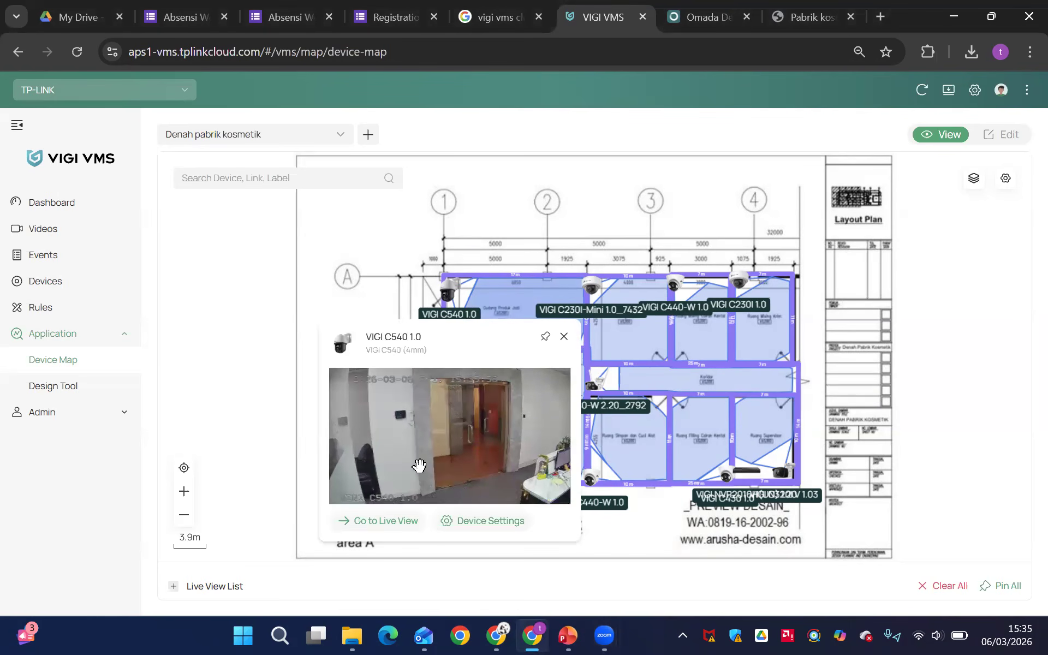
{"action": "left_click", "coordinate": [622, 346]}
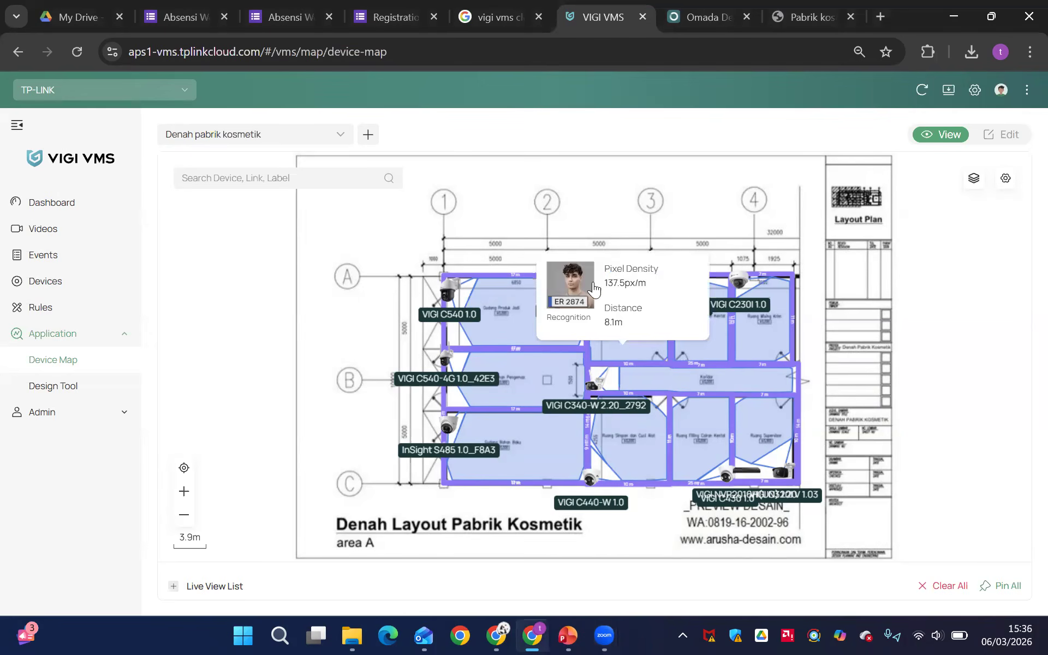
{"action": "left_click", "coordinate": [591, 287]}
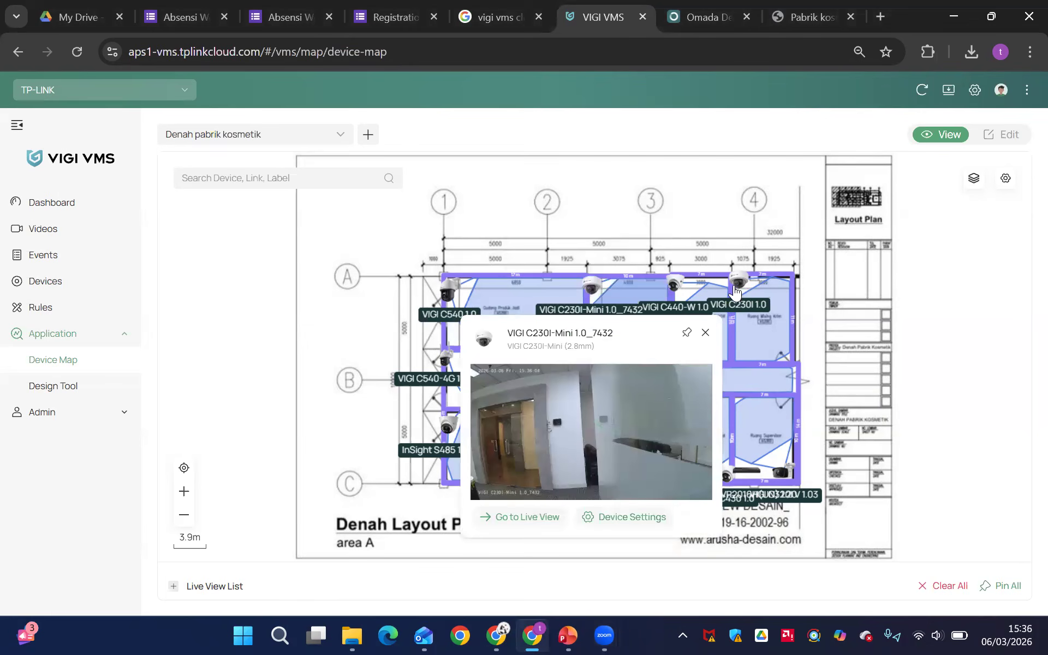
{"action": "left_click", "coordinate": [747, 311]}
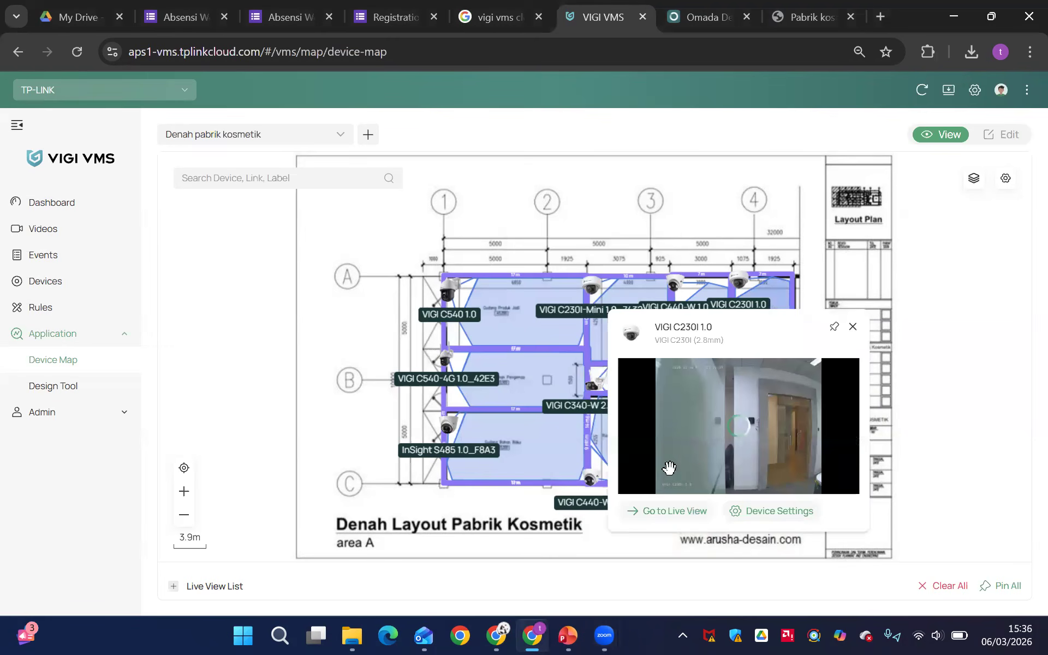
{"action": "left_click", "coordinate": [854, 329]}
Switch the device map to edit mode and open the parameter settings of the VIGI C230I-Mini 1.0_7432 camera
{"action": "left_click", "coordinate": [1014, 134]}
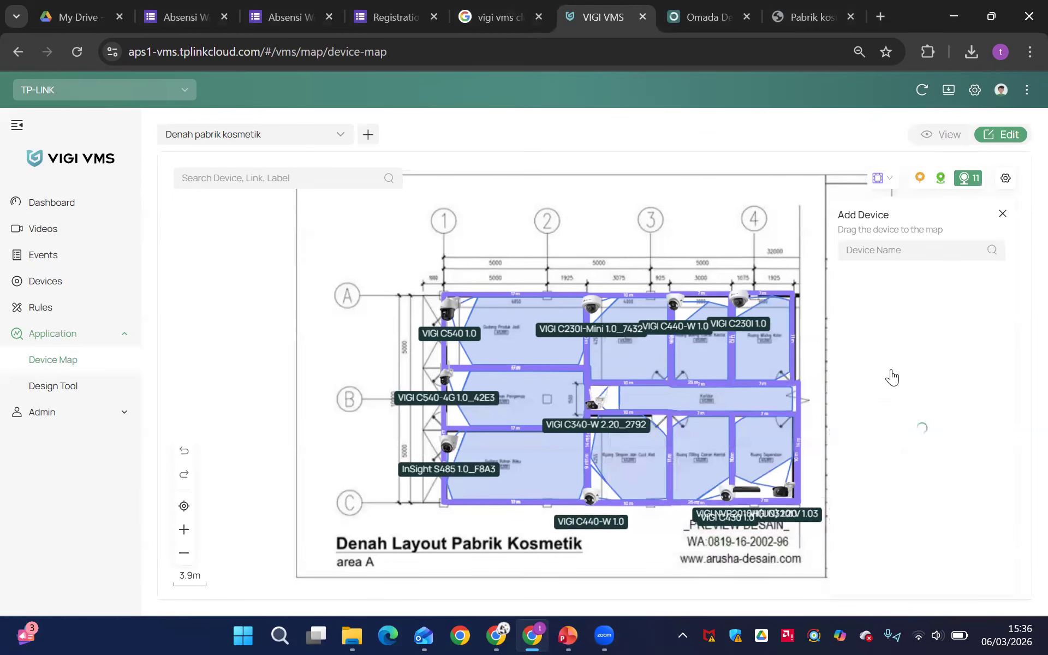
{"action": "left_click", "coordinate": [591, 303]}
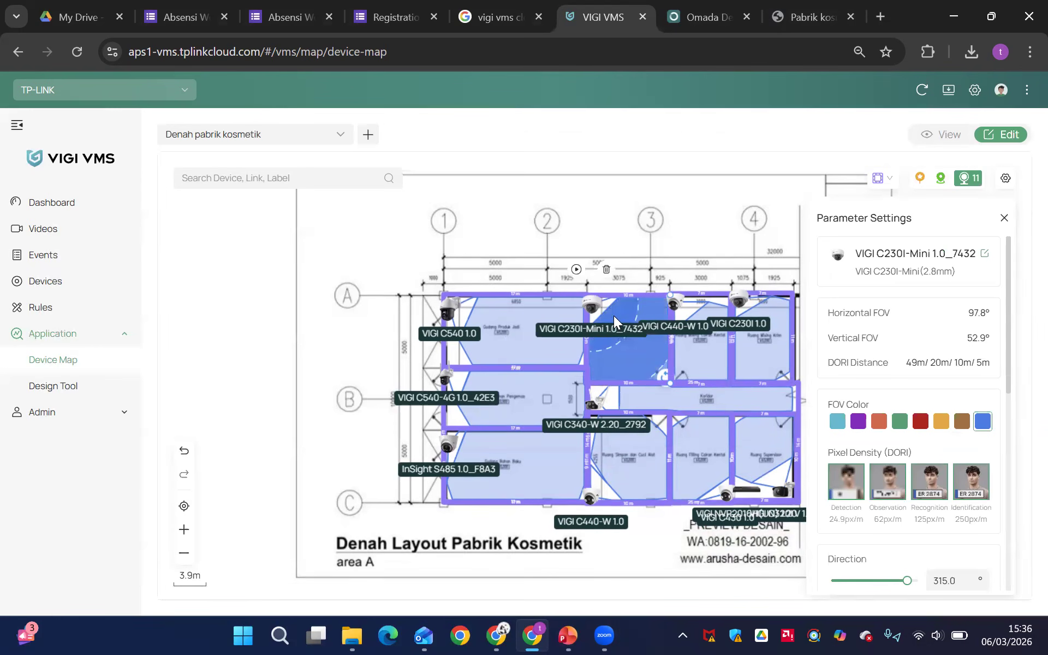
{"action": "mouse_move", "coordinate": [613, 316]}
Open the Pabrik kosmetik project in the Design Tool and bring its Lantai 1 floor plan into view
{"action": "left_click", "coordinate": [83, 397]}
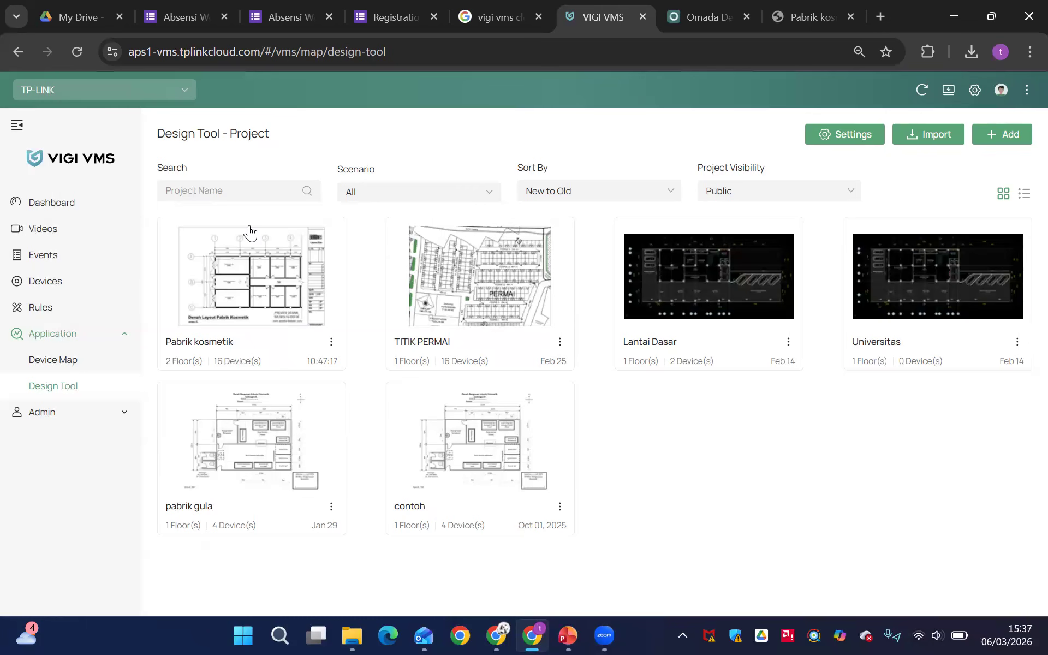
{"action": "left_click", "coordinate": [258, 290]}
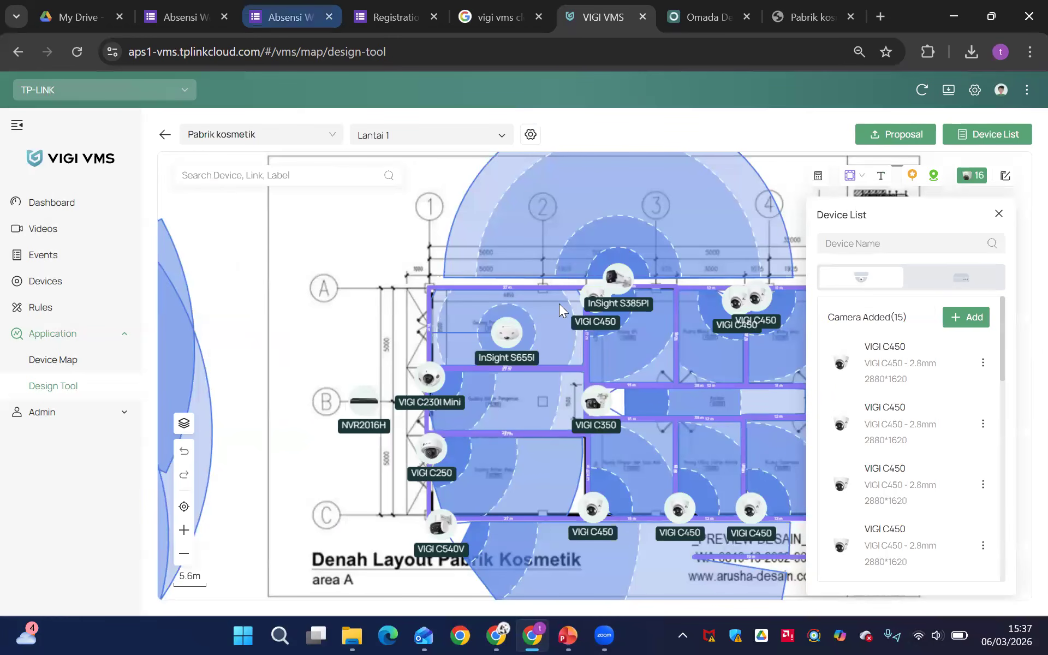
{"action": "left_click_drag", "start_coordinate": [264, 245], "coordinate": [126, 233]}
{"action": "left_click_drag", "start_coordinate": [236, 246], "coordinate": [237, 246]}
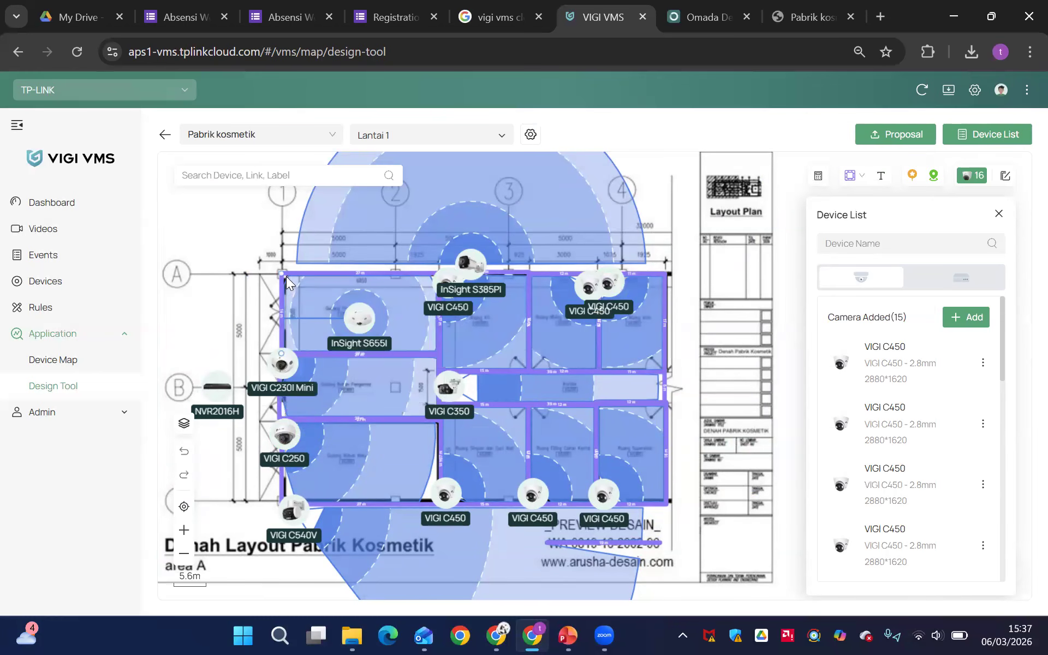
Open the parameter settings of the InSight S385PI camera and examine its coverage area and Pixel Density (DORI) levels
{"action": "left_click", "coordinate": [458, 261]}
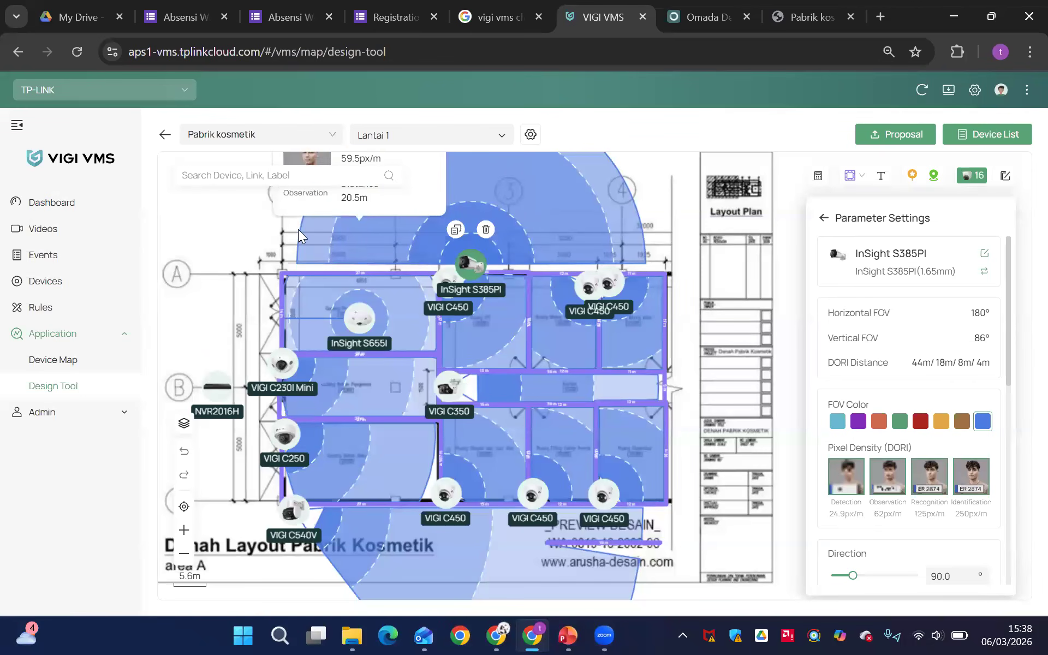
{"action": "left_click_drag", "start_coordinate": [265, 230], "coordinate": [250, 323]}
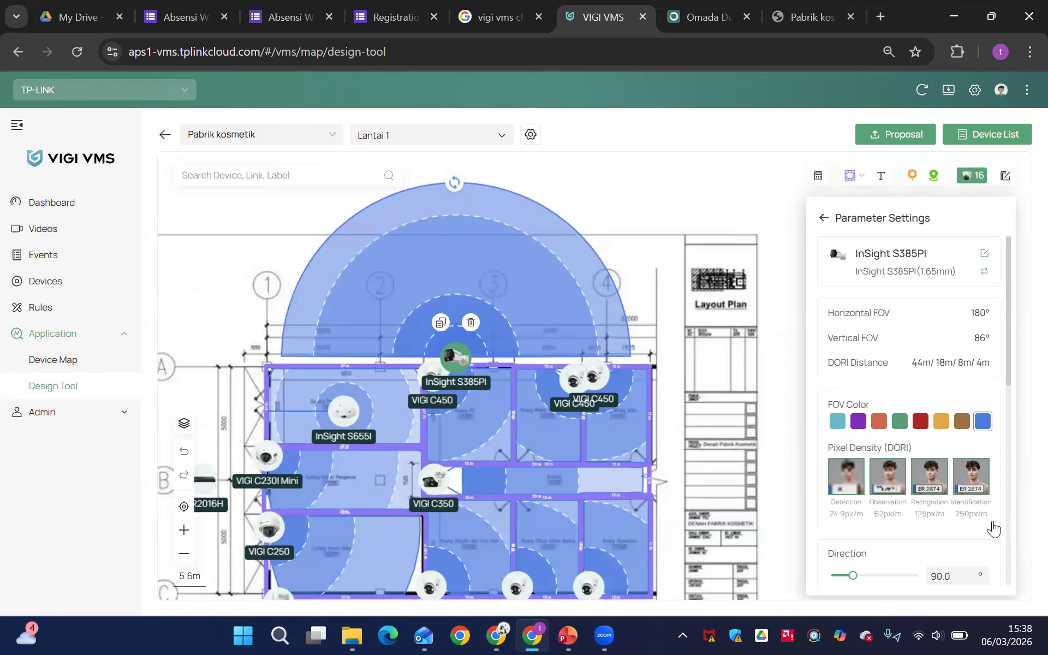
{"action": "scroll", "coordinate": [992, 522], "scroll_direction": "up", "scroll_amount": 3}
{"action": "scroll", "coordinate": [992, 527], "scroll_direction": "up", "scroll_amount": 5}
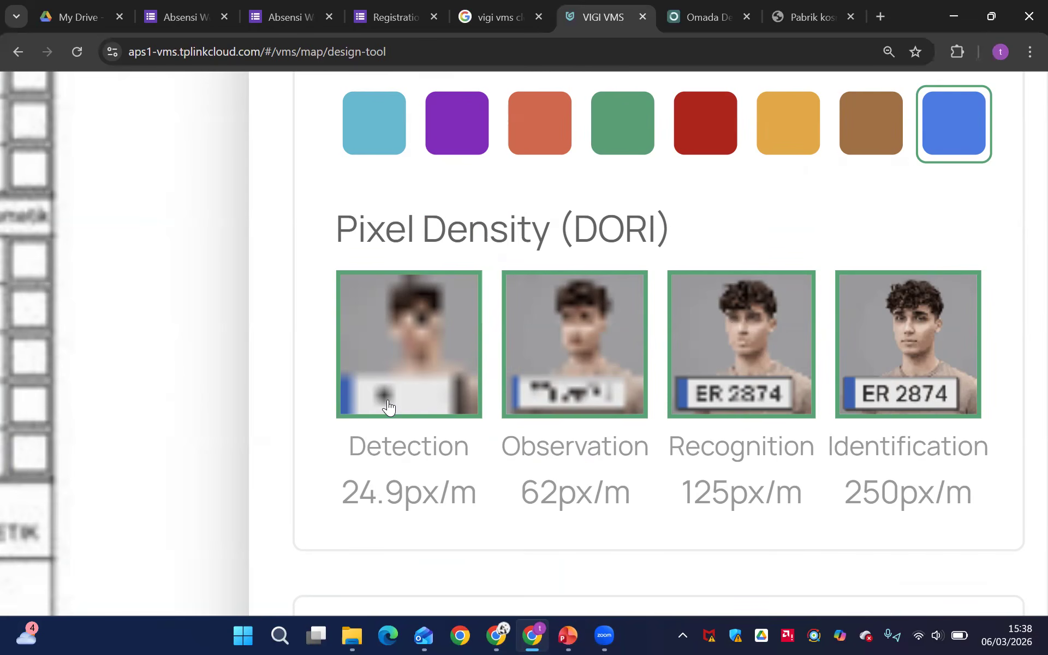
{"action": "scroll", "coordinate": [388, 408], "scroll_direction": "down", "scroll_amount": 10}
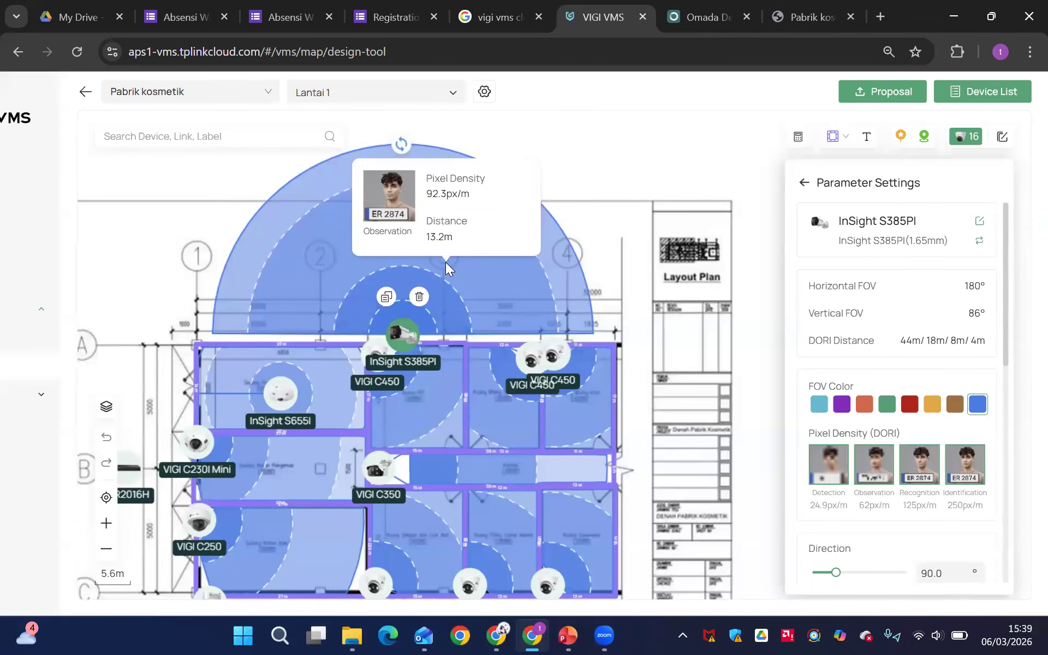
Review the InSight S385PI camera's direction, mounting, installation height and distance to target settings
{"action": "left_click", "coordinate": [405, 336]}
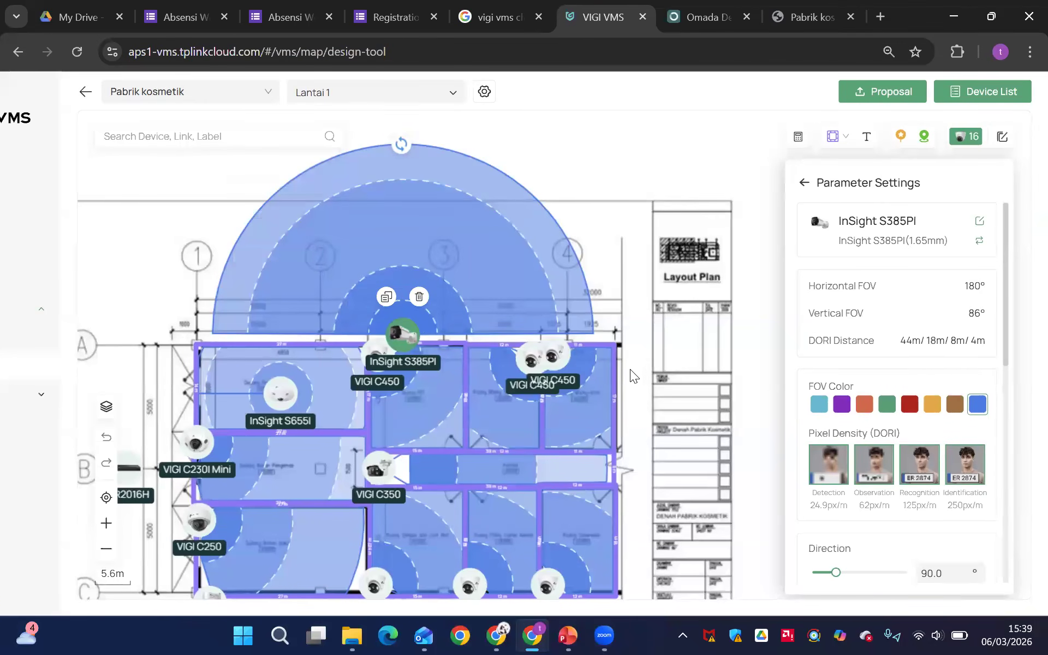
{"action": "scroll", "coordinate": [636, 320], "scroll_direction": "down", "scroll_amount": 1}
{"action": "scroll", "coordinate": [874, 441], "scroll_direction": "down", "scroll_amount": 8}
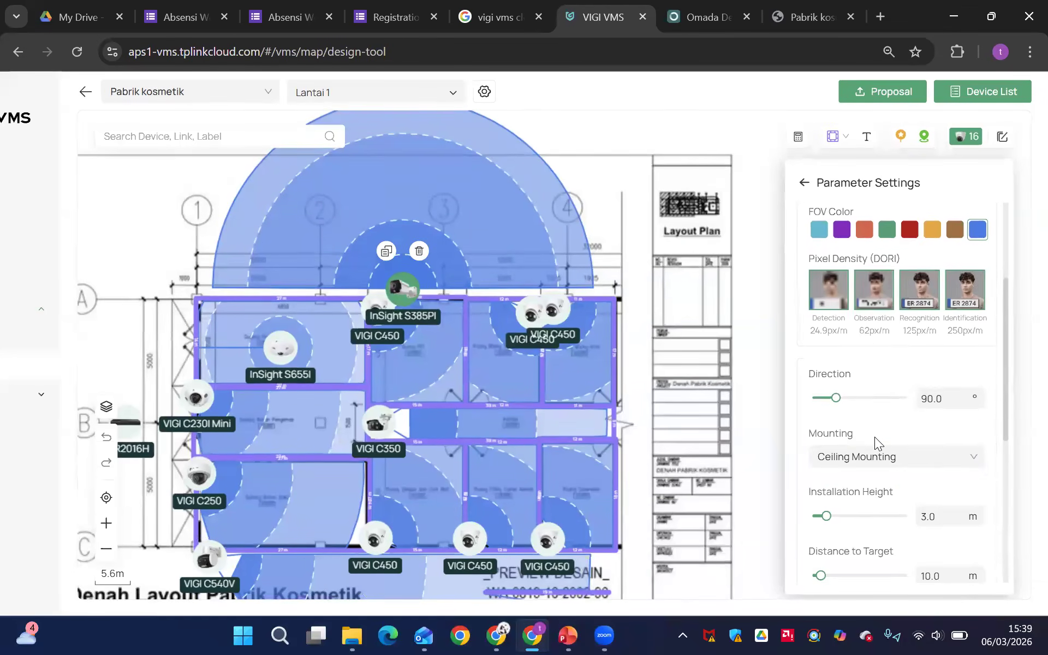
Review the installation settings of the InSight S385PI camera and look through its available Mounting options
{"action": "scroll", "coordinate": [859, 365], "scroll_direction": "up", "scroll_amount": 4}
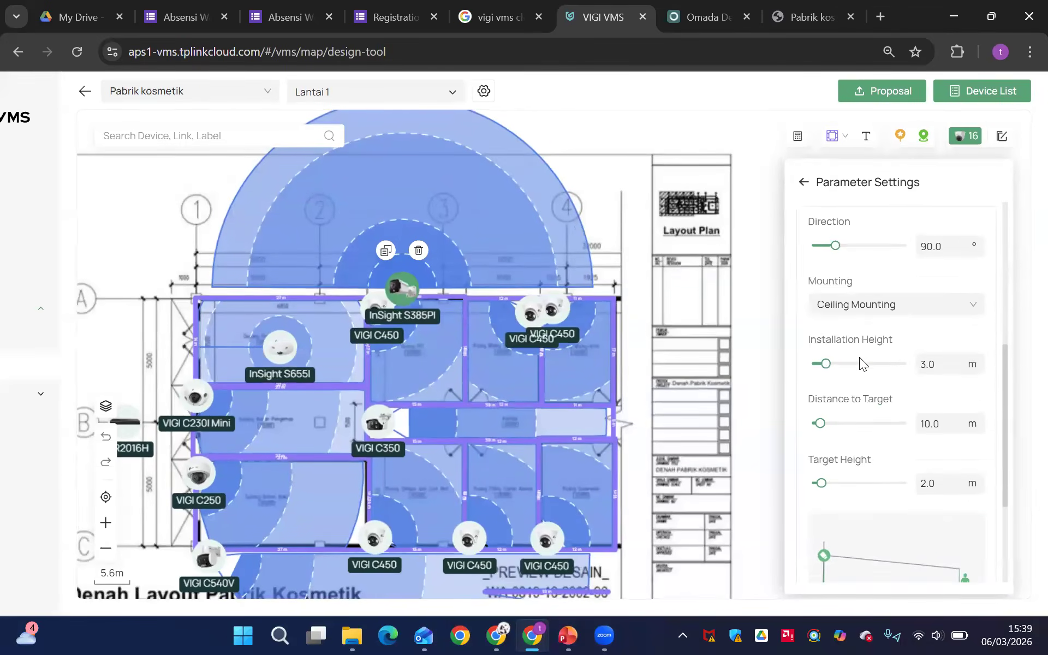
{"action": "scroll", "coordinate": [859, 342], "scroll_direction": "up", "scroll_amount": 1}
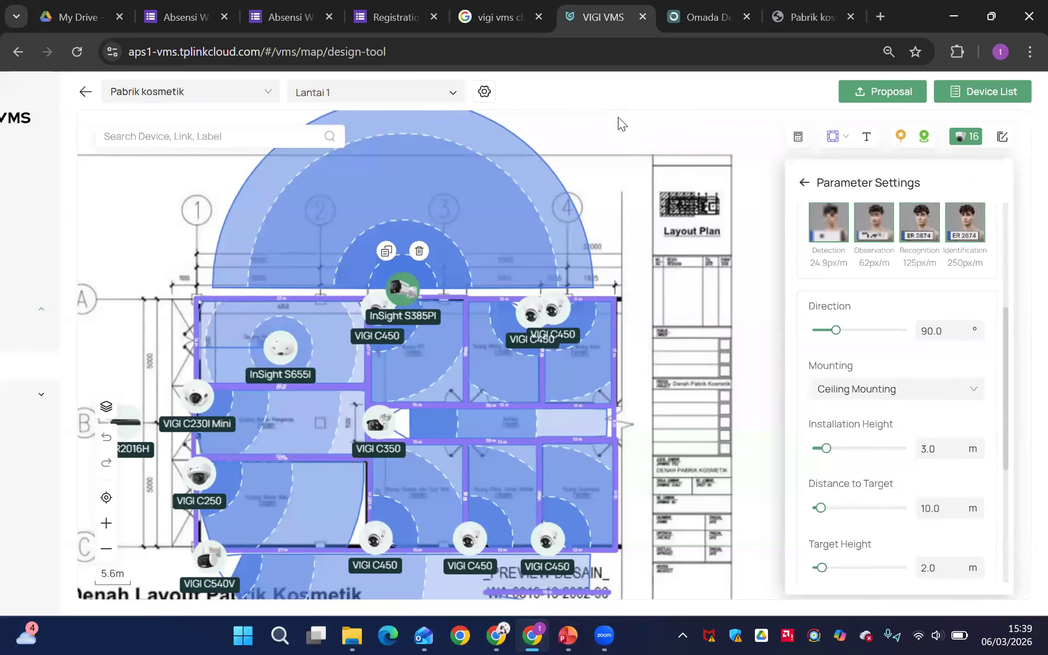
{"action": "scroll", "coordinate": [923, 402], "scroll_direction": "down", "scroll_amount": 2}
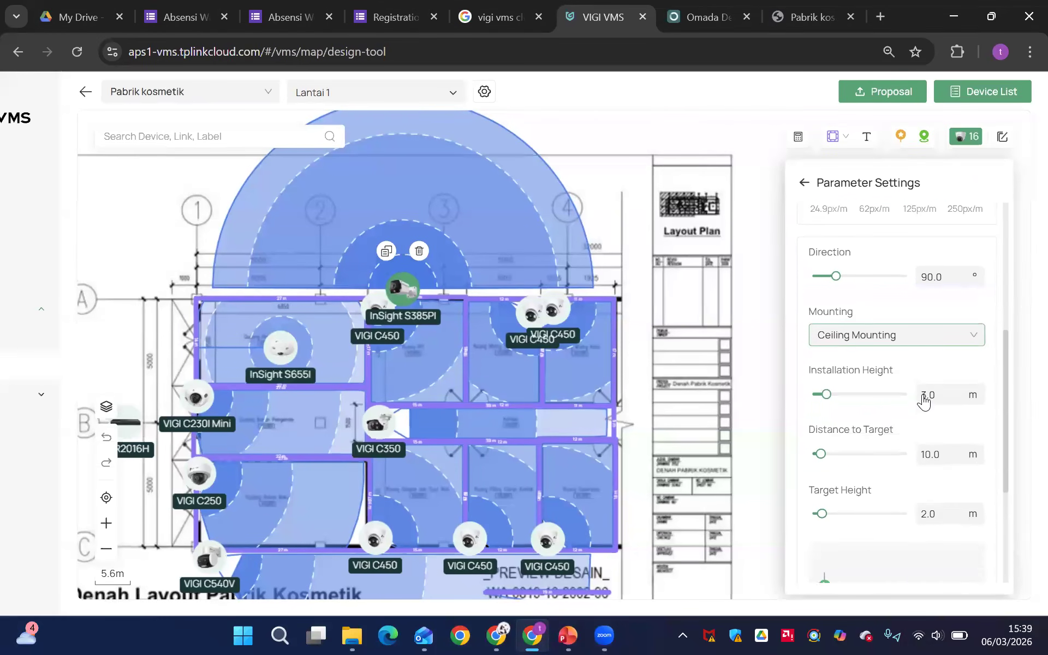
{"action": "left_click", "coordinate": [894, 316]}
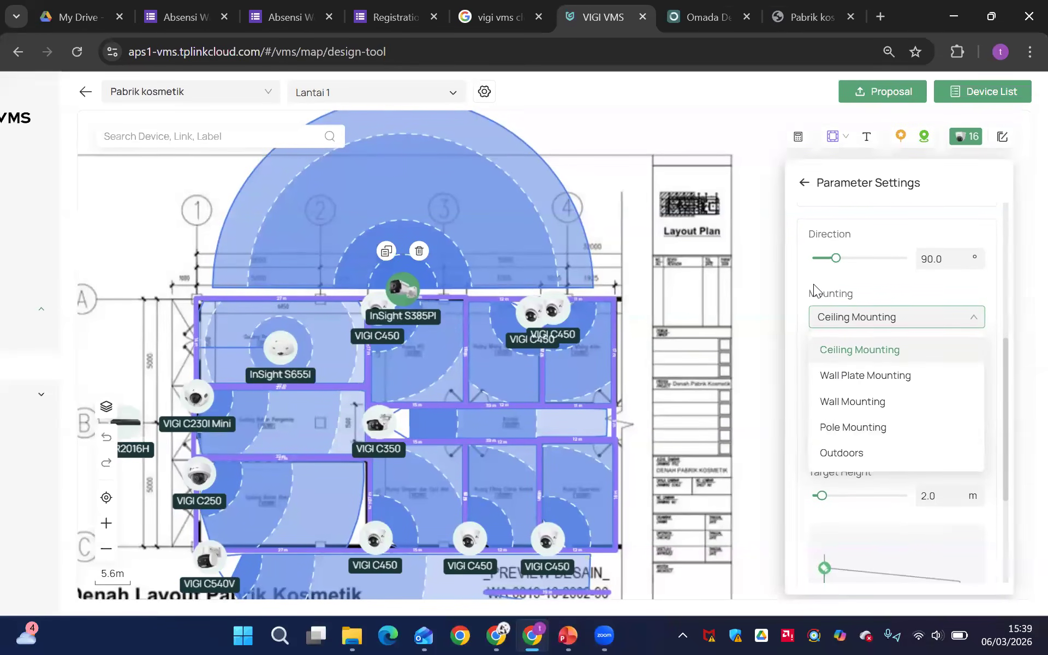
{"action": "left_click", "coordinate": [799, 291]}
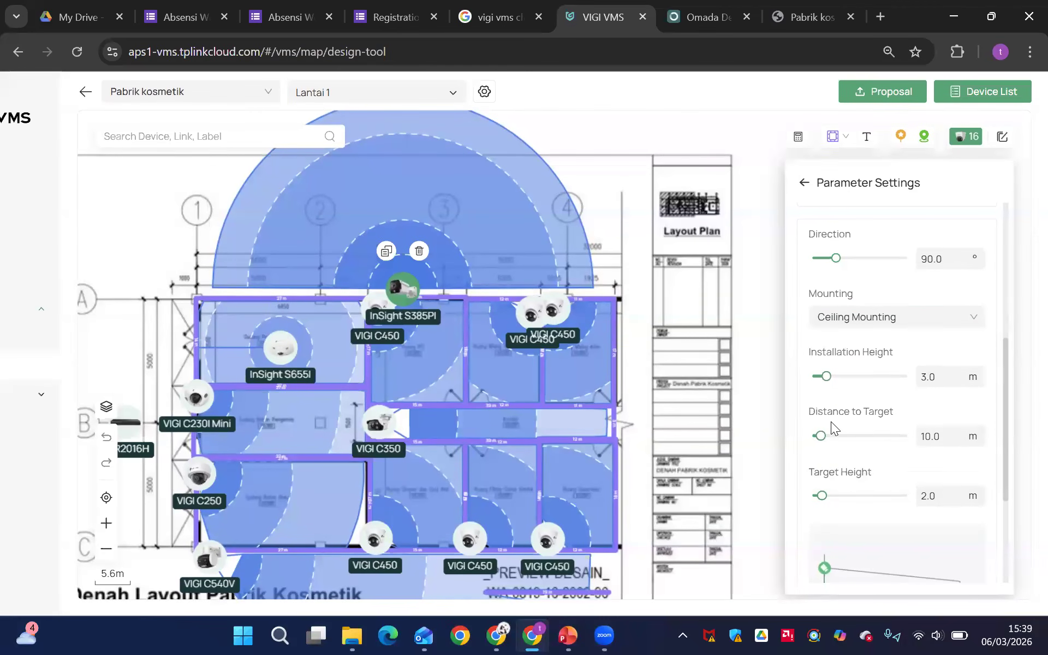
Examine the InSight S385PI camera's installation diagram, Large View, tilt angle and blind spot information
{"action": "scroll", "coordinate": [831, 422], "scroll_direction": "down", "scroll_amount": 2}
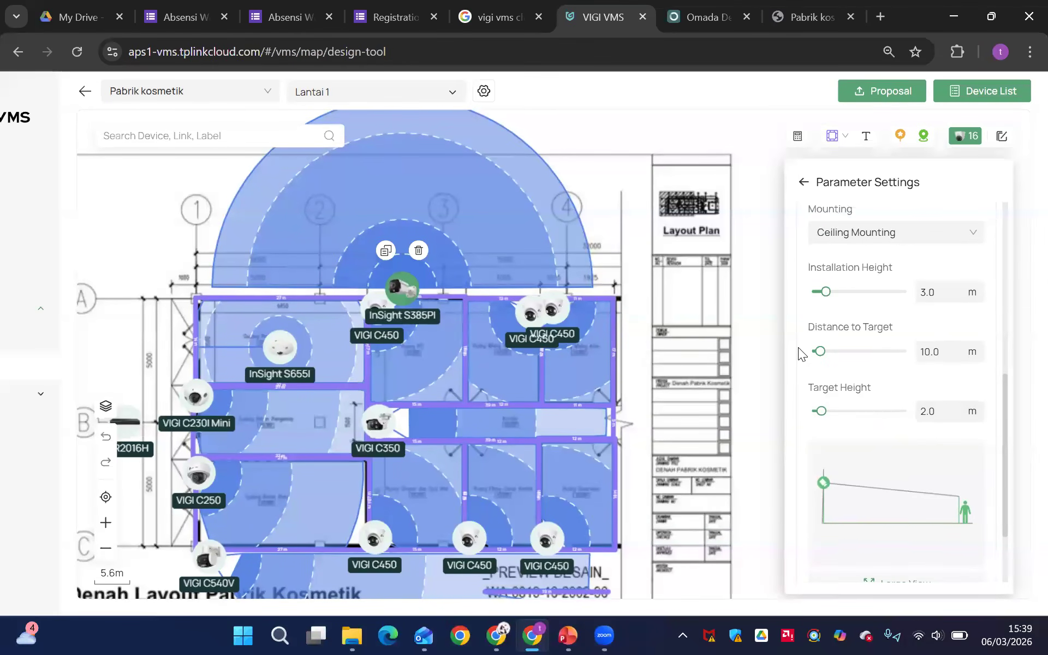
{"action": "scroll", "coordinate": [845, 494], "scroll_direction": "down", "scroll_amount": 2}
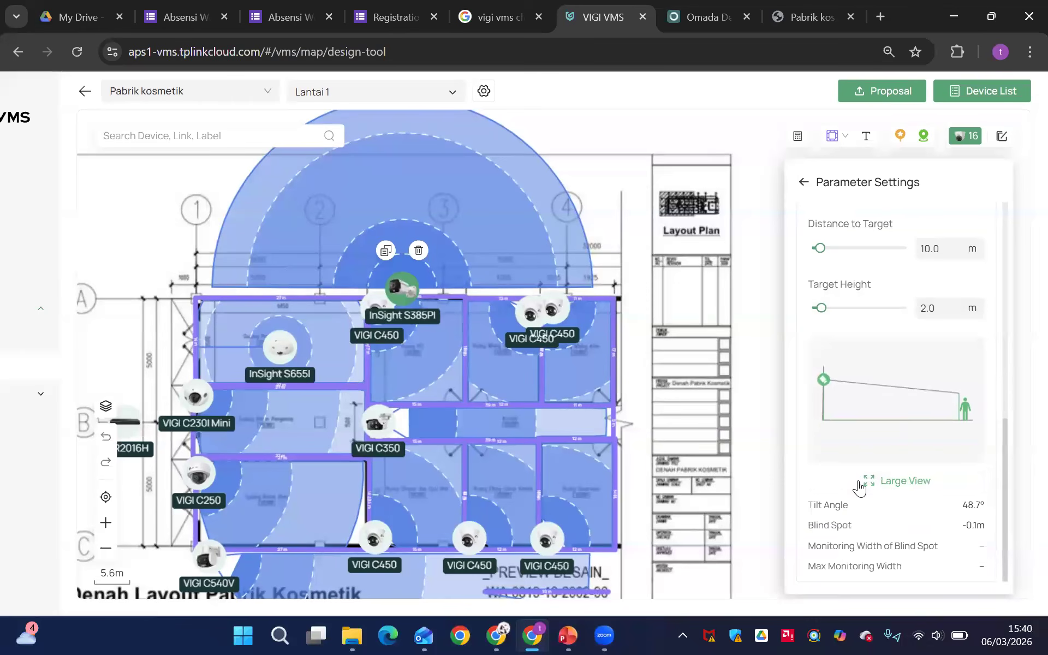
{"action": "left_click", "coordinate": [859, 484]}
{"action": "left_click", "coordinate": [813, 176]}
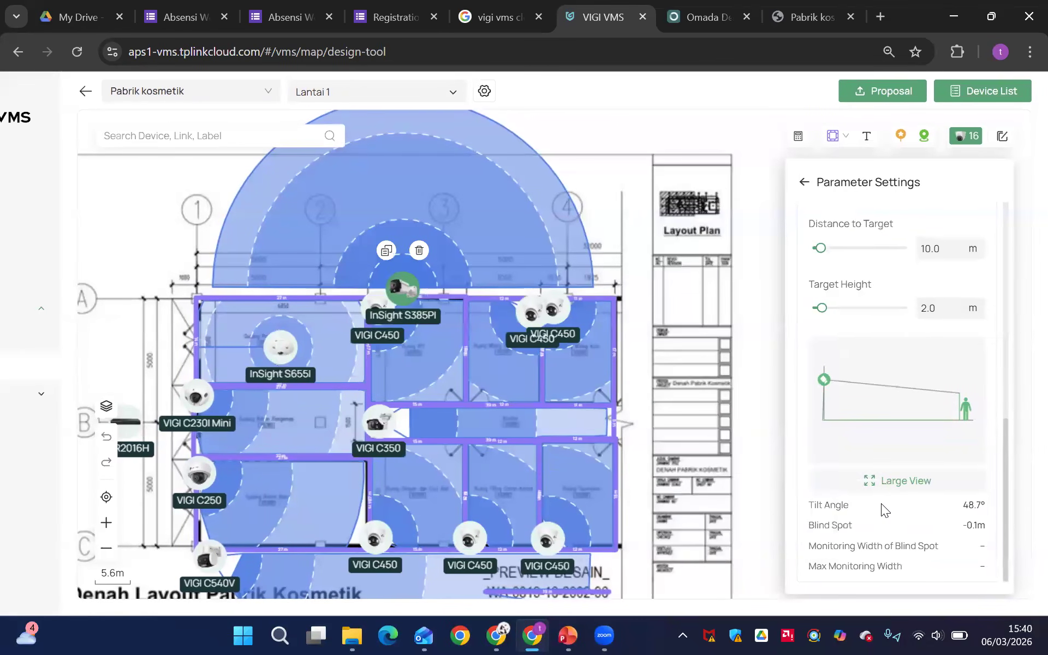
Open the parameters of a VIGI C450 camera in the plan's upper-right rooms and inspect its coverage in 3D View from several angles
{"action": "left_click", "coordinate": [552, 308]}
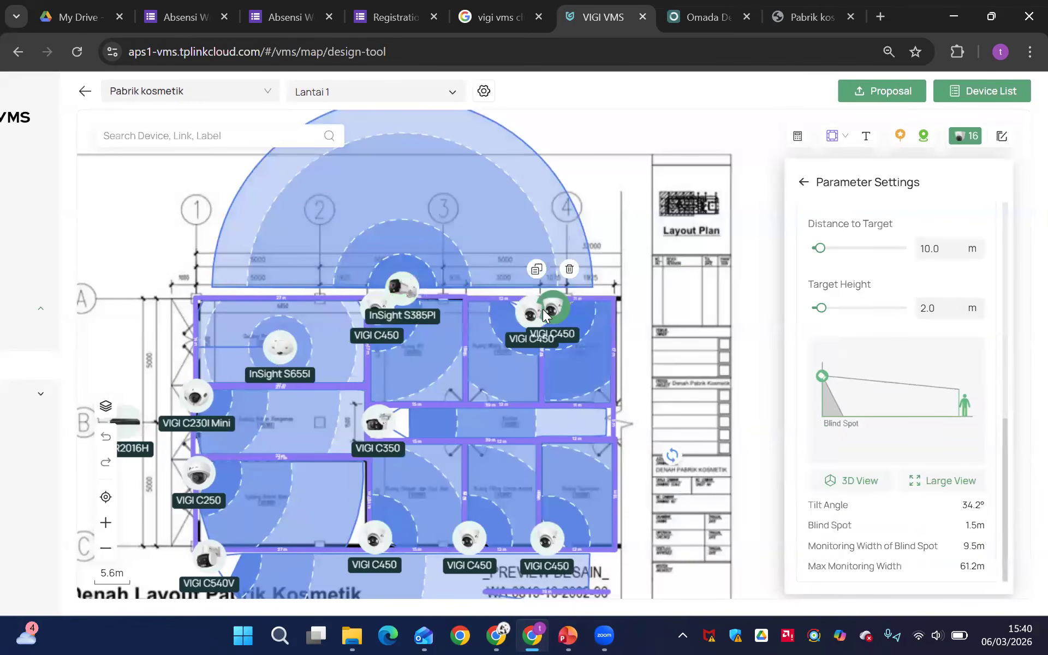
{"action": "left_click_drag", "start_coordinate": [402, 286], "coordinate": [400, 288]}
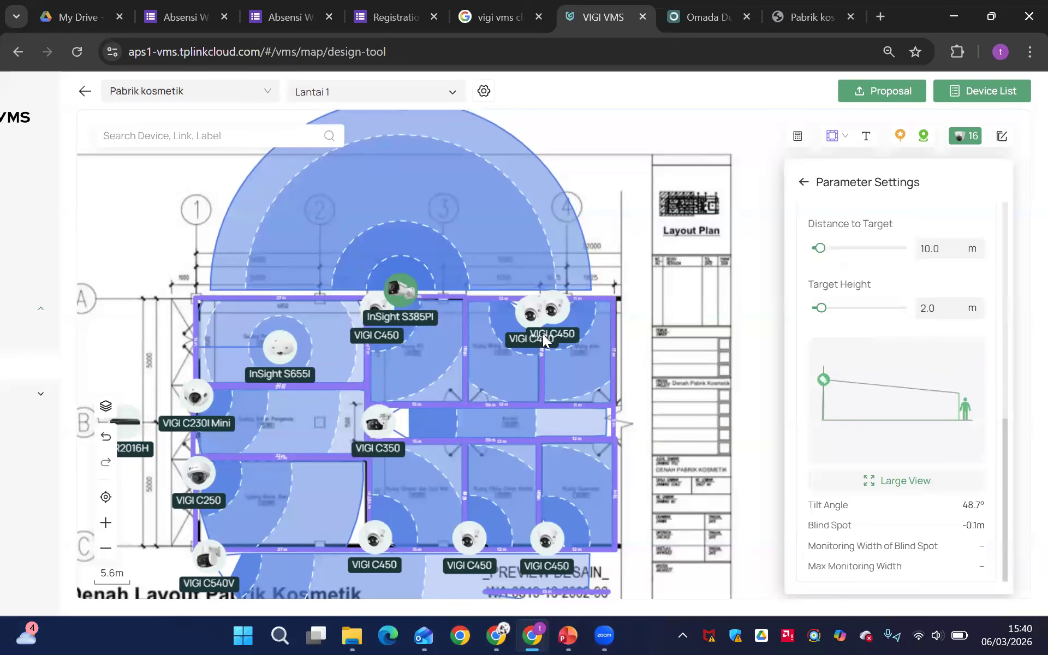
{"action": "left_click", "coordinate": [526, 315]}
{"action": "left_click", "coordinate": [857, 486]}
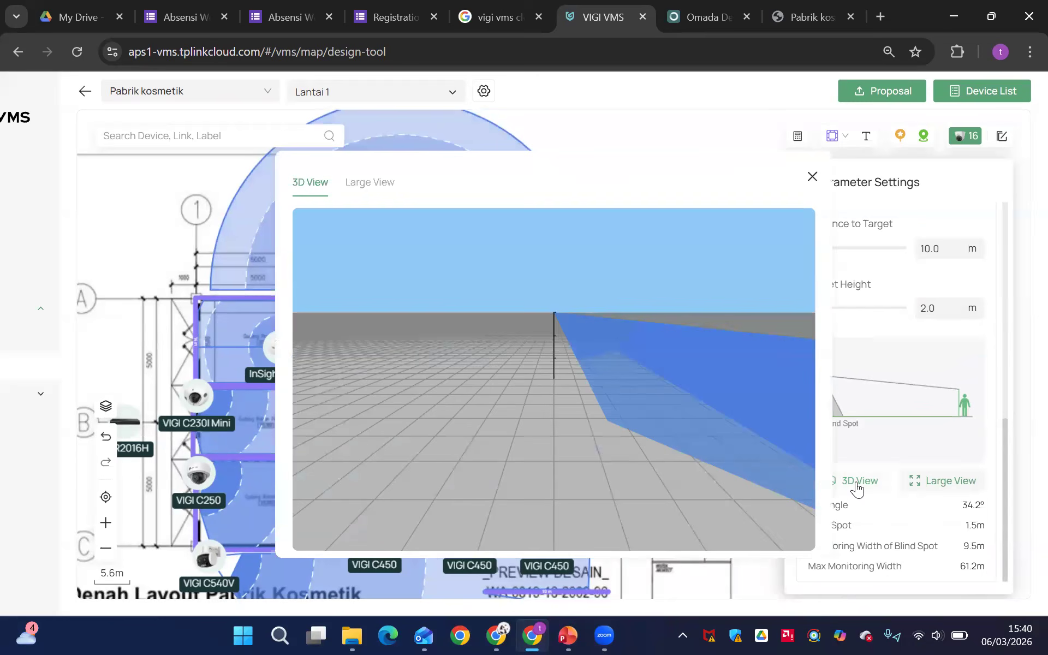
{"action": "left_click_drag", "start_coordinate": [604, 462], "coordinate": [664, 398]}
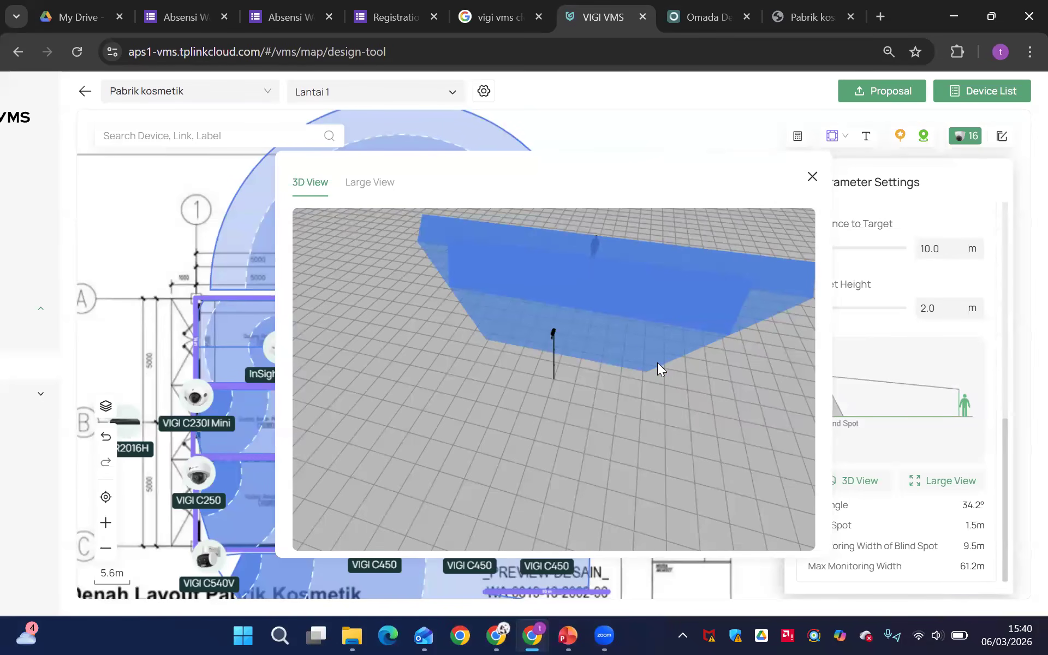
{"action": "mouse_move", "coordinate": [641, 408]}
{"action": "left_mouse_down"}
{"action": "mouse_move", "coordinate": [633, 415]}
{"action": "mouse_move", "coordinate": [650, 420]}
{"action": "mouse_move", "coordinate": [642, 398]}
{"action": "left_mouse_up"}
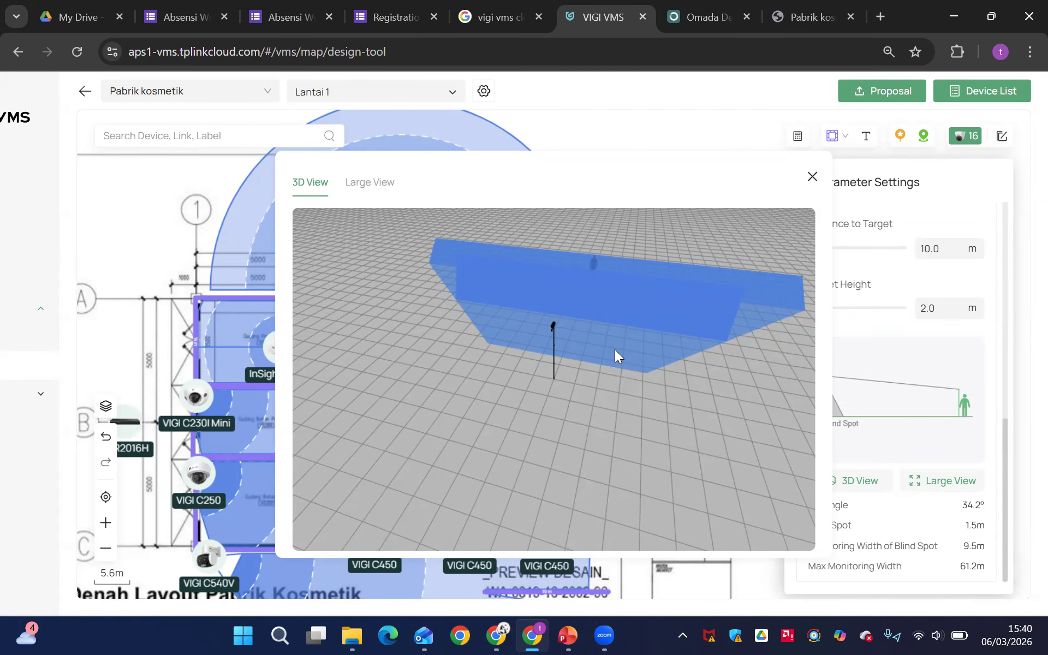
{"action": "left_click", "coordinate": [813, 176]}
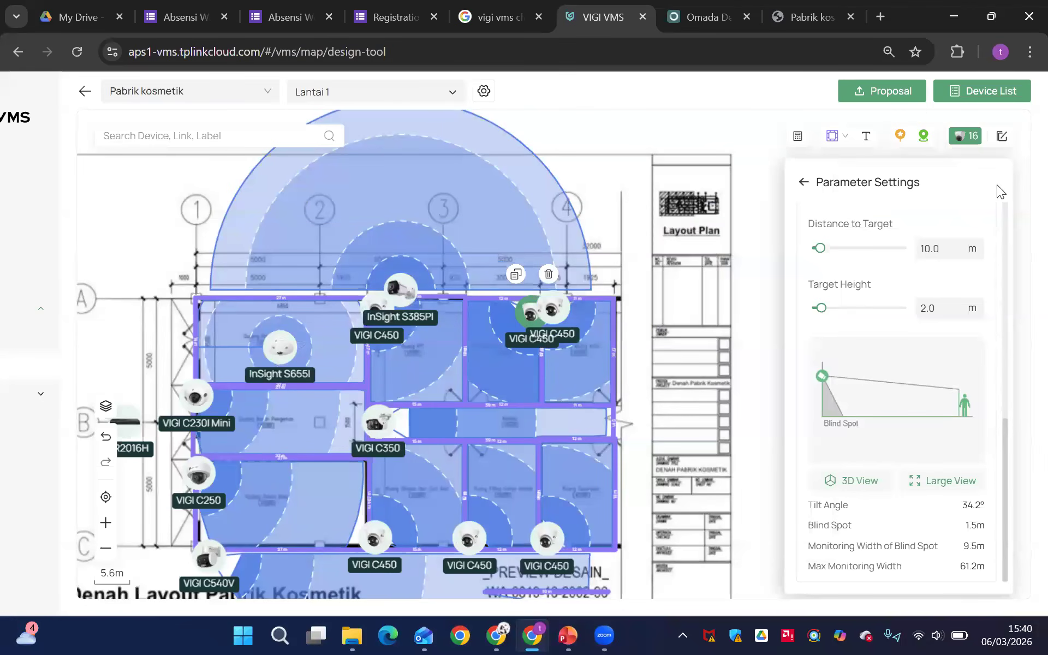
Leave the camera's parameter settings and return to the Design Tool project list
{"action": "left_click", "coordinate": [803, 183]}
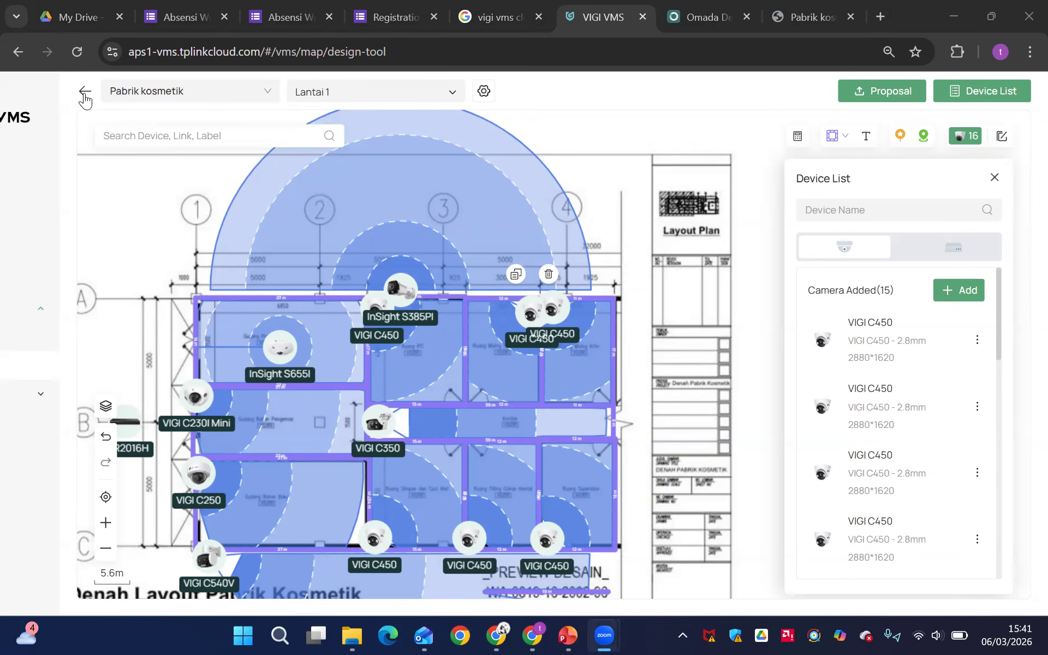
{"action": "scroll", "coordinate": [180, 156], "scroll_direction": "down", "scroll_amount": 1}
{"action": "scroll", "coordinate": [44, 195], "scroll_direction": "down", "scroll_amount": 2}
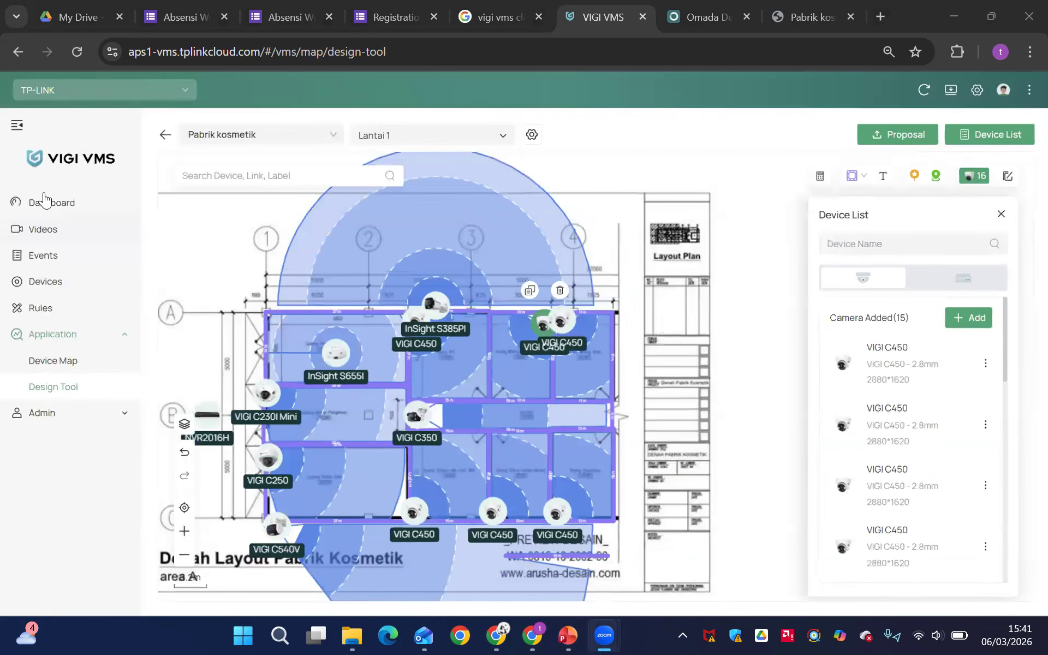
{"action": "left_click", "coordinate": [165, 134]}
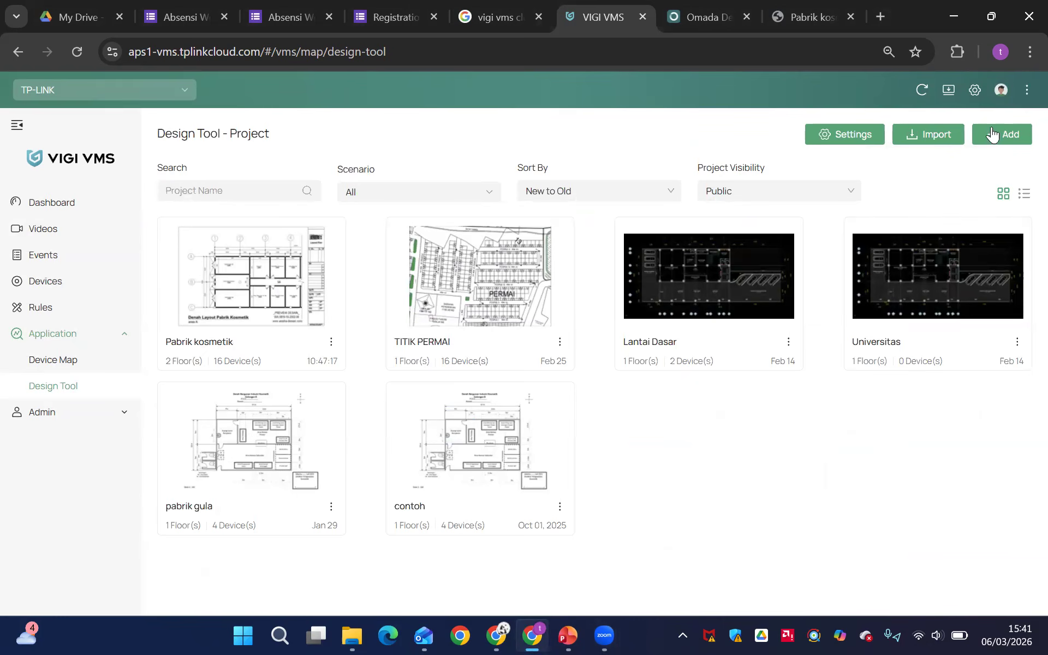
Add a Design Tool project named Pabrik Roti with the Factory scenario
{"action": "scroll", "coordinate": [1005, 134], "scroll_direction": "up", "scroll_amount": 5}
{"action": "left_click", "coordinate": [887, 153]}
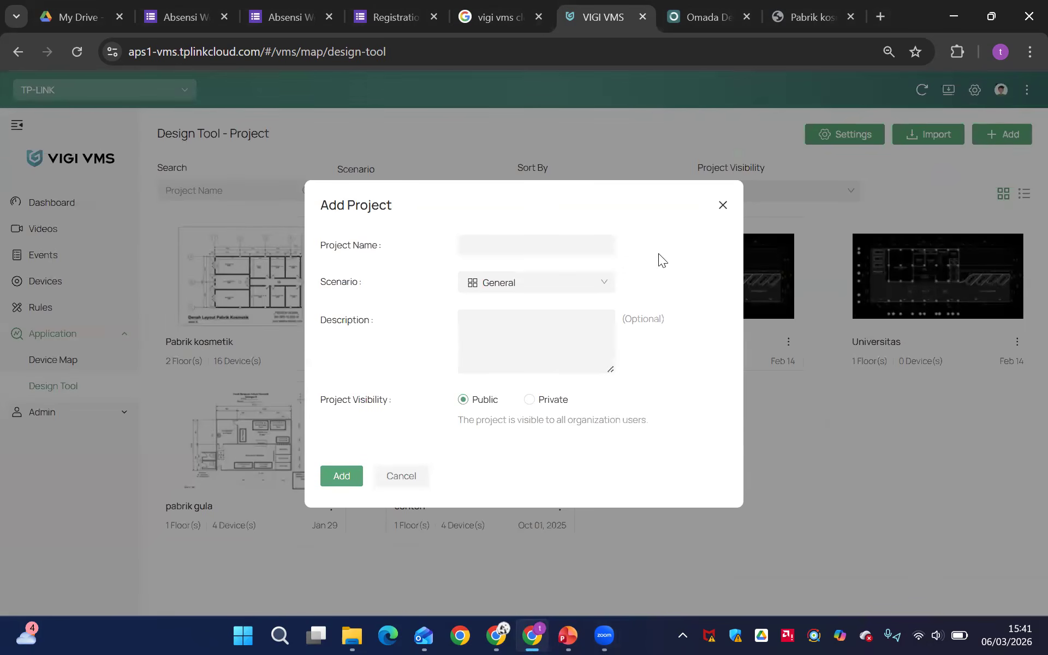
{"action": "left_click", "coordinate": [517, 251]}
{"action": "type", "text": "Pabrik"}
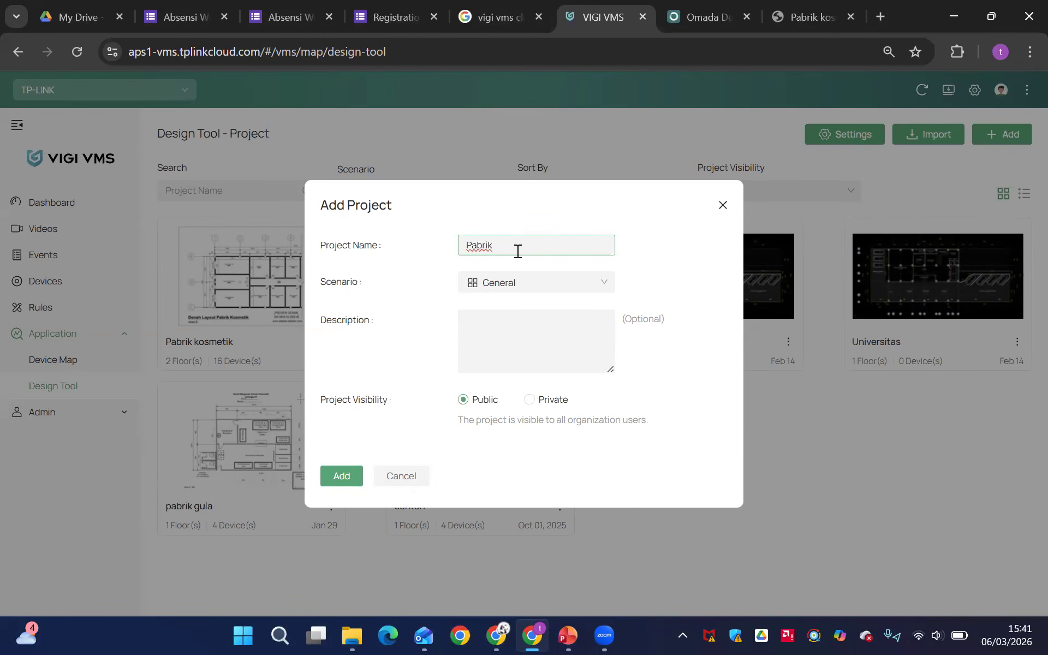
{"action": "type", "text": " Roti"}
{"action": "left_click", "coordinate": [515, 295]}
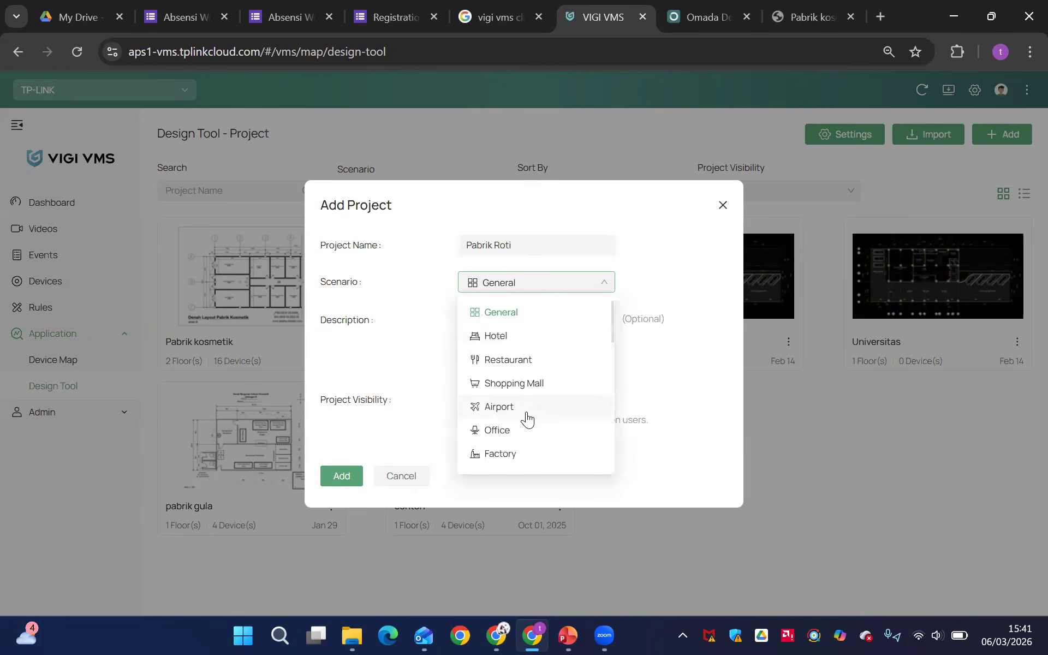
{"action": "left_click", "coordinate": [520, 454]}
{"action": "left_click", "coordinate": [508, 351]}
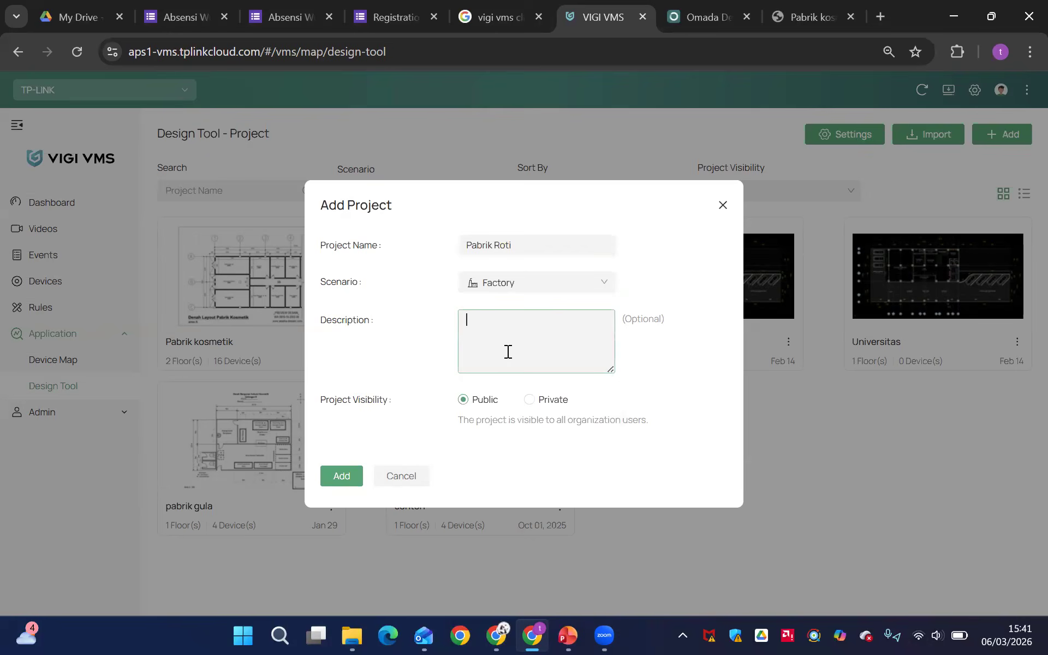
{"action": "left_click", "coordinate": [346, 478]}
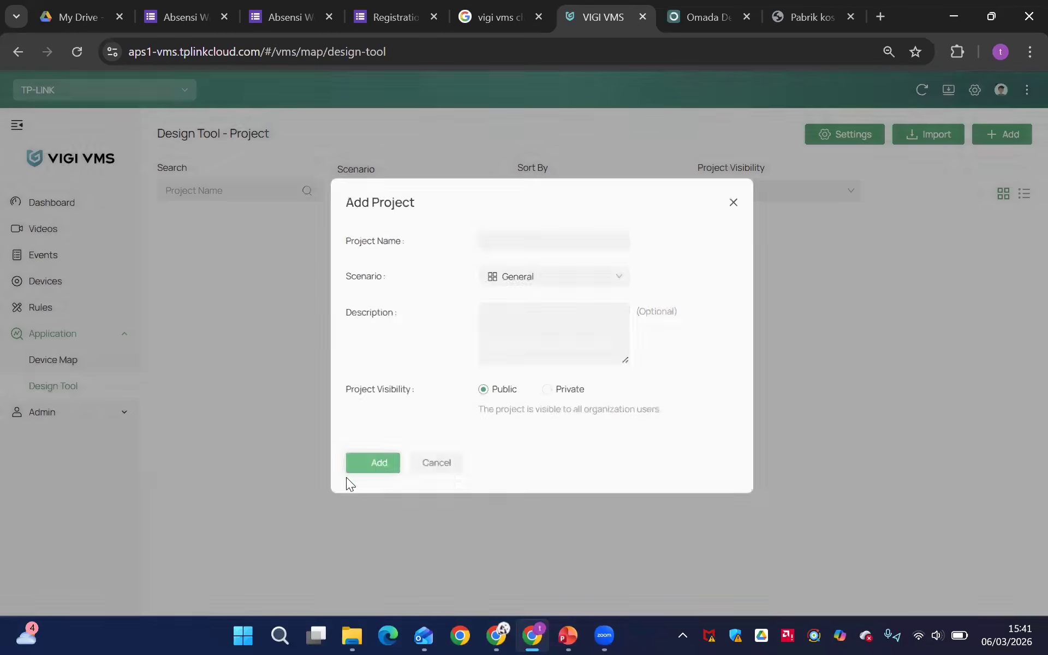
Open the Pabrik Roti project and start adding a new floor plan
{"action": "left_click", "coordinate": [281, 283]}
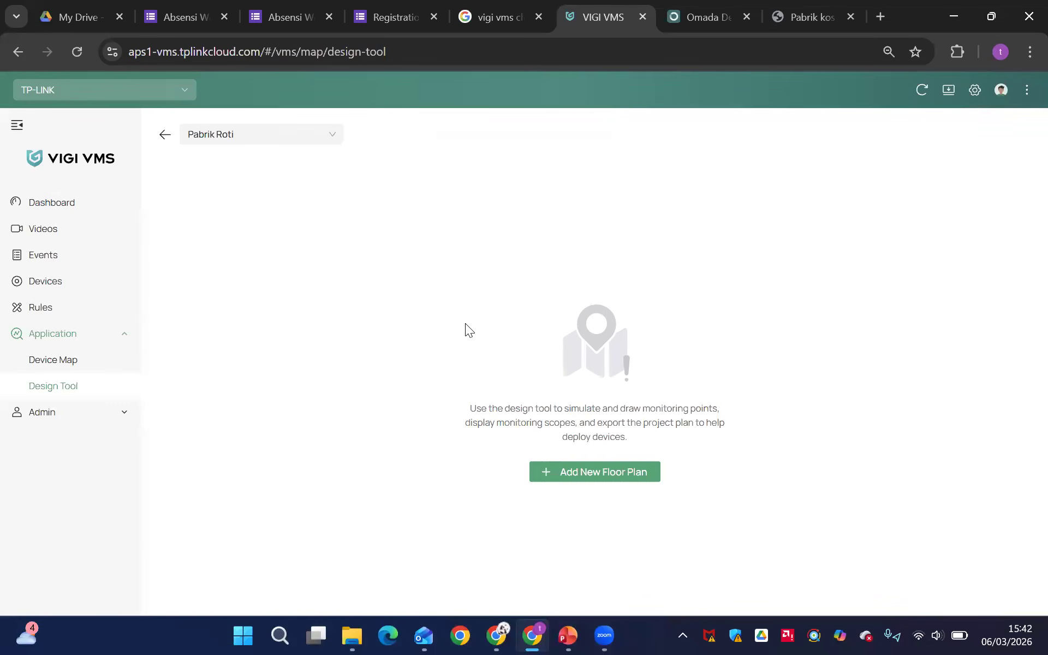
{"action": "left_click", "coordinate": [584, 474]}
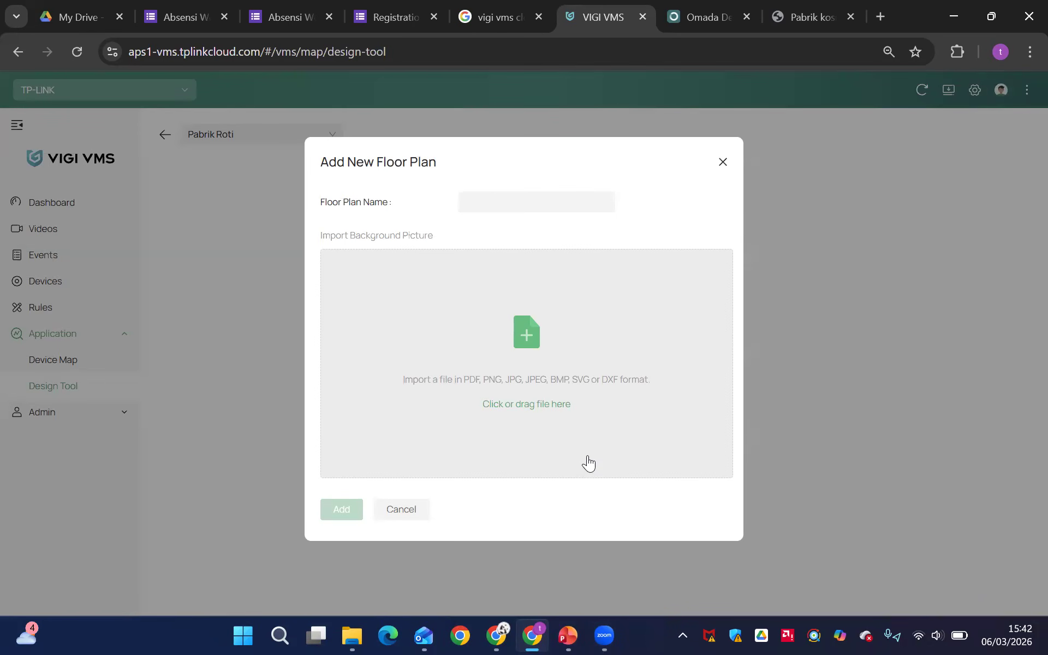
Search the Downloads folder for a "denah" file to import as the floor plan background, and cancel the file selection
{"action": "left_click", "coordinate": [532, 406]}
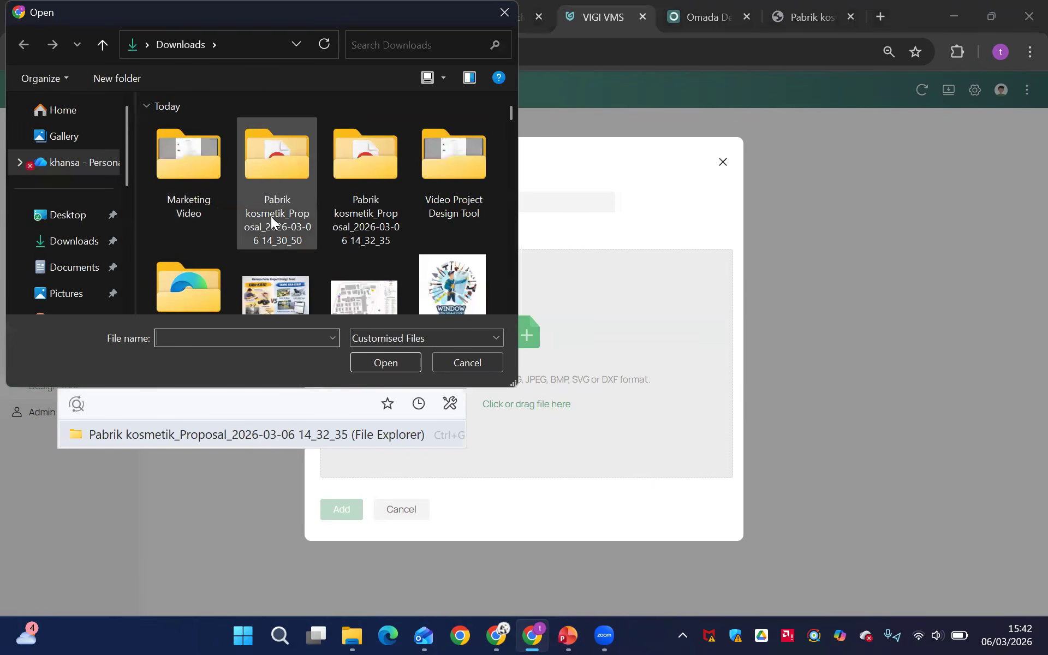
{"action": "scroll", "coordinate": [271, 216], "scroll_direction": "down", "scroll_amount": 1}
{"action": "scroll", "coordinate": [288, 262], "scroll_direction": "down", "scroll_amount": 2}
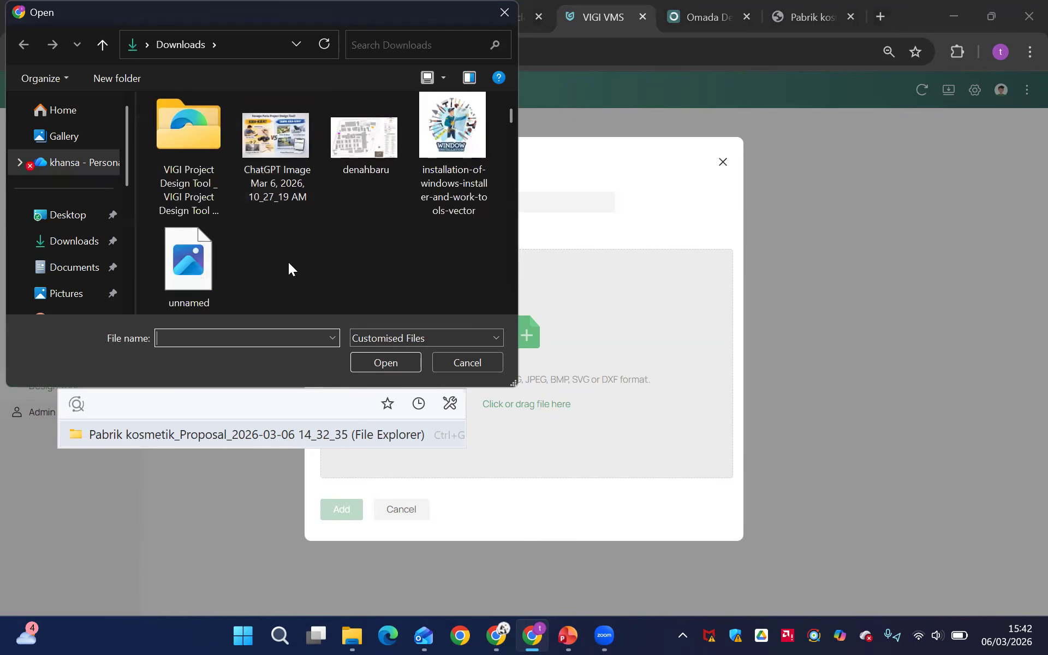
{"action": "scroll", "coordinate": [288, 262], "scroll_direction": "up", "scroll_amount": 3}
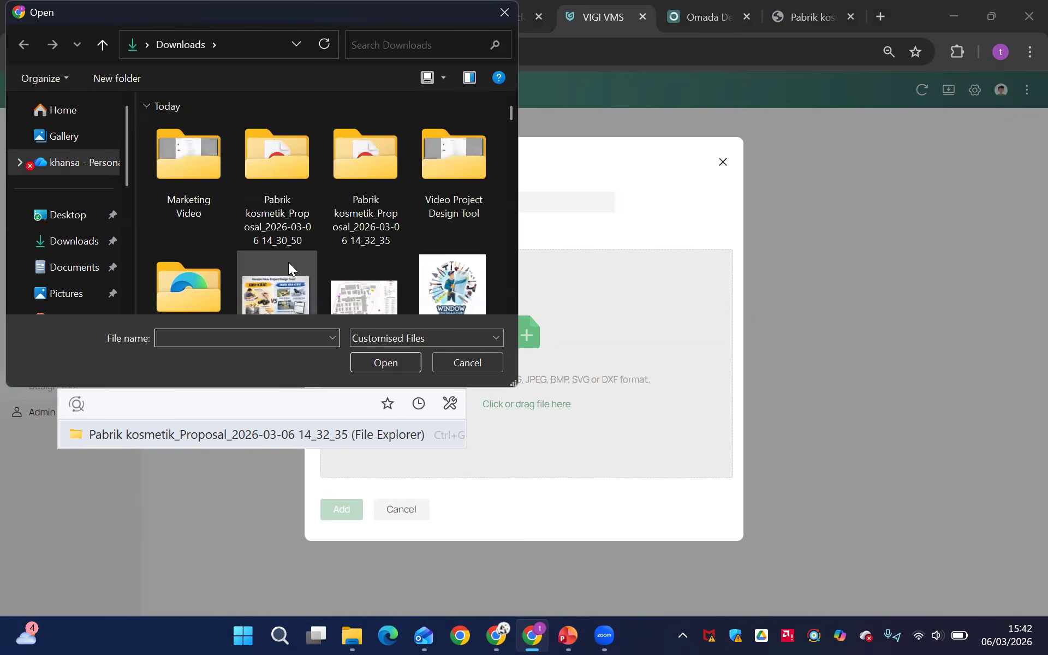
{"action": "scroll", "coordinate": [288, 262], "scroll_direction": "down", "scroll_amount": 1}
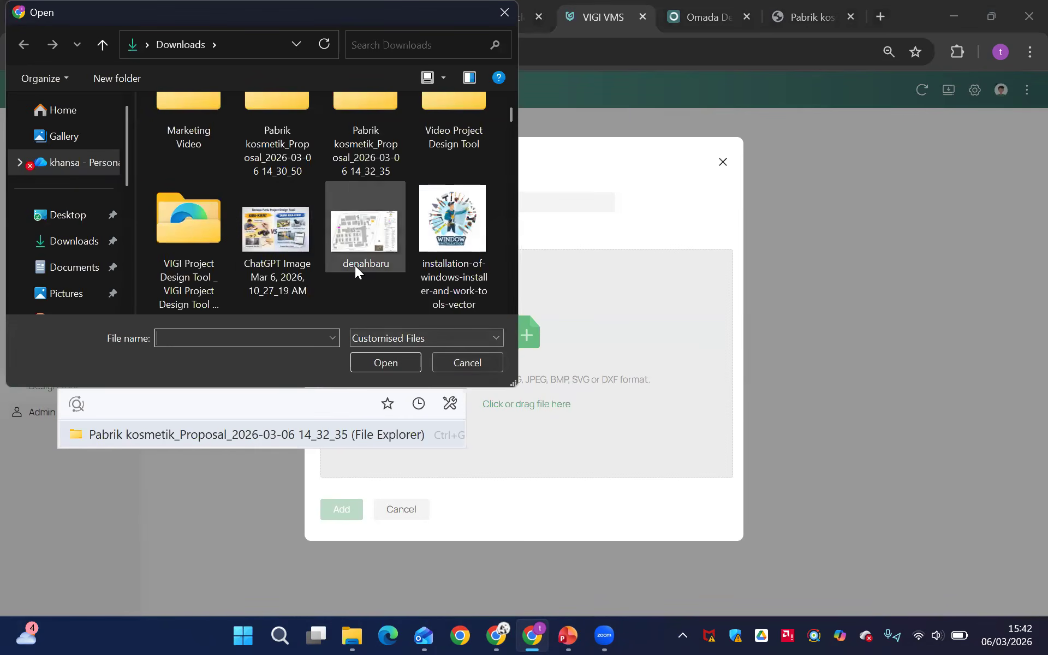
{"action": "scroll", "coordinate": [338, 273], "scroll_direction": "down", "scroll_amount": 2}
{"action": "type", "text": "denah"}
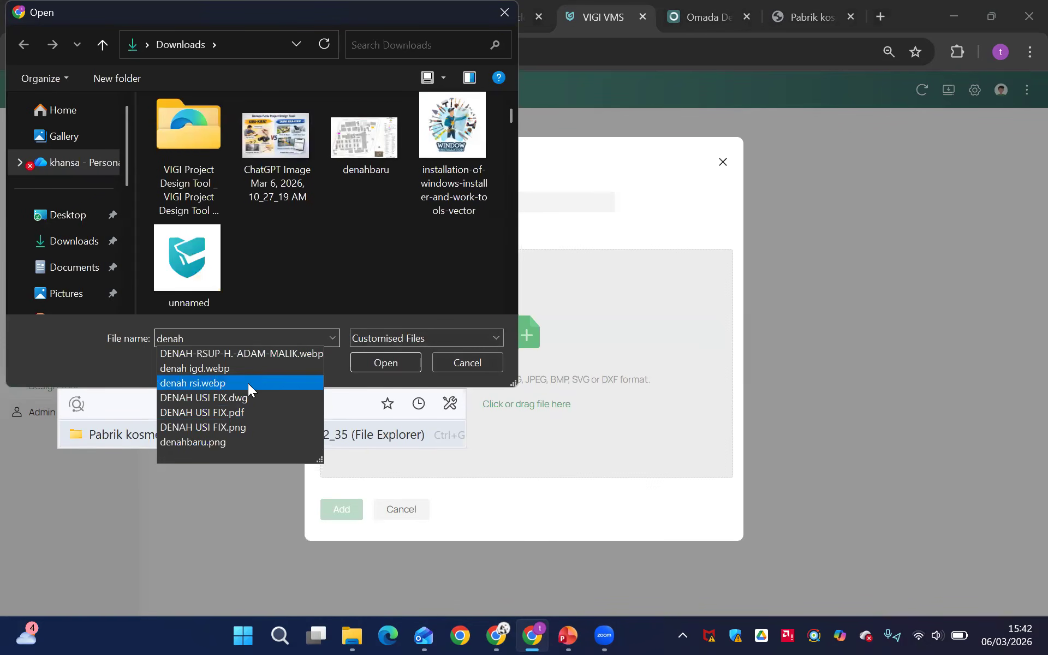
{"action": "left_click", "coordinate": [465, 363]}
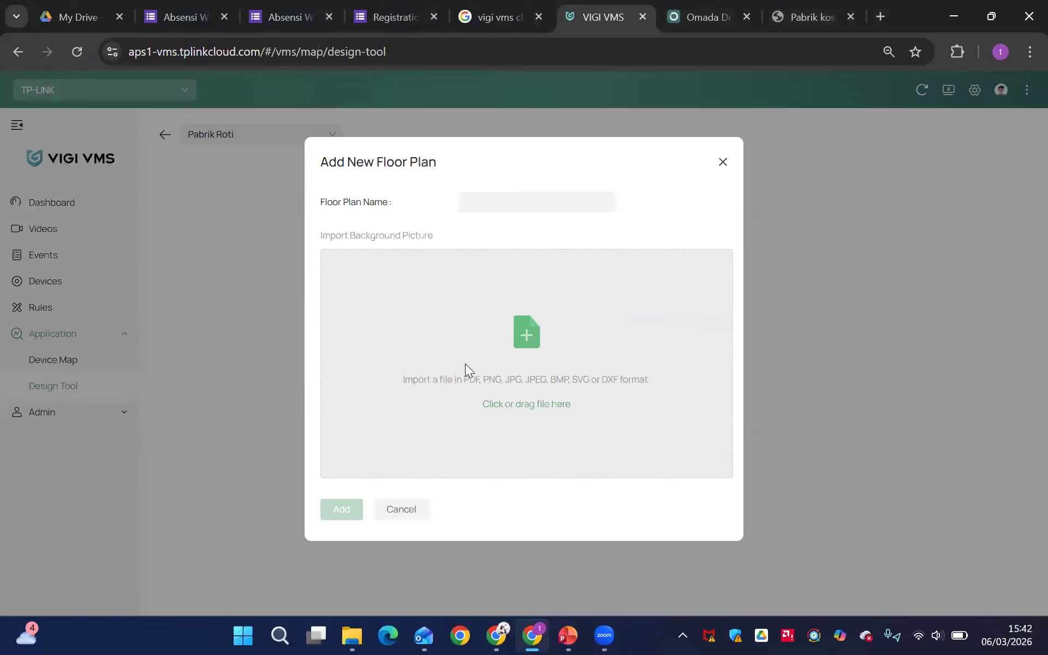
{"action": "key", "text": "alt+Tab"}
{"action": "key", "text": "alt+Tab"}
{"action": "key", "text": "alt+Tab"}
{"action": "key", "text": "alt+Tab"}
{"action": "key", "text": "alt+Tab"}
{"action": "key", "text": "alt+Tab"}
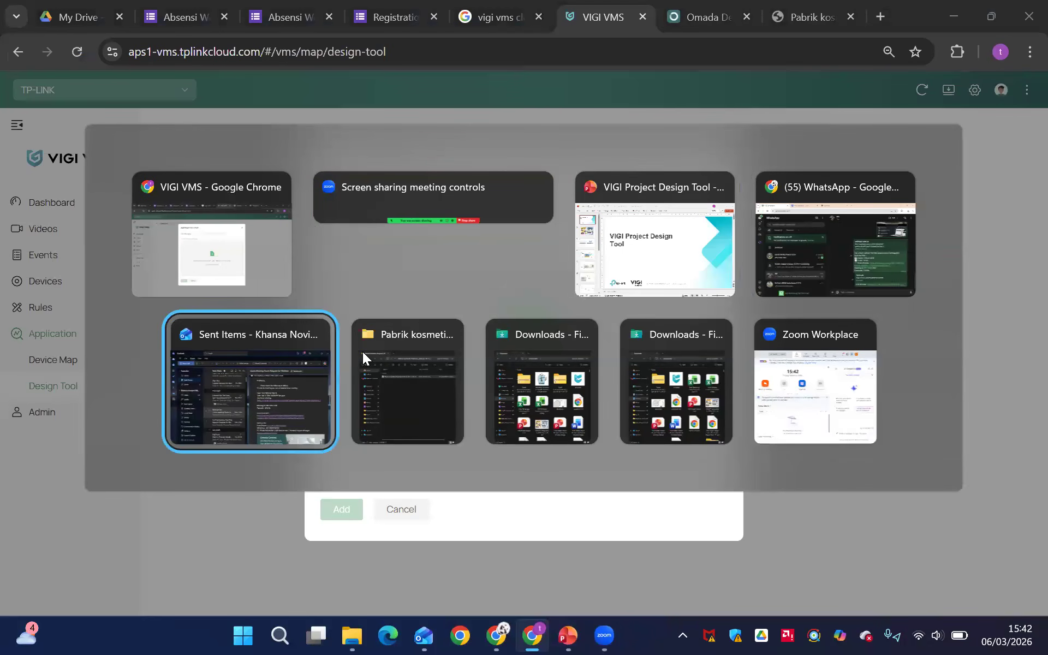
{"action": "left_click", "coordinate": [464, 391]}
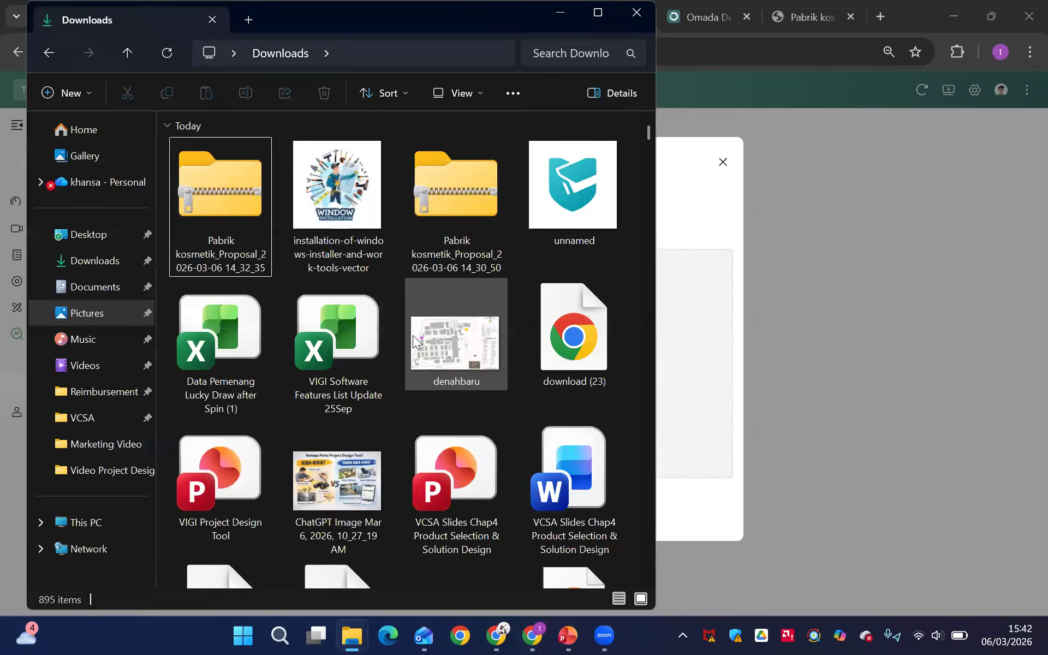
{"action": "scroll", "coordinate": [414, 338], "scroll_direction": "down", "scroll_amount": 2}
{"action": "scroll", "coordinate": [413, 338], "scroll_direction": "down", "scroll_amount": 5}
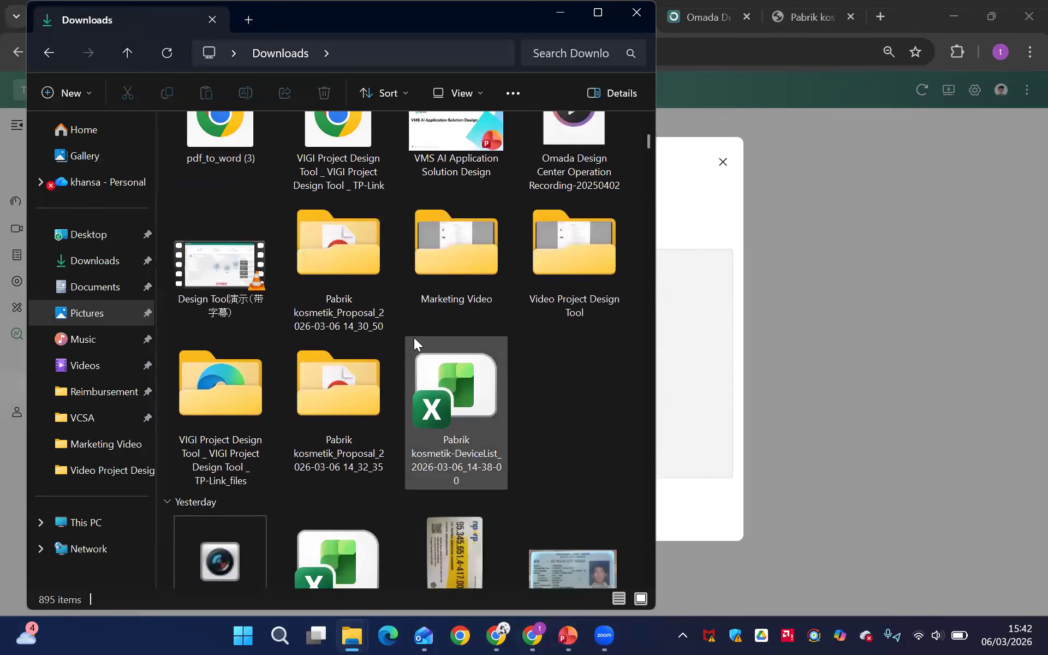
{"action": "scroll", "coordinate": [413, 337], "scroll_direction": "up", "scroll_amount": 6}
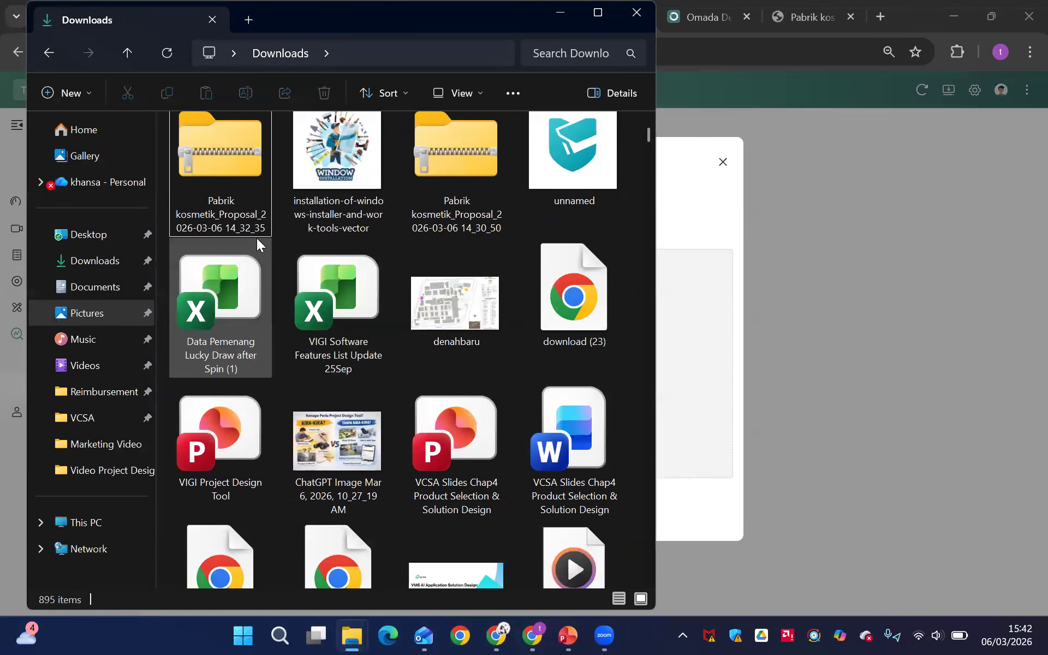
{"action": "left_click", "coordinate": [105, 289]}
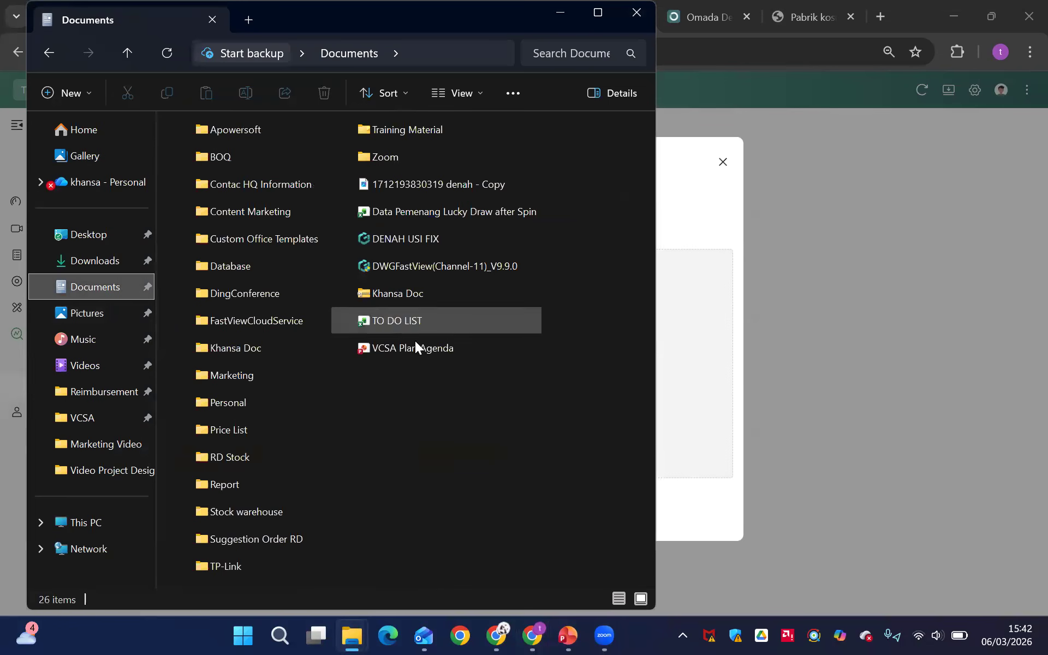
{"action": "left_click", "coordinate": [413, 192]}
{"action": "left_click_drag", "start_coordinate": [402, 185], "coordinate": [670, 335]}
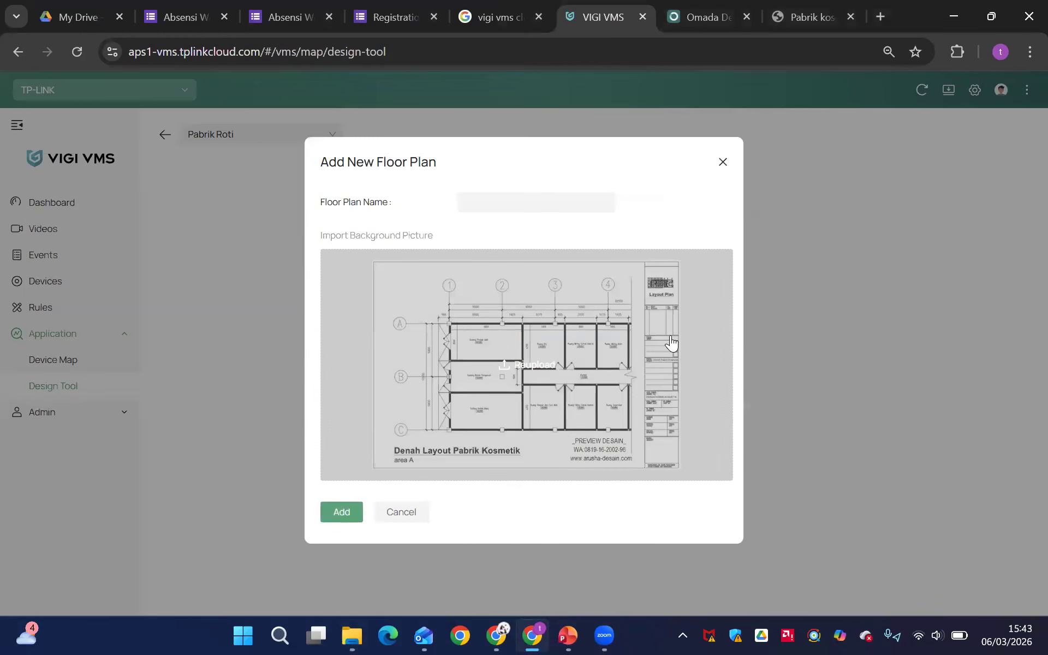
Name the floor plan Lantai 1 and add it to the Pabrik Roti project
{"action": "left_click", "coordinate": [494, 201]}
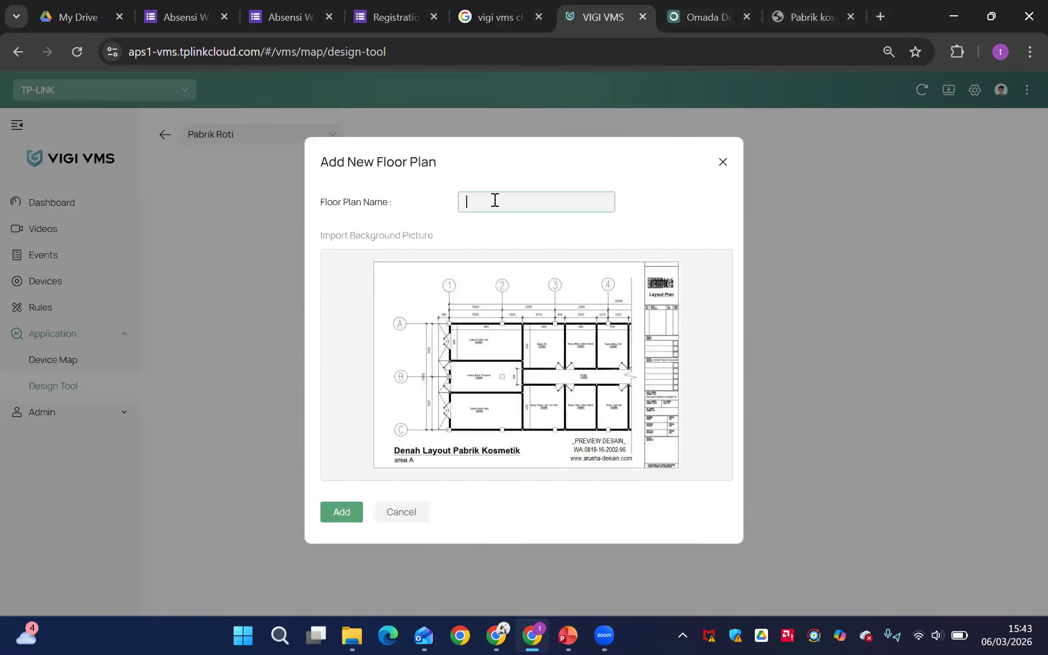
{"action": "type", "text": "Lantai 1"}
{"action": "left_click", "coordinate": [353, 510]}
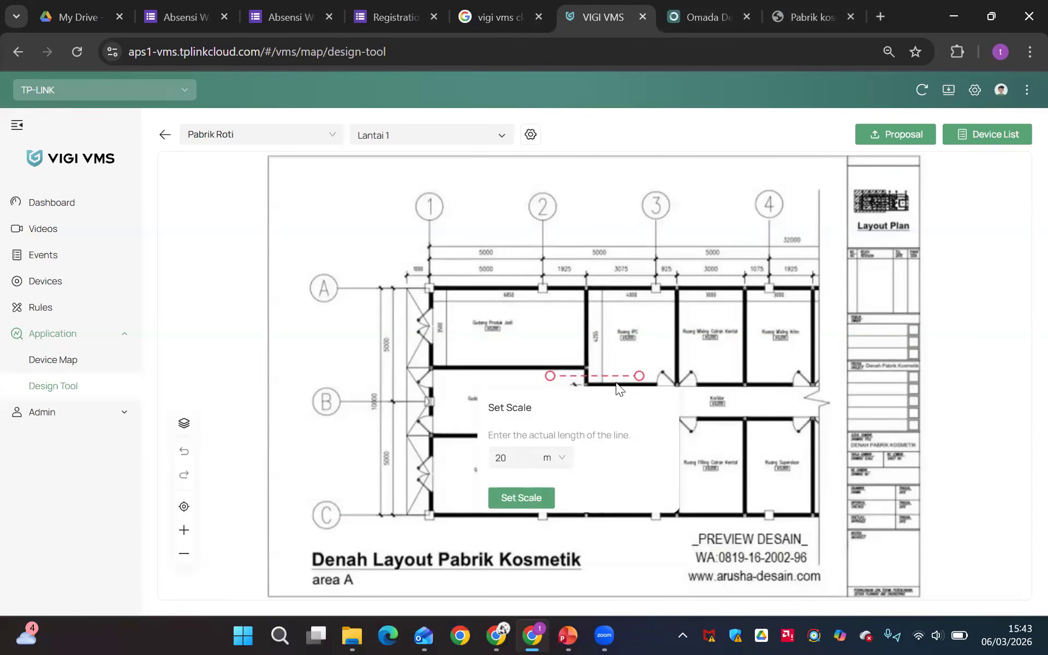
Set the floor plan scale by fitting the reference line along the upper wall of Gudang Produk Jadi and giving it 60 m
{"action": "scroll", "coordinate": [619, 388], "scroll_direction": "up", "scroll_amount": 2}
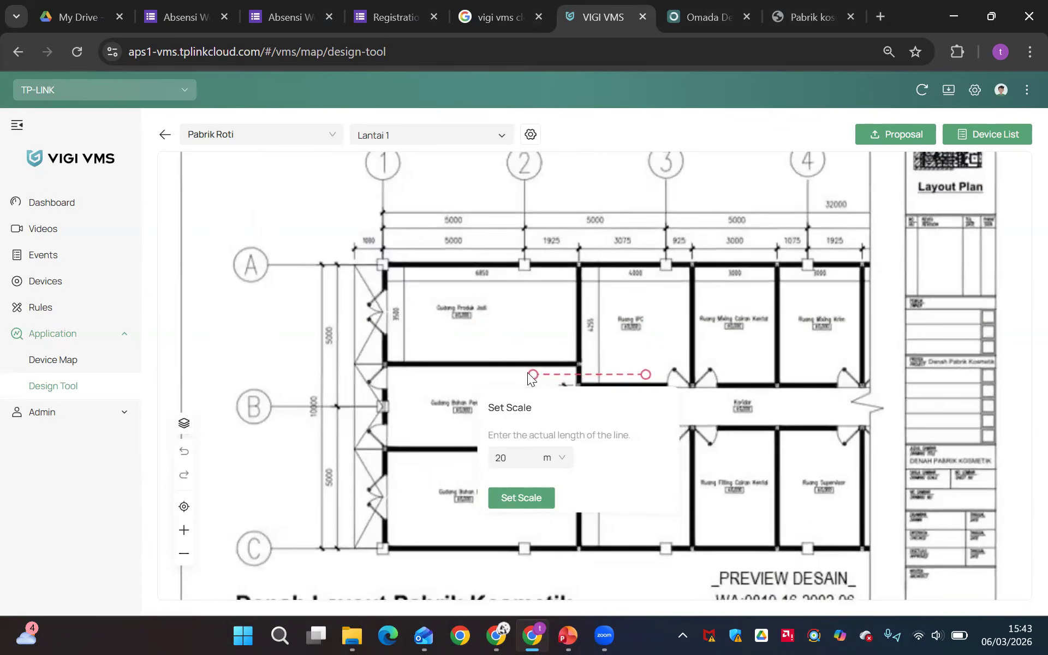
{"action": "left_click_drag", "start_coordinate": [530, 375], "coordinate": [382, 269]}
{"action": "left_click_drag", "start_coordinate": [646, 375], "coordinate": [578, 268]}
{"action": "double_click", "coordinate": [515, 456]}
{"action": "type", "text": "60"}
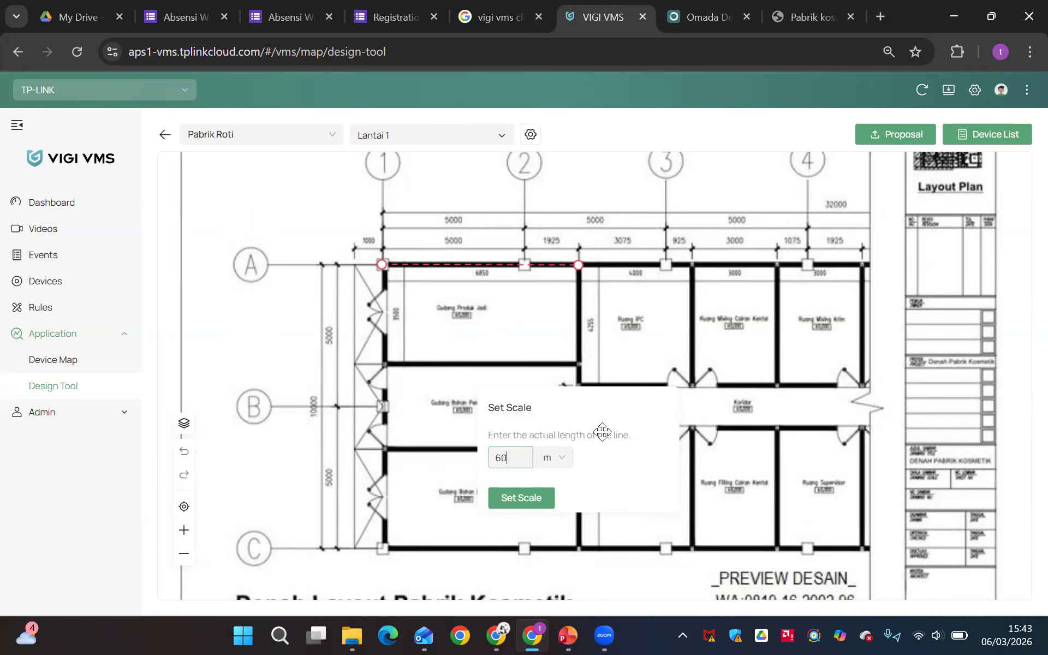
{"action": "left_click", "coordinate": [511, 497]}
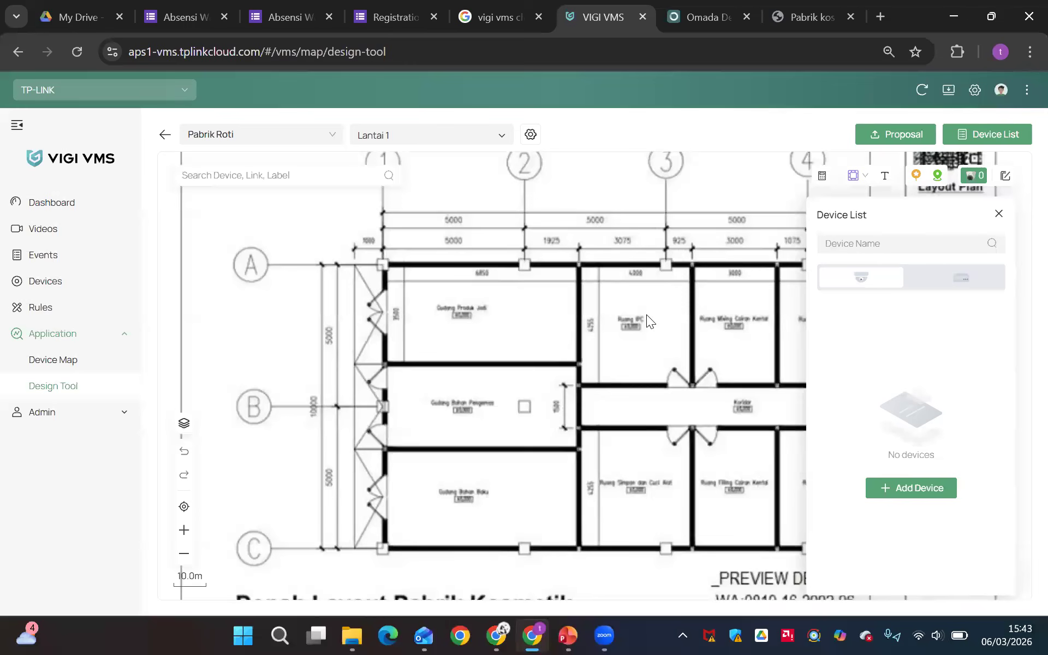
Start adding a virtual device to the Lantai 1 floor plan and open the basic device filter
{"action": "scroll", "coordinate": [585, 377], "scroll_direction": "down", "scroll_amount": 1}
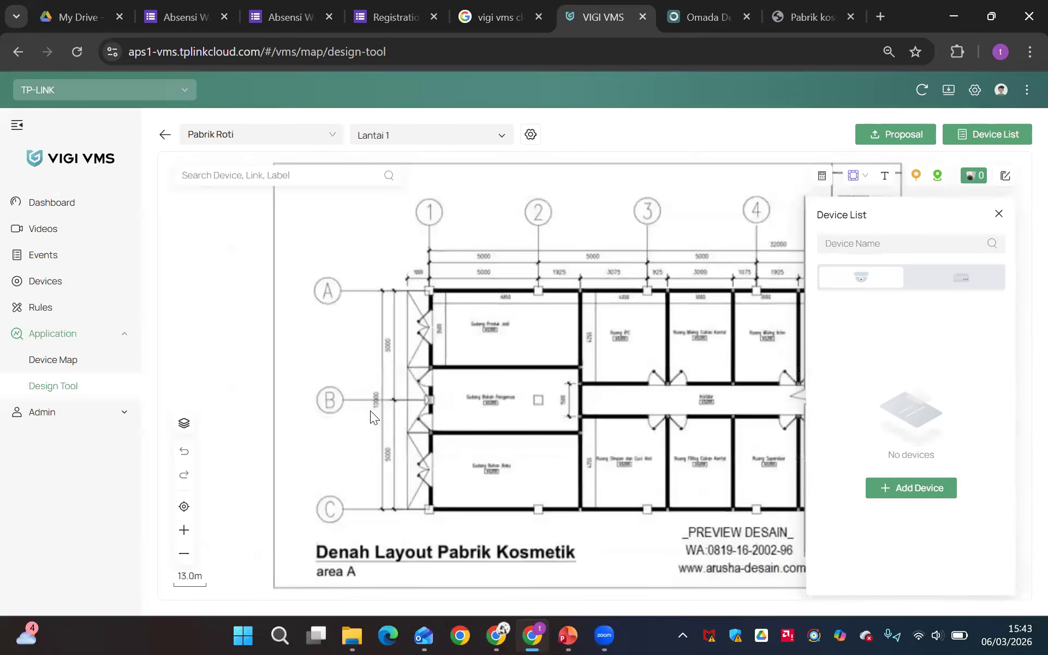
{"action": "left_click_drag", "start_coordinate": [210, 381], "coordinate": [153, 365]}
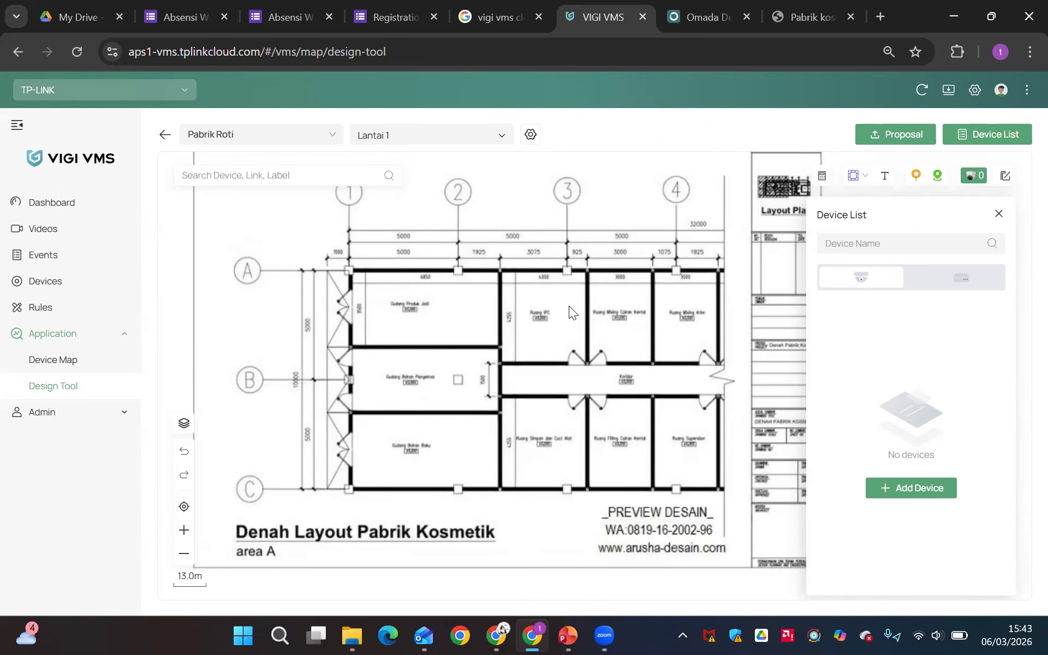
{"action": "left_click", "coordinate": [882, 491]}
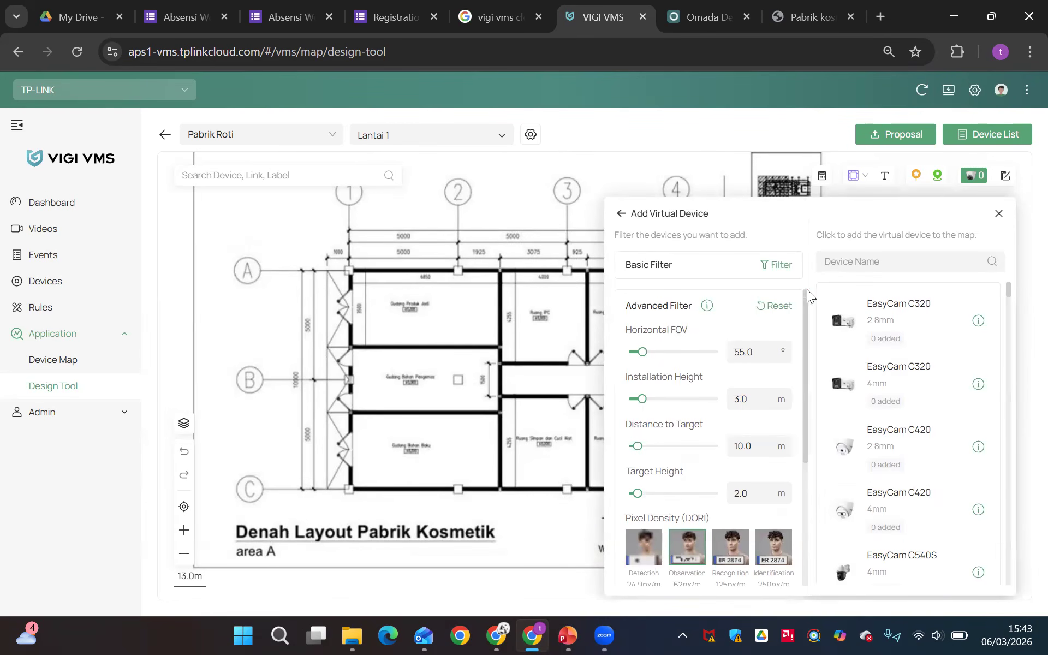
{"action": "left_click", "coordinate": [778, 267]}
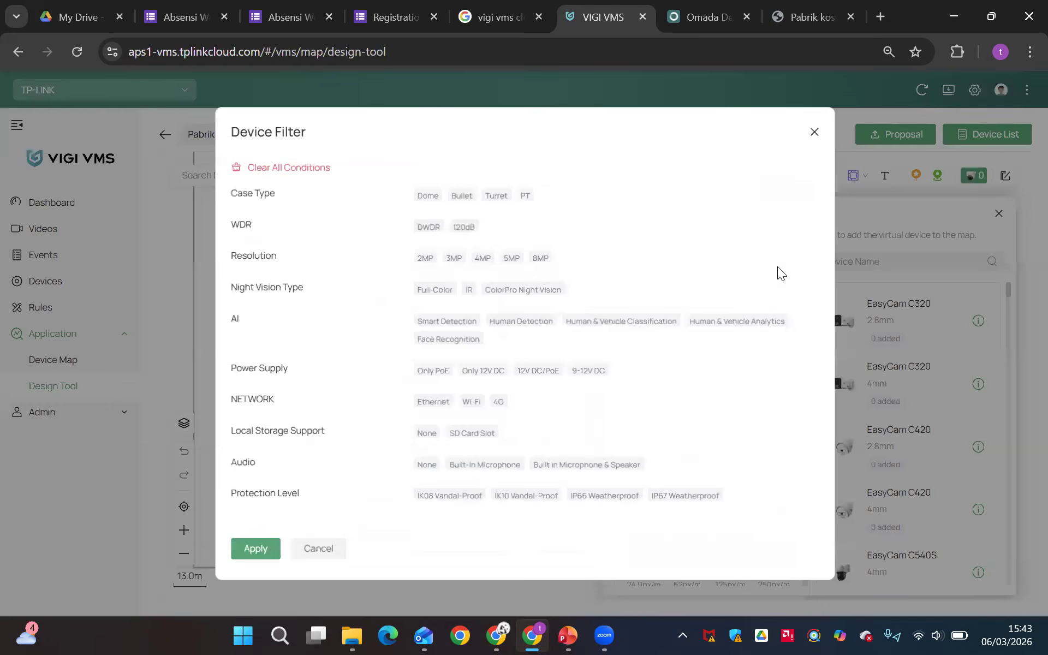
{"action": "left_click", "coordinate": [814, 134]}
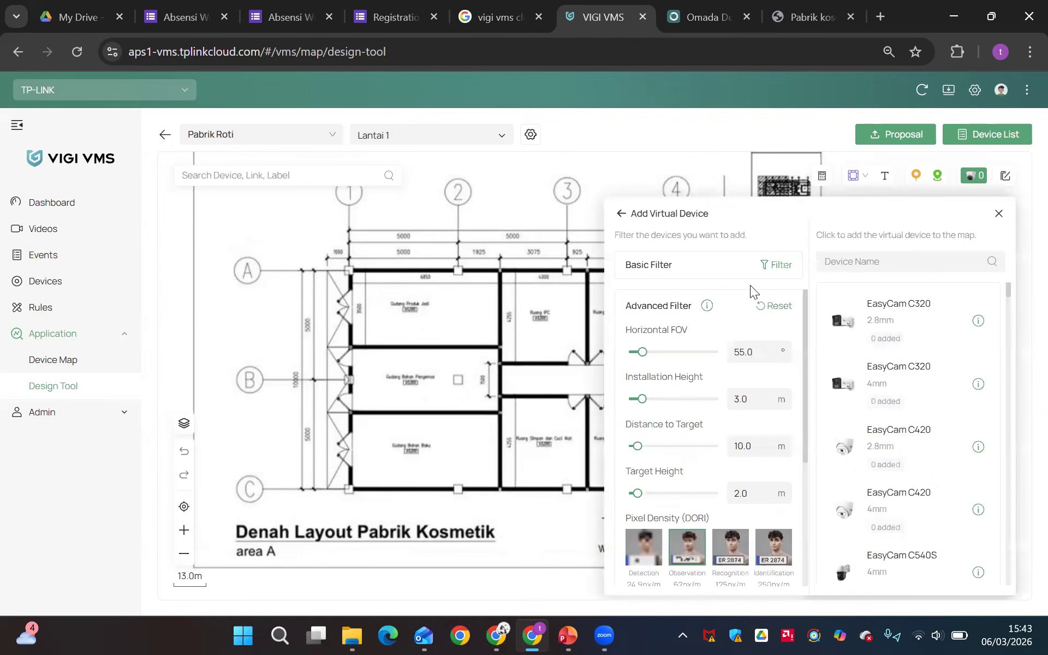
{"action": "scroll", "coordinate": [750, 285], "scroll_direction": "up", "scroll_amount": 5}
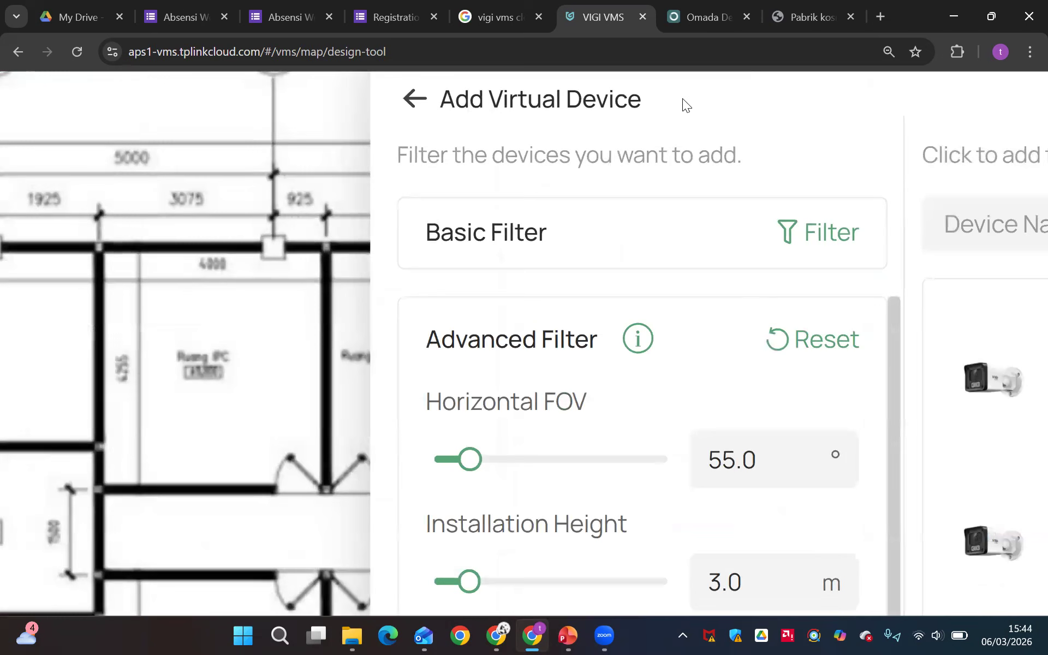
{"action": "left_click", "coordinate": [794, 234]}
{"action": "scroll", "coordinate": [603, 317], "scroll_direction": "down", "scroll_amount": 5}
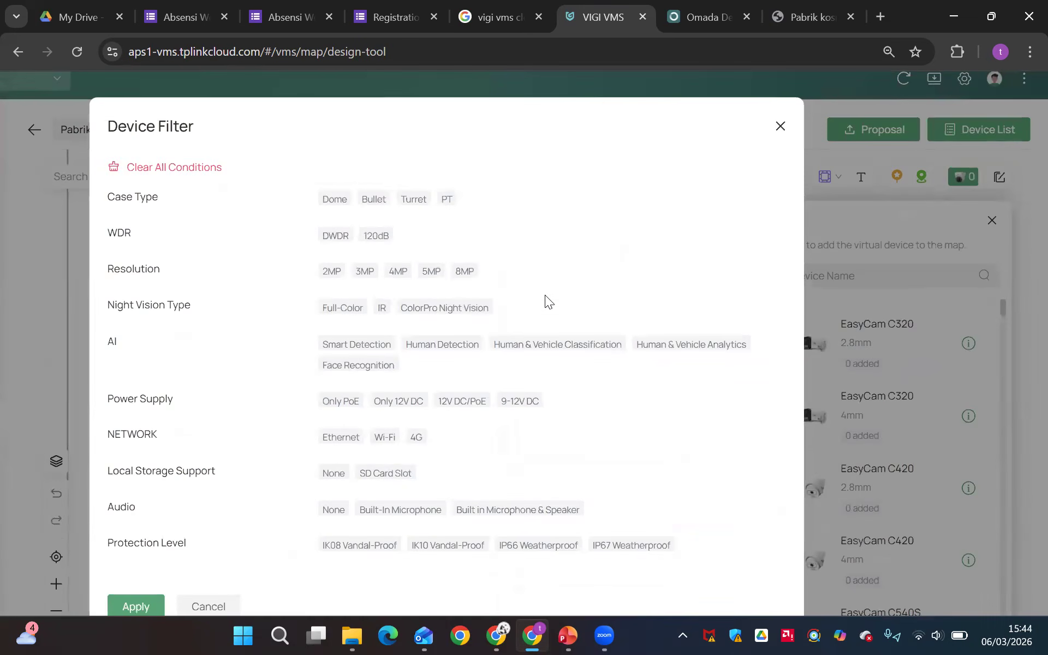
{"action": "scroll", "coordinate": [444, 254], "scroll_direction": "down", "scroll_amount": 3}
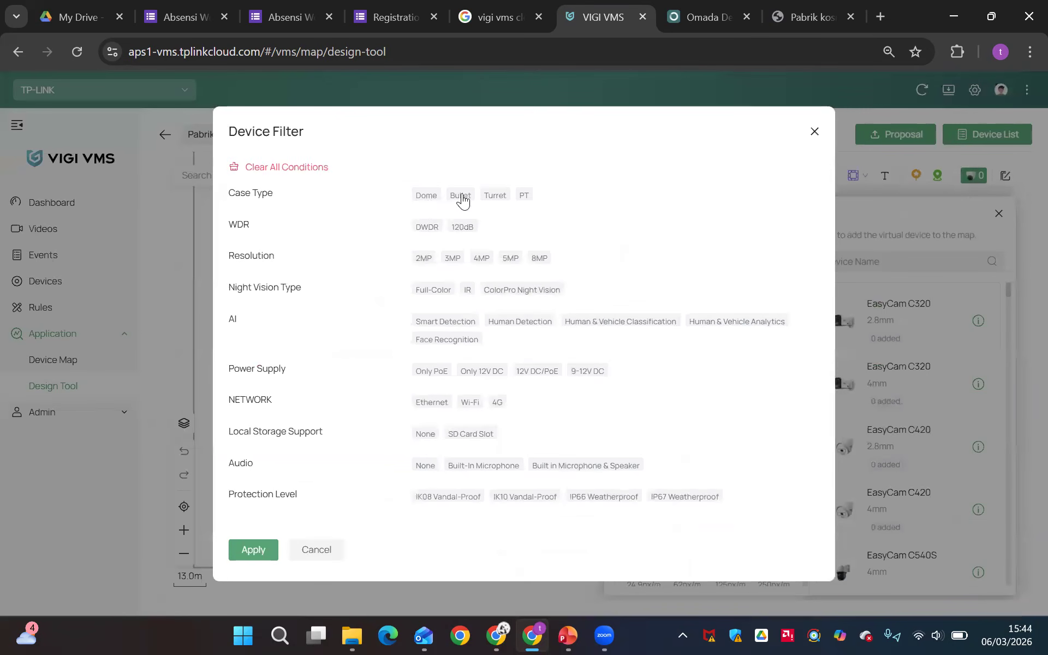
Filter the devices by Turret, 120dB, 4MP, Full-Color, Ethernet and IP67 Weatherproof, and apply the filter
{"action": "left_click", "coordinate": [496, 201]}
{"action": "left_click", "coordinate": [460, 230]}
{"action": "left_click", "coordinate": [480, 267]}
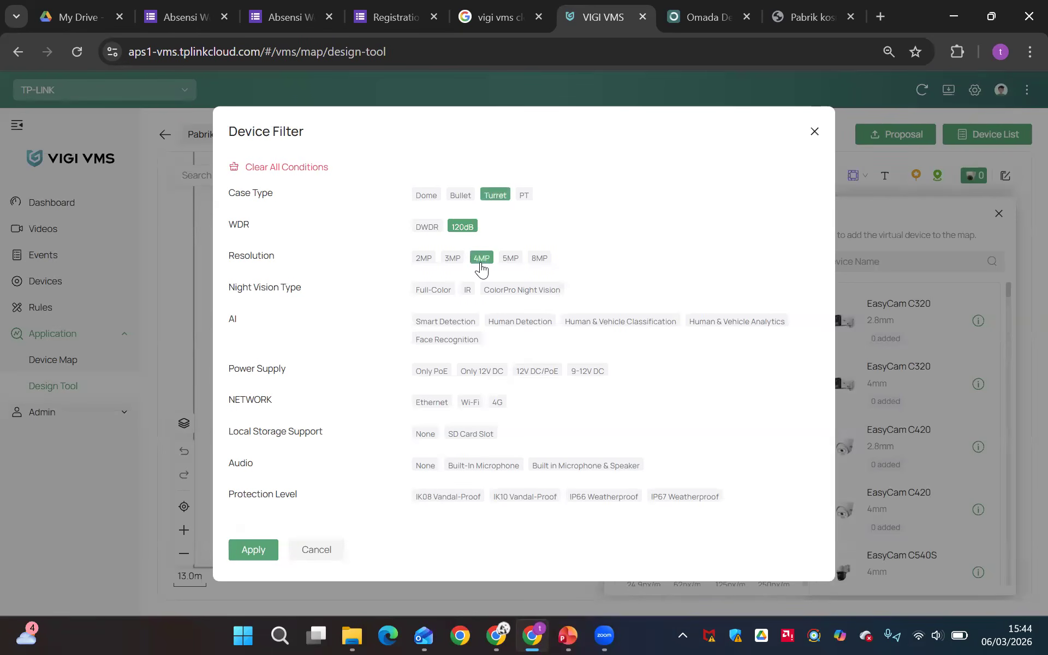
{"action": "left_click", "coordinate": [435, 294]}
{"action": "left_click", "coordinate": [429, 404]}
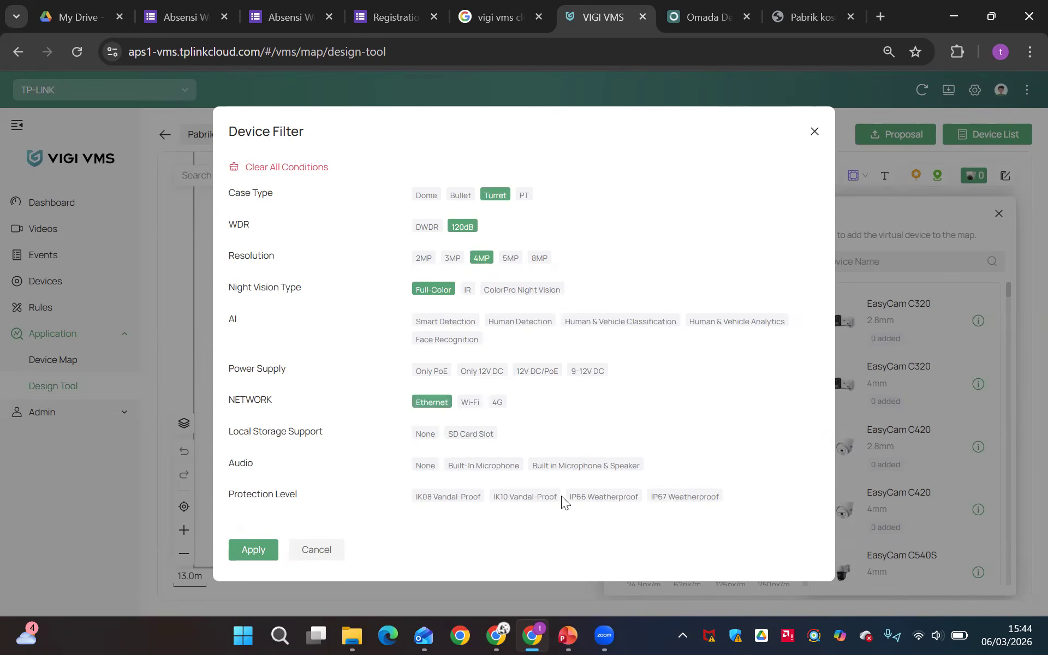
{"action": "left_click", "coordinate": [697, 503]}
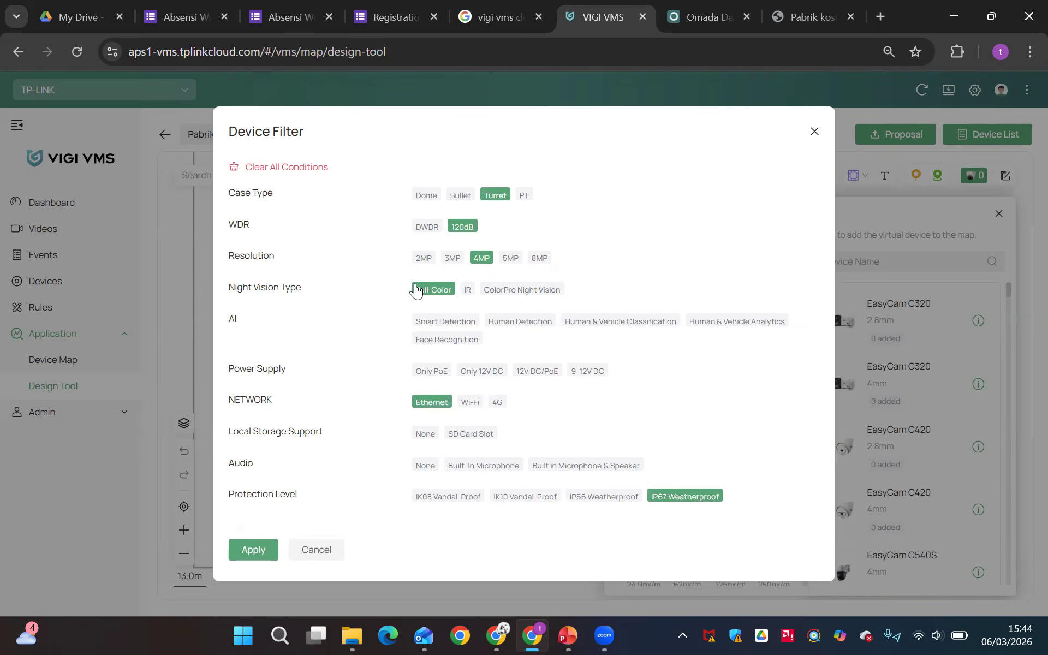
{"action": "left_click", "coordinate": [254, 549]}
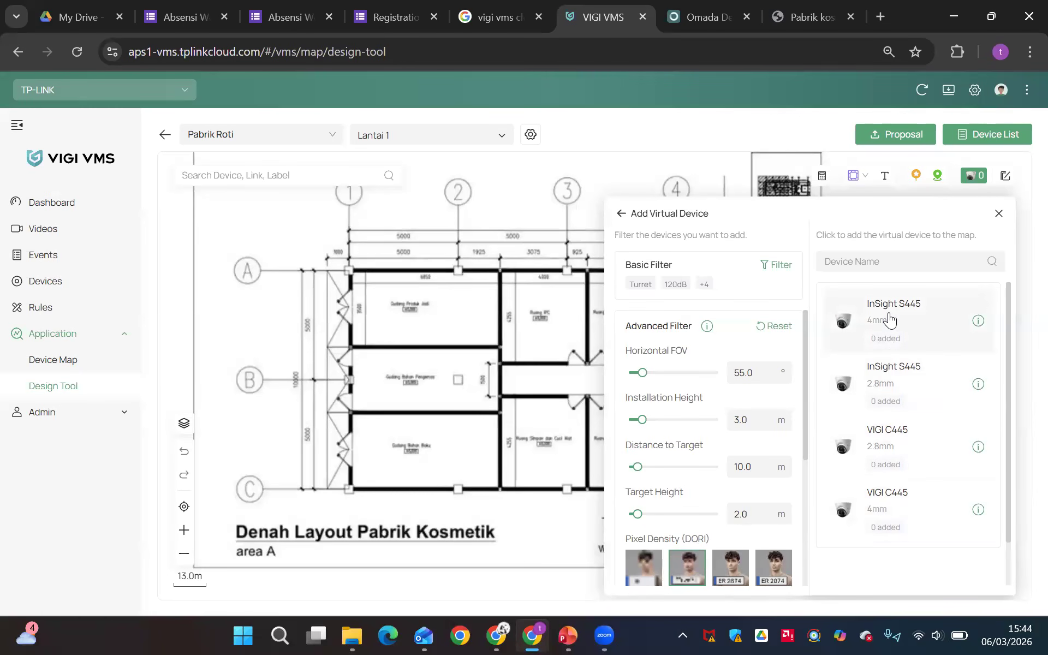
Review the filtered camera models and the advanced filter parameters
{"action": "scroll", "coordinate": [920, 423], "scroll_direction": "down", "scroll_amount": 1}
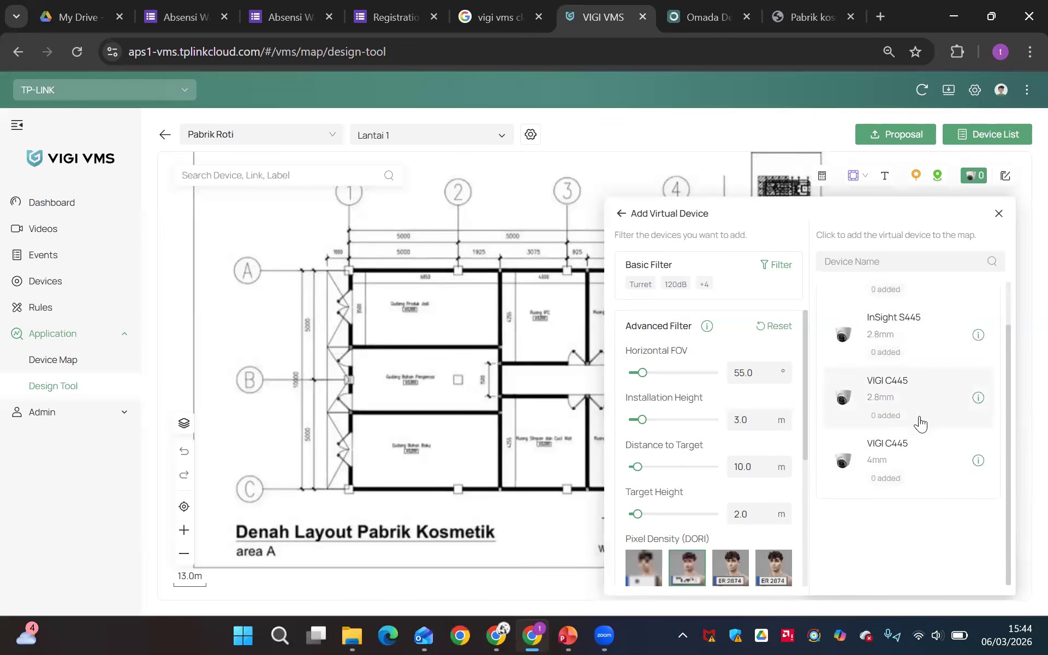
{"action": "scroll", "coordinate": [920, 423], "scroll_direction": "up", "scroll_amount": 1}
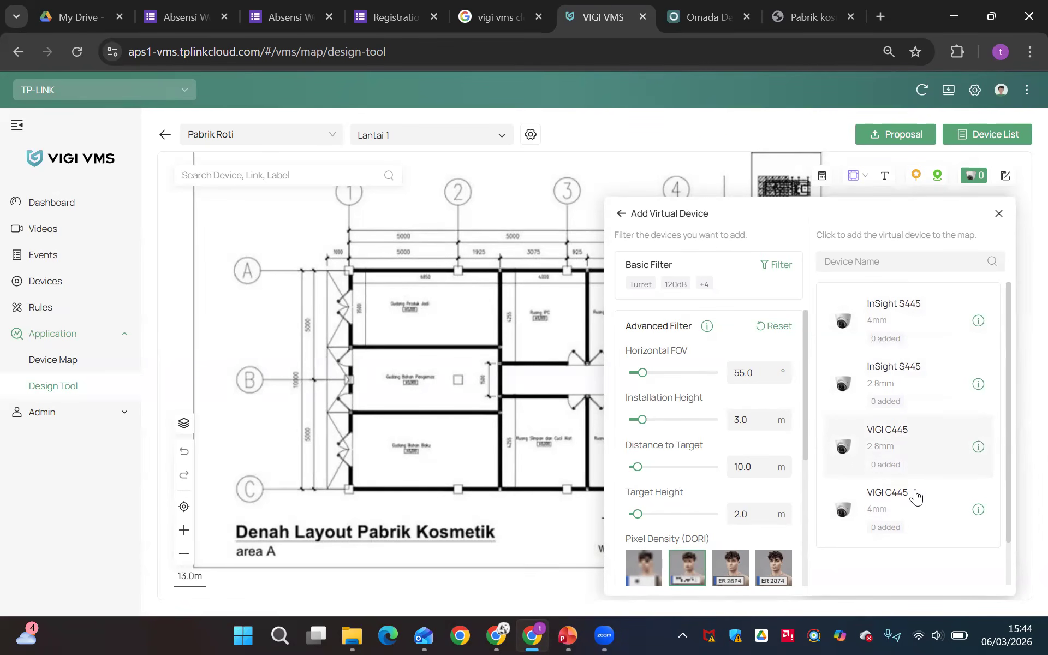
{"action": "scroll", "coordinate": [706, 429], "scroll_direction": "down", "scroll_amount": 1}
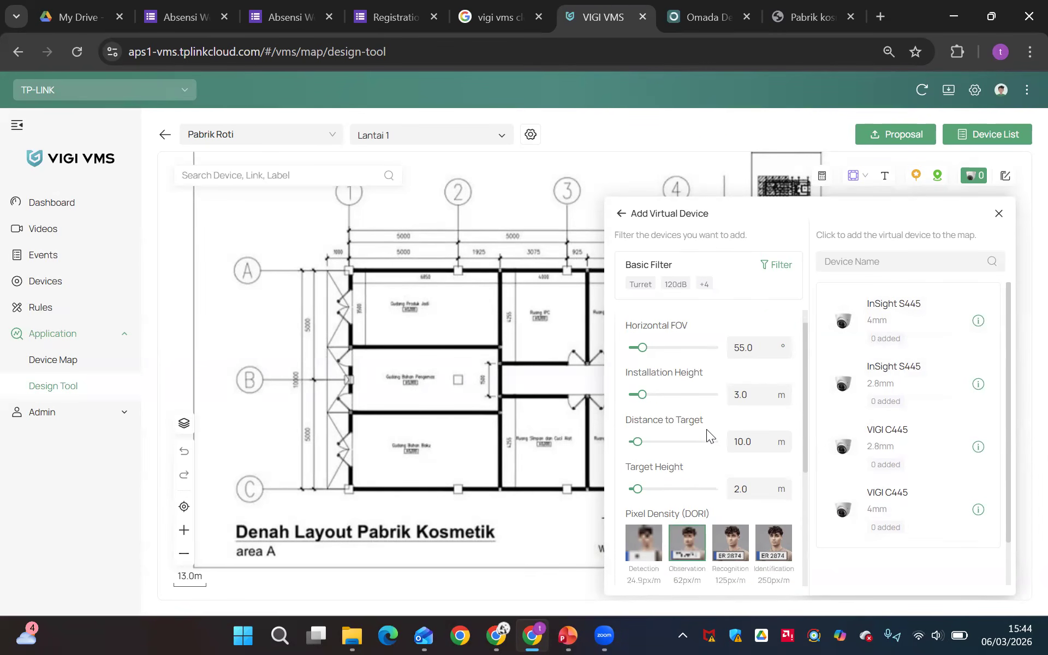
{"action": "scroll", "coordinate": [706, 429], "scroll_direction": "up", "scroll_amount": 1}
{"action": "scroll", "coordinate": [706, 429], "scroll_direction": "down", "scroll_amount": 1}
{"action": "scroll", "coordinate": [706, 429], "scroll_direction": "up", "scroll_amount": 1}
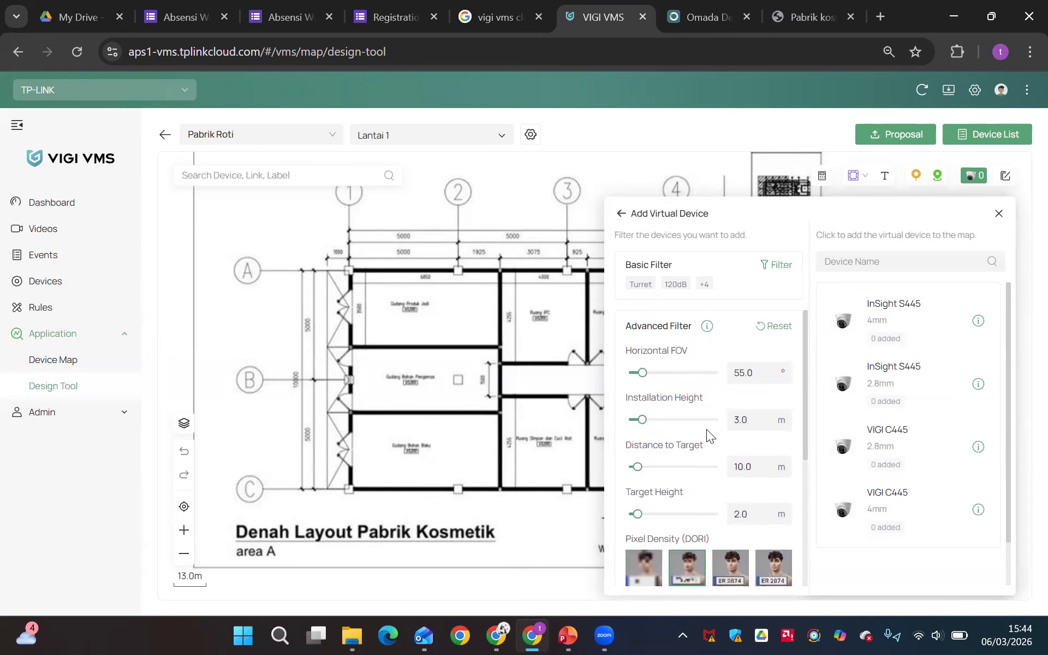
{"action": "scroll", "coordinate": [722, 448], "scroll_direction": "down", "scroll_amount": 2}
{"action": "scroll", "coordinate": [722, 448], "scroll_direction": "up", "scroll_amount": 1}
Set the advanced filter's Installation Height to 10 m
{"action": "scroll", "coordinate": [723, 448], "scroll_direction": "up", "scroll_amount": 2}
{"action": "scroll", "coordinate": [723, 447], "scroll_direction": "up", "scroll_amount": 3}
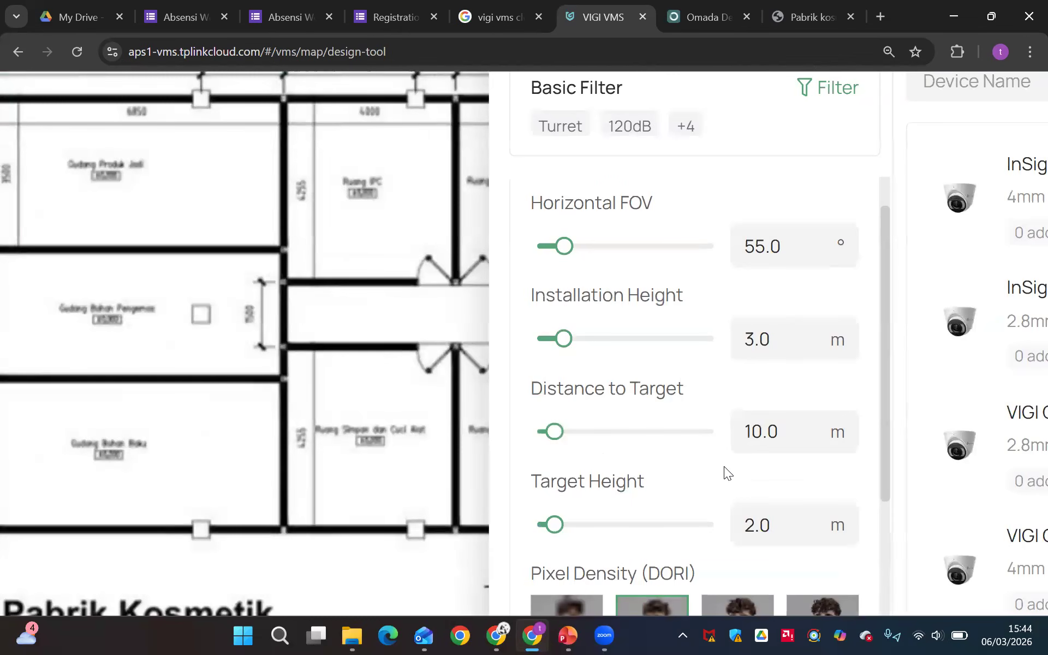
{"action": "scroll", "coordinate": [710, 402], "scroll_direction": "right", "scroll_amount": 3}
{"action": "left_click", "coordinate": [640, 339]}
{"action": "double_click", "coordinate": [658, 340]}
{"action": "type", "text": "4"}
{"action": "left_click", "coordinate": [662, 386]}
{"action": "left_click", "coordinate": [669, 342]}
{"action": "key", "text": "BackSpace"}
{"action": "key", "text": "BackSpace"}
{"action": "key", "text": "BackSpace"}
{"action": "type", "text": "10"}
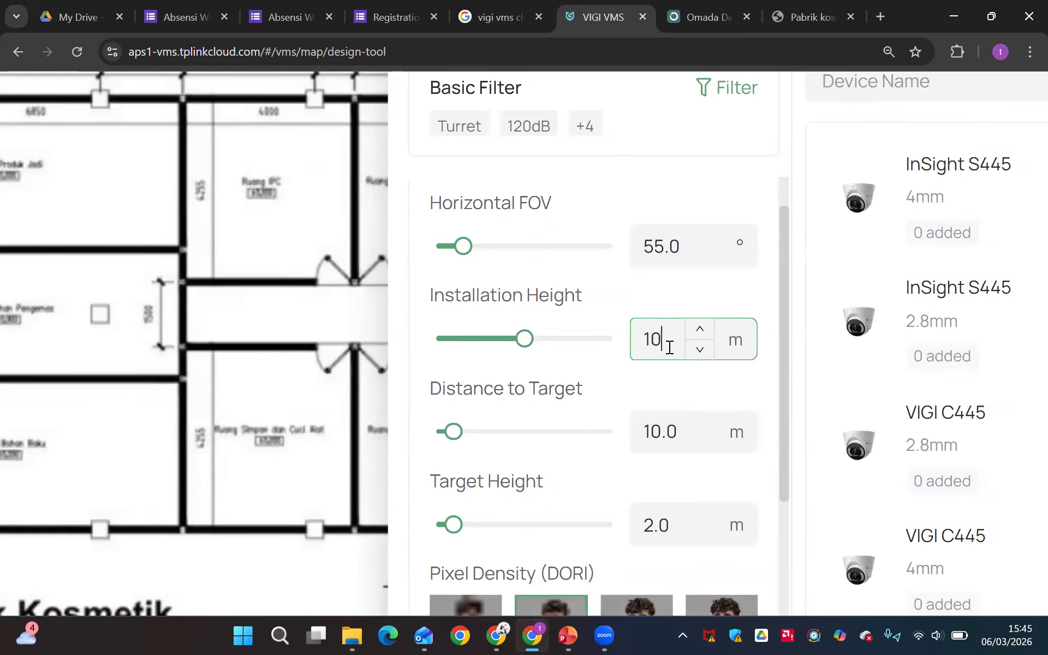
{"action": "left_click", "coordinate": [675, 377]}
{"action": "scroll", "coordinate": [854, 388], "scroll_direction": "down", "scroll_amount": 5}
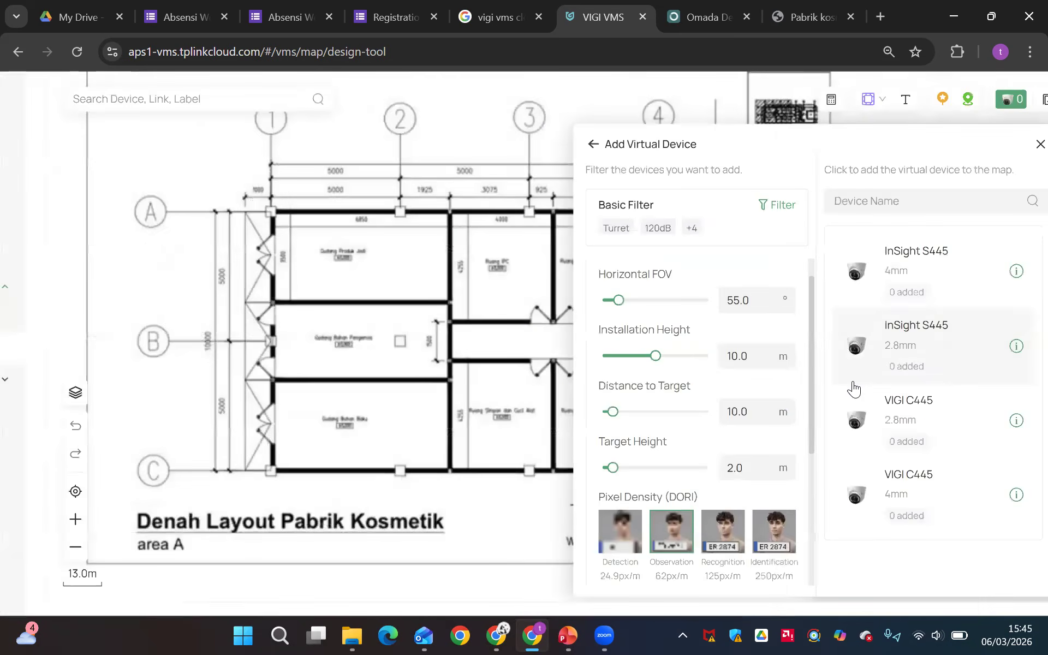
Set the advanced filter's Installation Height to 3 m
{"action": "double_click", "coordinate": [740, 357]}
{"action": "type", "text": "3"}
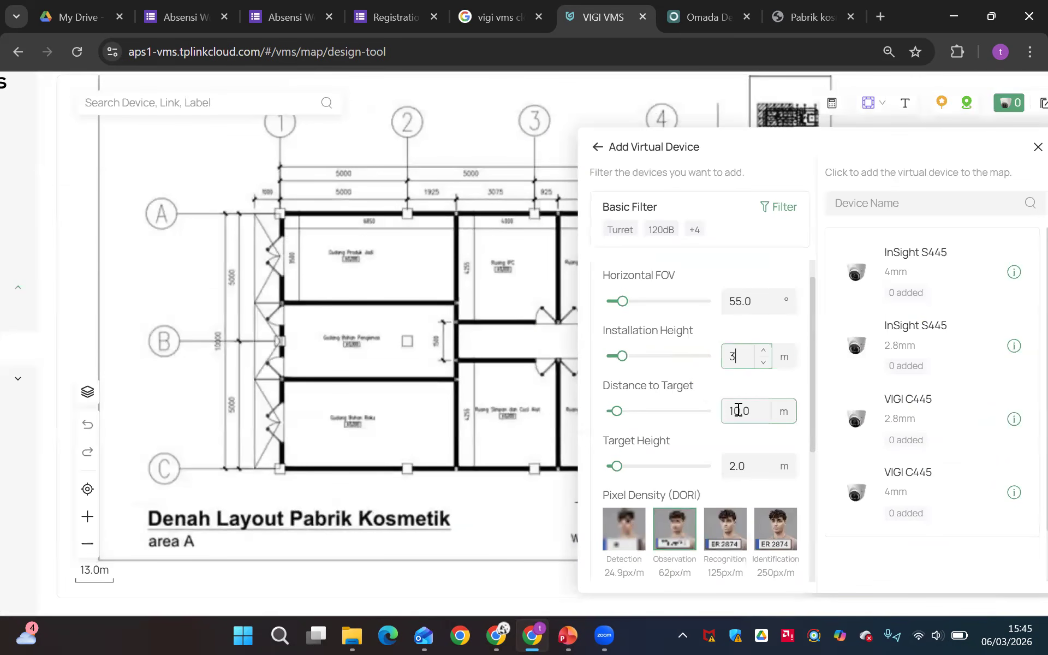
{"action": "left_click", "coordinate": [736, 388]}
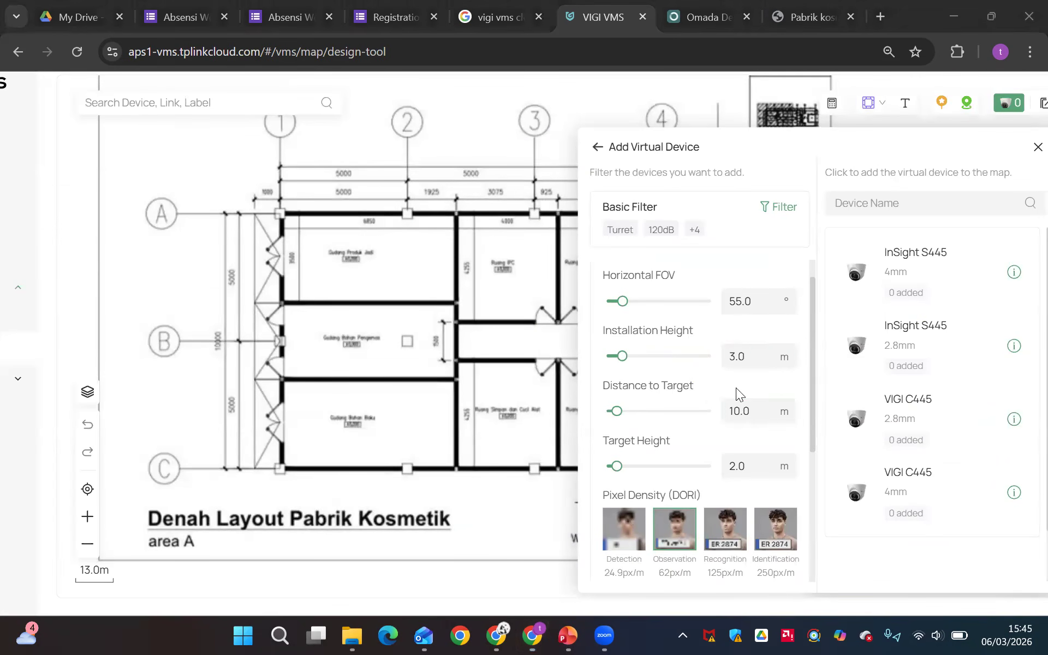
Try a Distance to Target of 15 m and of 20 m in the advanced filter
{"action": "double_click", "coordinate": [740, 416]}
{"action": "type", "text": "15"}
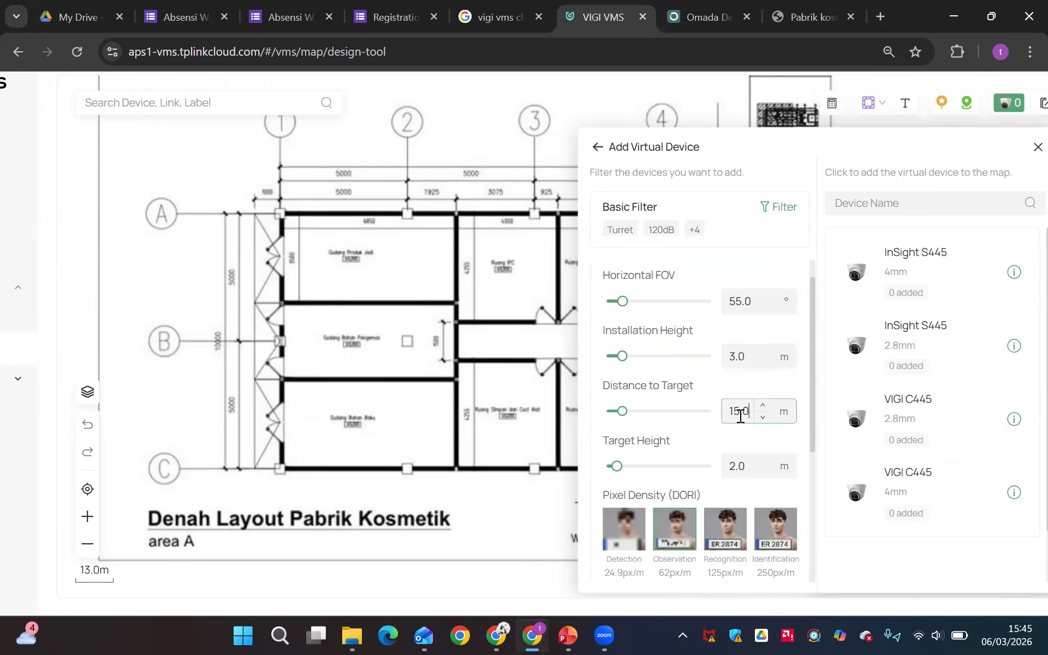
{"action": "double_click", "coordinate": [741, 407]}
{"action": "type", "text": "20"}
{"action": "left_click", "coordinate": [734, 438]}
{"action": "left_click", "coordinate": [741, 410]}
{"action": "double_click", "coordinate": [743, 413]}
Select the Recognition pixel density and set the Distance to Target to 10 m in the advanced filter
{"action": "left_click", "coordinate": [709, 532]}
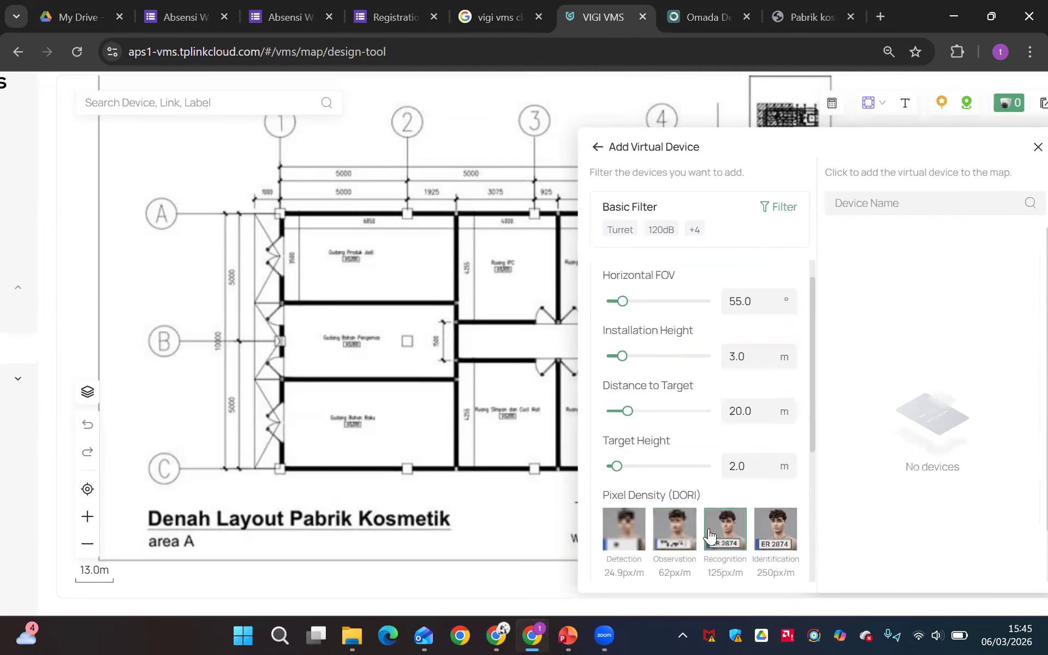
{"action": "double_click", "coordinate": [736, 414]}
{"action": "type", "text": "10"}
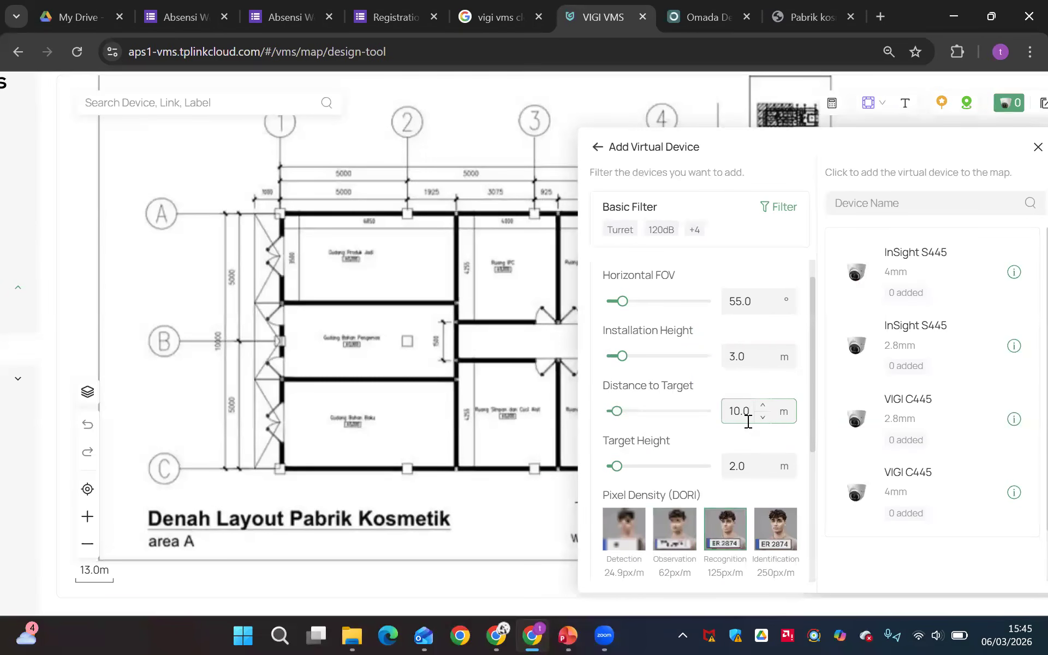
Try a Distance to Target of 15 m in the advanced filter
{"action": "key", "text": "BackSpace"}
{"action": "key", "text": "BackSpace"}
{"action": "type", "text": "15"}
{"action": "double_click", "coordinate": [742, 409]}
{"action": "type", "text": "15"}
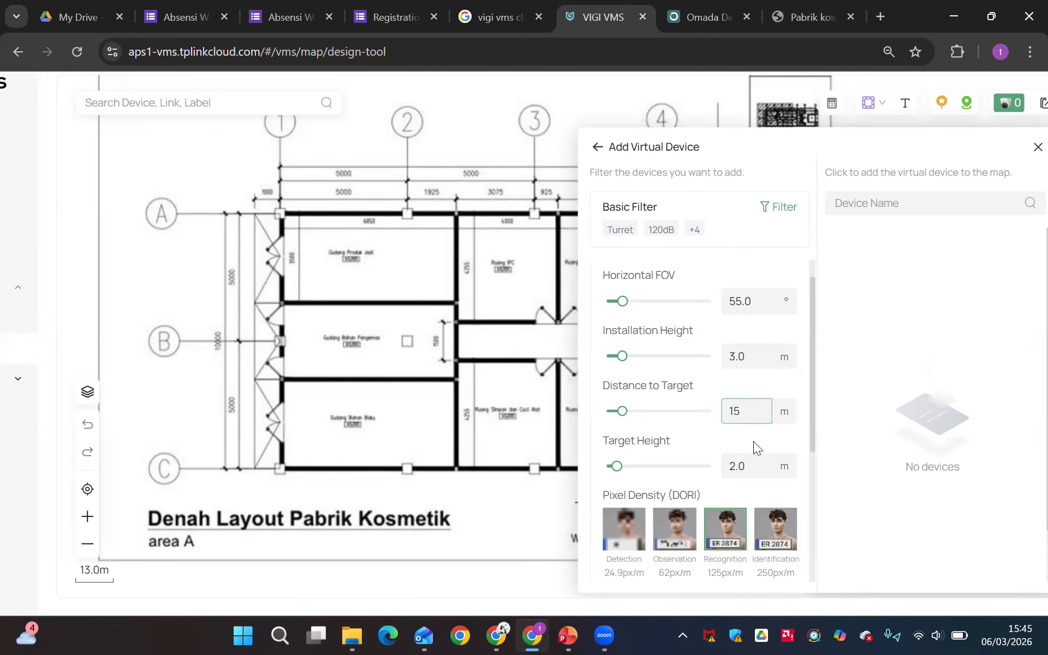
{"action": "left_click", "coordinate": [753, 441]}
Set the Distance to Target back to 10 m in the advanced filter
{"action": "double_click", "coordinate": [747, 416]}
{"action": "key", "text": "BackSpace"}
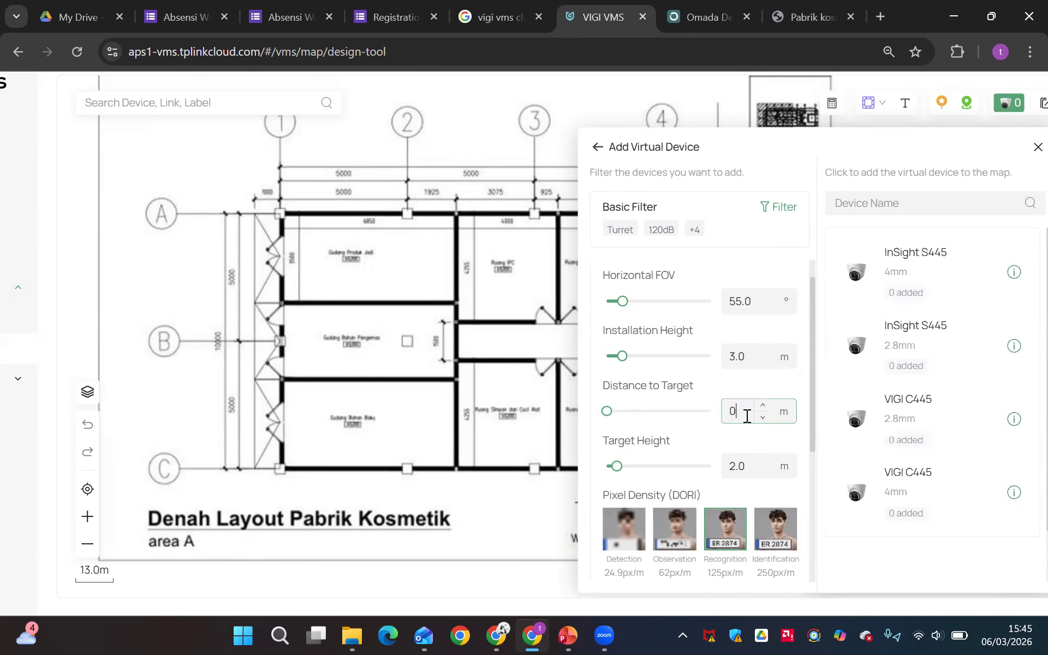
{"action": "key", "text": "BackSpace"}
{"action": "type", "text": "10"}
{"action": "left_click", "coordinate": [747, 432]}
Place three InSight S445 4mm cameras along the outer wall, one each in Gudang Produk Jadi, Gudang Bahan Pengemas and Gudang Bahan Baku
{"action": "scroll", "coordinate": [739, 578], "scroll_direction": "up", "scroll_amount": 5}
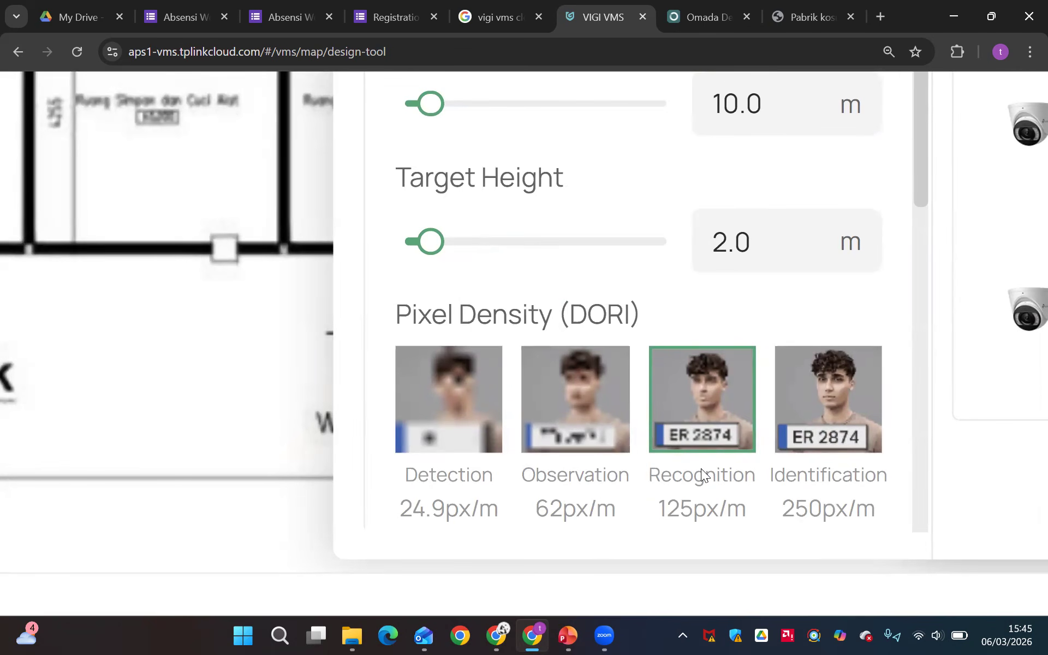
{"action": "scroll", "coordinate": [687, 426], "scroll_direction": "down", "scroll_amount": 5}
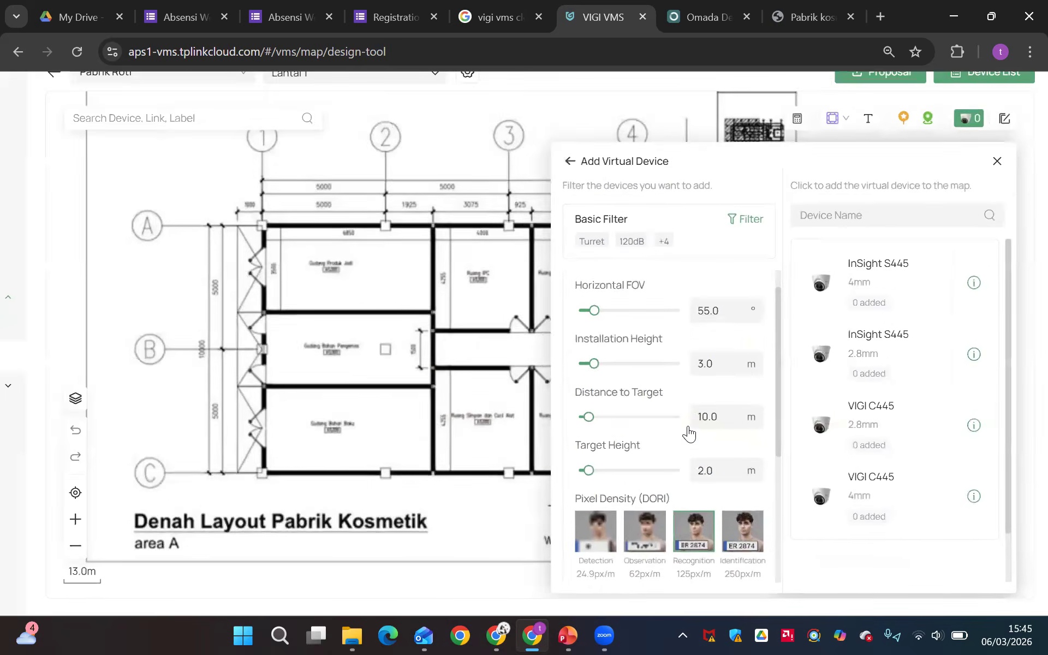
{"action": "scroll", "coordinate": [688, 433], "scroll_direction": "down", "scroll_amount": 1}
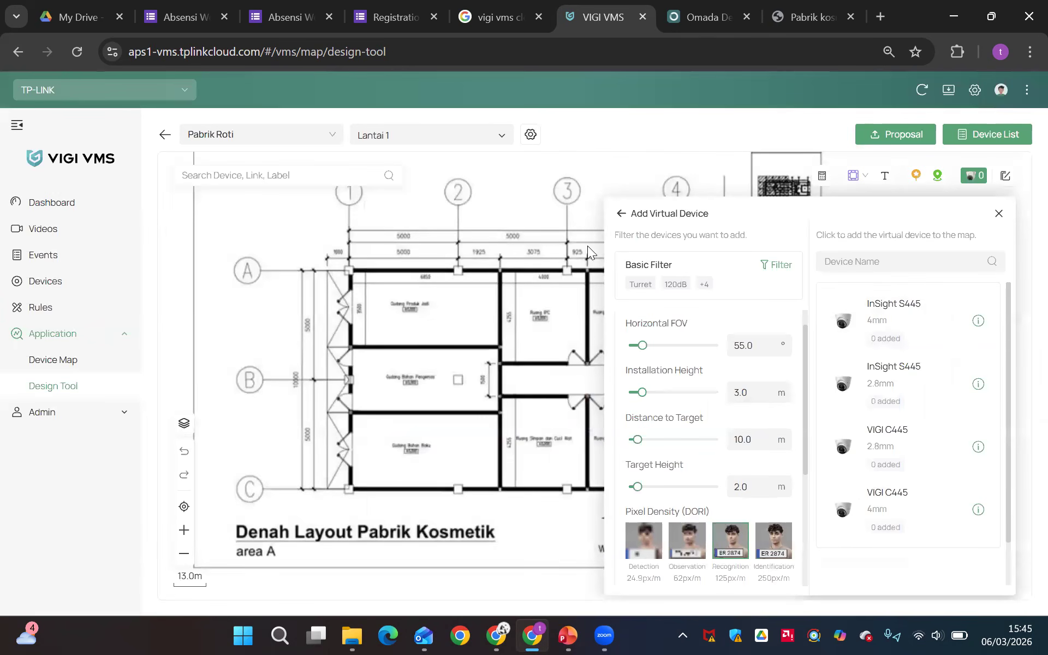
{"action": "left_click", "coordinate": [905, 331]}
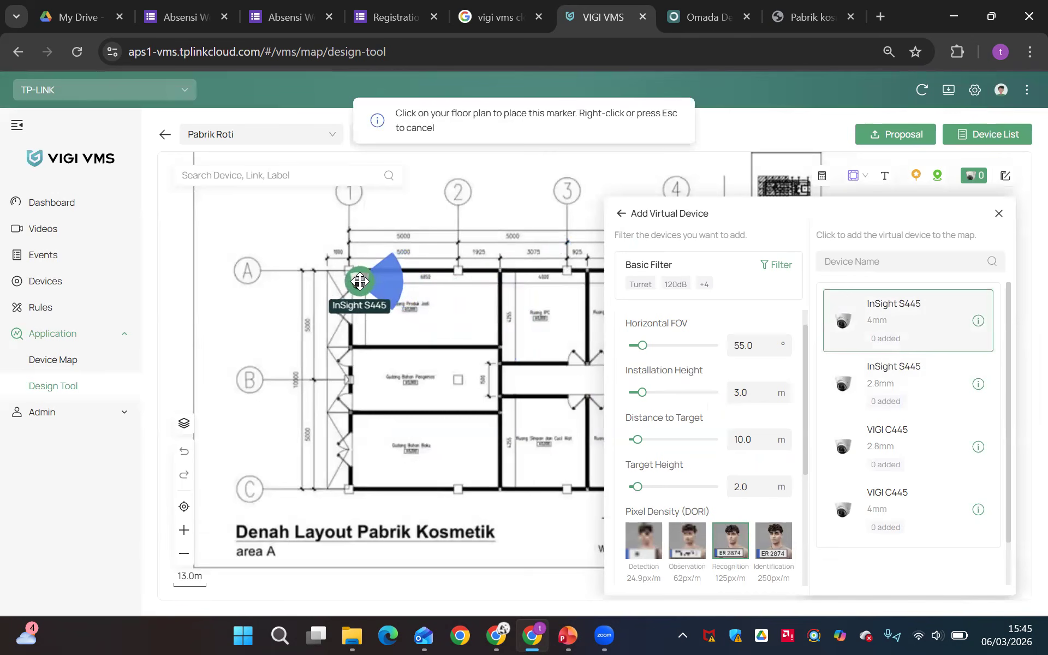
{"action": "left_click", "coordinate": [359, 281]}
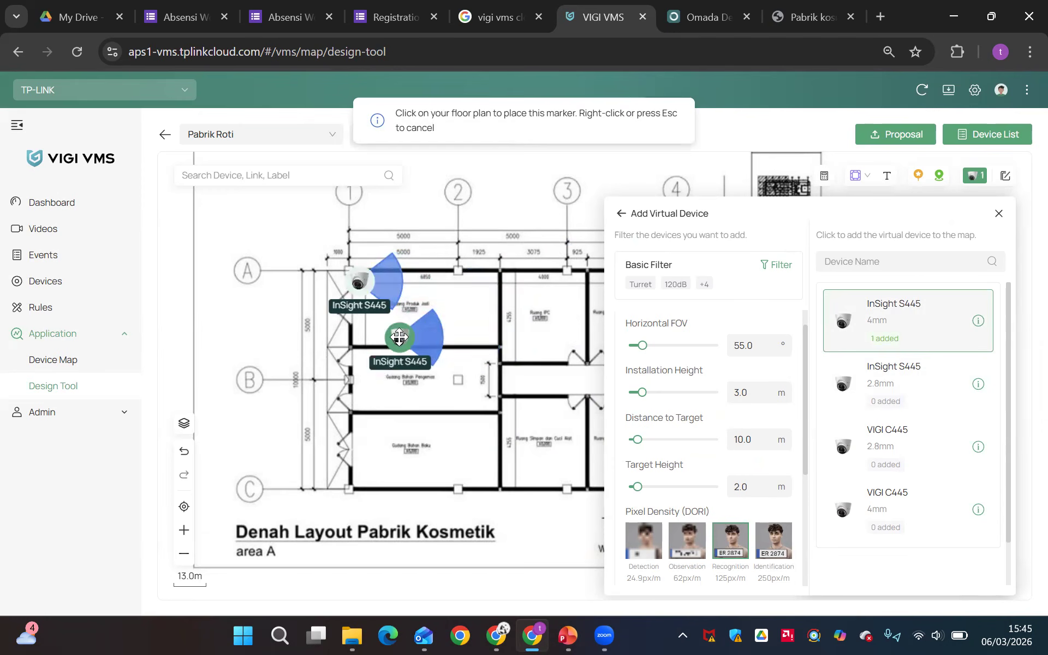
{"action": "left_click", "coordinate": [356, 359]}
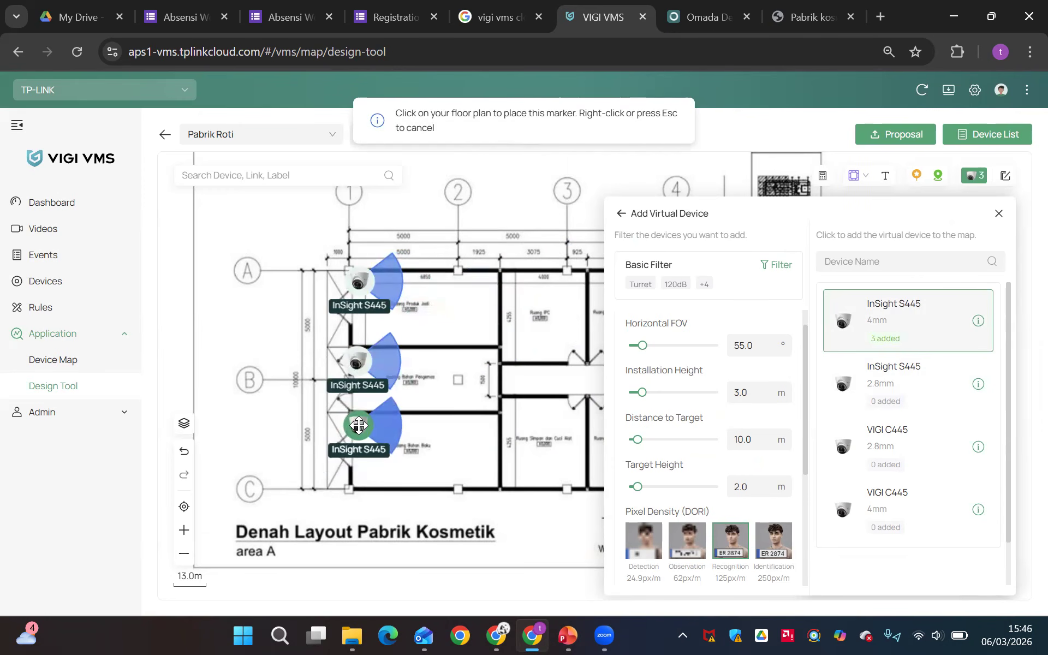
{"action": "left_click", "coordinate": [359, 425]}
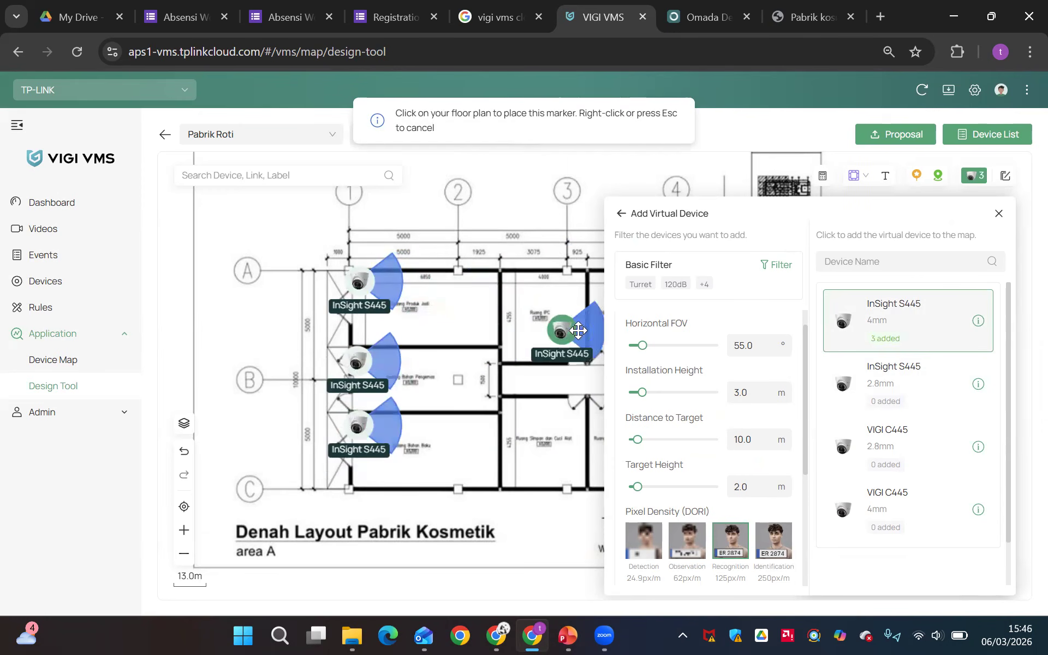
{"action": "left_click", "coordinate": [999, 213]}
Enable the Identification, Observation and Detection pixel densities for the InSight S445 in Gudang Produk Jadi
{"action": "left_click", "coordinate": [361, 284]}
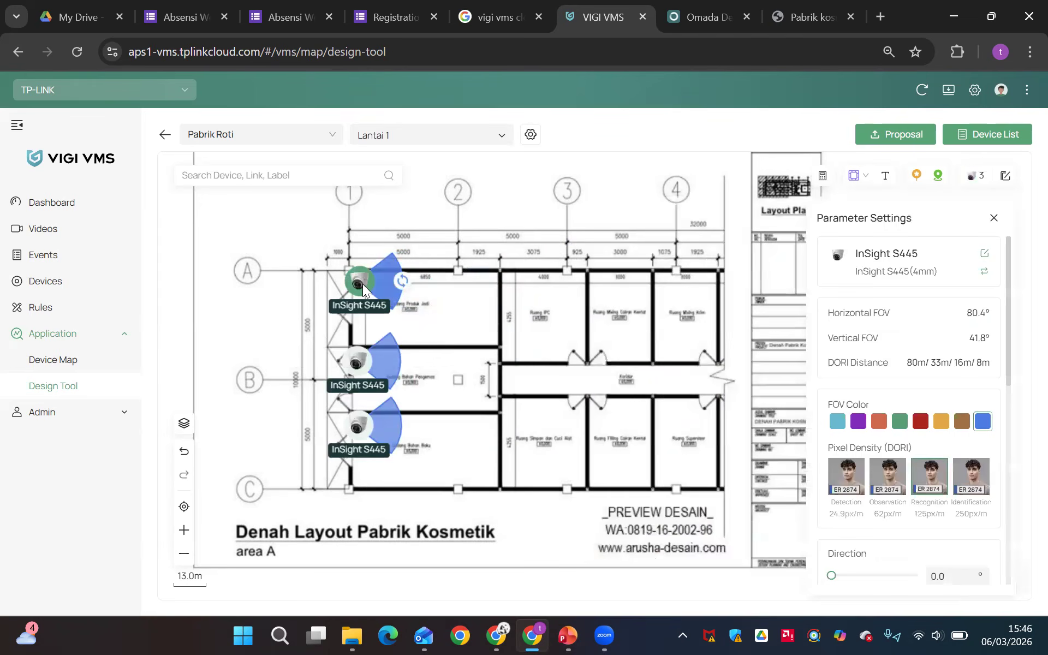
{"action": "left_click_drag", "start_coordinate": [436, 316], "coordinate": [629, 366]}
{"action": "scroll", "coordinate": [1007, 522], "scroll_direction": "up", "scroll_amount": 5}
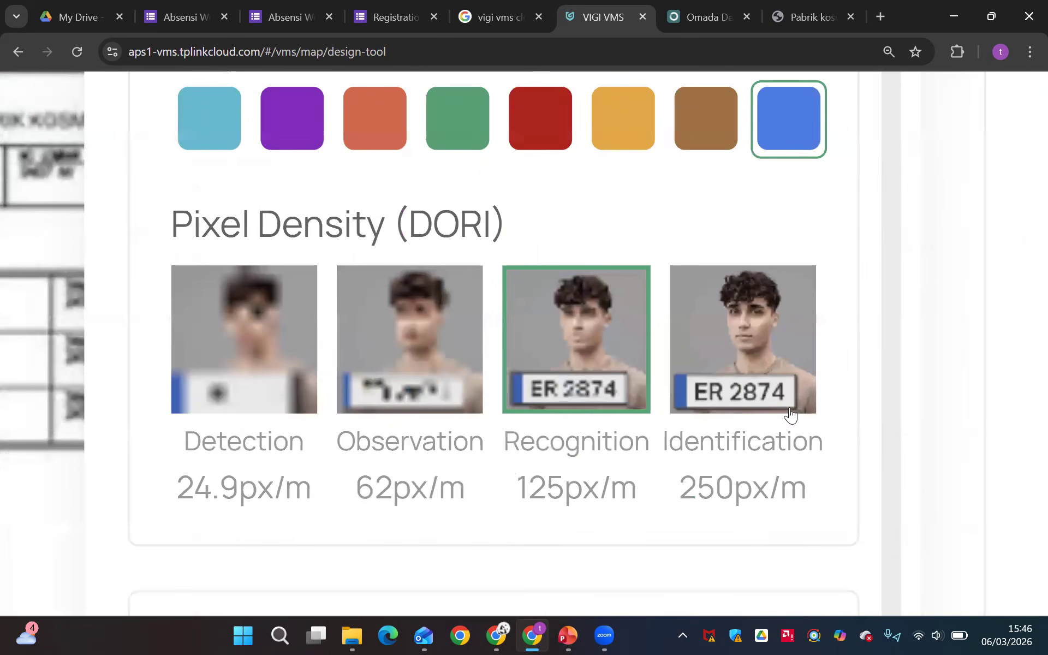
{"action": "left_click", "coordinate": [740, 343]}
{"action": "left_click", "coordinate": [425, 327]}
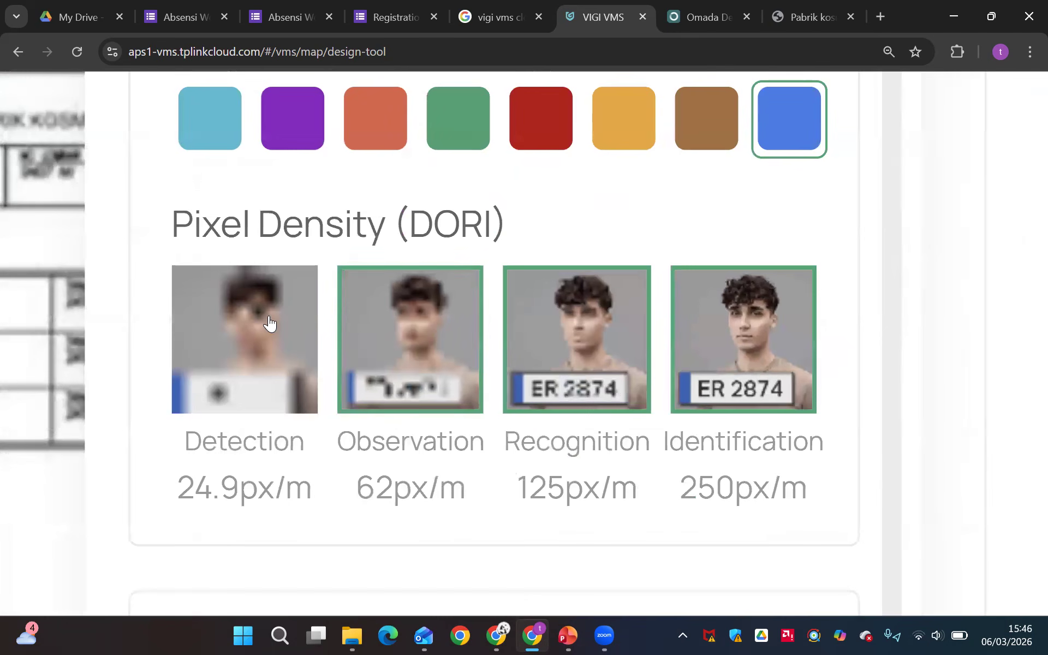
{"action": "left_click", "coordinate": [270, 323]}
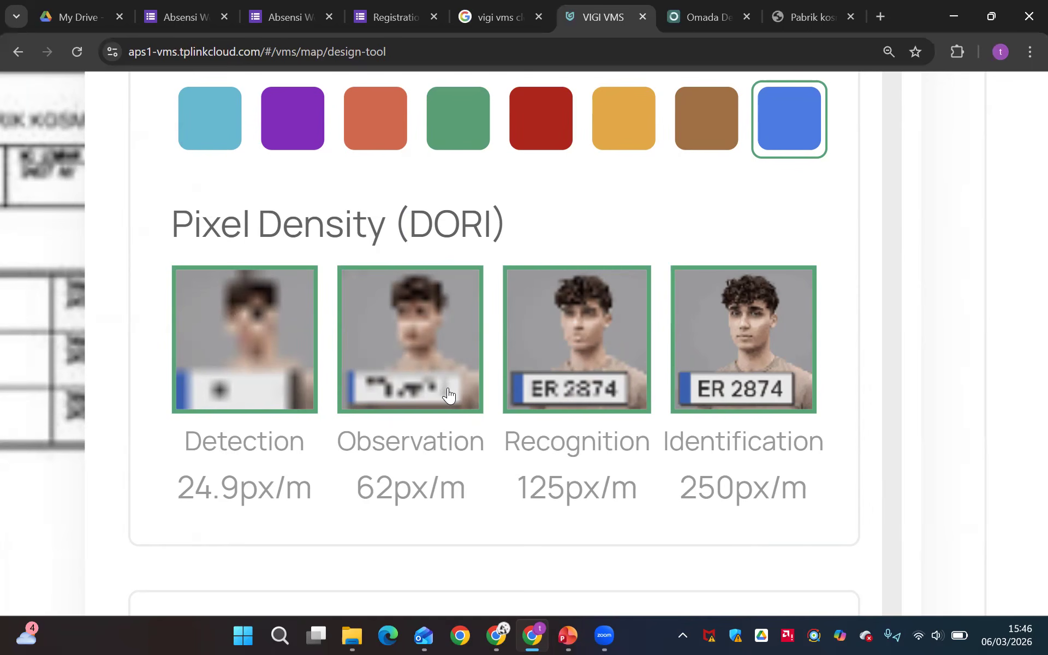
Rotate the Gudang Produk Jadi camera to a direction of about 341° and close its parameter settings
{"action": "scroll", "coordinate": [447, 388], "scroll_direction": "down", "scroll_amount": 10}
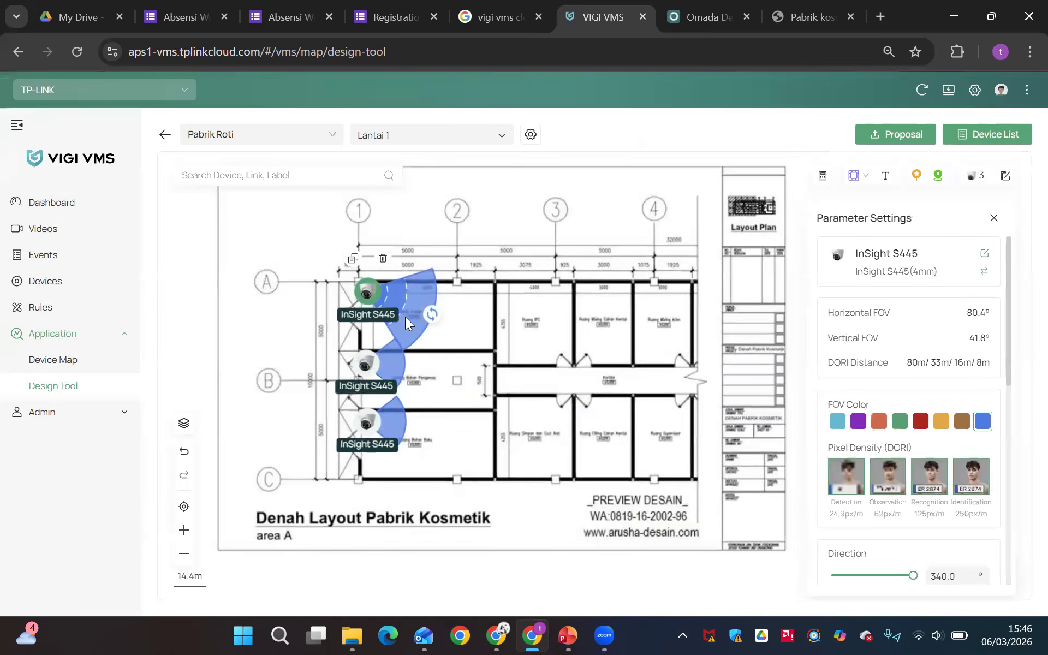
{"action": "scroll", "coordinate": [405, 317], "scroll_direction": "up", "scroll_amount": 1}
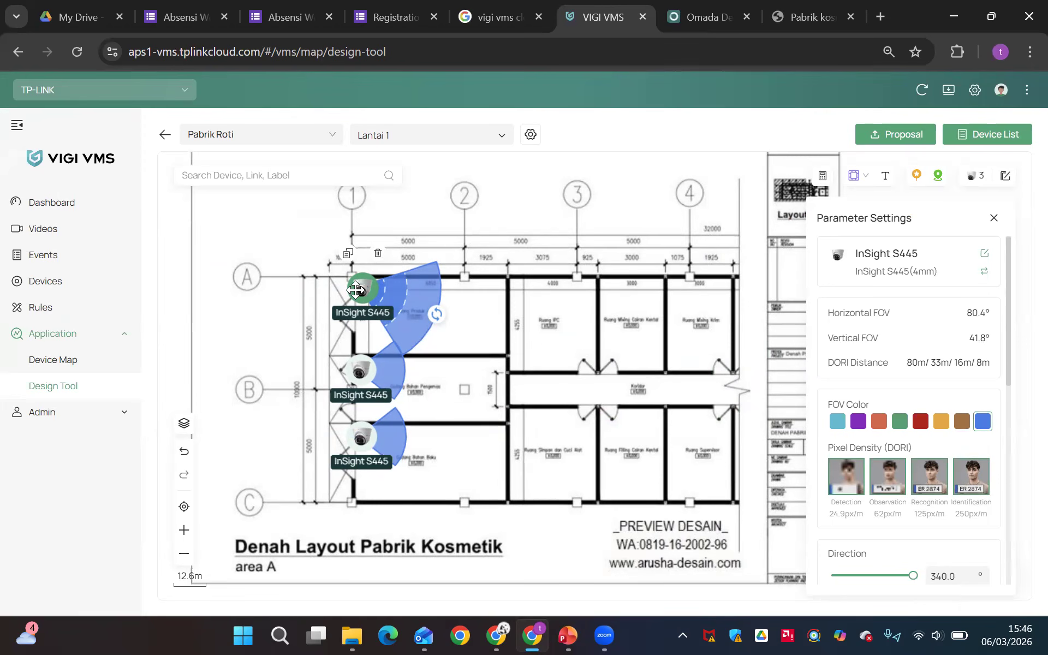
{"action": "left_click", "coordinate": [439, 324]}
{"action": "left_click", "coordinate": [993, 220]}
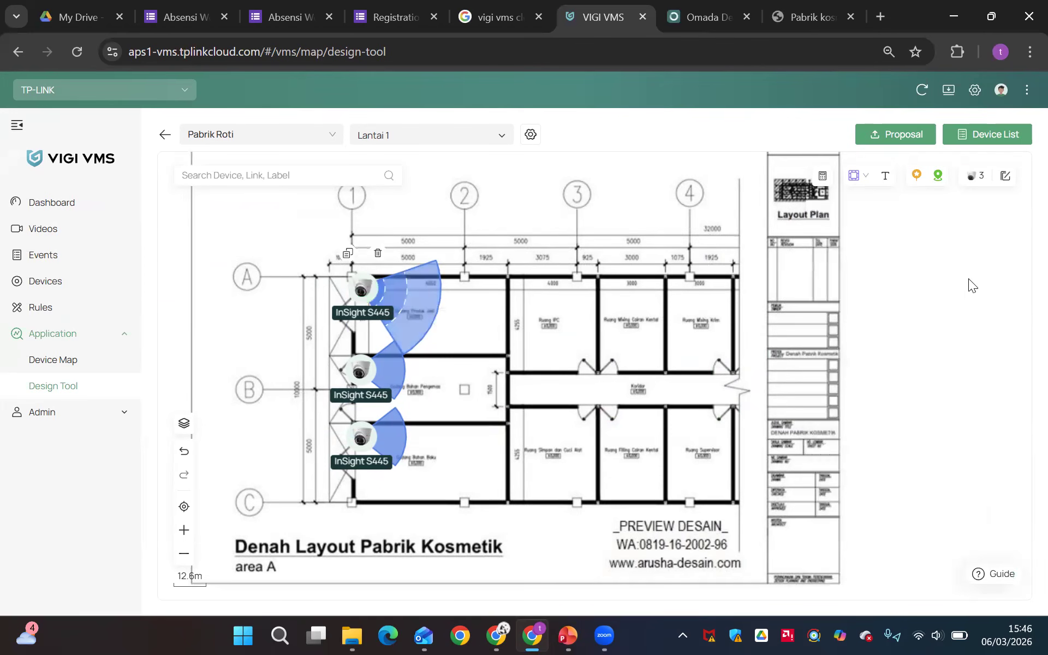
Search the virtual devices for s385 and place an InSight S385 2.8mm camera at the upper-left corner of Ruang IPC
{"action": "left_click", "coordinate": [974, 176]}
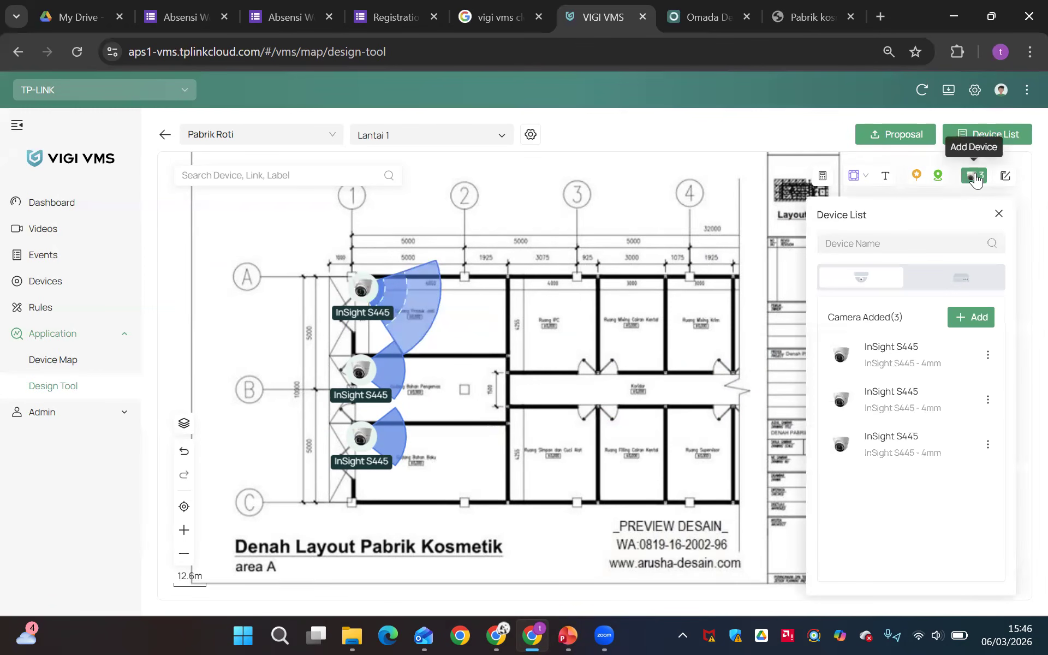
{"action": "left_click", "coordinate": [970, 318]}
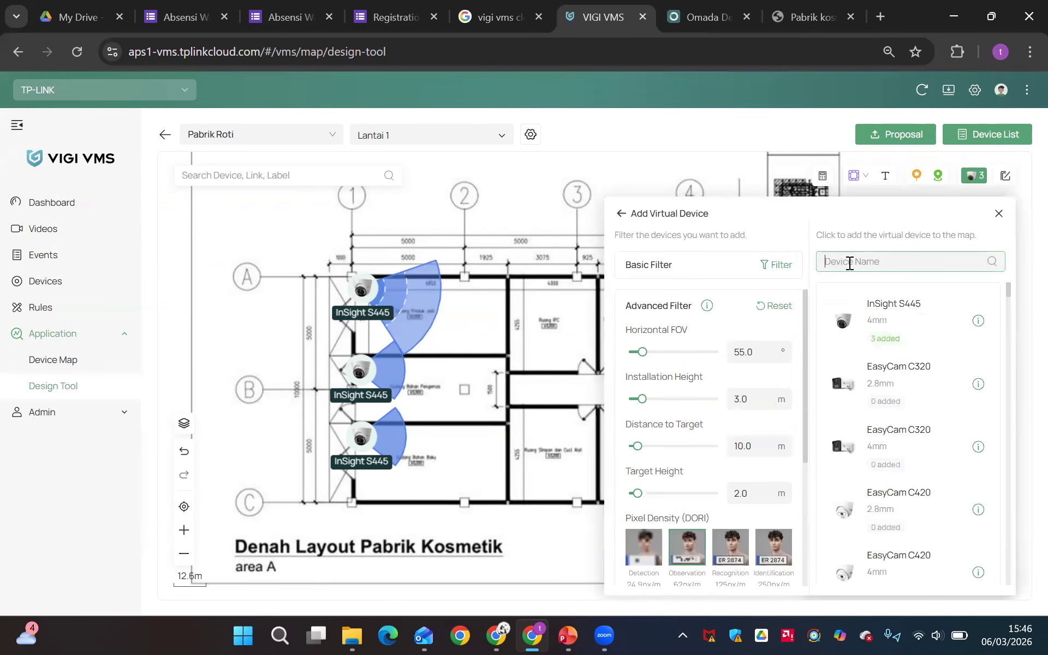
{"action": "type", "text": "s3"}
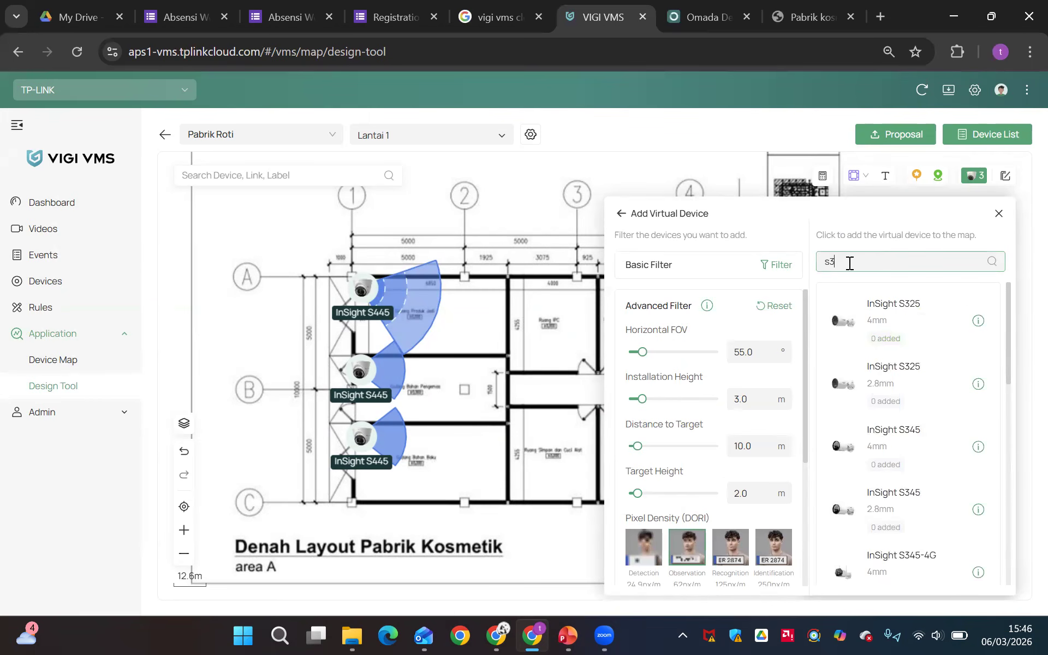
{"action": "type", "text": "85"}
{"action": "left_click", "coordinate": [917, 320]}
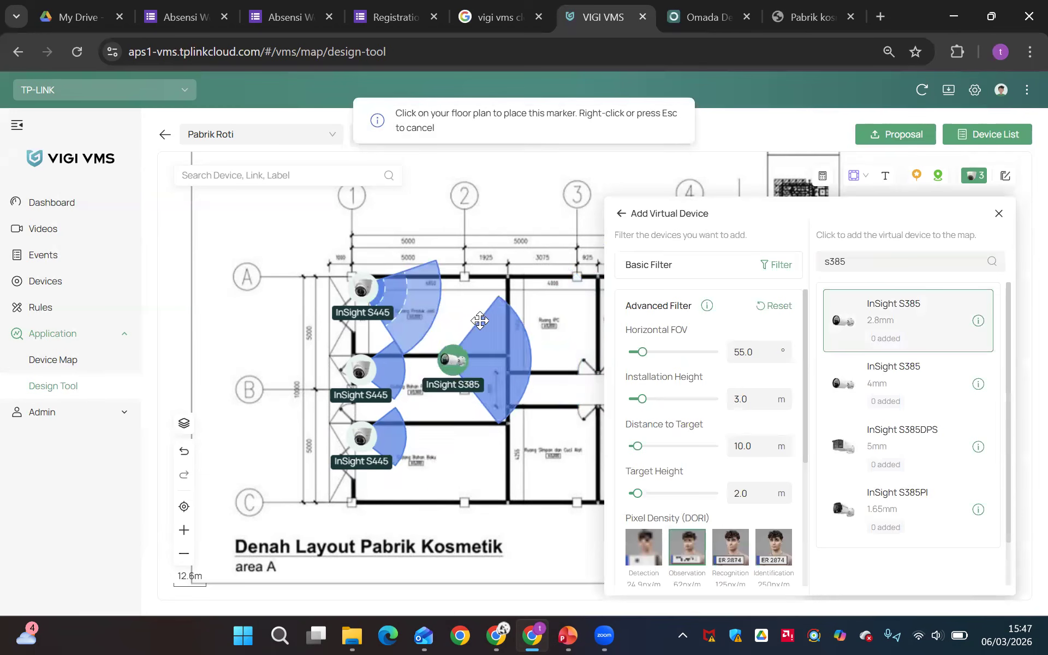
{"action": "left_click", "coordinate": [516, 286]}
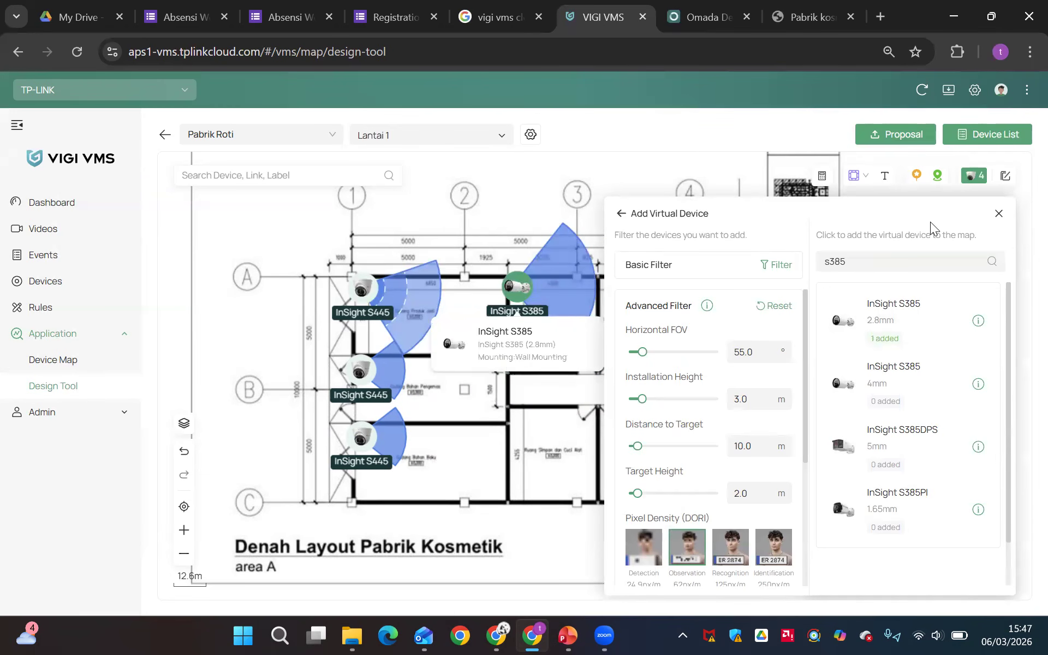
{"action": "left_click", "coordinate": [999, 216]}
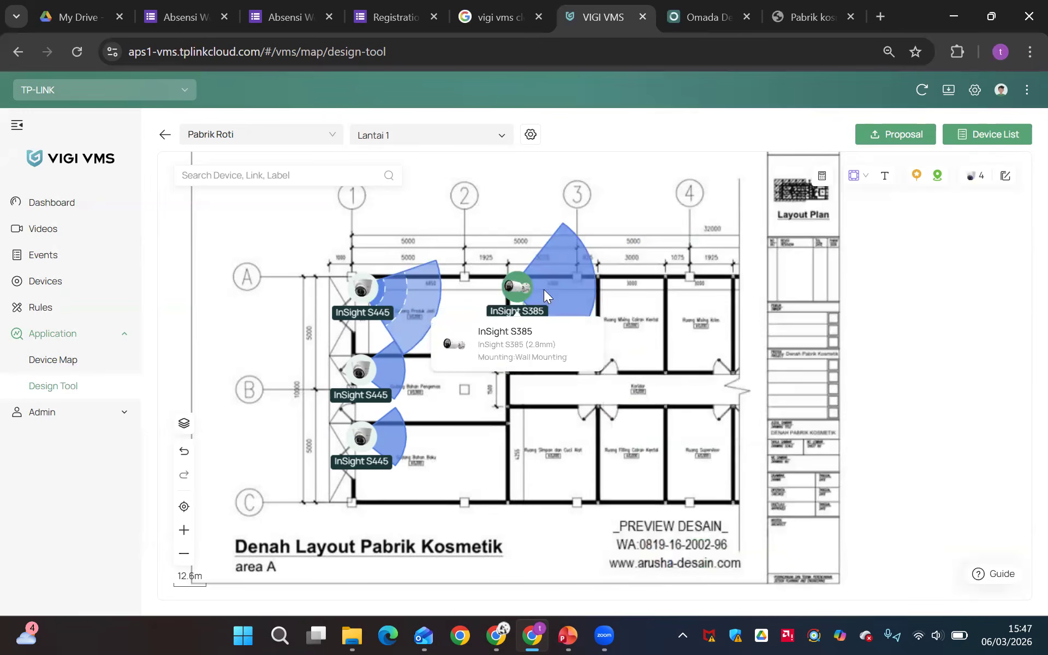
Enable the Detection and Identification pixel densities for the InSight S385 and turn it to 323° from the corner of Ruang IPC
{"action": "left_click", "coordinate": [515, 286]}
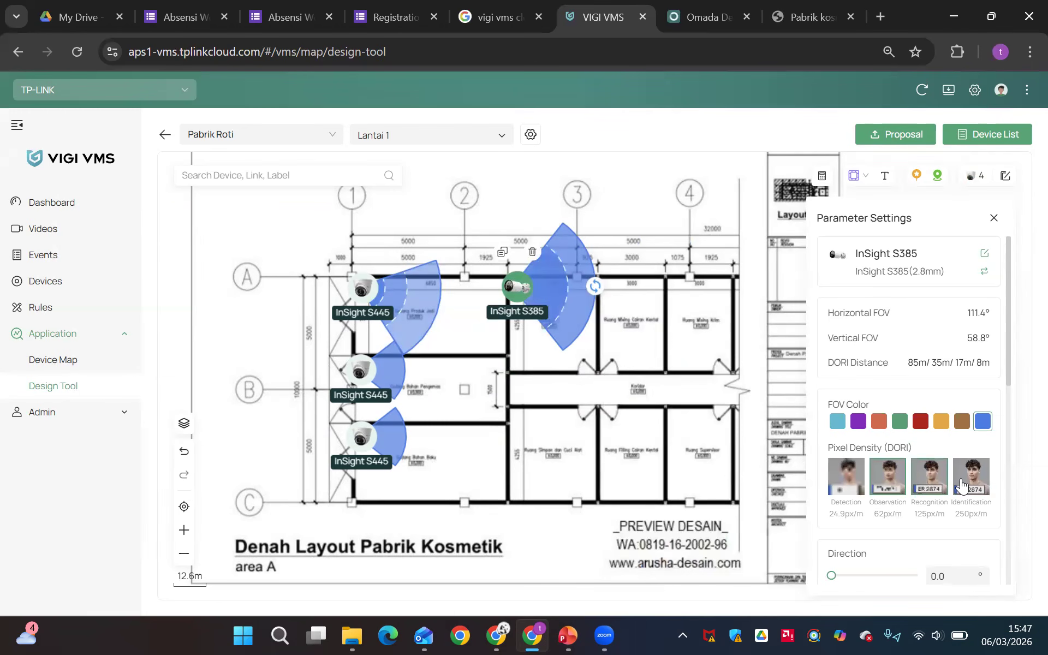
{"action": "left_click", "coordinate": [846, 476]}
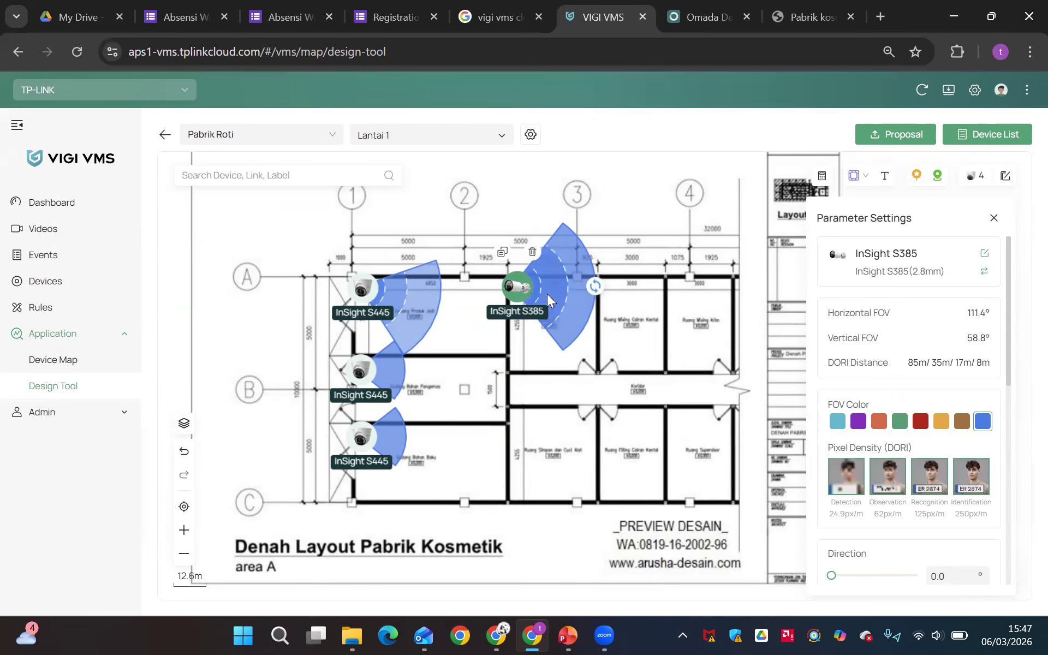
{"action": "left_click_drag", "start_coordinate": [548, 294], "coordinate": [631, 383]}
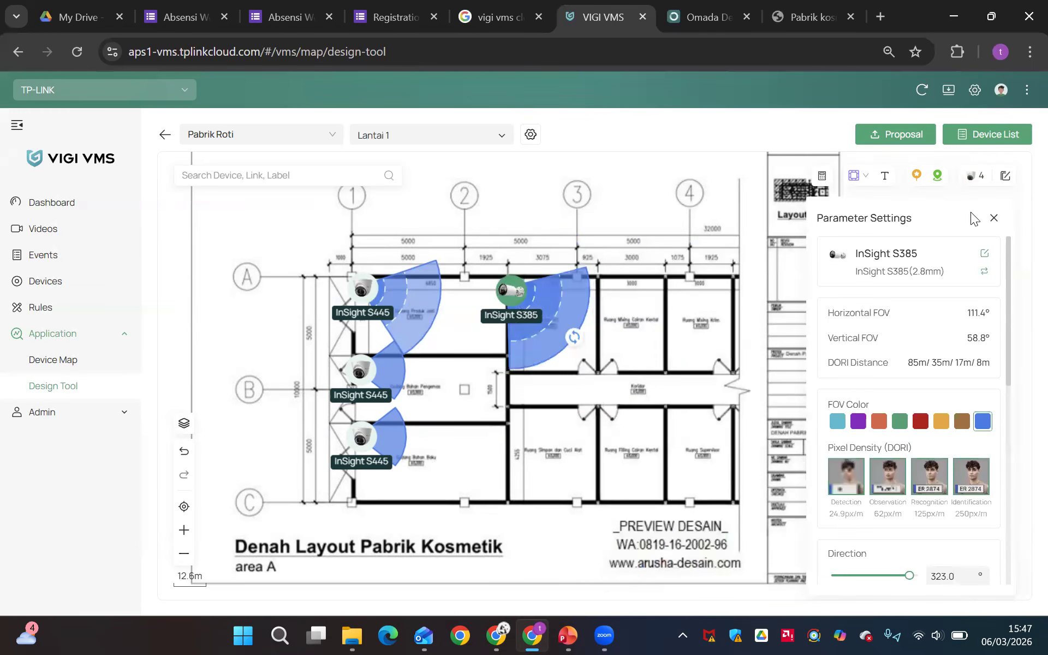
{"action": "left_click", "coordinate": [993, 220]}
{"action": "left_click", "coordinate": [853, 175]}
{"action": "left_click", "coordinate": [835, 226]}
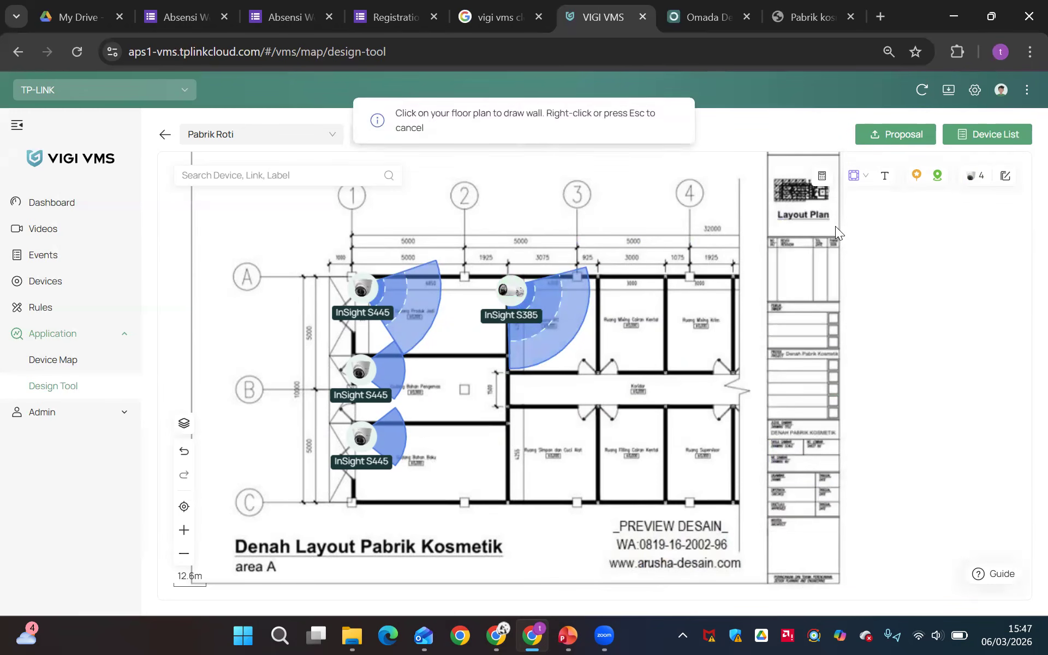
{"action": "right_click", "coordinate": [752, 199]}
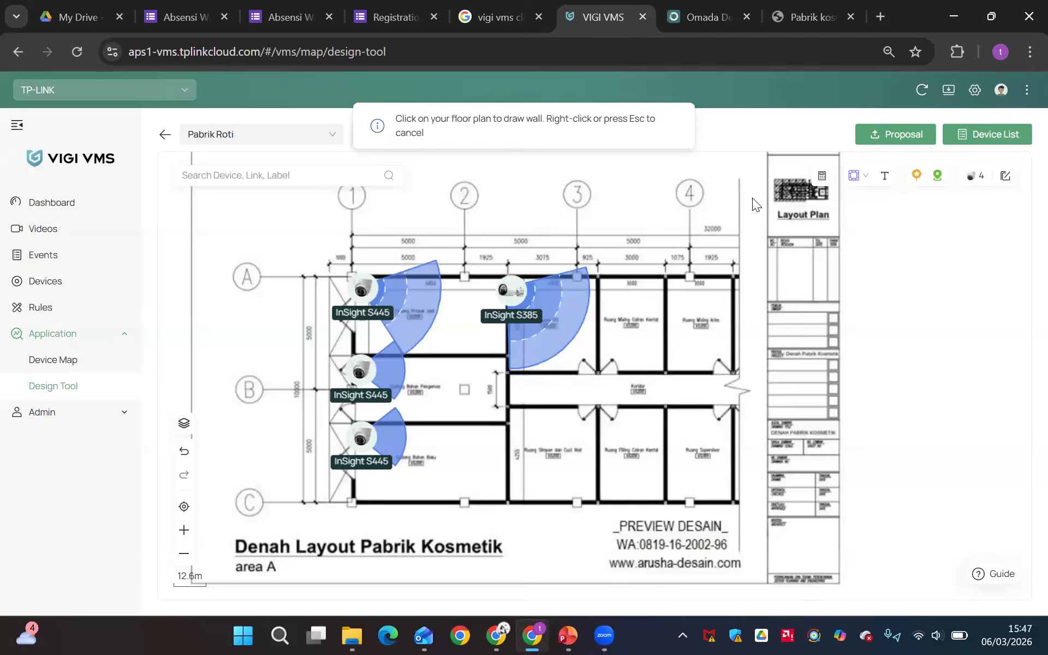
Move the three InSight S445 cameras and the InSight S385 out of the rooms to the empty area left of the building
{"action": "left_click_drag", "start_coordinate": [376, 280], "coordinate": [210, 272]}
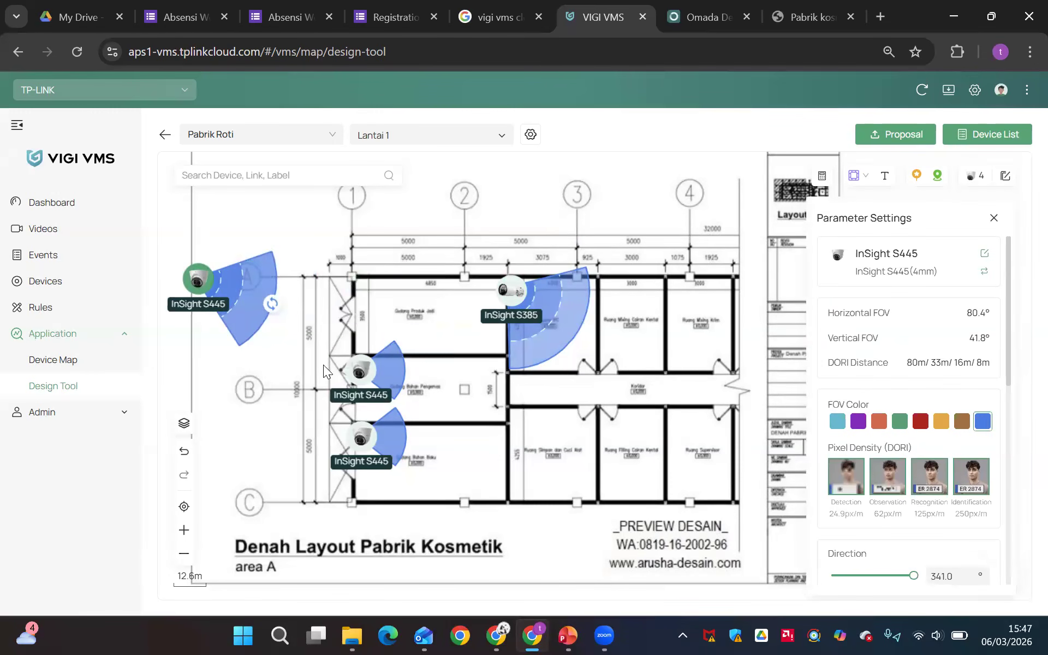
{"action": "left_click_drag", "start_coordinate": [357, 371], "coordinate": [180, 346]}
{"action": "left_click_drag", "start_coordinate": [361, 437], "coordinate": [210, 392]}
{"action": "left_click_drag", "start_coordinate": [510, 289], "coordinate": [191, 218]}
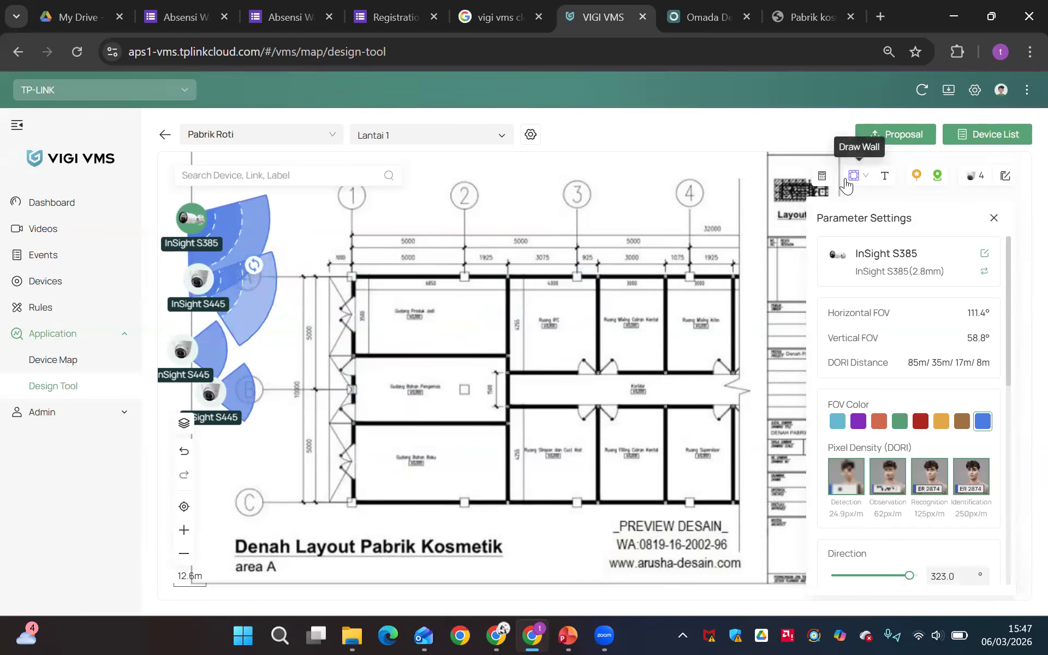
{"action": "left_click", "coordinate": [854, 175]}
{"action": "left_click", "coordinate": [812, 252]}
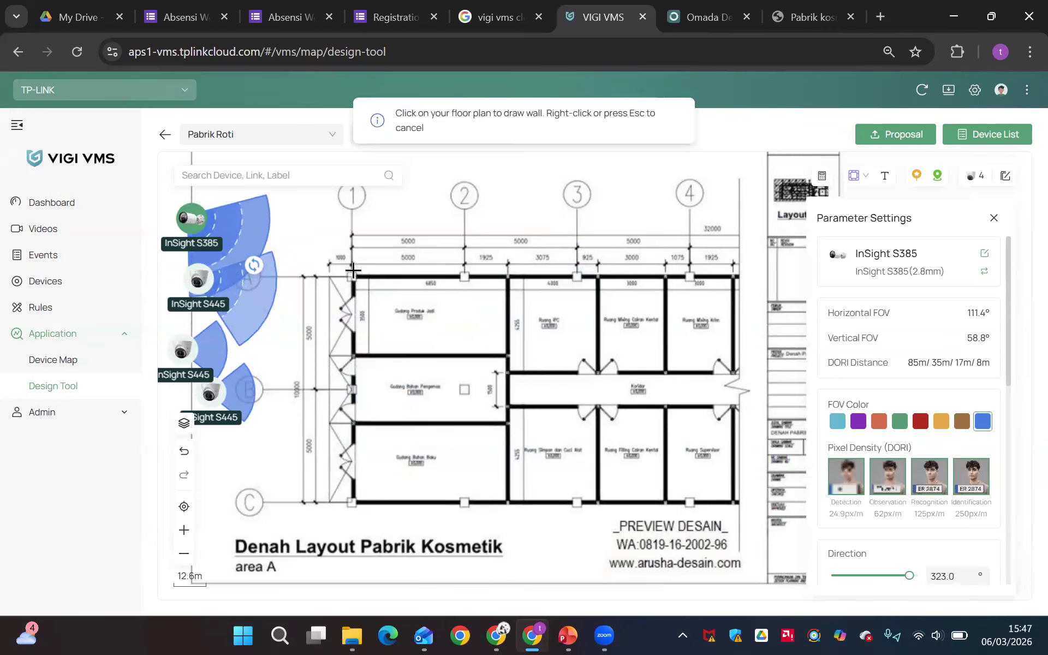
{"action": "left_click", "coordinate": [350, 276]}
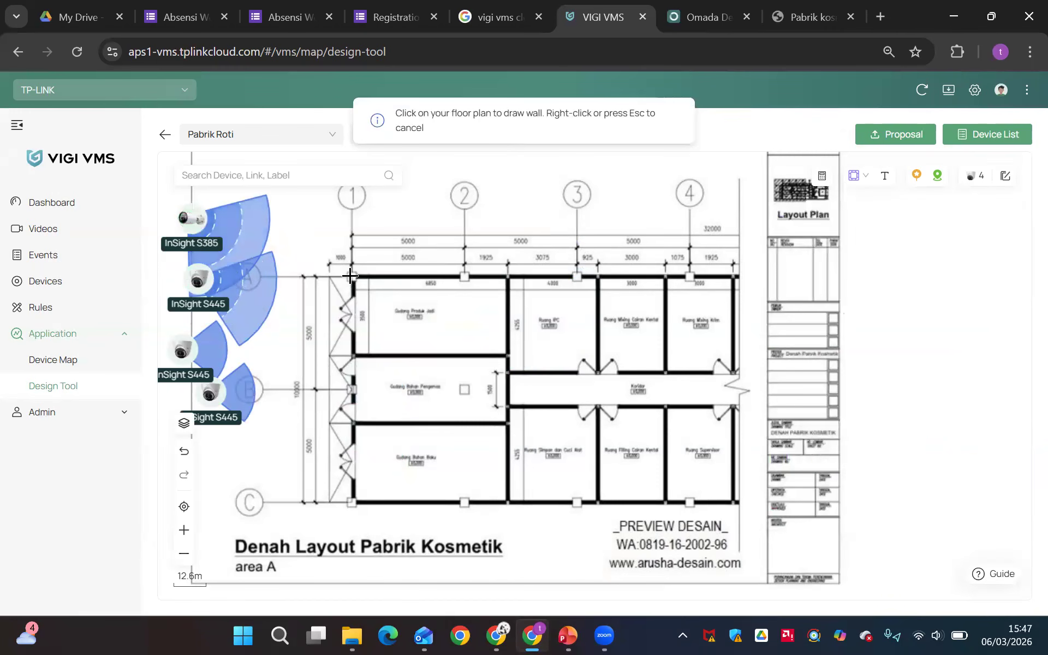
Draw a rectangular room along the walls of Gudang Produk Jadi, from its upper-left to its lower-right corner
{"action": "scroll", "coordinate": [850, 185], "scroll_direction": "up", "scroll_amount": 5}
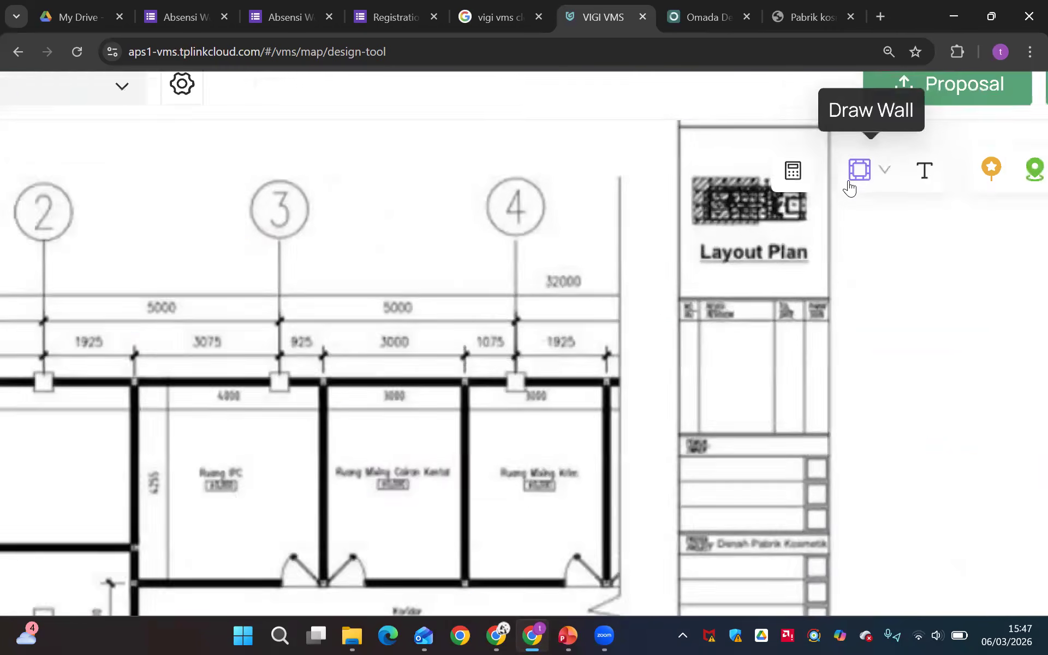
{"action": "scroll", "coordinate": [869, 187], "scroll_direction": "up", "scroll_amount": 3}
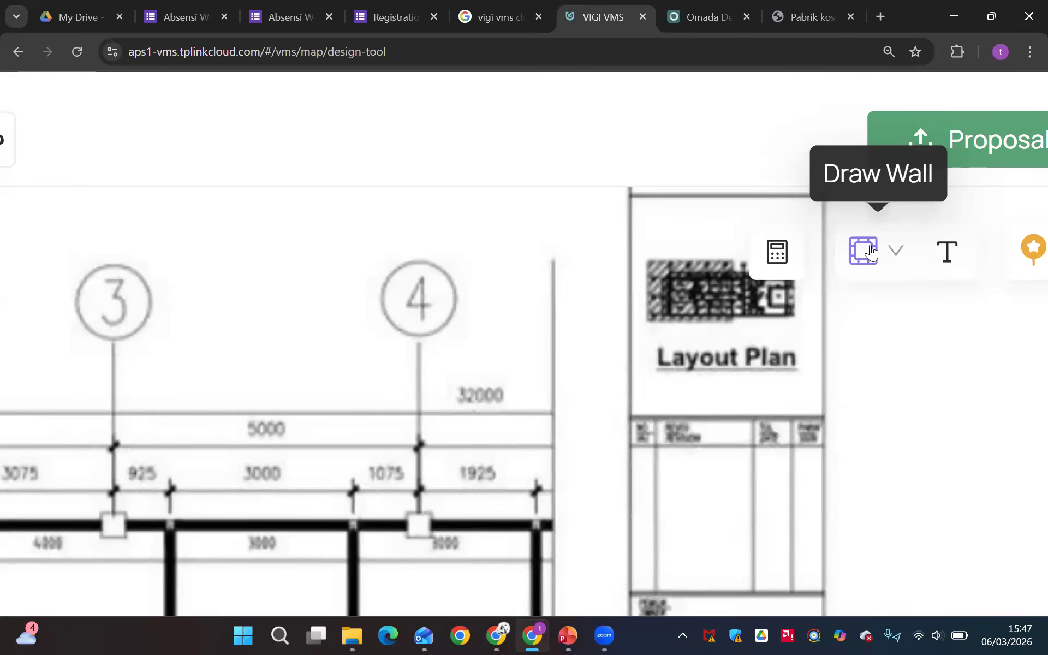
{"action": "left_click", "coordinate": [870, 251]}
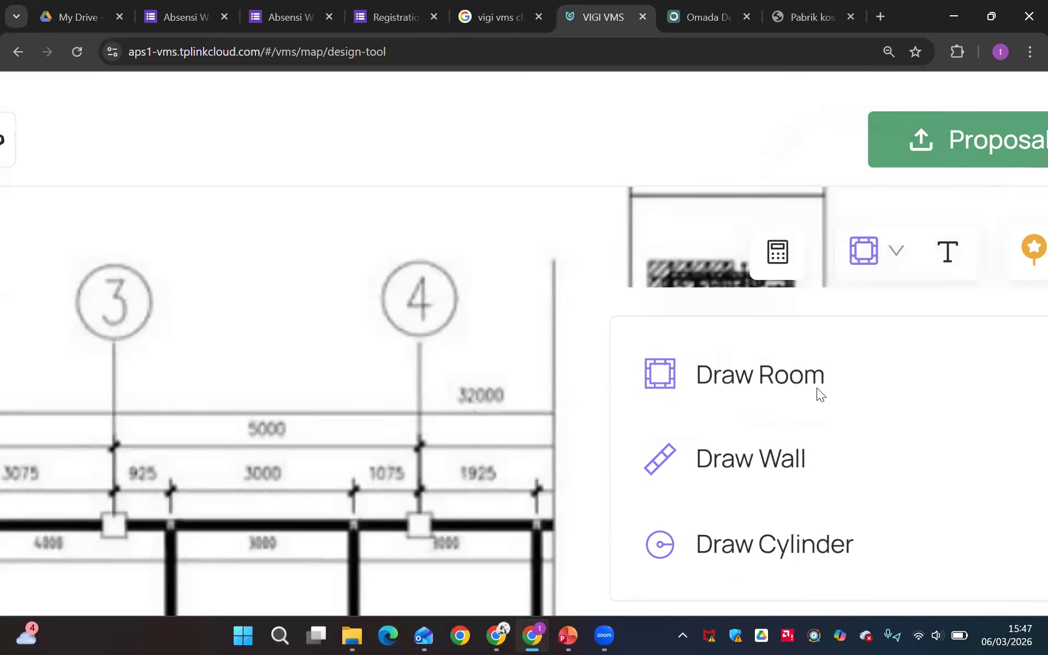
{"action": "left_click", "coordinate": [816, 388]}
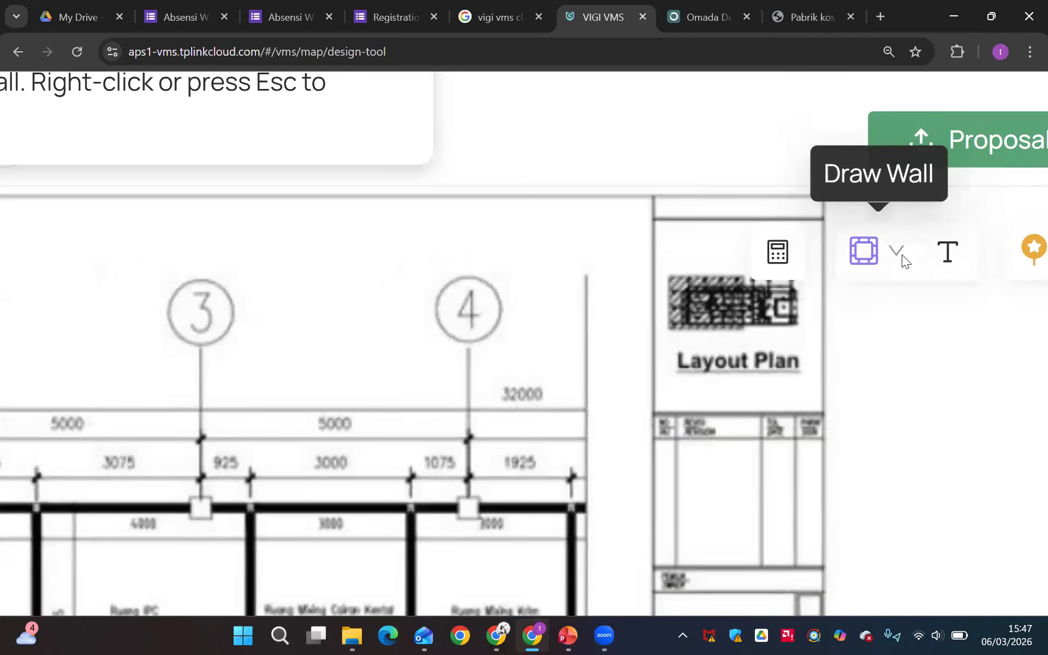
{"action": "scroll", "coordinate": [901, 254], "scroll_direction": "down", "scroll_amount": 5}
{"action": "scroll", "coordinate": [901, 254], "scroll_direction": "down", "scroll_amount": 2}
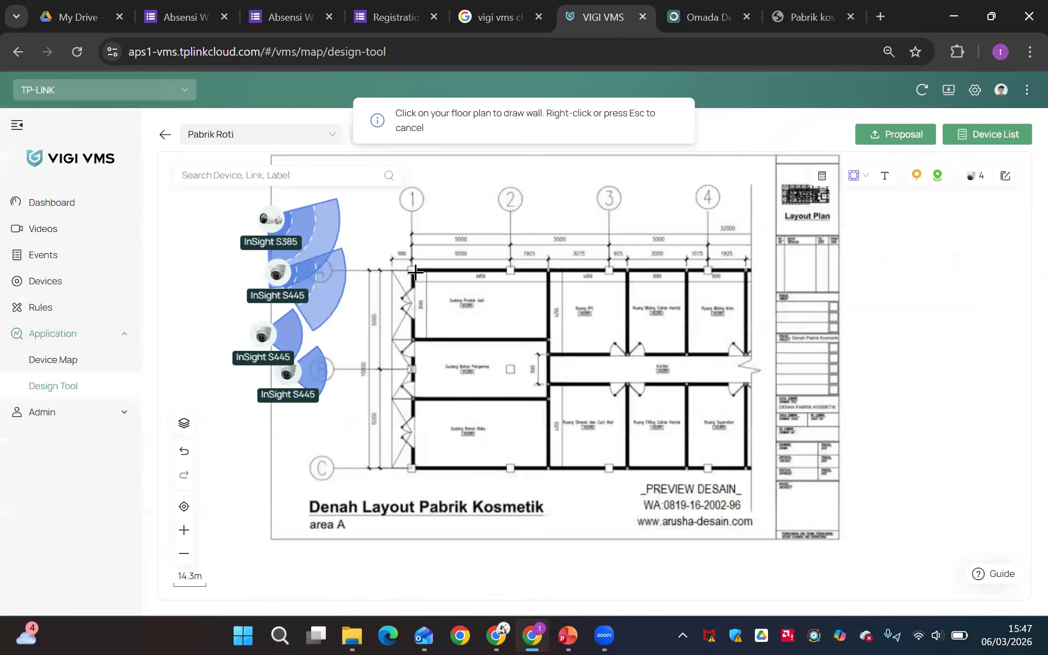
{"action": "left_click", "coordinate": [411, 267]}
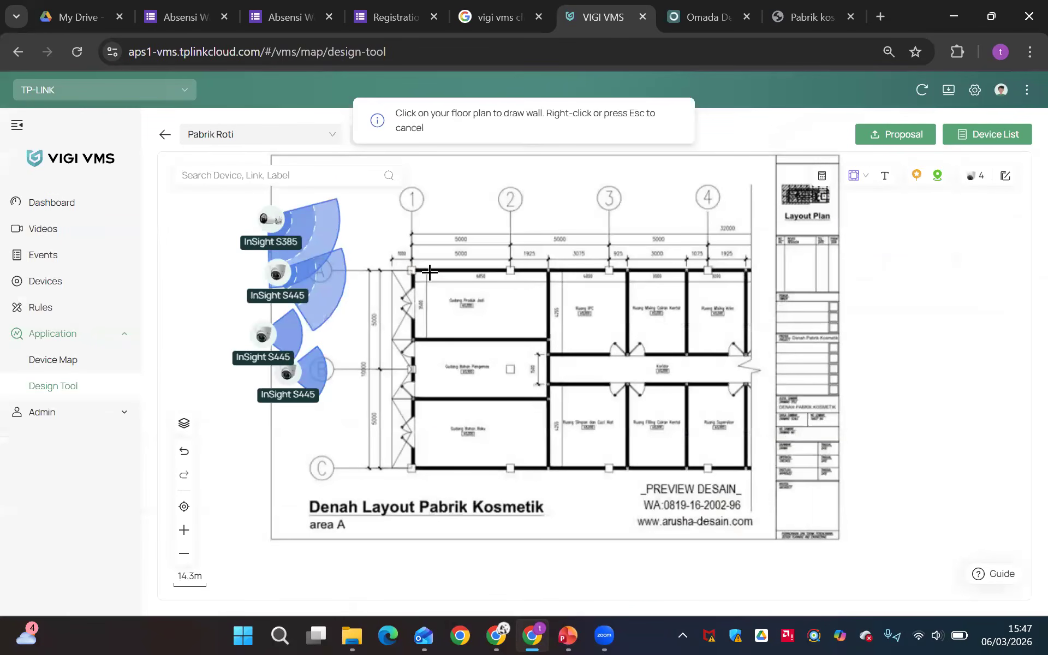
{"action": "left_click", "coordinate": [549, 341]}
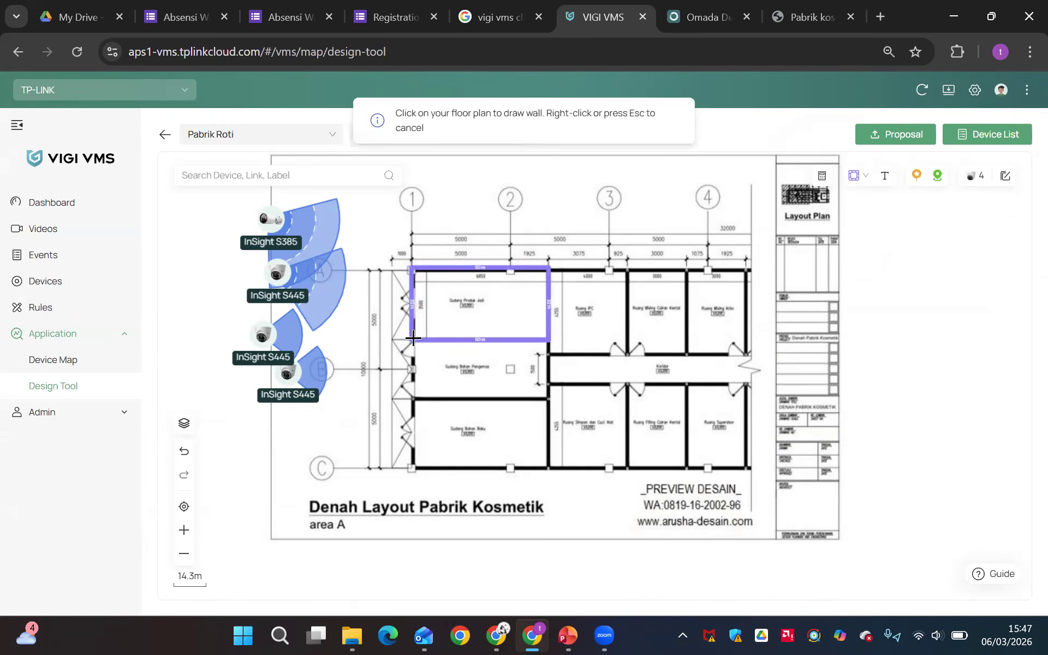
{"action": "left_click_drag", "start_coordinate": [410, 338], "coordinate": [508, 386]}
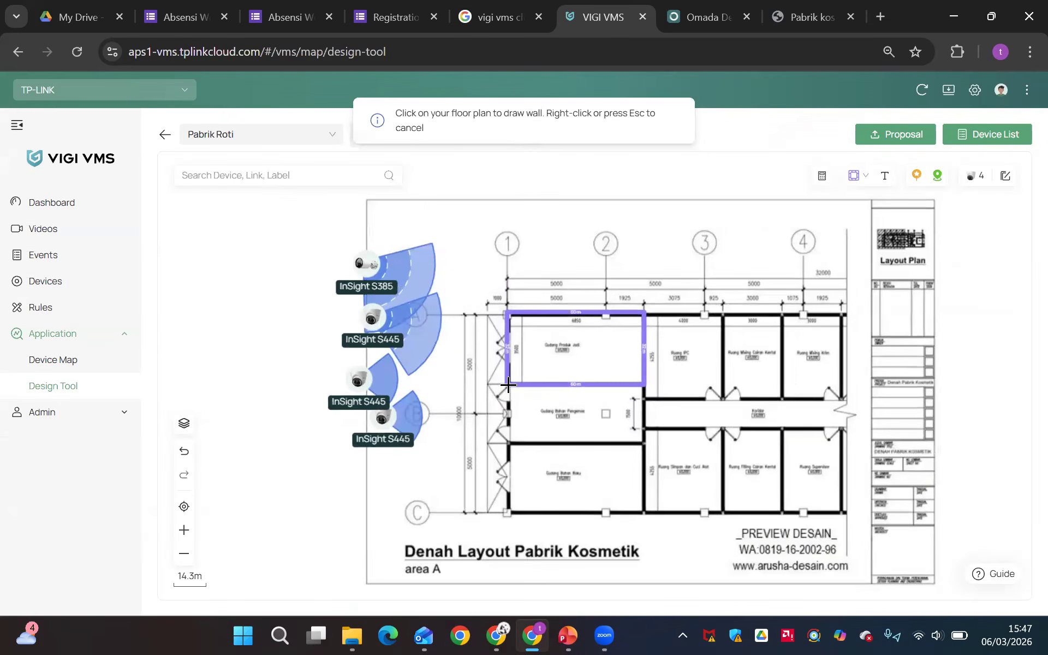
{"action": "left_click", "coordinate": [508, 385]}
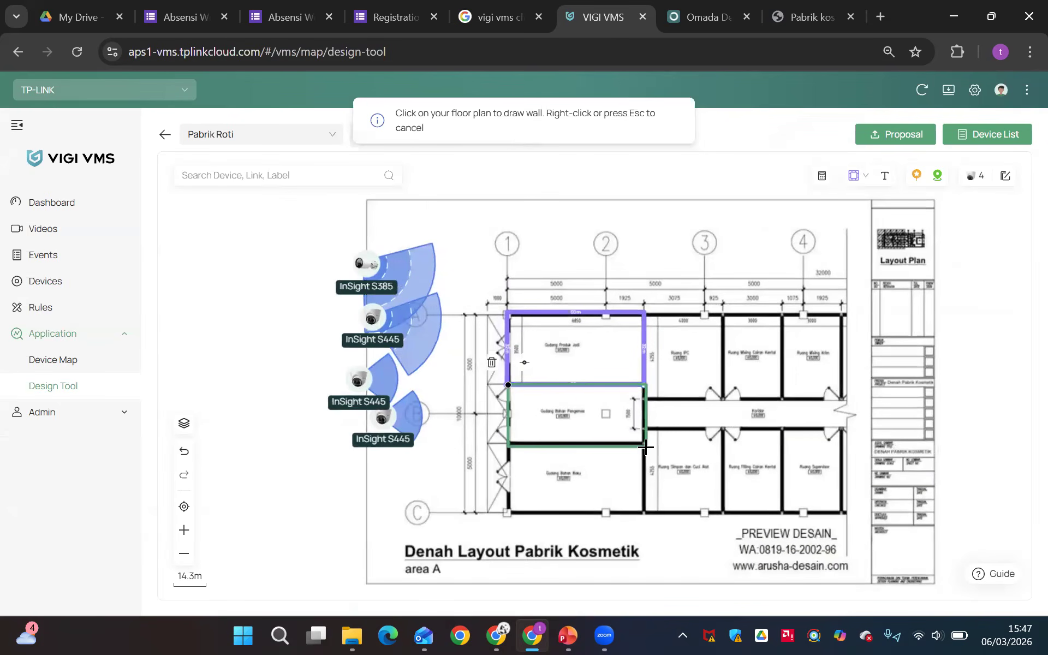
{"action": "left_click", "coordinate": [646, 447]}
{"action": "right_click", "coordinate": [646, 446]}
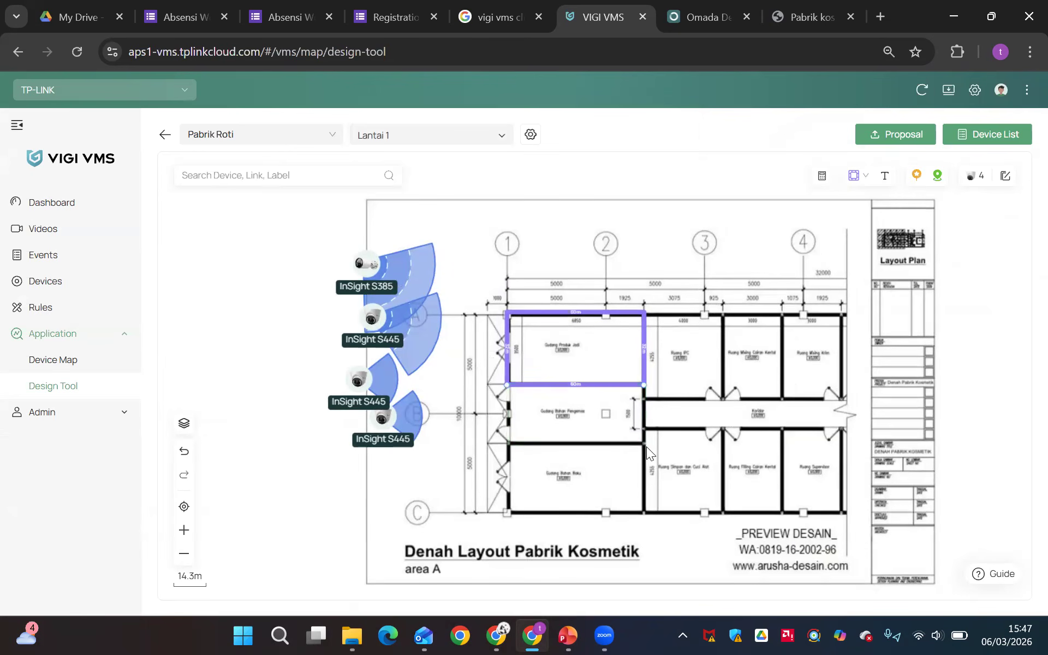
Draw rectangular rooms around Gudang Bahan Pengemas and Gudang Bahan Baku, following their outlines on the floor plan
{"action": "left_click", "coordinate": [866, 175]}
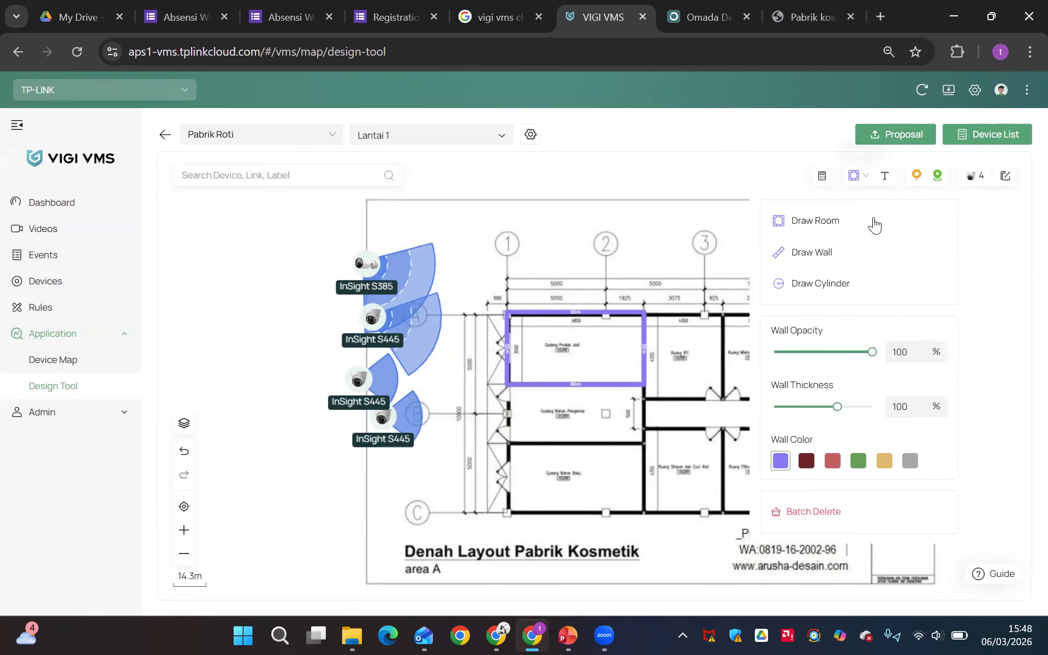
{"action": "left_click", "coordinate": [877, 223]}
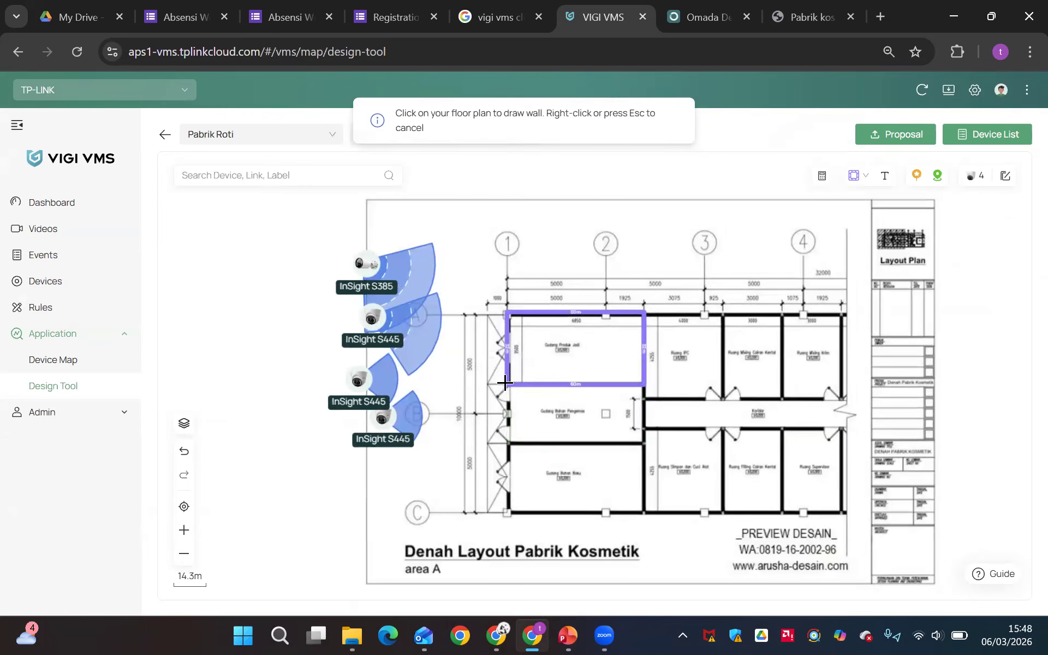
{"action": "left_click", "coordinate": [504, 382]}
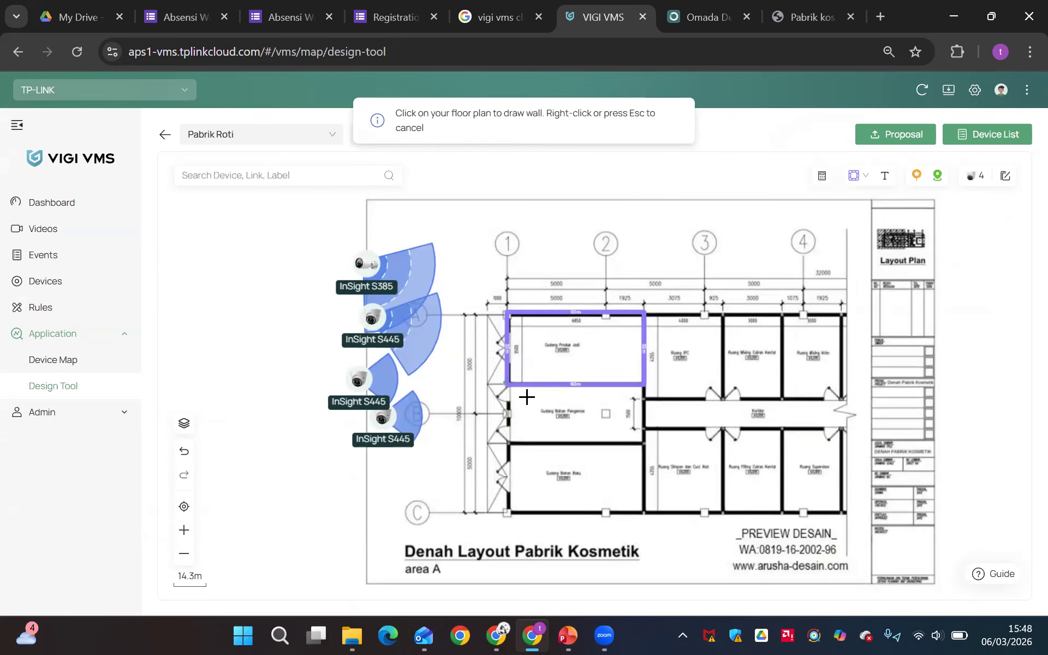
{"action": "left_click", "coordinate": [646, 444]}
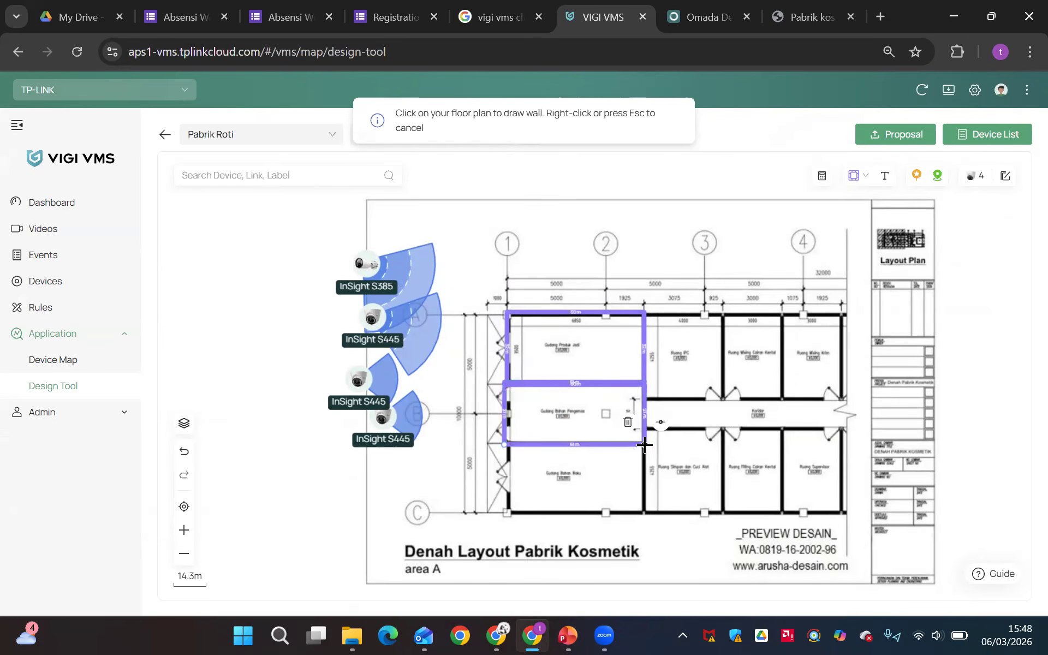
{"action": "left_click", "coordinate": [855, 175]}
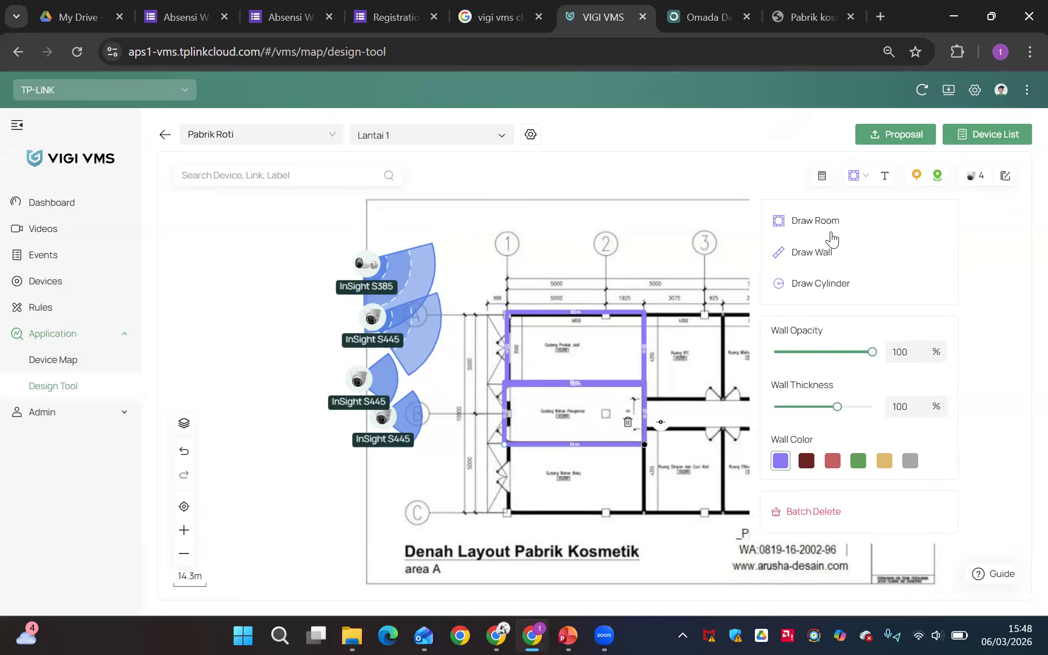
{"action": "left_click", "coordinate": [829, 240]}
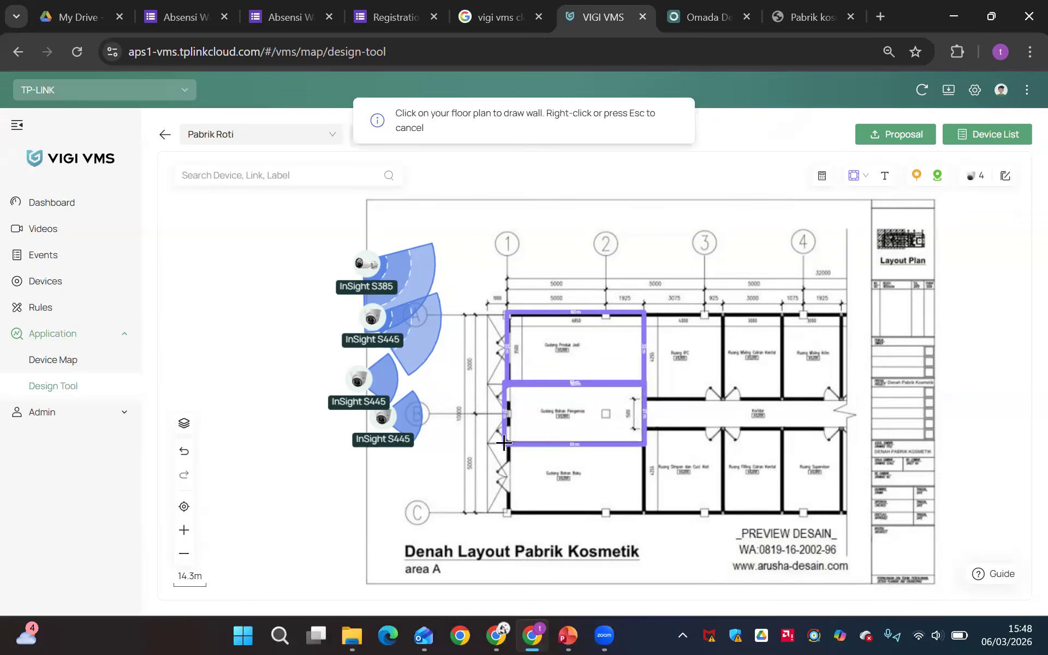
{"action": "left_click", "coordinate": [644, 514]}
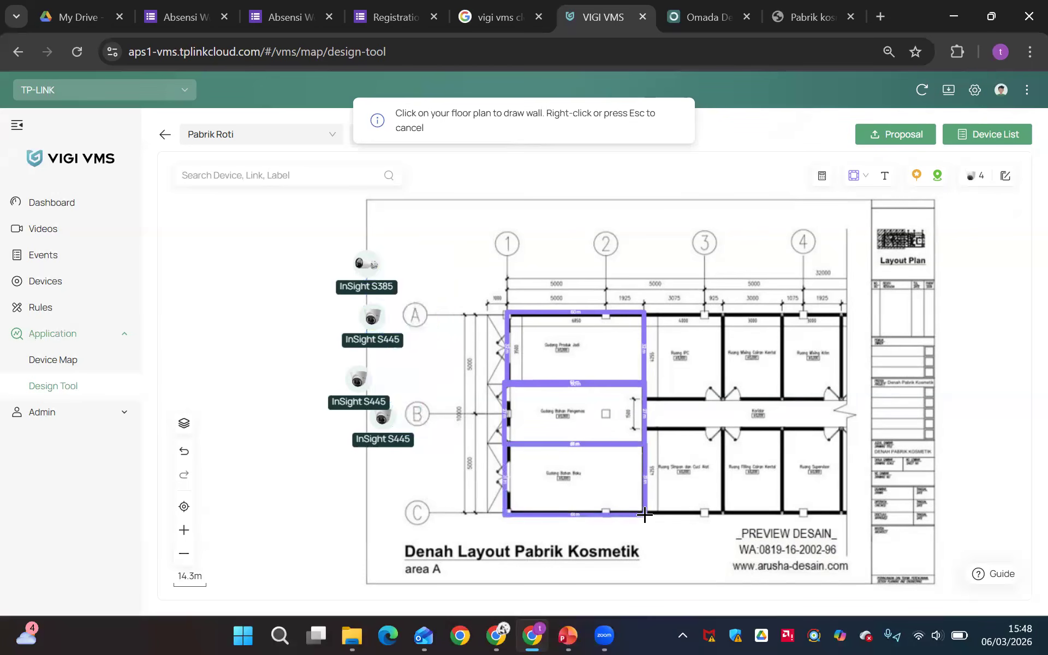
Draw one room enclosing the upper row from Ruang IPC to Ruang Mixing Krim, and another around Ruang IPC alone
{"action": "left_click", "coordinate": [854, 175]}
{"action": "left_click", "coordinate": [802, 221]}
{"action": "mouse_move", "coordinate": [643, 311]}
{"action": "left_mouse_down"}
{"action": "mouse_move", "coordinate": [800, 367]}
{"action": "mouse_move", "coordinate": [841, 399]}
{"action": "left_mouse_up"}
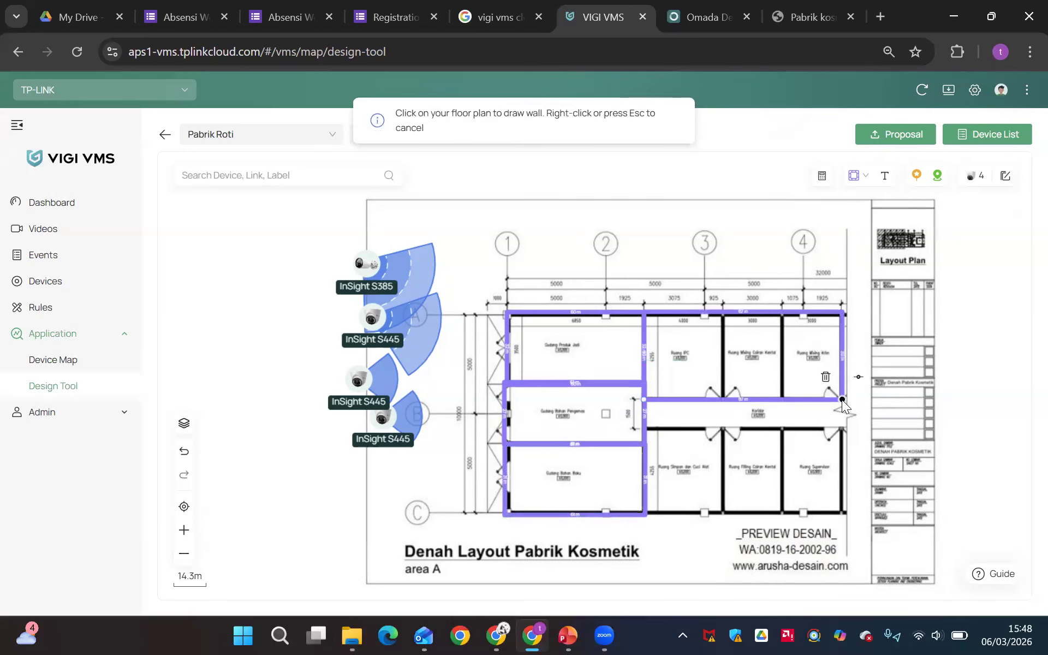
{"action": "left_click", "coordinate": [853, 175]}
{"action": "left_click", "coordinate": [822, 221]}
{"action": "left_click_drag", "start_coordinate": [642, 313], "coordinate": [804, 470]}
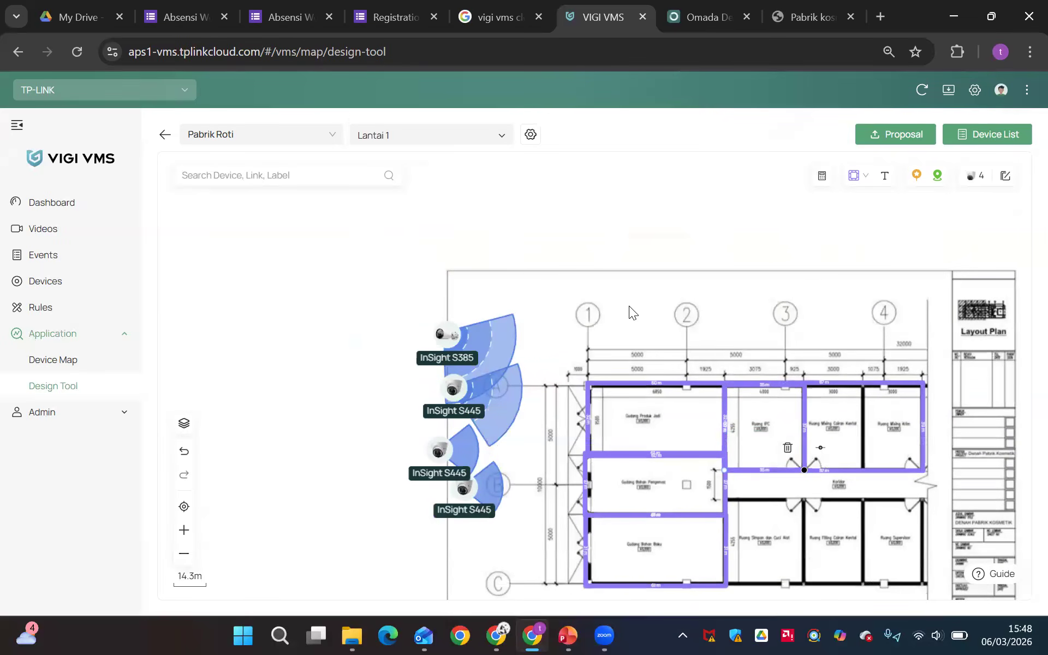
Draw a single wall between Ruang Mixing Cairan Kental and Ruang Mixing Krim, down to the corridor, and finish the drawing
{"action": "left_click_drag", "start_coordinate": [627, 298], "coordinate": [472, 171]}
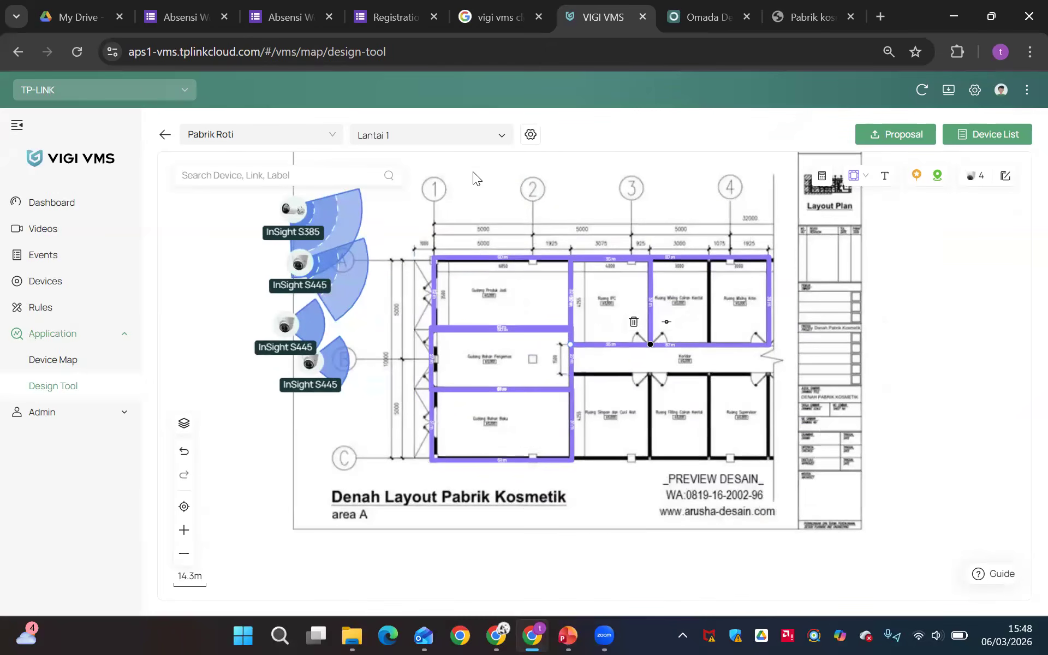
{"action": "left_click", "coordinate": [868, 177]}
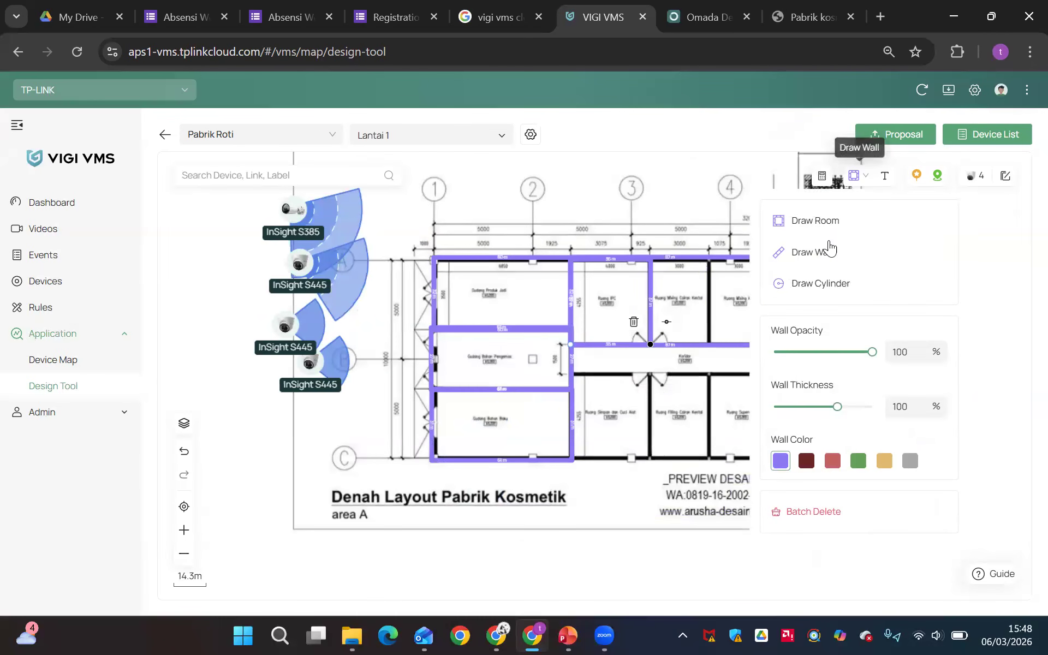
{"action": "left_click", "coordinate": [821, 250]}
{"action": "left_click_drag", "start_coordinate": [709, 260], "coordinate": [712, 337]}
{"action": "left_click", "coordinate": [711, 337]}
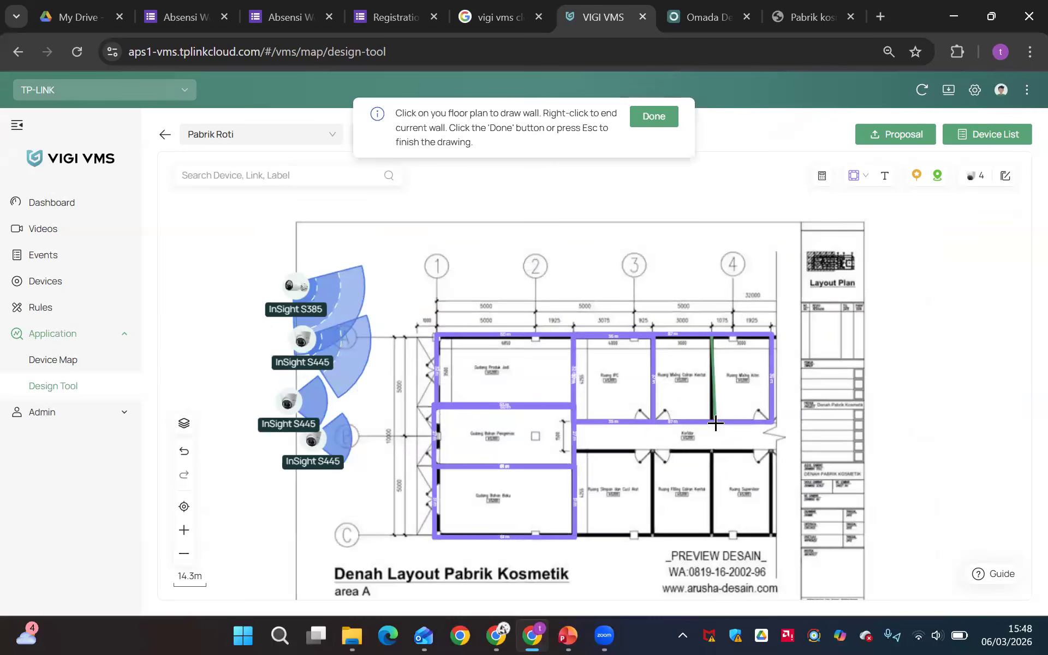
{"action": "left_click", "coordinate": [713, 423]}
{"action": "key", "text": "Escape"}
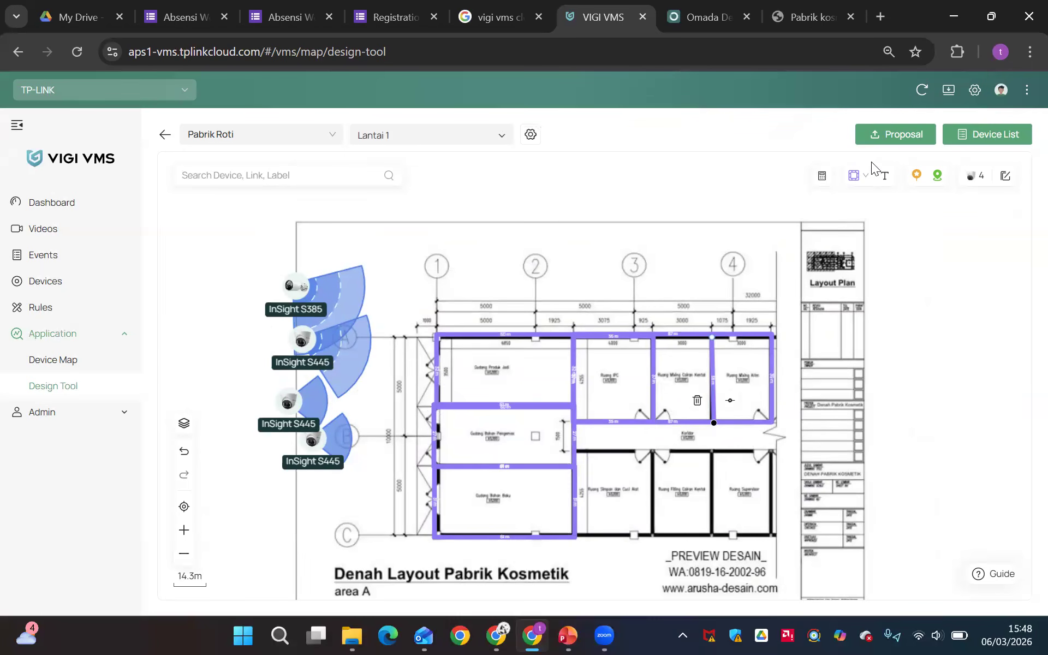
Draw a room enclosing the Koridor and the three rooms below it, ending at the lower-right corner of Ruang Supervisor
{"action": "left_click", "coordinate": [854, 175]}
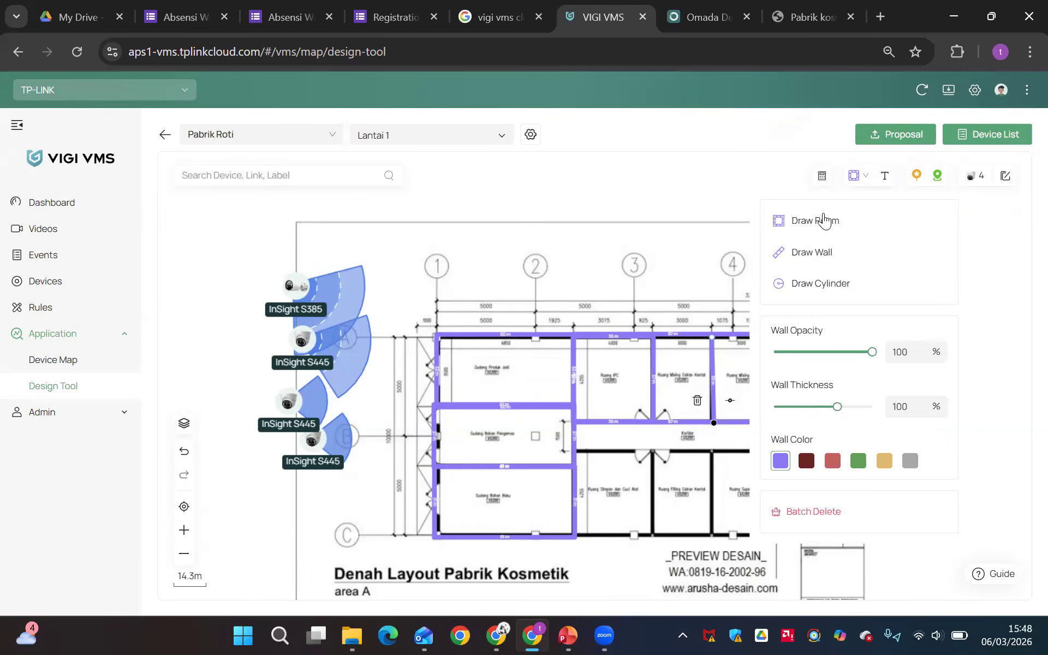
{"action": "mouse_move", "coordinate": [576, 422]}
{"action": "left_mouse_down"}
{"action": "mouse_move", "coordinate": [718, 529]}
{"action": "mouse_move", "coordinate": [555, 363]}
{"action": "mouse_move", "coordinate": [582, 390]}
{"action": "mouse_move", "coordinate": [772, 476]}
{"action": "mouse_move", "coordinate": [755, 480]}
{"action": "mouse_move", "coordinate": [710, 430]}
{"action": "mouse_move", "coordinate": [600, 387]}
{"action": "mouse_move", "coordinate": [692, 390]}
{"action": "left_mouse_up"}
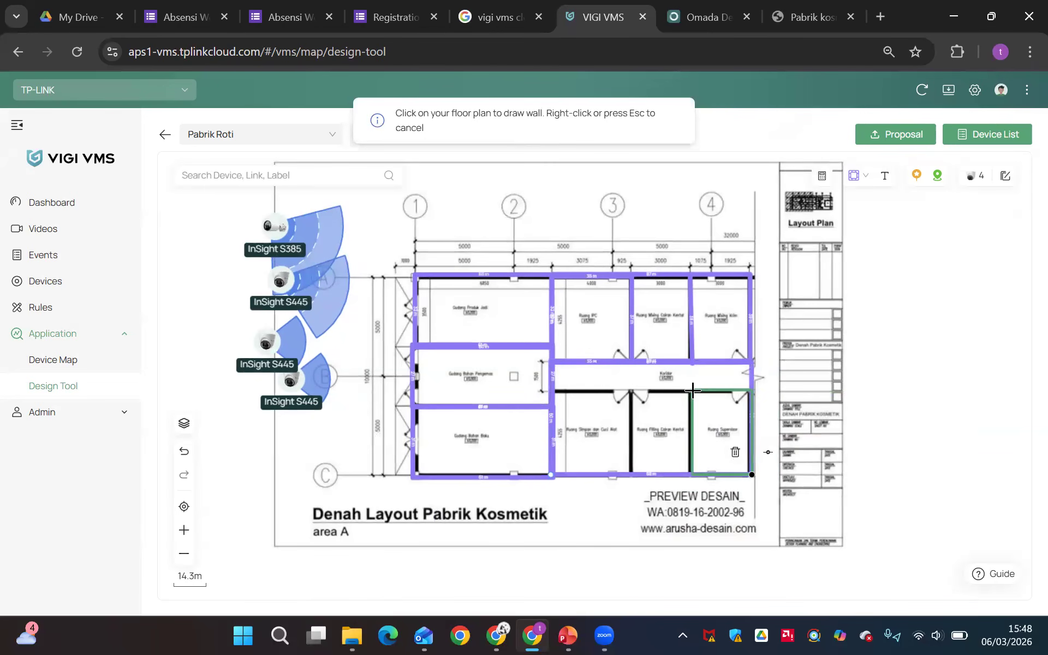
{"action": "right_click", "coordinate": [694, 390]}
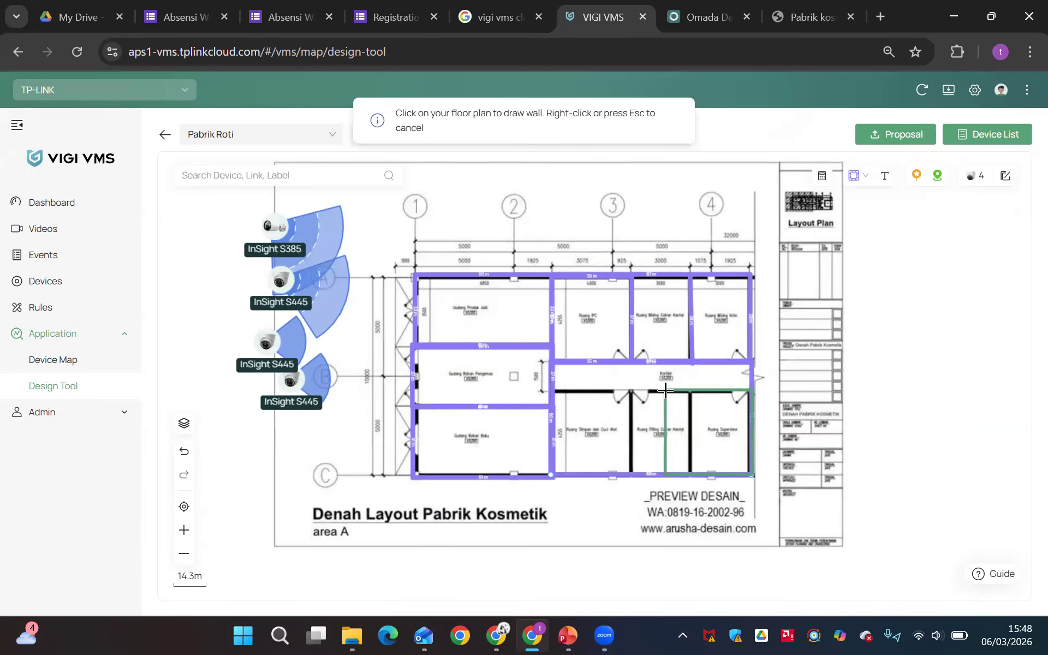
Draw a rectangular room around Ruang Simpan dan Cuci Alat, directly below the corridor
{"action": "left_click", "coordinate": [855, 176]}
{"action": "left_click", "coordinate": [793, 248]}
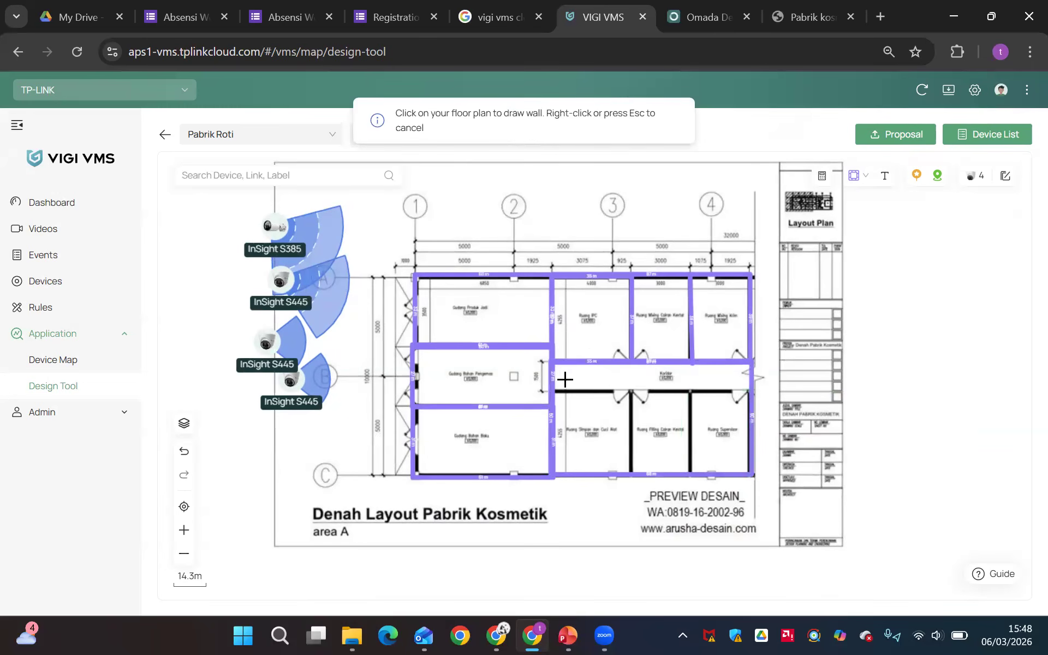
{"action": "left_click_drag", "start_coordinate": [554, 391], "coordinate": [696, 432]}
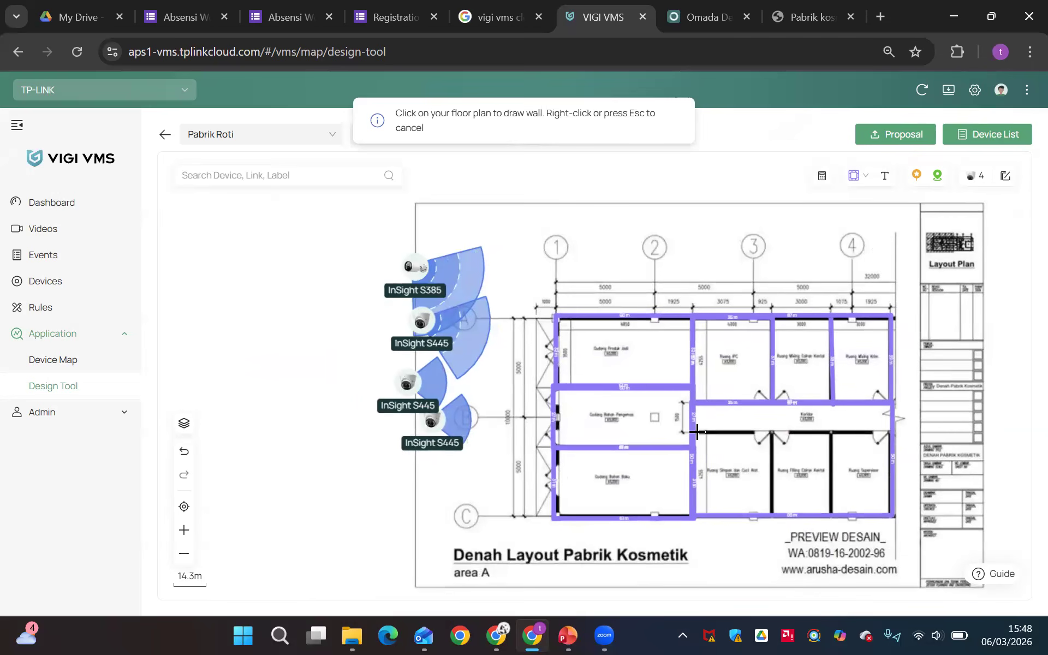
{"action": "left_click", "coordinate": [697, 432]}
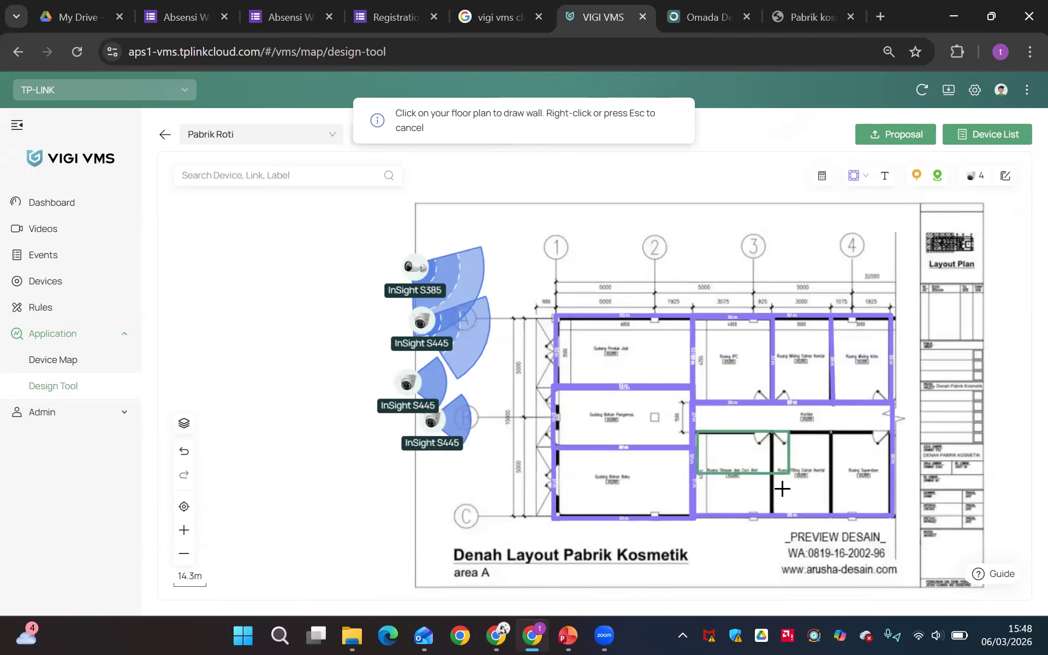
{"action": "left_click", "coordinate": [772, 515]}
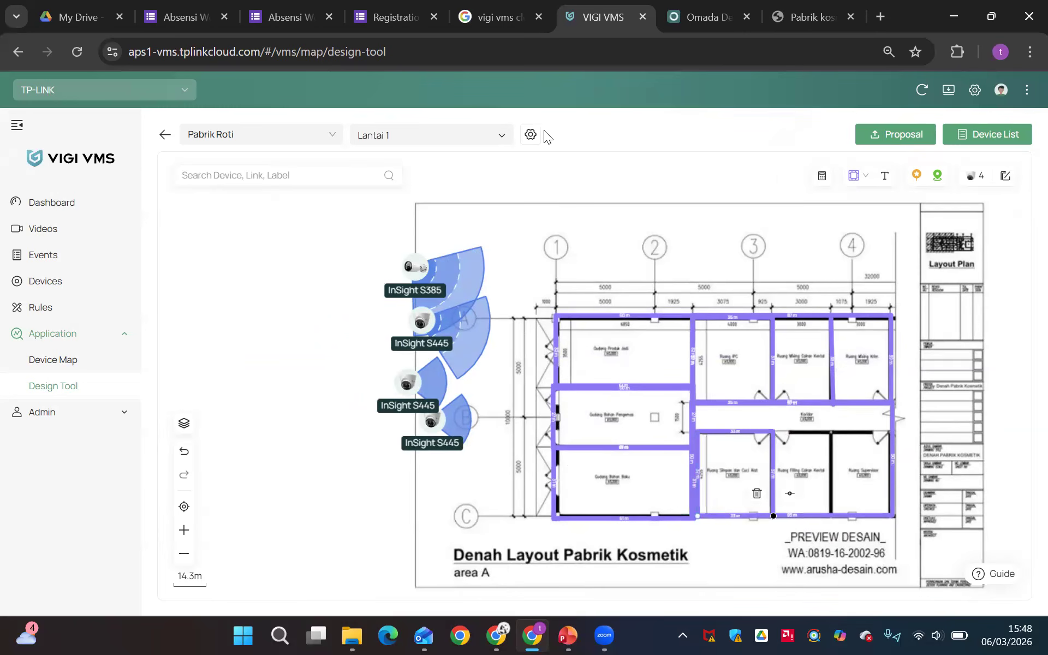
Move the InSight S385 camera into the upper-left corner of Gudang Produk Jadi
{"action": "left_click_drag", "start_coordinate": [479, 352], "coordinate": [351, 372]}
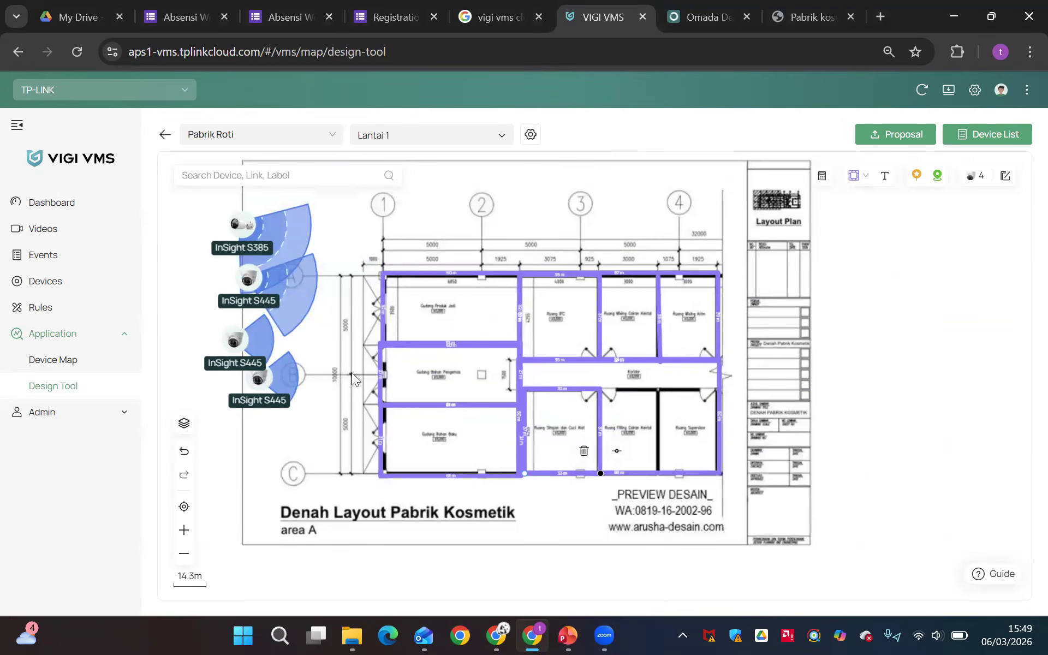
{"action": "left_click", "coordinate": [242, 225]}
{"action": "left_click_drag", "start_coordinate": [242, 224], "coordinate": [395, 285]}
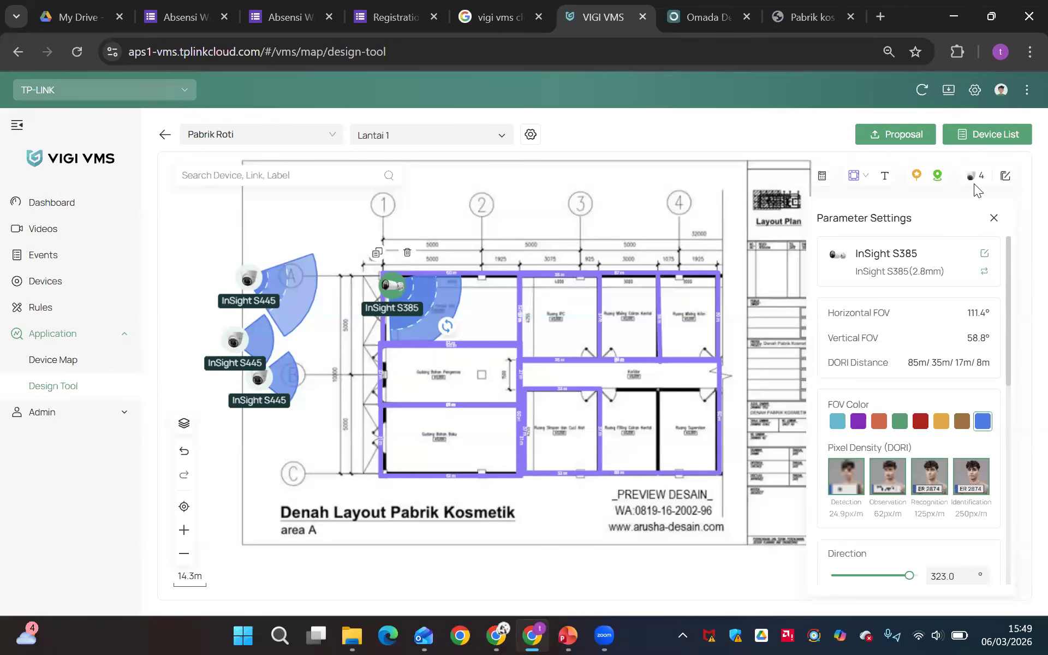
Edit the floor plan's scale by entering a new actual length for the reference line along the top wall of Gudang Produk Jadi
{"action": "left_click", "coordinate": [530, 135]}
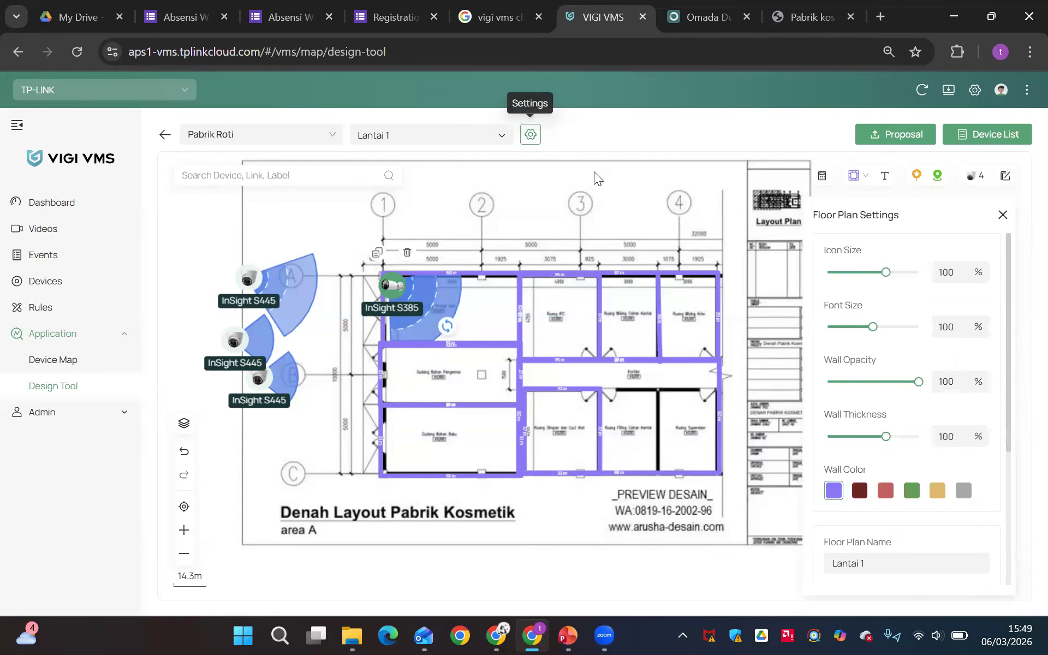
{"action": "scroll", "coordinate": [852, 440], "scroll_direction": "down", "scroll_amount": 4}
{"action": "left_click", "coordinate": [845, 444]}
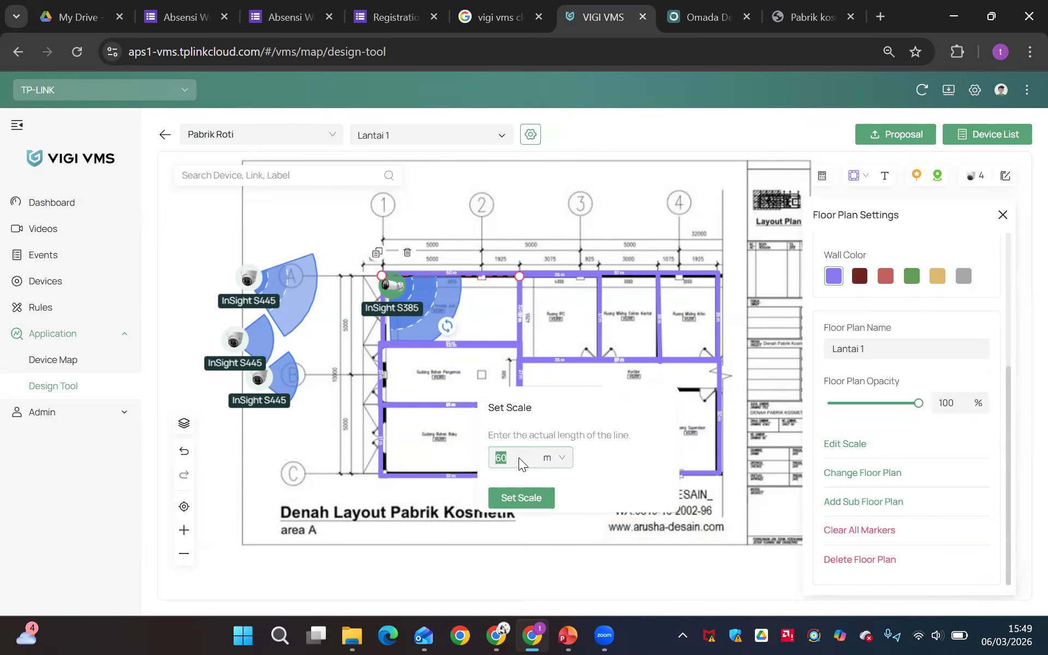
{"action": "left_click", "coordinate": [521, 499]}
Nudge the InSight S385 closer to its corner in Gudang Produk Jadi and move an outside InSight S445 into Gudang Bahan Pengemas
{"action": "mouse_move", "coordinate": [392, 285]}
{"action": "left_mouse_down"}
{"action": "mouse_move", "coordinate": [459, 307]}
{"action": "mouse_move", "coordinate": [387, 281]}
{"action": "left_mouse_up"}
{"action": "left_click_drag", "start_coordinate": [248, 278], "coordinate": [386, 357]}
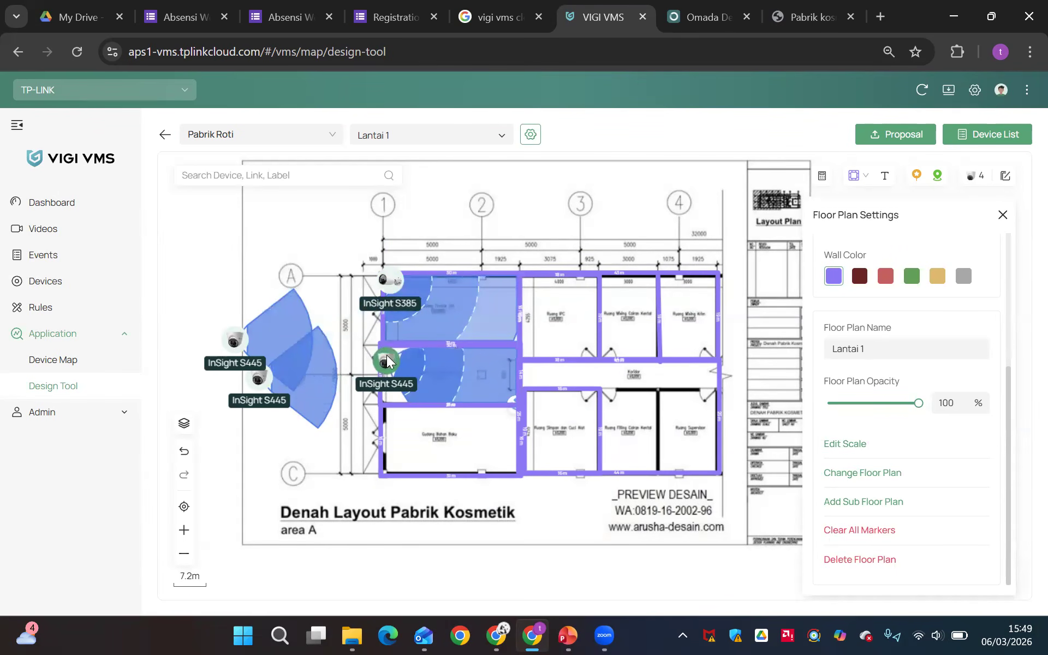
{"action": "left_click", "coordinate": [394, 287]}
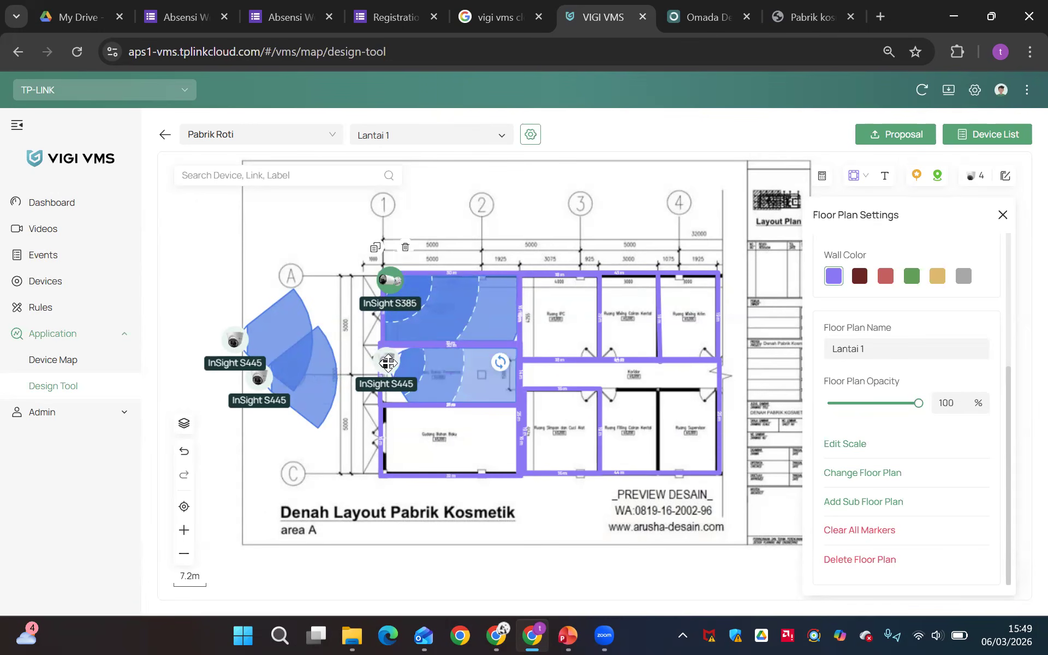
{"action": "left_click_drag", "start_coordinate": [388, 363], "coordinate": [402, 372]}
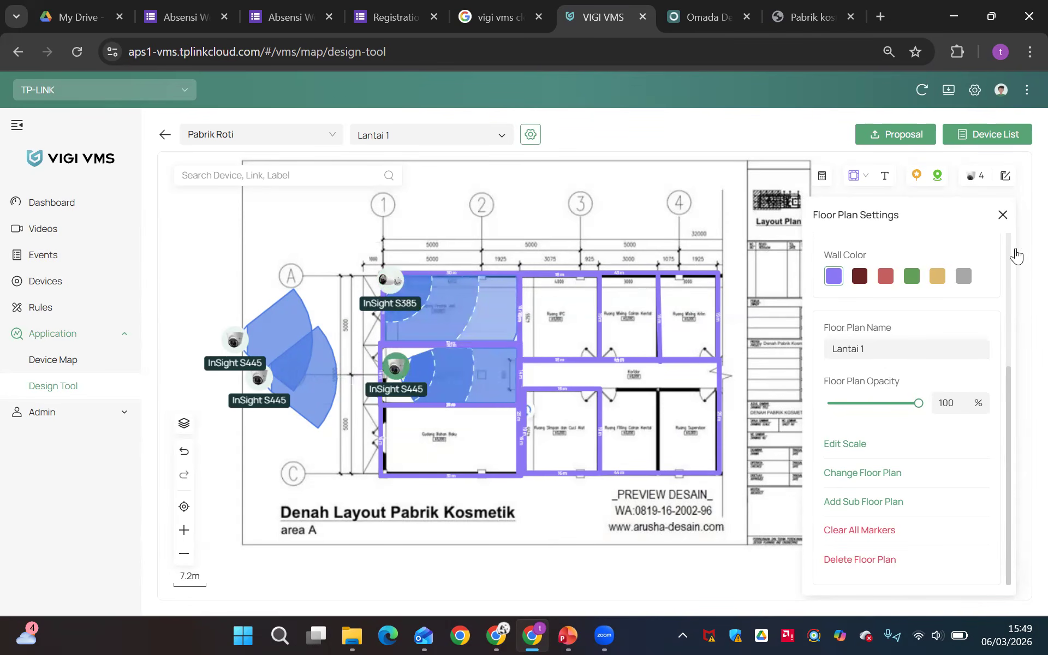
{"action": "left_click", "coordinate": [1002, 217]}
{"action": "left_click", "coordinate": [389, 281]}
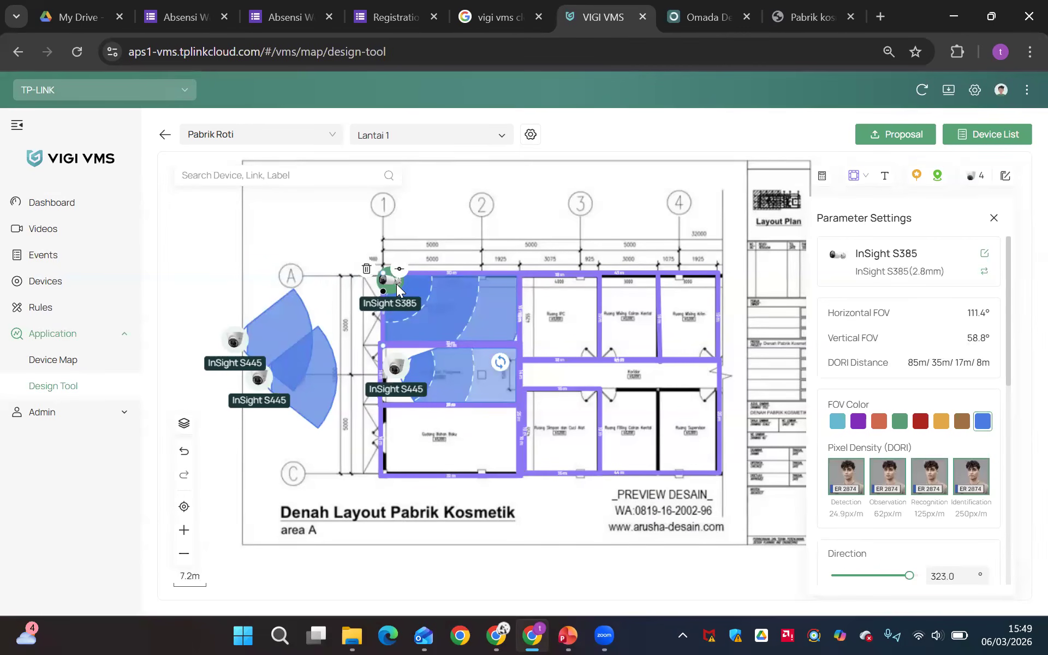
{"action": "left_click", "coordinate": [616, 339]}
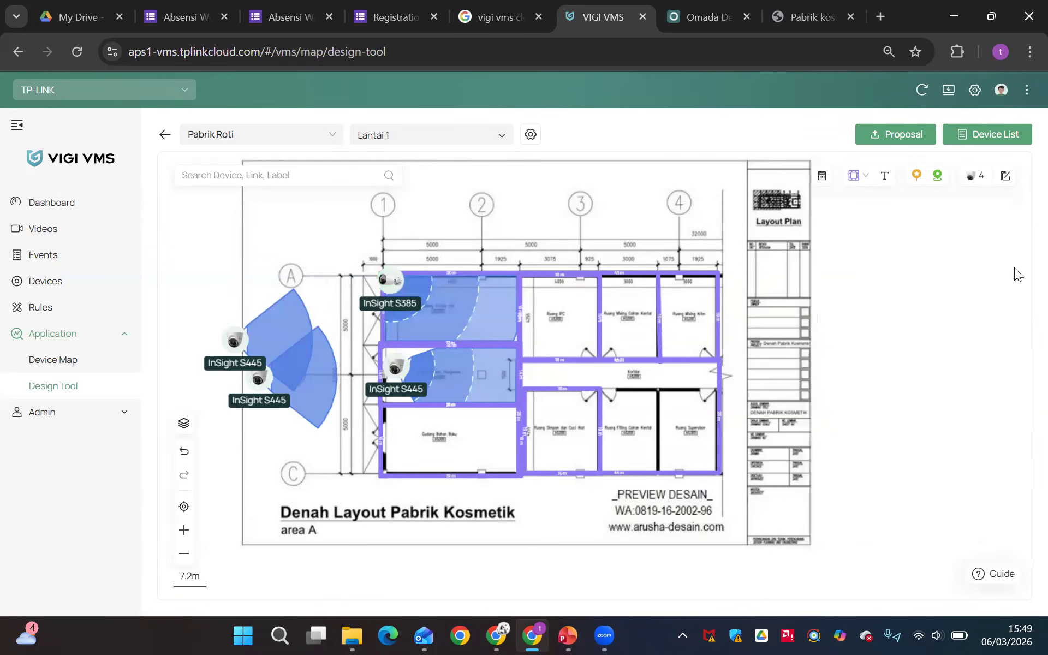
Filter the virtual devices to add by Recognition pixel density and a 15 m distance to target, and look through the matching models
{"action": "left_click", "coordinate": [975, 179]}
{"action": "left_click", "coordinate": [971, 317]}
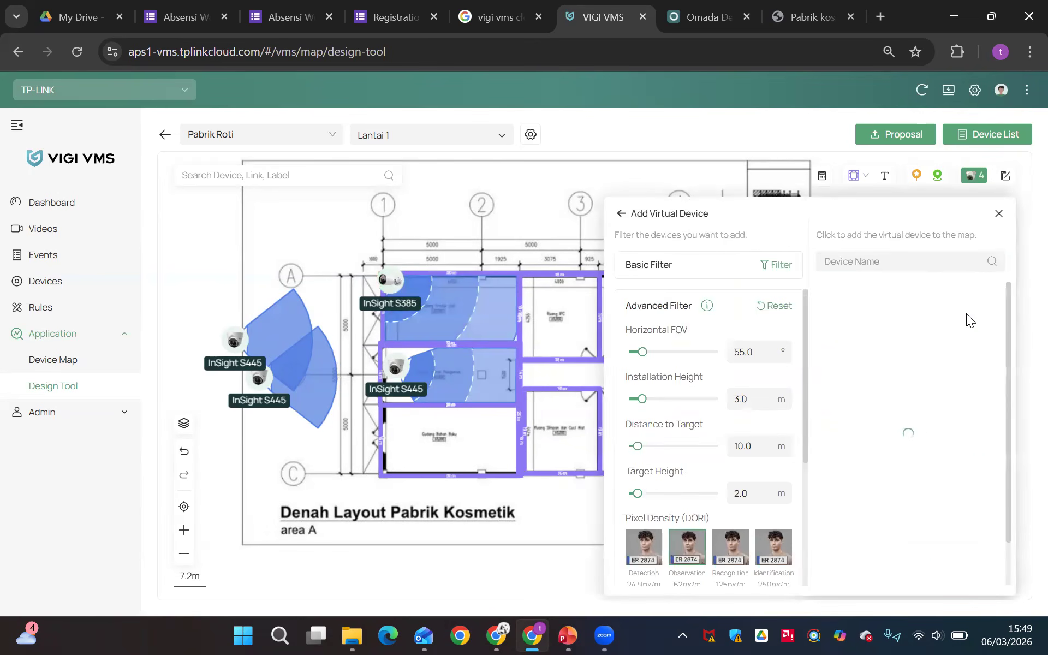
{"action": "left_click", "coordinate": [865, 252]}
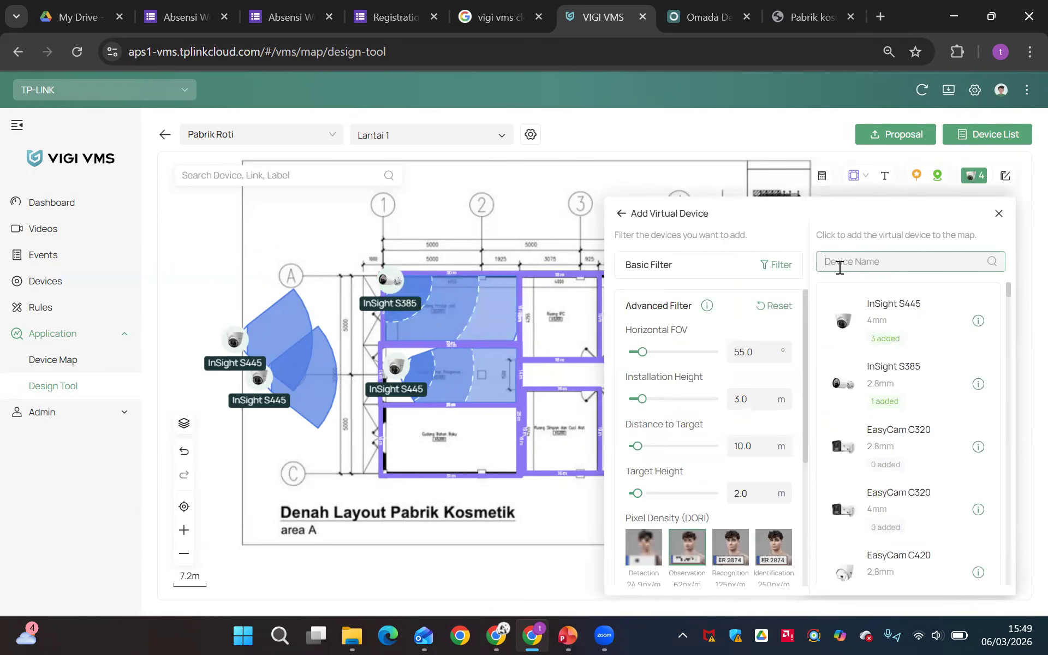
{"action": "left_click", "coordinate": [726, 550]}
{"action": "scroll", "coordinate": [726, 550], "scroll_direction": "up", "scroll_amount": 5}
{"action": "scroll", "coordinate": [726, 550], "scroll_direction": "down", "scroll_amount": 1}
{"action": "left_click", "coordinate": [764, 270]}
{"action": "double_click", "coordinate": [766, 267]}
{"action": "type", "text": "15"}
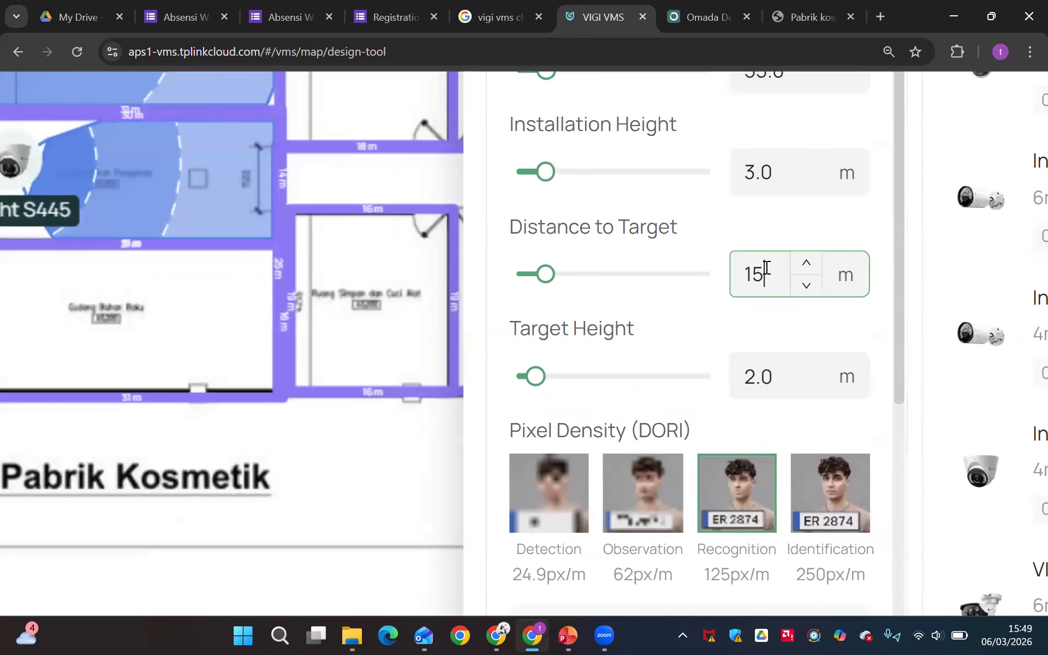
{"action": "left_click", "coordinate": [757, 310]}
{"action": "scroll", "coordinate": [756, 310], "scroll_direction": "down", "scroll_amount": 5}
{"action": "scroll", "coordinate": [756, 308], "scroll_direction": "down", "scroll_amount": 5}
{"action": "scroll", "coordinate": [922, 399], "scroll_direction": "down", "scroll_amount": 5}
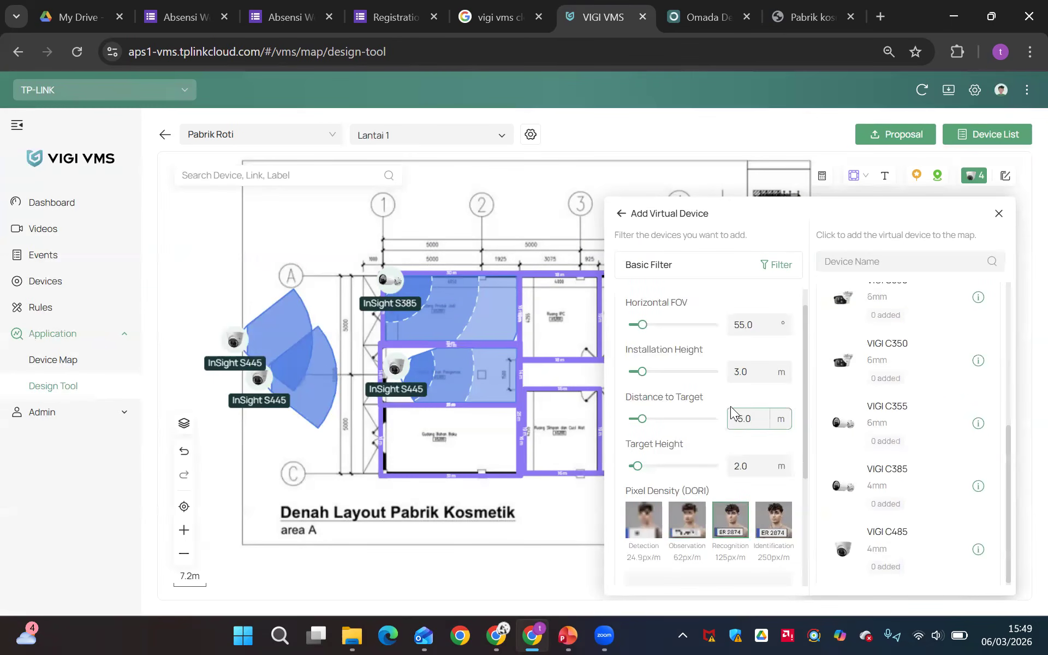
Try a 30 m distance to target in the virtual device filter, and settle on 20 m
{"action": "double_click", "coordinate": [740, 421]}
{"action": "type", "text": "30"}
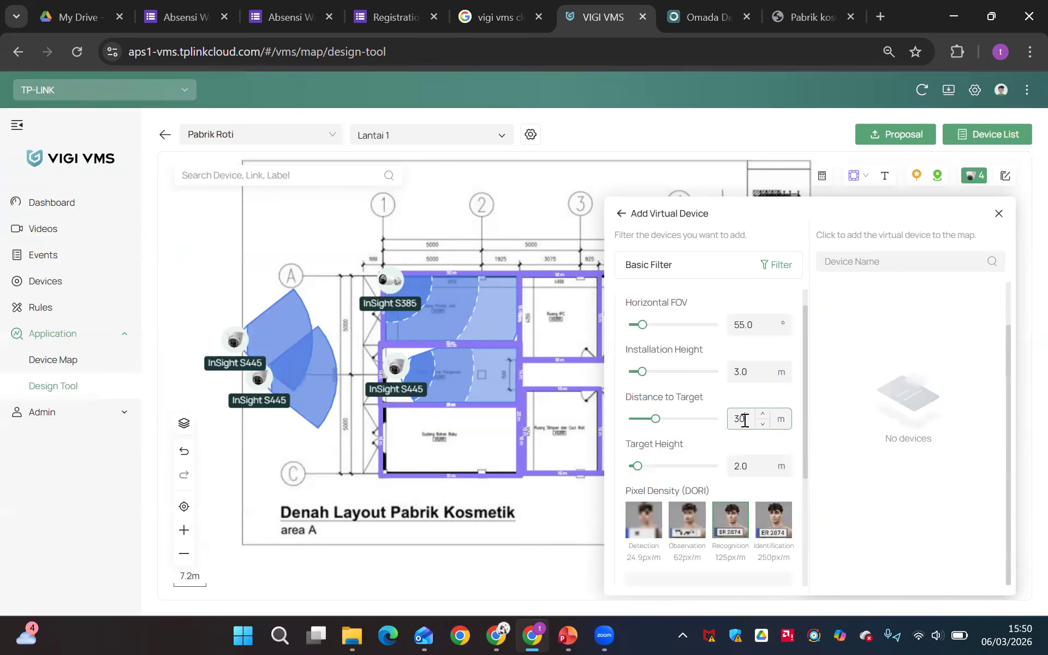
{"action": "key", "text": "BackSpace"}
{"action": "key", "text": "BackSpace"}
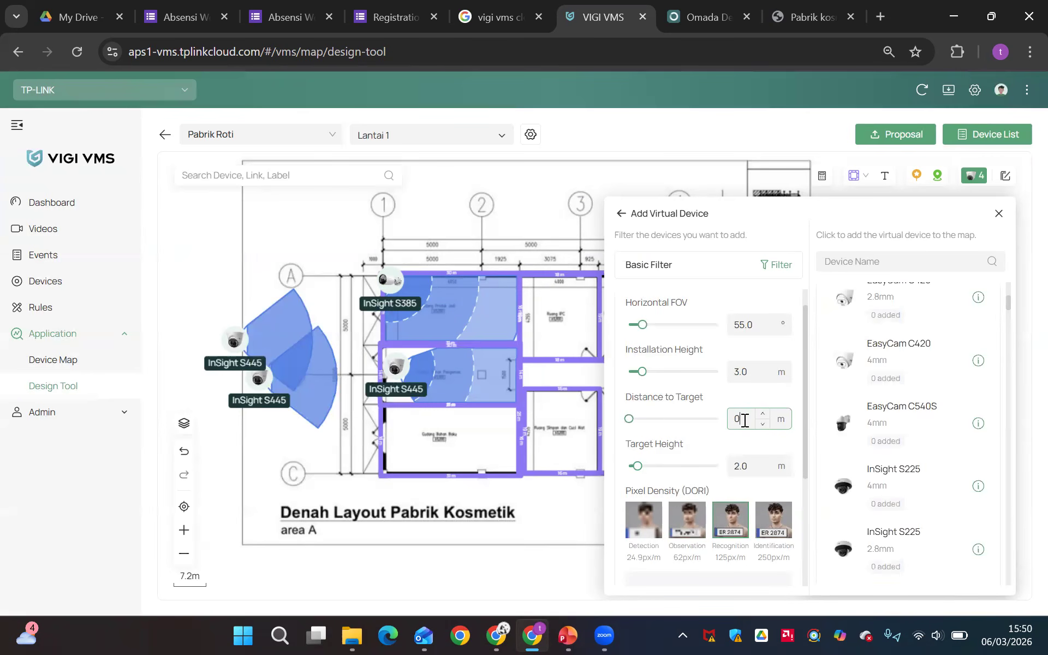
{"action": "type", "text": "20"}
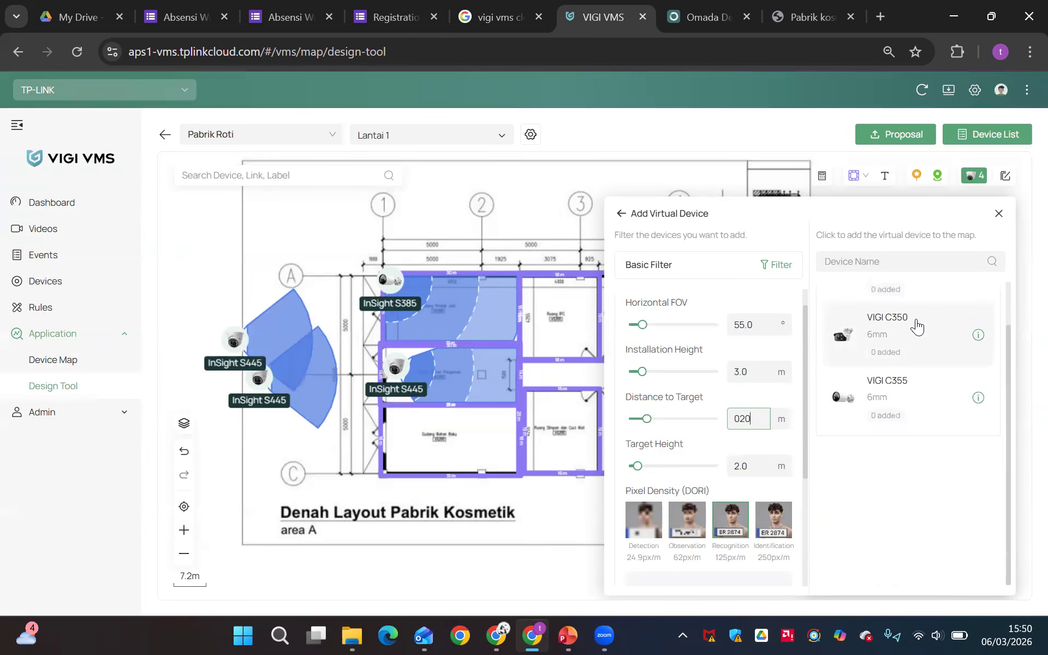
{"action": "scroll", "coordinate": [916, 330], "scroll_direction": "up", "scroll_amount": 1}
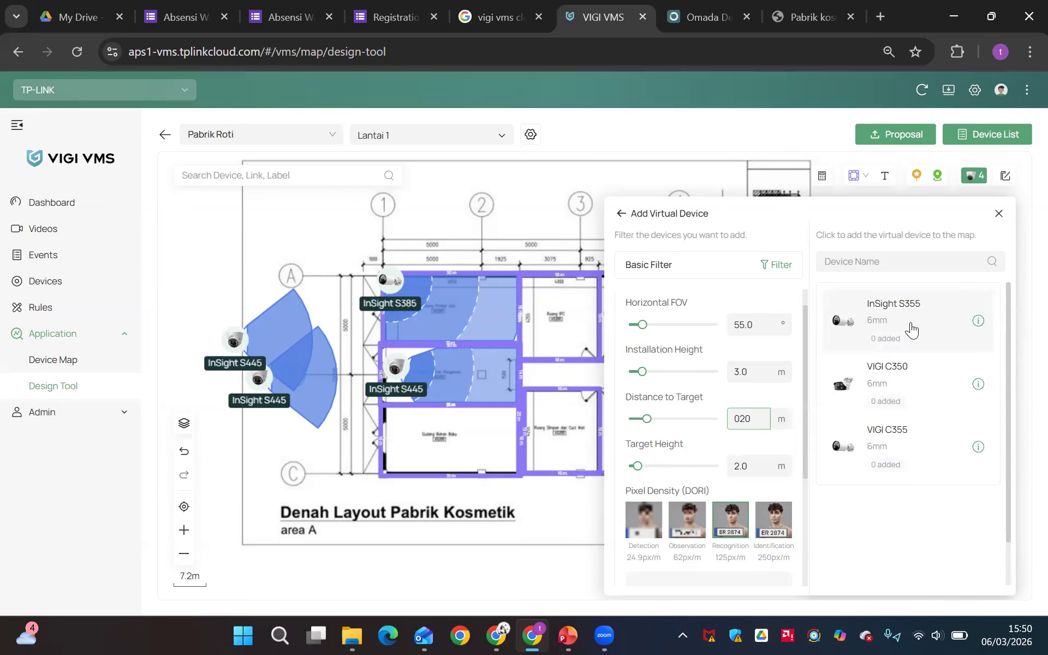
Place an InSight S355 (6mm) virtual camera at the left end of the Koridor and finish adding devices
{"action": "left_click", "coordinate": [911, 330]}
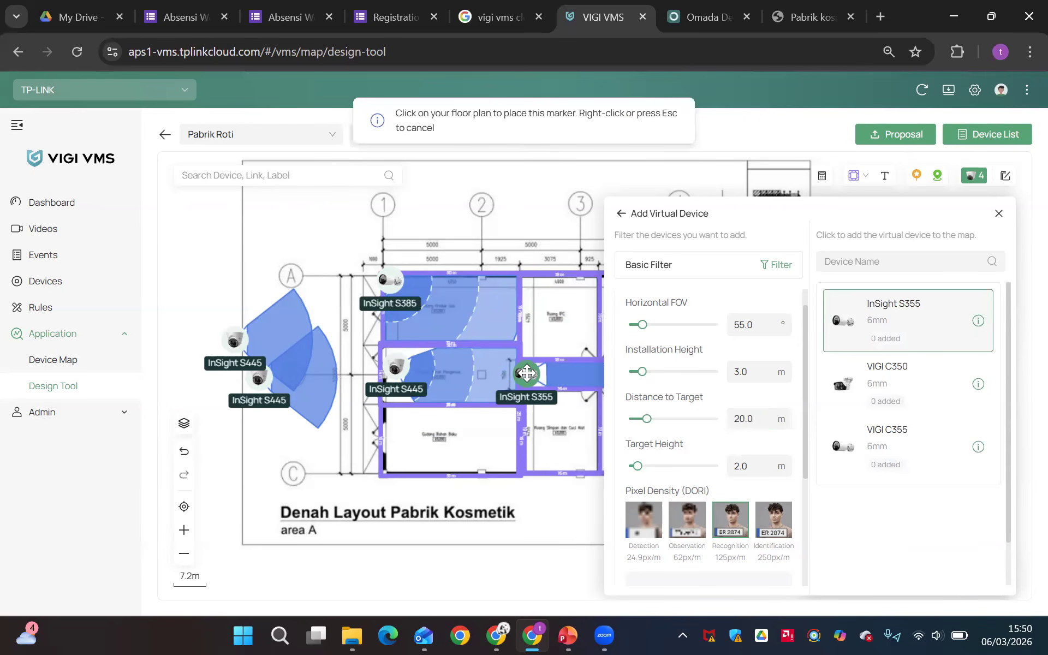
{"action": "left_click", "coordinate": [526, 374]}
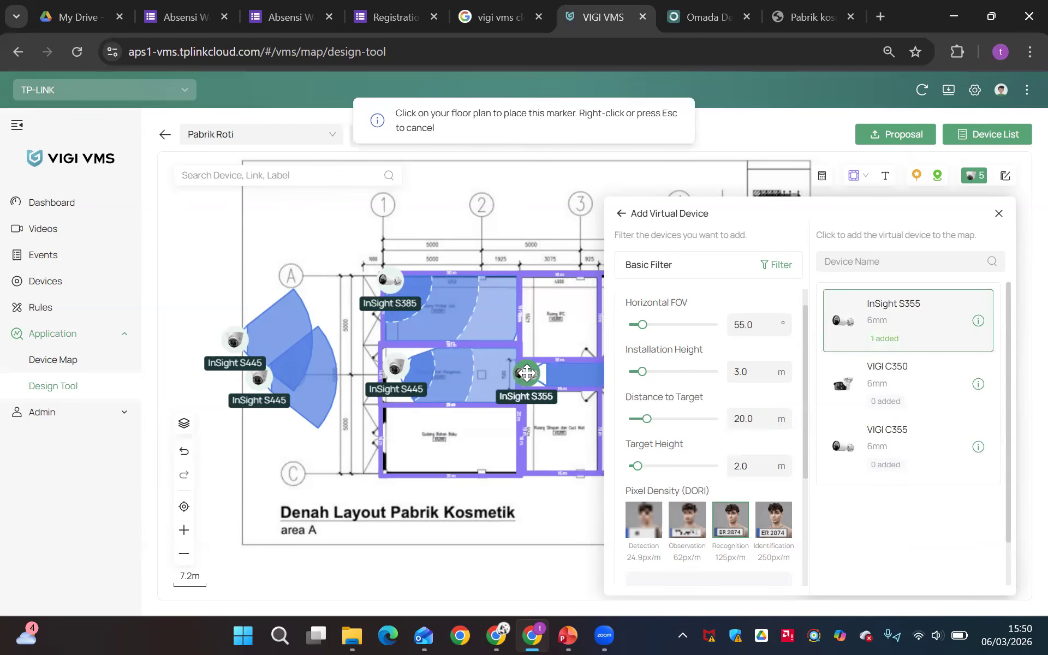
{"action": "left_click", "coordinate": [998, 215]}
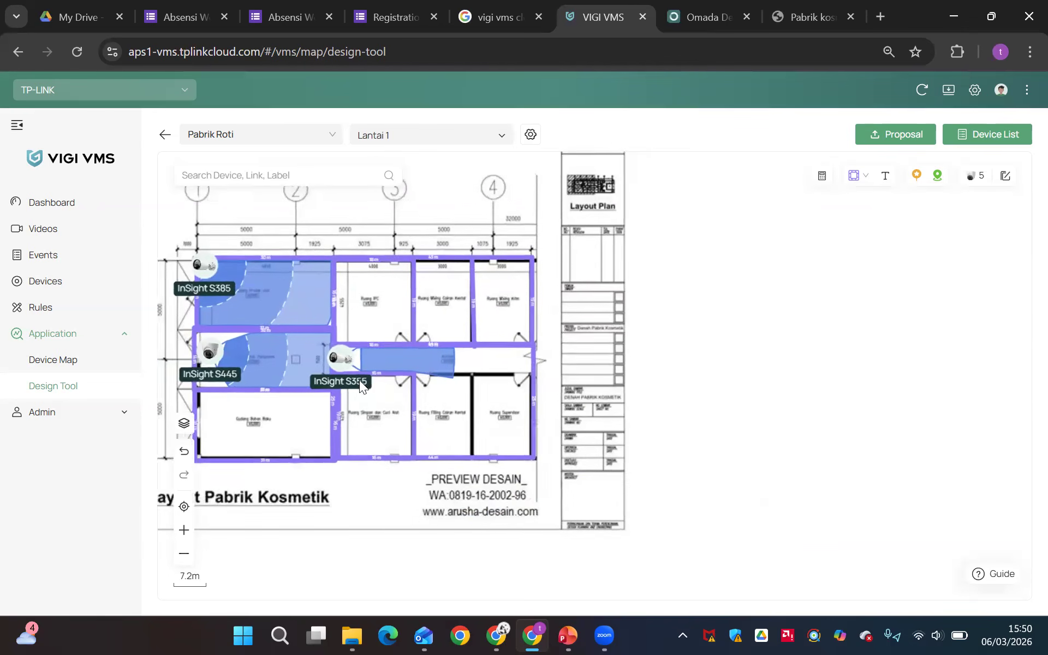
Aim the InSight S355's coverage along the corridor to its far end at direction 2.0° and display all four pixel density levels
{"action": "left_click", "coordinate": [330, 359]}
{"action": "left_click_drag", "start_coordinate": [451, 358], "coordinate": [525, 355]}
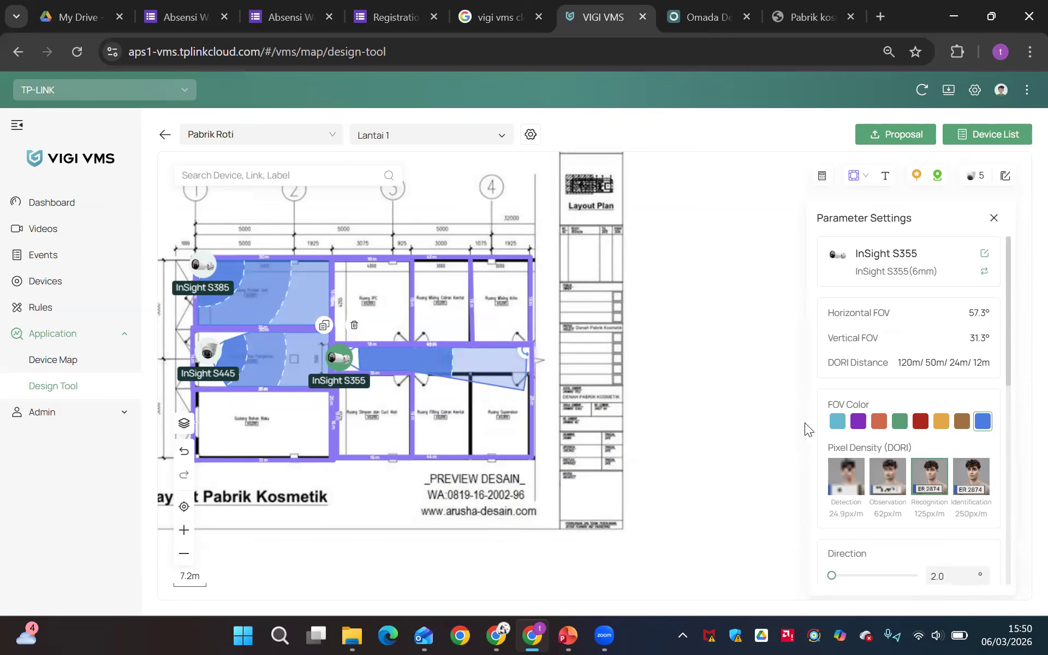
{"action": "left_click", "coordinate": [899, 480]}
{"action": "left_click", "coordinate": [840, 481]}
{"action": "scroll", "coordinate": [959, 484], "scroll_direction": "up", "scroll_amount": 3}
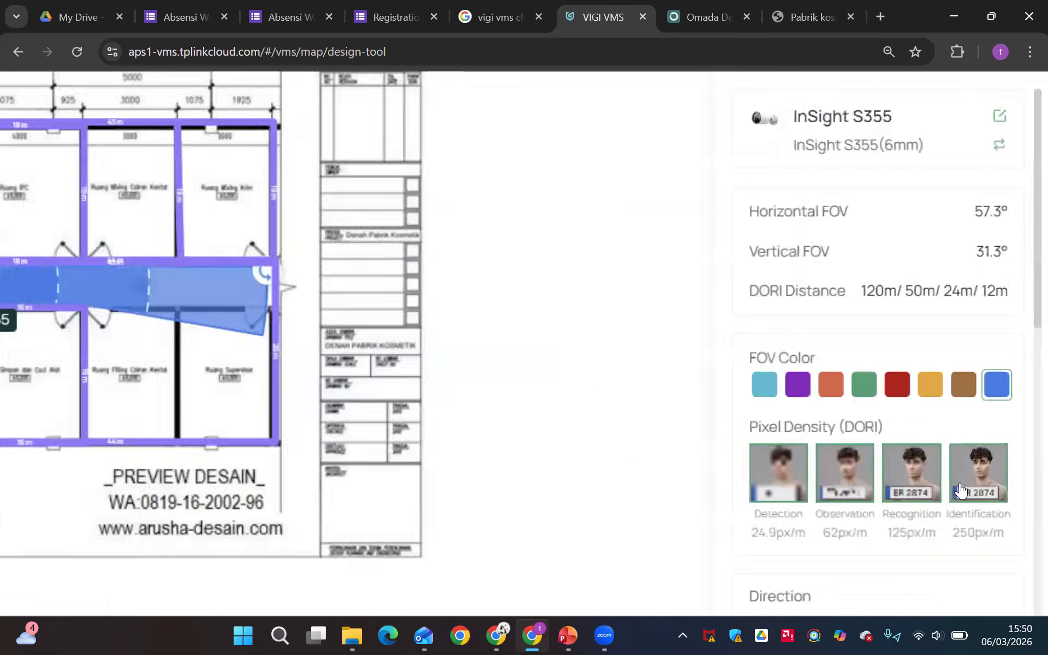
{"action": "scroll", "coordinate": [959, 488], "scroll_direction": "up", "scroll_amount": 2}
{"action": "scroll", "coordinate": [939, 480], "scroll_direction": "down", "scroll_amount": 5}
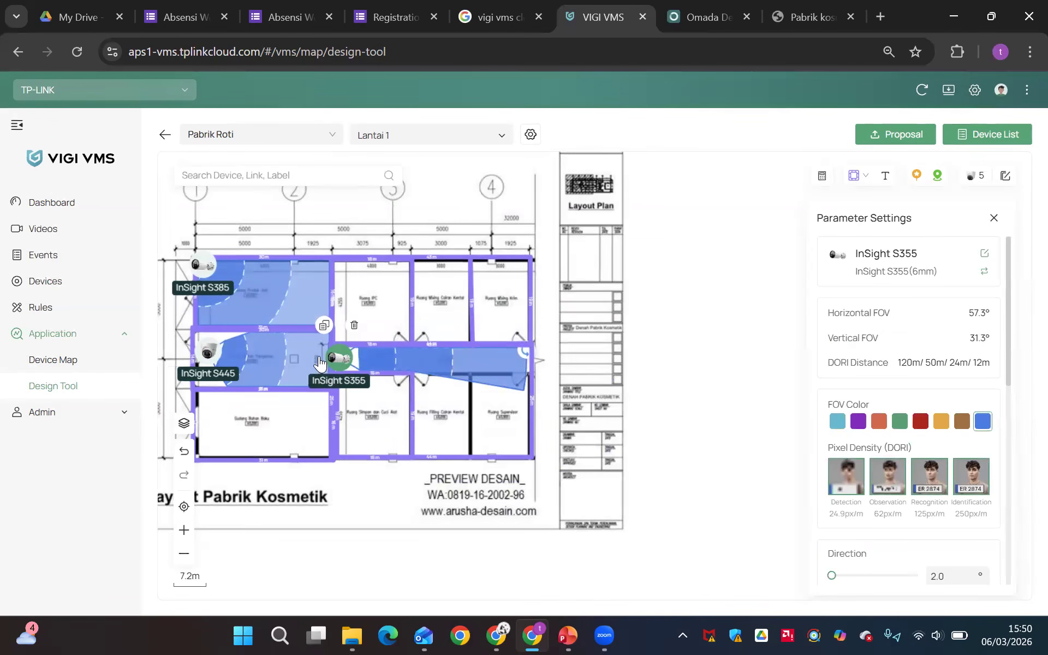
Move the InSight S355 slightly further into the corridor and check its mounting and distance parameters
{"action": "left_click_drag", "start_coordinate": [339, 358], "coordinate": [352, 359]}
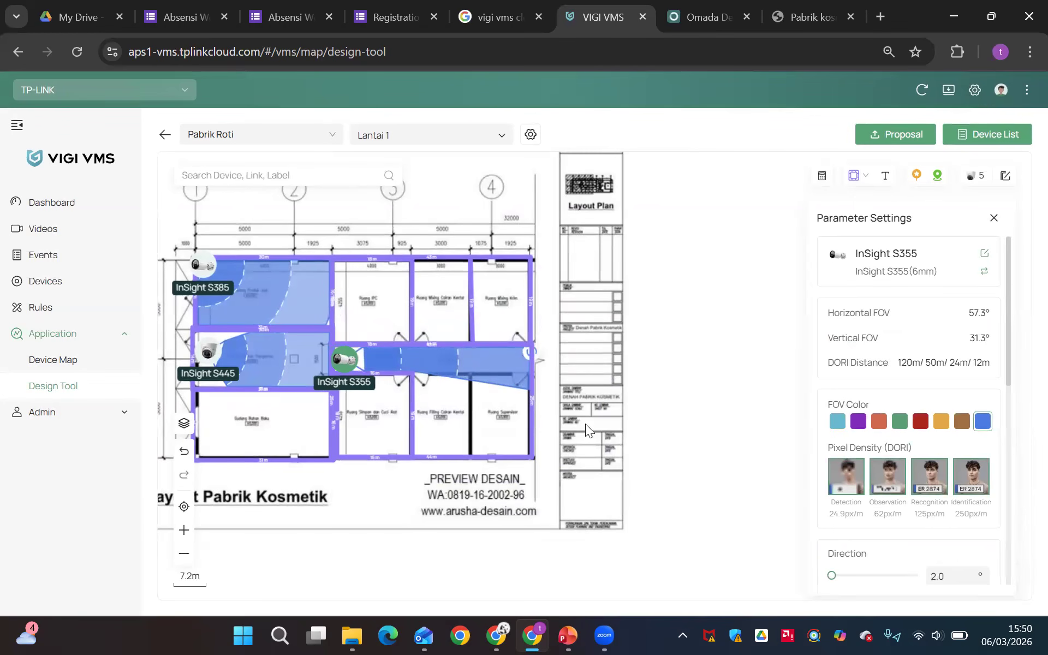
{"action": "left_click", "coordinate": [434, 387]}
{"action": "left_click", "coordinate": [356, 353]}
{"action": "scroll", "coordinate": [967, 492], "scroll_direction": "down", "scroll_amount": 3}
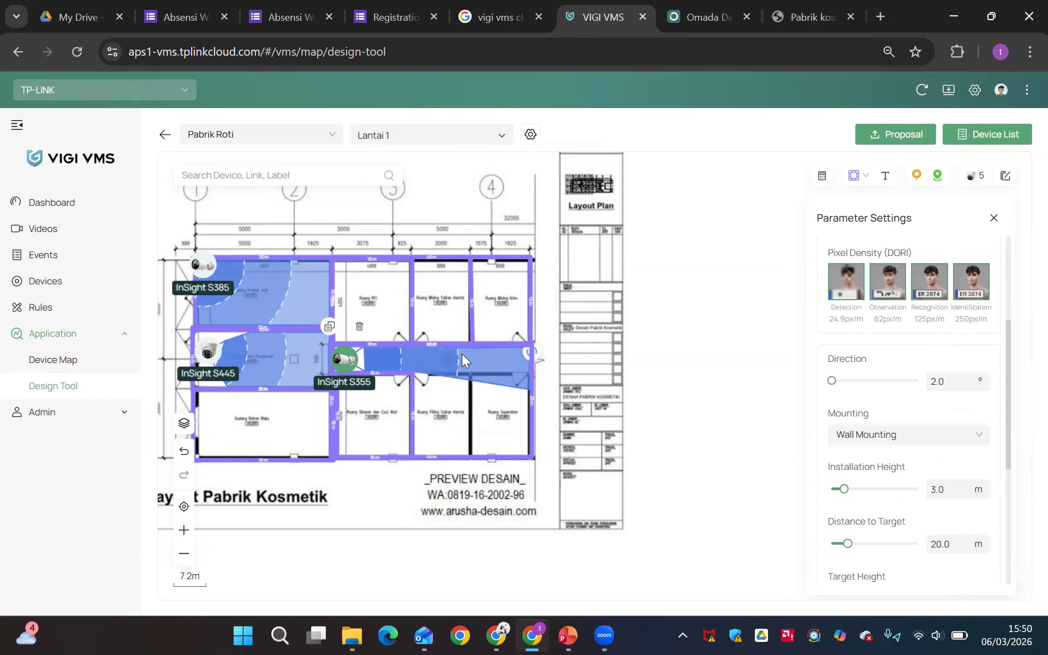
Move the InSight S445 in Gudang Bahan Pengemas into the room's upper-left corner
{"action": "left_click_drag", "start_coordinate": [206, 352], "coordinate": [198, 341]}
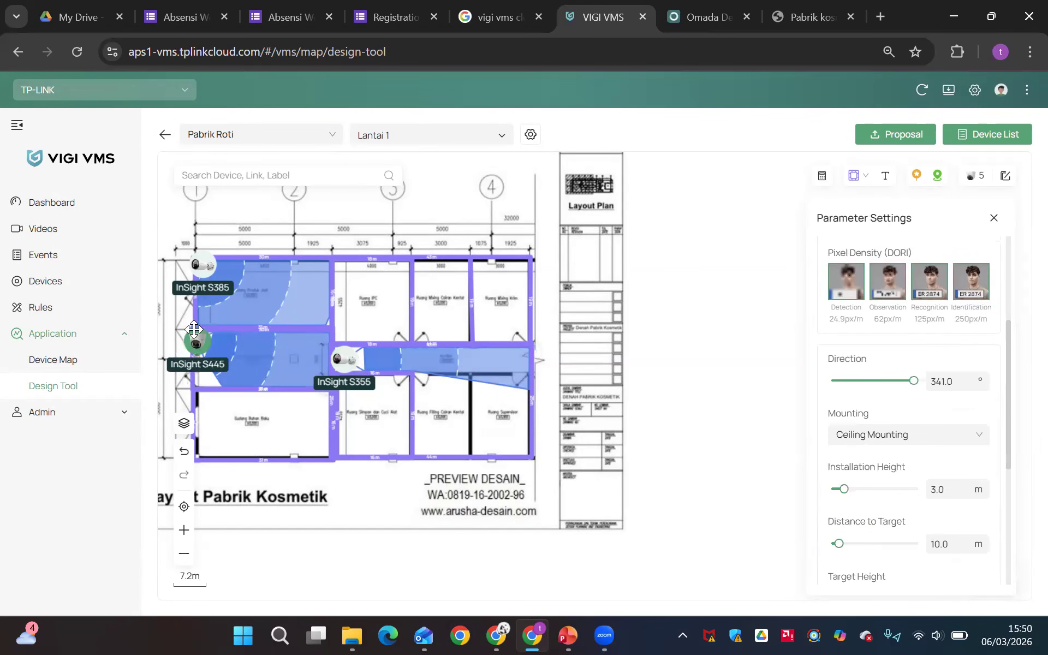
{"action": "left_click", "coordinate": [198, 267]}
{"action": "left_click", "coordinate": [196, 342]}
{"action": "left_click_drag", "start_coordinate": [195, 342], "coordinate": [193, 342]}
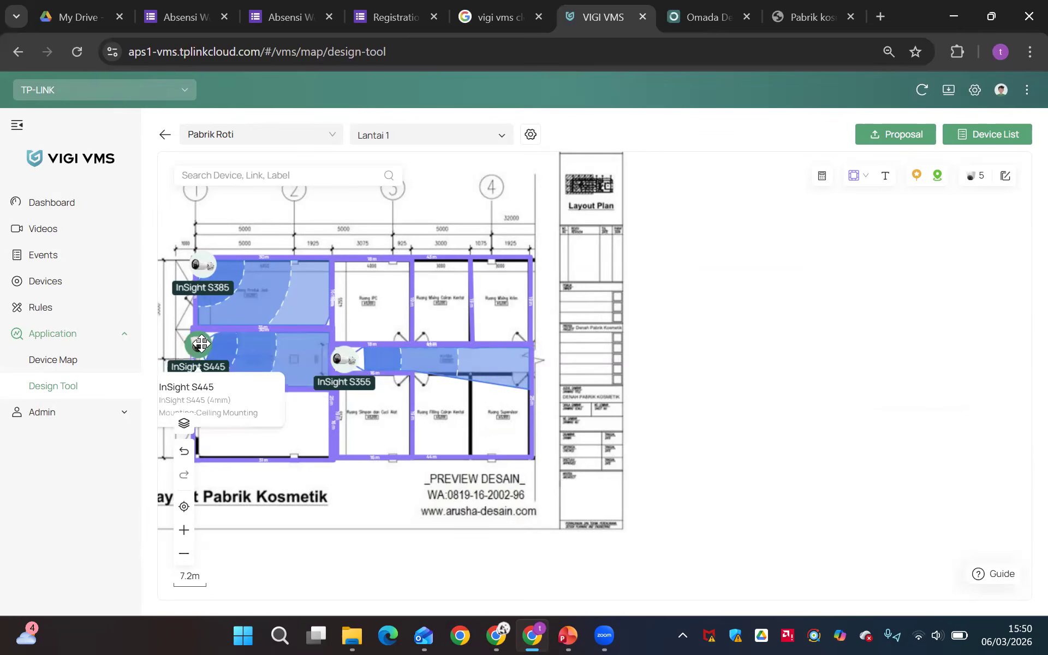
Duplicate that InSight S445 into the upper-left corners of Gudang Bahan Baku and the three rooms above the corridor
{"action": "left_click", "coordinate": [205, 346]}
{"action": "left_click", "coordinate": [183, 311]}
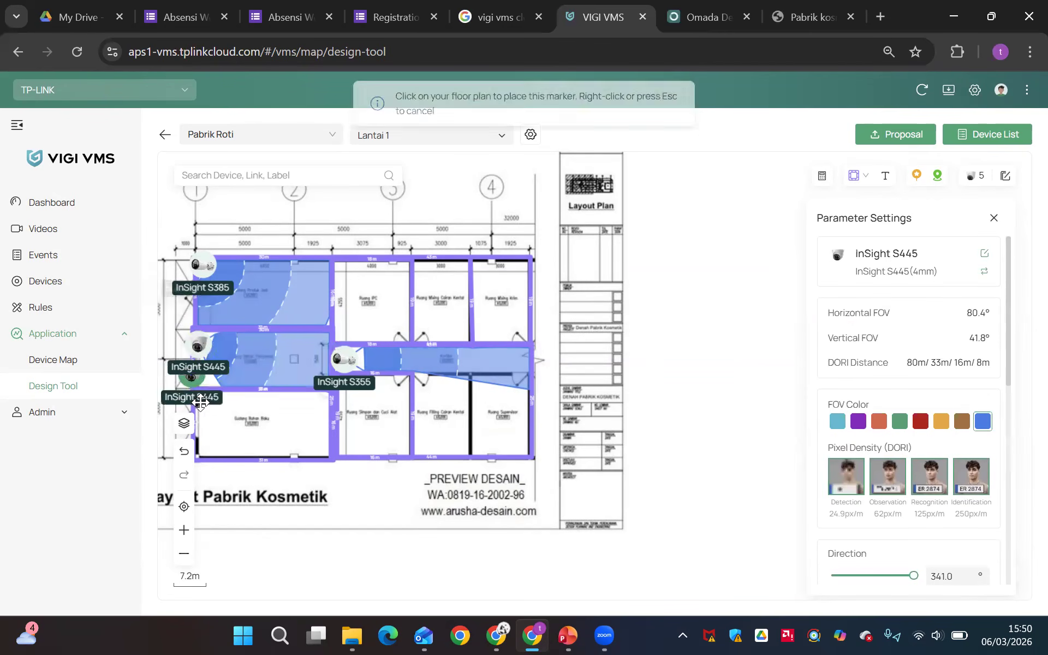
{"action": "left_click", "coordinate": [200, 405]}
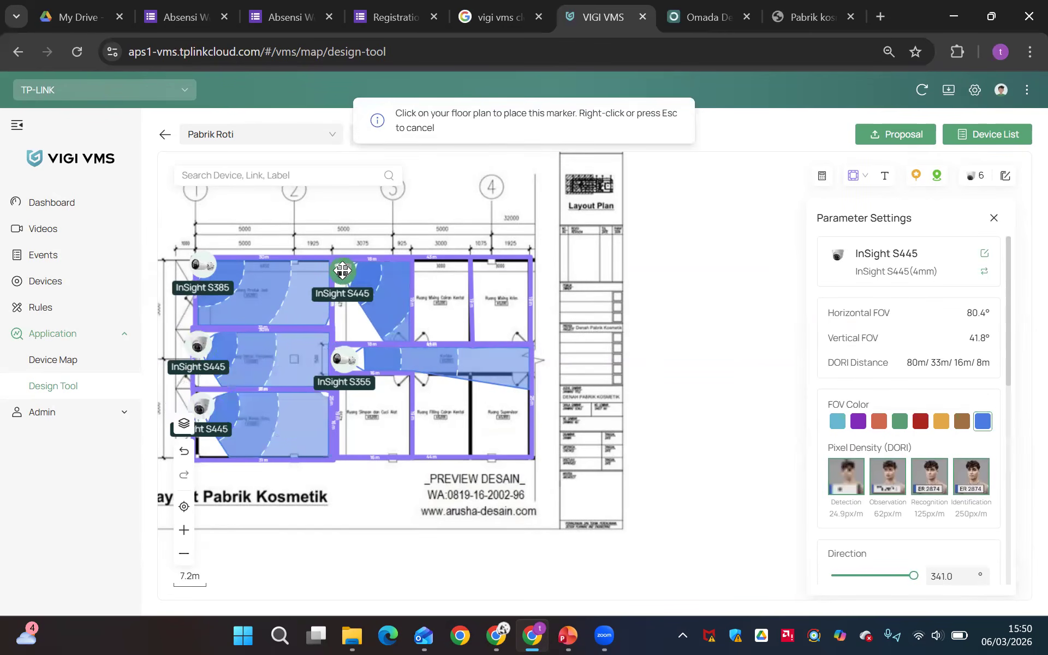
{"action": "left_click", "coordinate": [342, 270]}
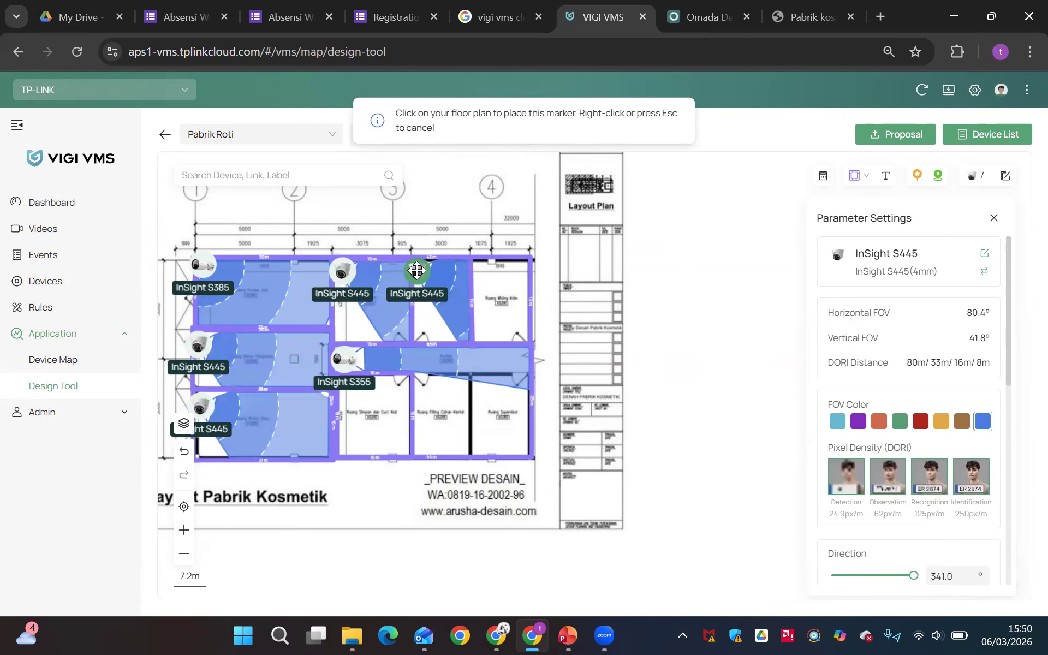
{"action": "left_click", "coordinate": [417, 270]}
{"action": "left_click", "coordinate": [478, 275]}
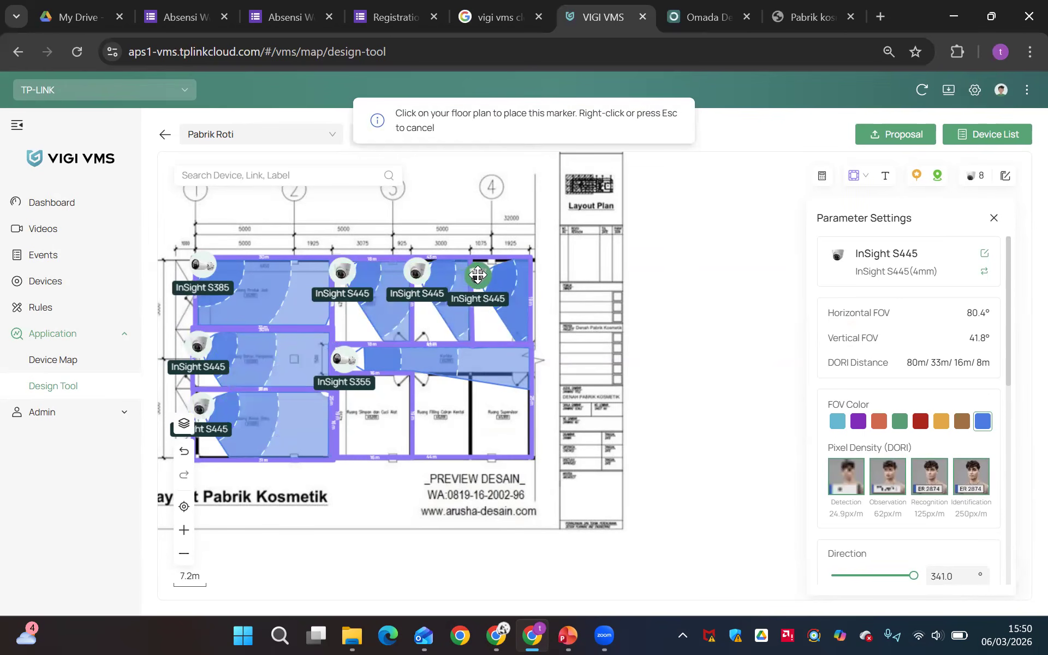
{"action": "key", "text": "Escape"}
Set the corridor InSight S355's mounting to Ceiling Mounting and review its installation parameters
{"action": "left_click", "coordinate": [344, 360]}
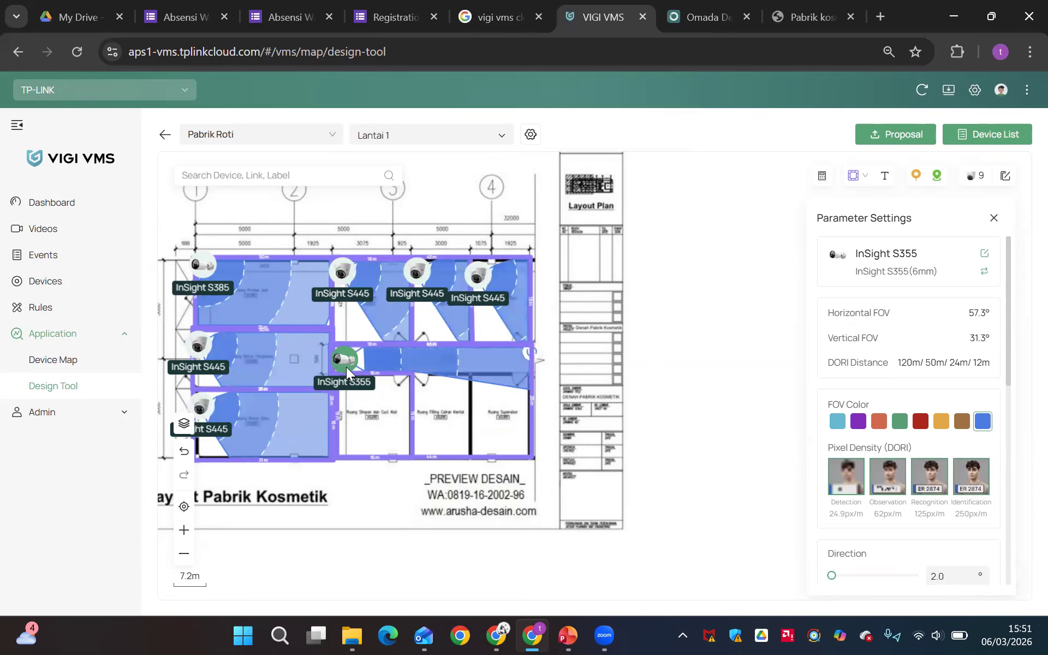
{"action": "scroll", "coordinate": [829, 498], "scroll_direction": "down", "scroll_amount": 5}
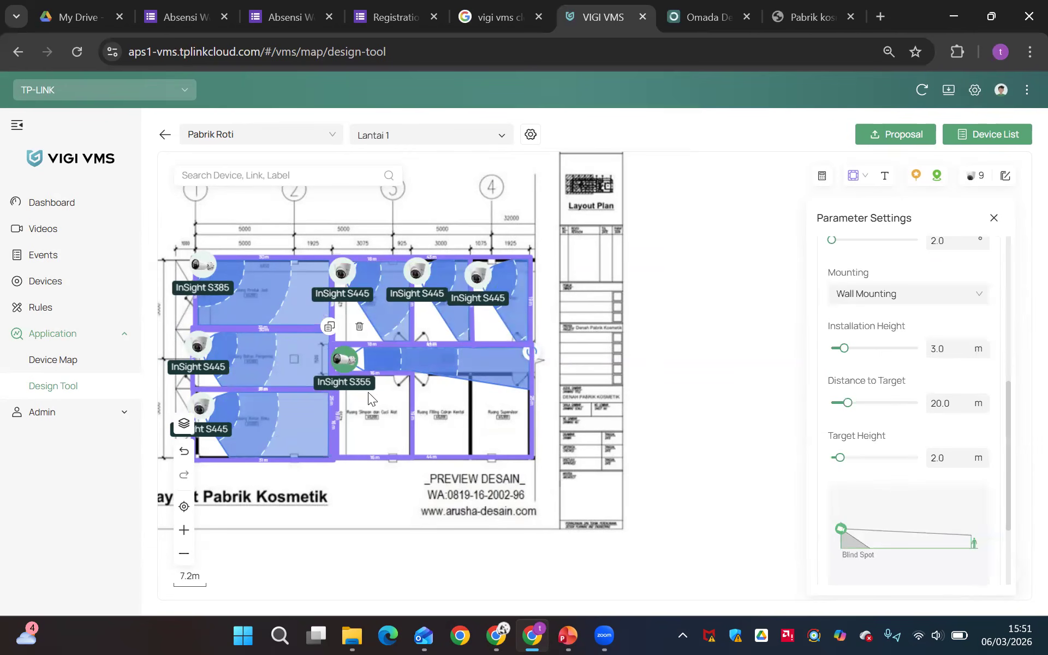
{"action": "left_click", "coordinate": [895, 298]}
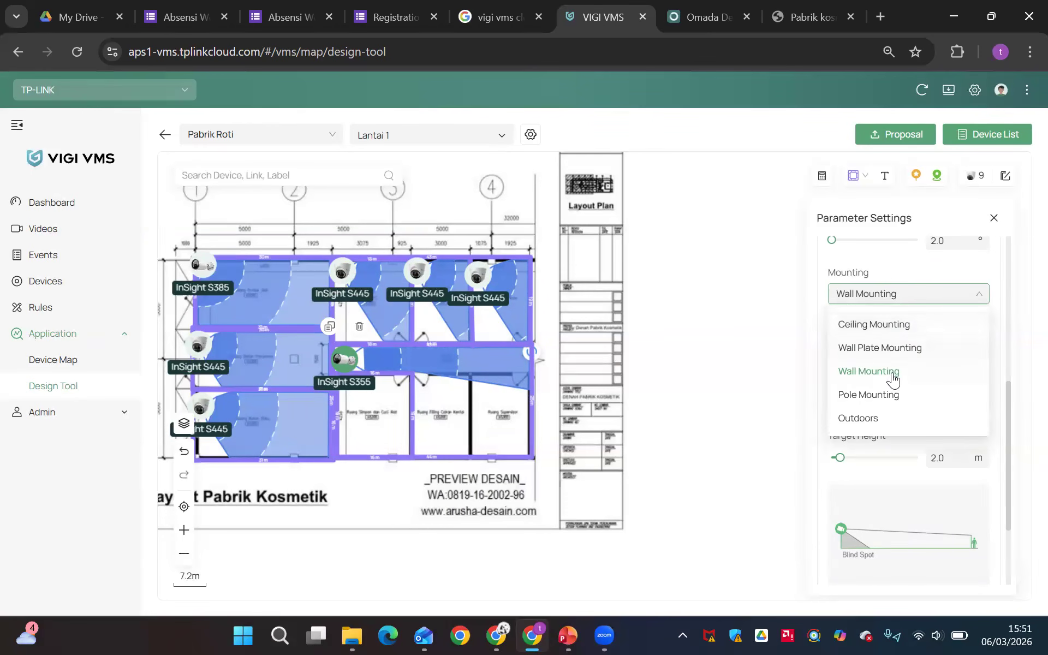
{"action": "left_click", "coordinate": [889, 329]}
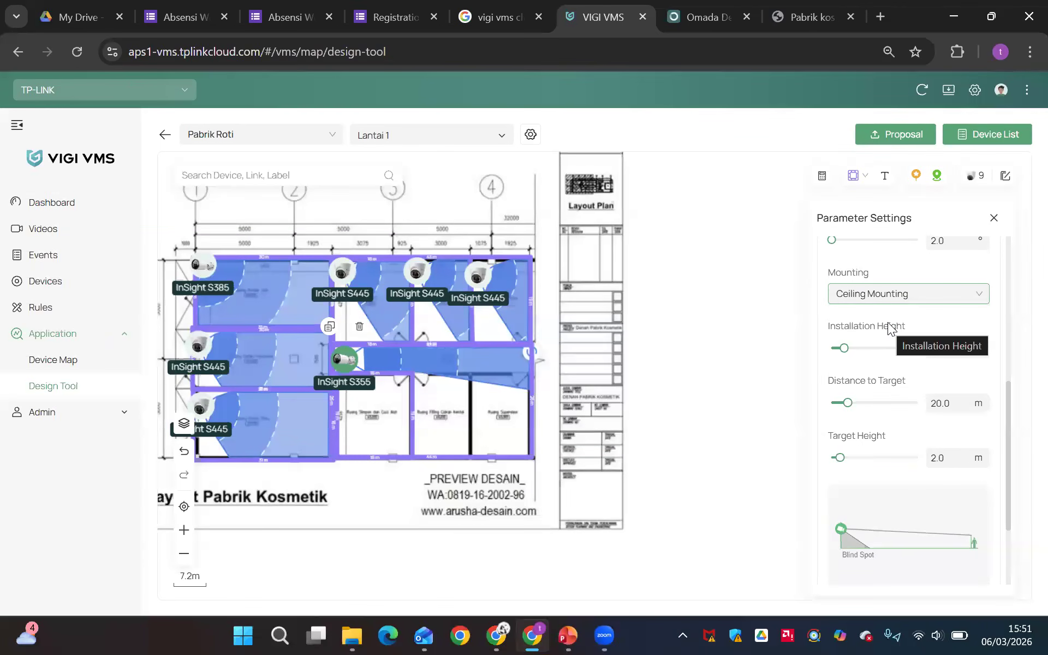
{"action": "scroll", "coordinate": [886, 415], "scroll_direction": "down", "scroll_amount": 3}
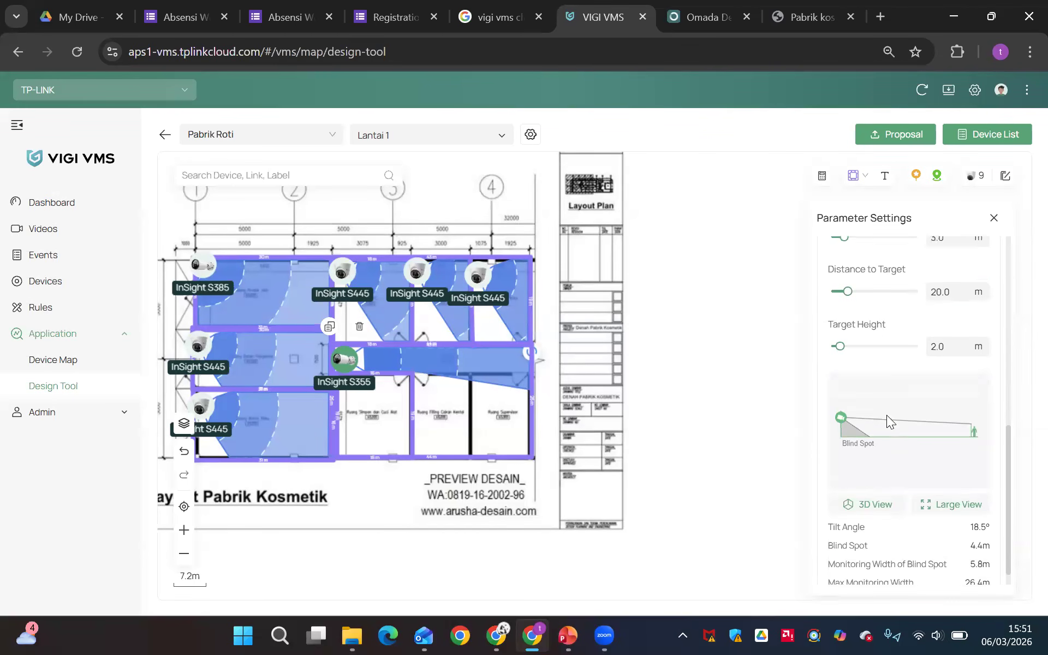
{"action": "scroll", "coordinate": [898, 281], "scroll_direction": "up", "scroll_amount": 3}
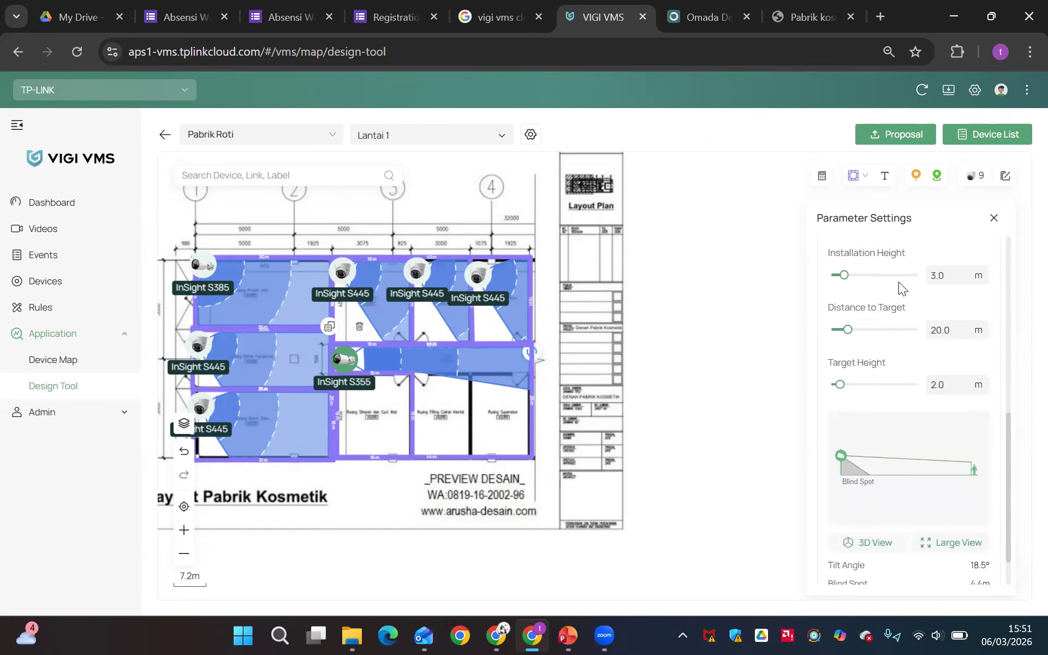
Try installation heights of 5 m and 3 m for the corridor InSight S355 and compare its coverage
{"action": "left_click", "coordinate": [943, 295]}
{"action": "double_click", "coordinate": [943, 294]}
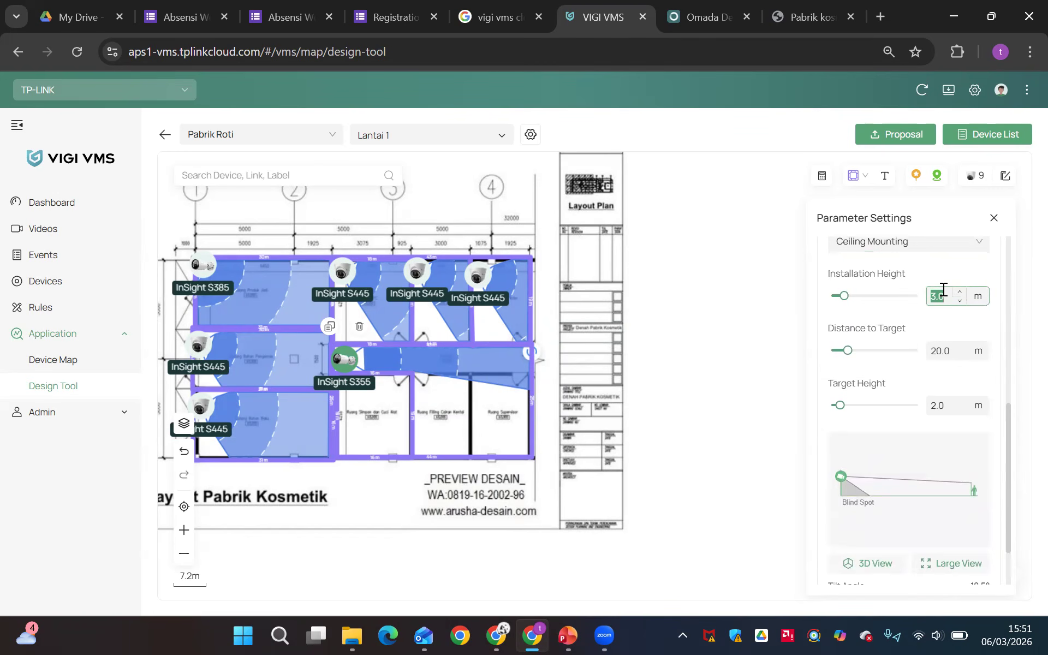
{"action": "type", "text": "5"}
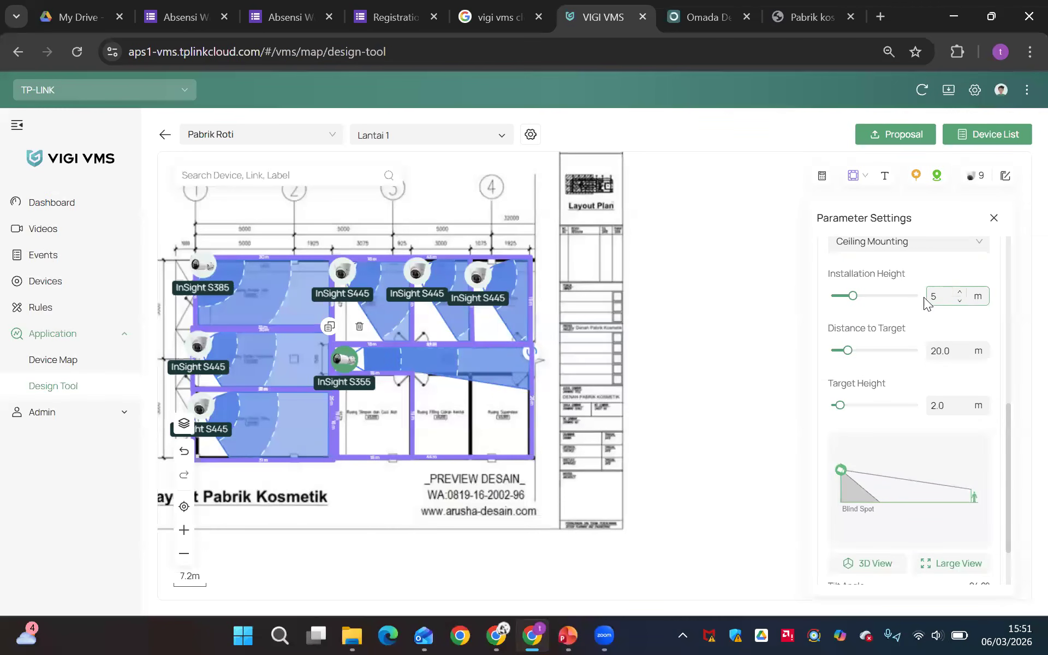
{"action": "left_click", "coordinate": [915, 315]}
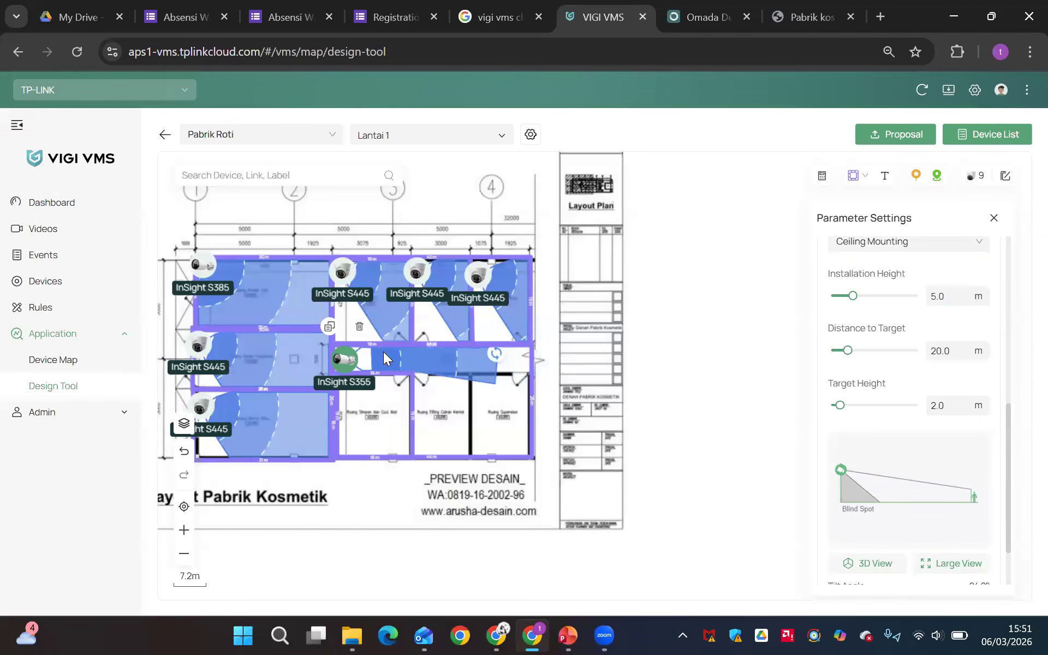
{"action": "left_click", "coordinate": [931, 297]}
{"action": "double_click", "coordinate": [933, 300]}
{"action": "type", "text": "3"}
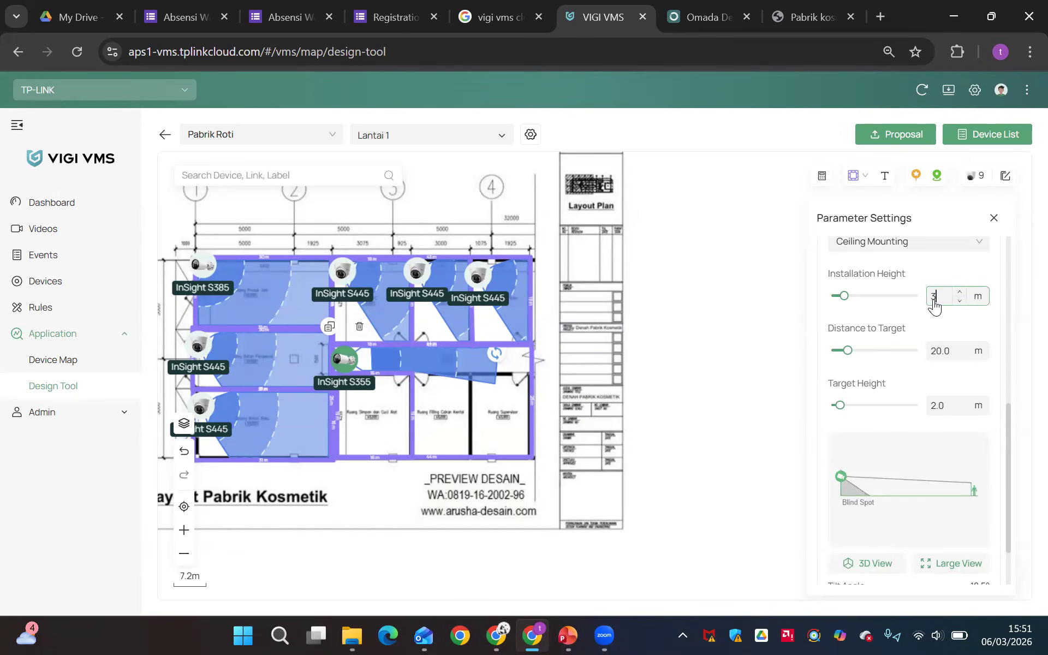
{"action": "left_click", "coordinate": [920, 313]}
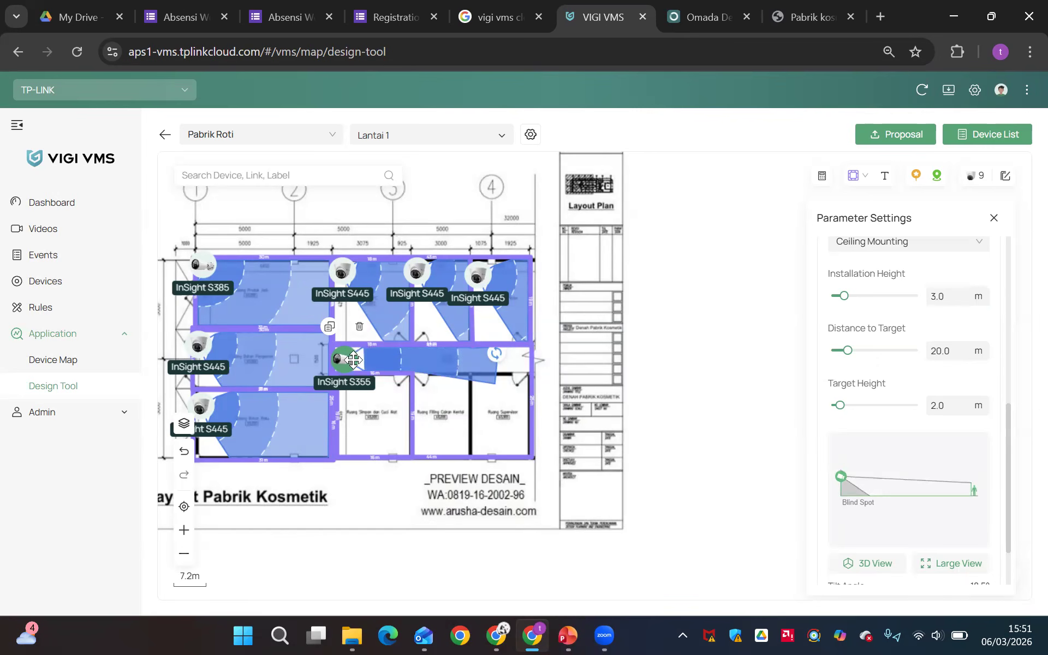
{"action": "left_click_drag", "start_coordinate": [496, 354], "coordinate": [519, 359]}
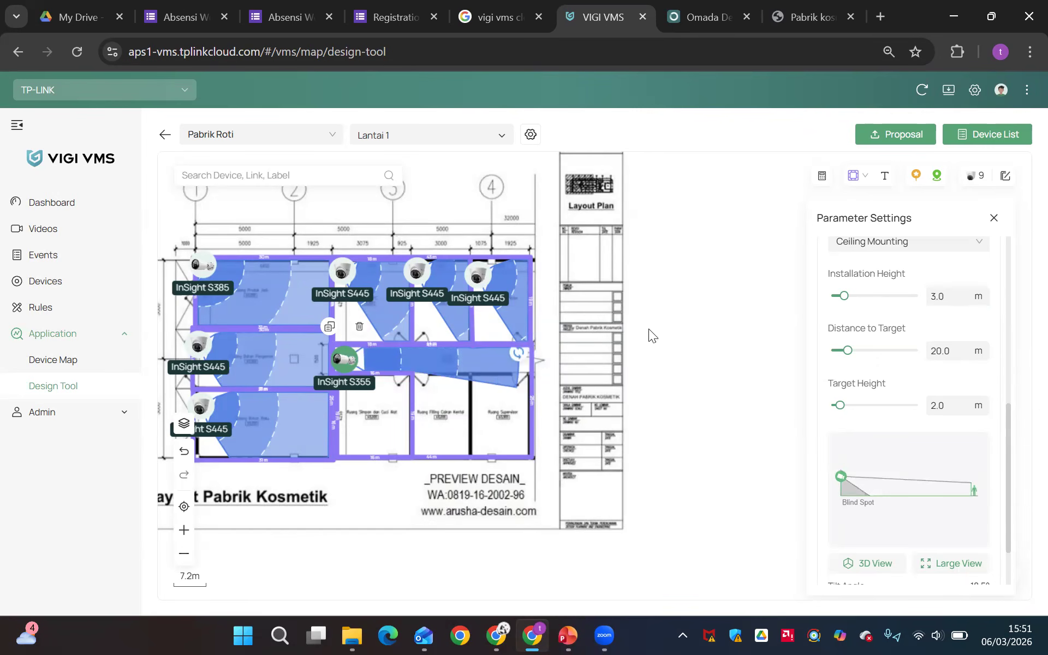
Set the corridor InSight S355's installation height to 5 m
{"action": "double_click", "coordinate": [941, 297]}
{"action": "type", "text": "5"}
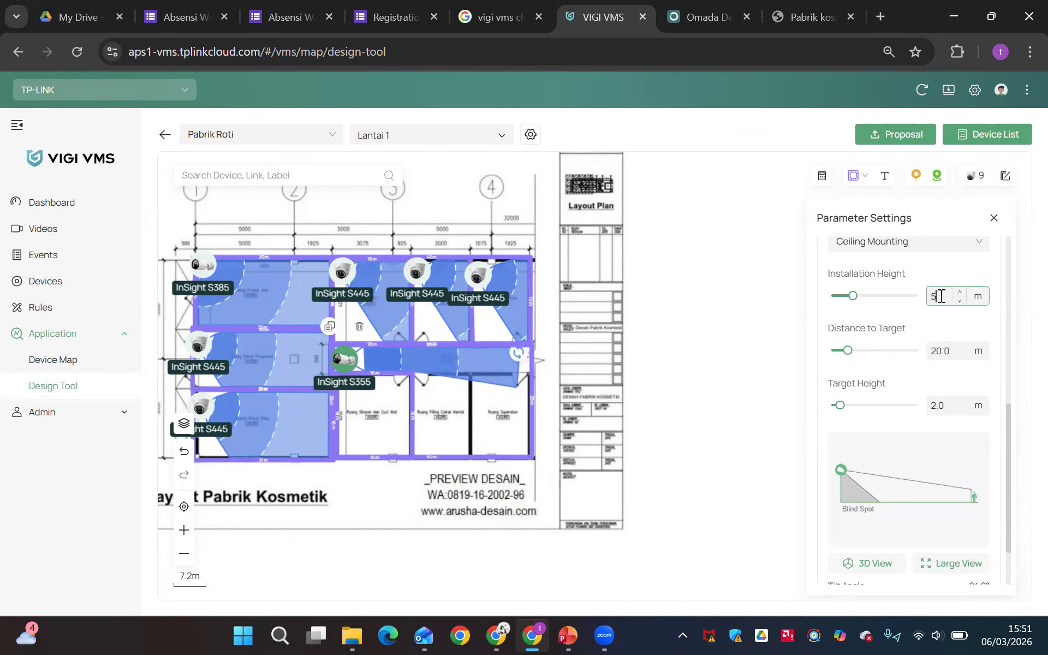
{"action": "left_click", "coordinate": [899, 313]}
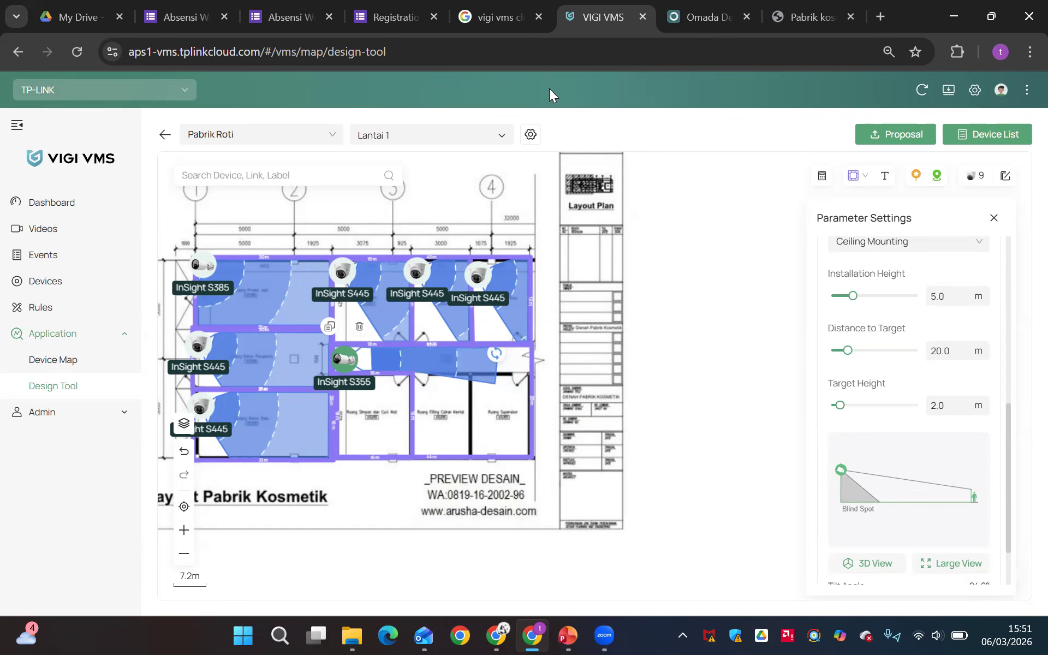
Examine the corridor InSight S355's coverage and blind spot in 3D from several angles
{"action": "scroll", "coordinate": [895, 573], "scroll_direction": "down", "scroll_amount": 2}
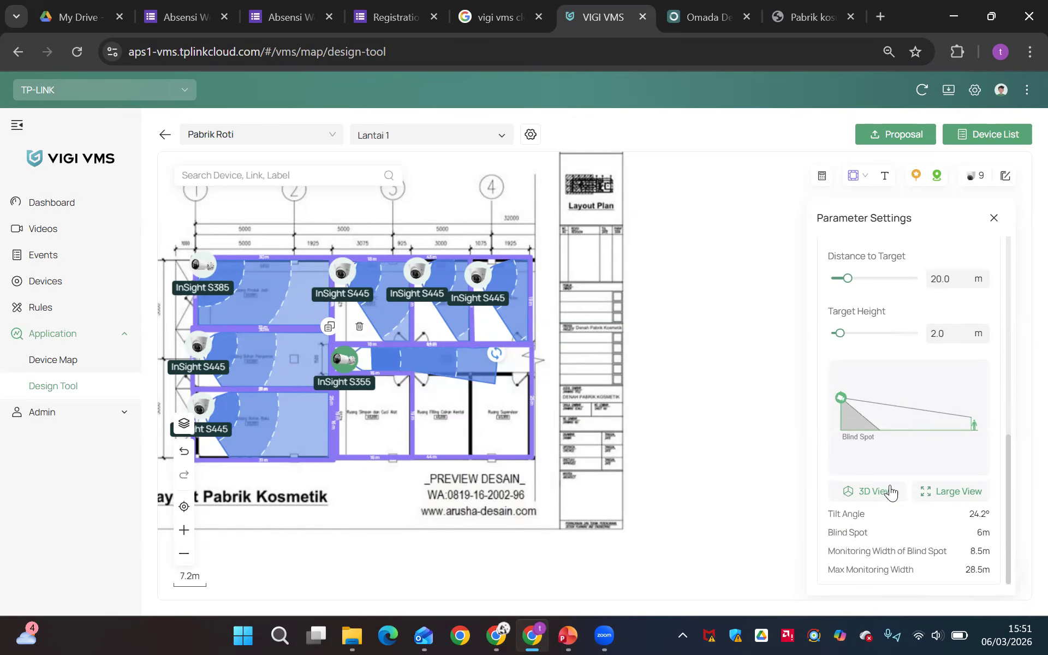
{"action": "left_click", "coordinate": [872, 491]}
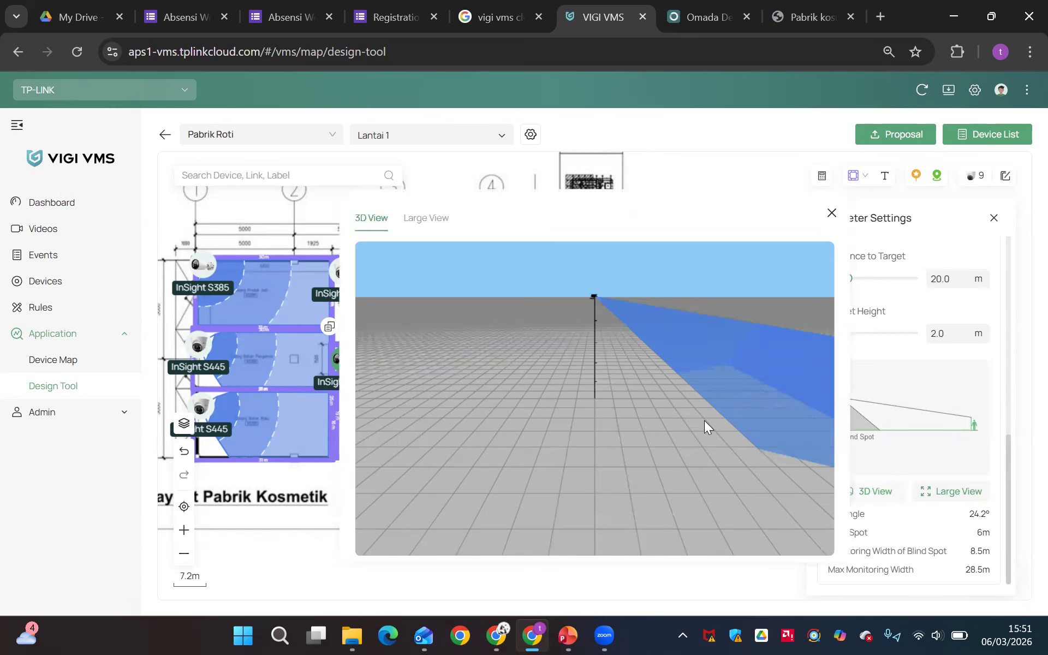
{"action": "left_click_drag", "start_coordinate": [682, 474], "coordinate": [703, 327]}
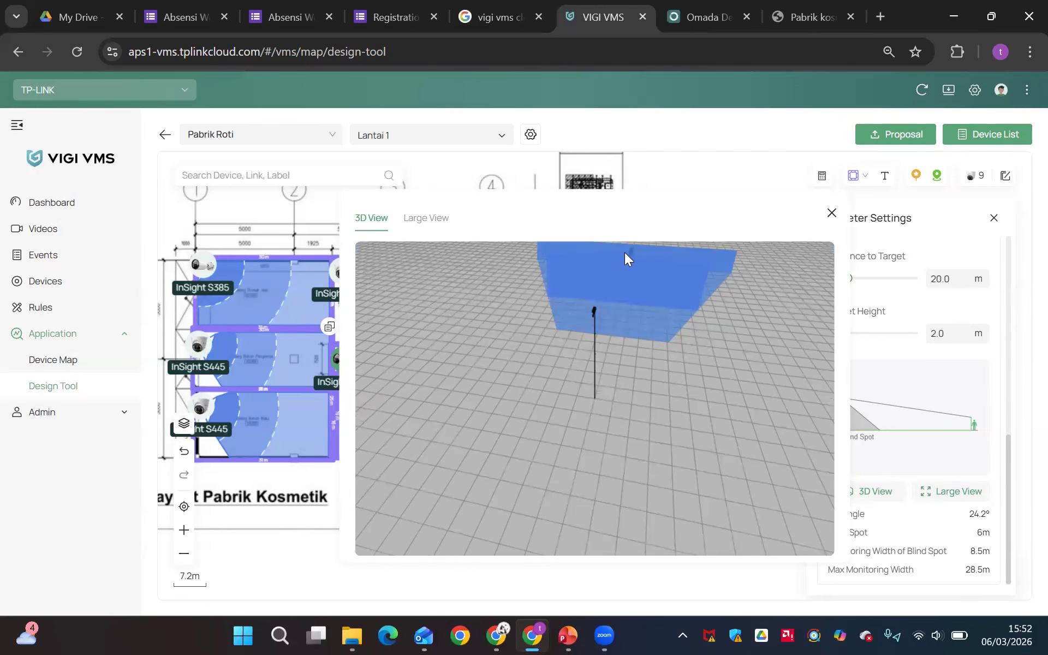
{"action": "left_click_drag", "start_coordinate": [691, 372], "coordinate": [799, 308]}
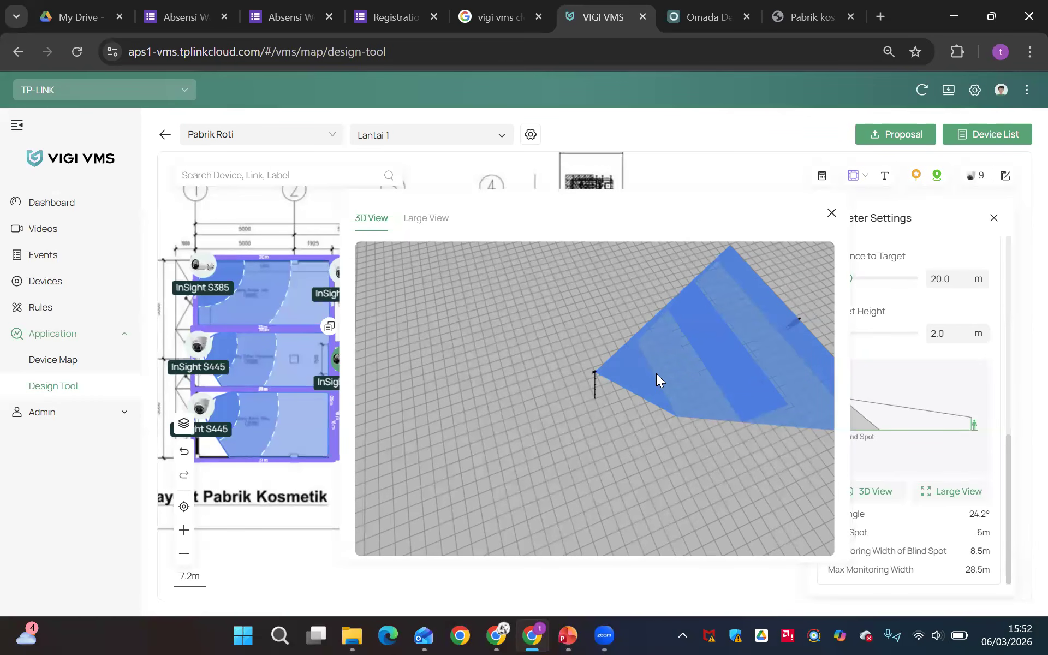
{"action": "left_click", "coordinate": [831, 213]}
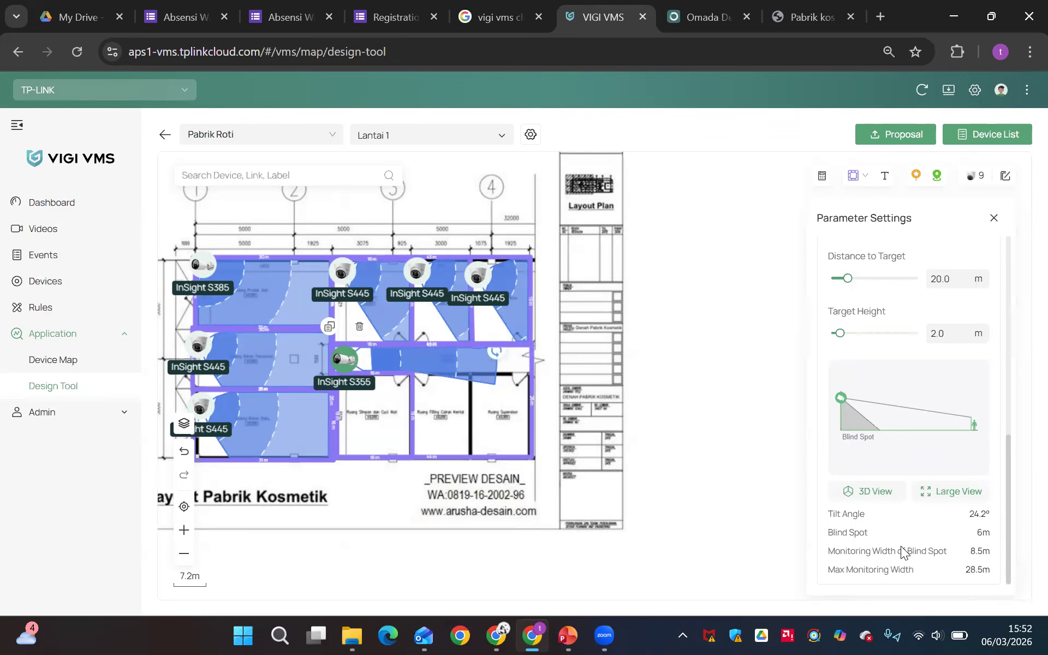
Review the parameter settings of the corridor InSight S355 and the InSight S445 in the lower-left room
{"action": "left_click", "coordinate": [624, 457]}
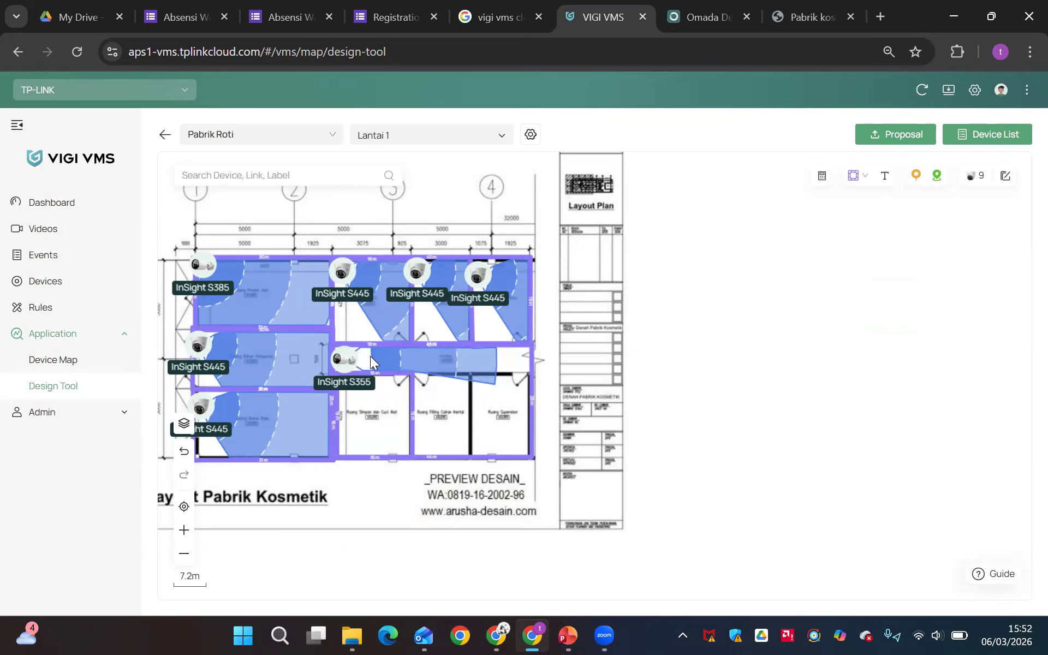
{"action": "left_click", "coordinate": [348, 358]}
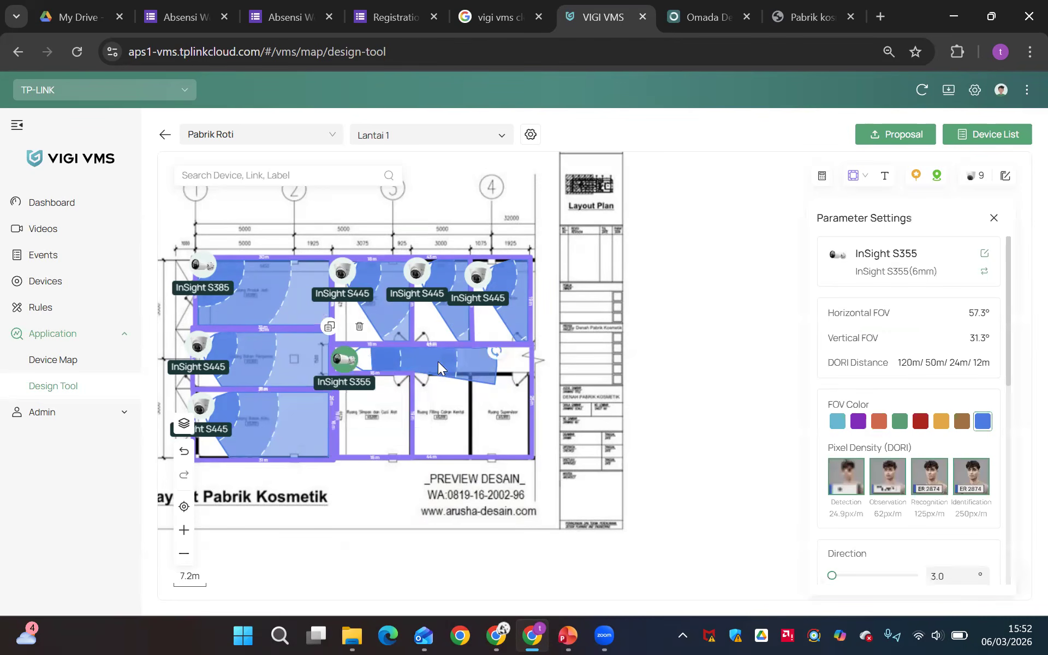
{"action": "left_click", "coordinate": [224, 411]}
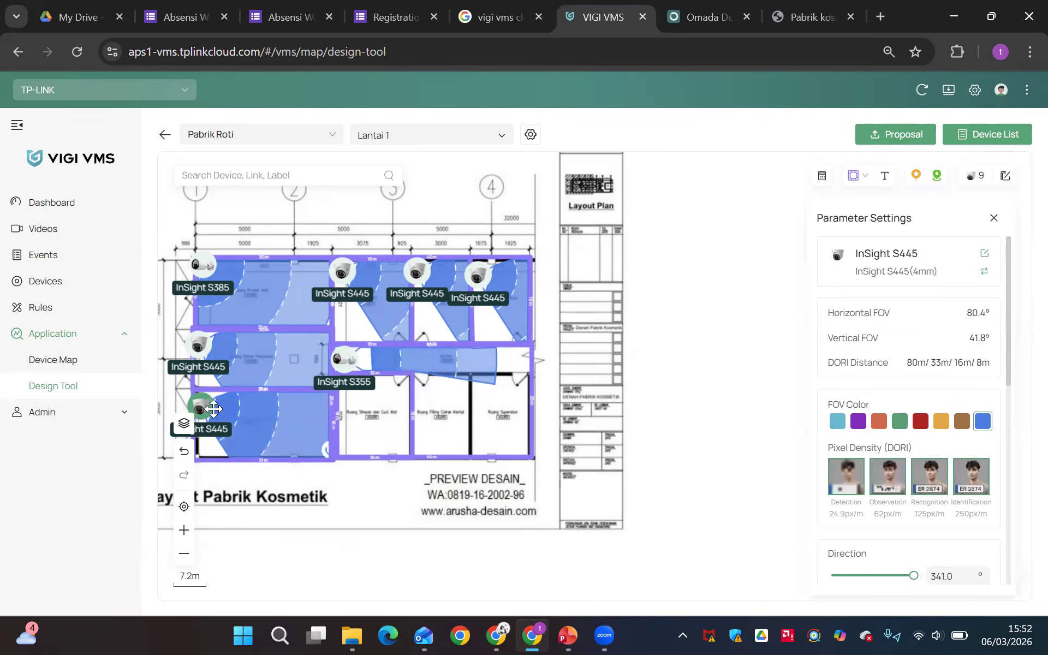
{"action": "scroll", "coordinate": [797, 498], "scroll_direction": "down", "scroll_amount": 3}
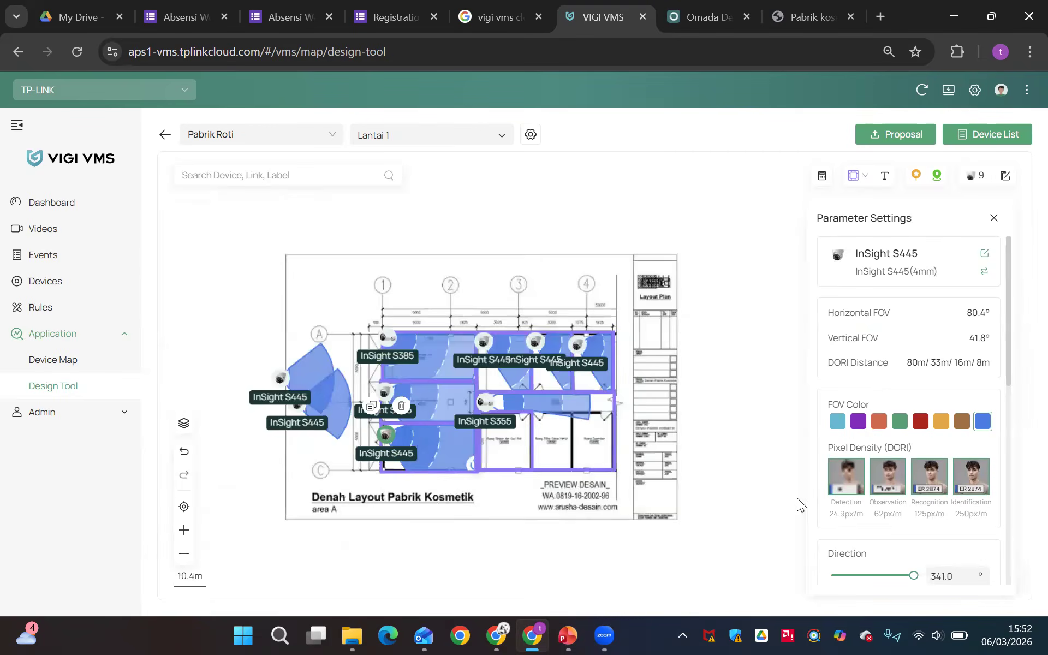
{"action": "scroll", "coordinate": [731, 511], "scroll_direction": "up", "scroll_amount": 2}
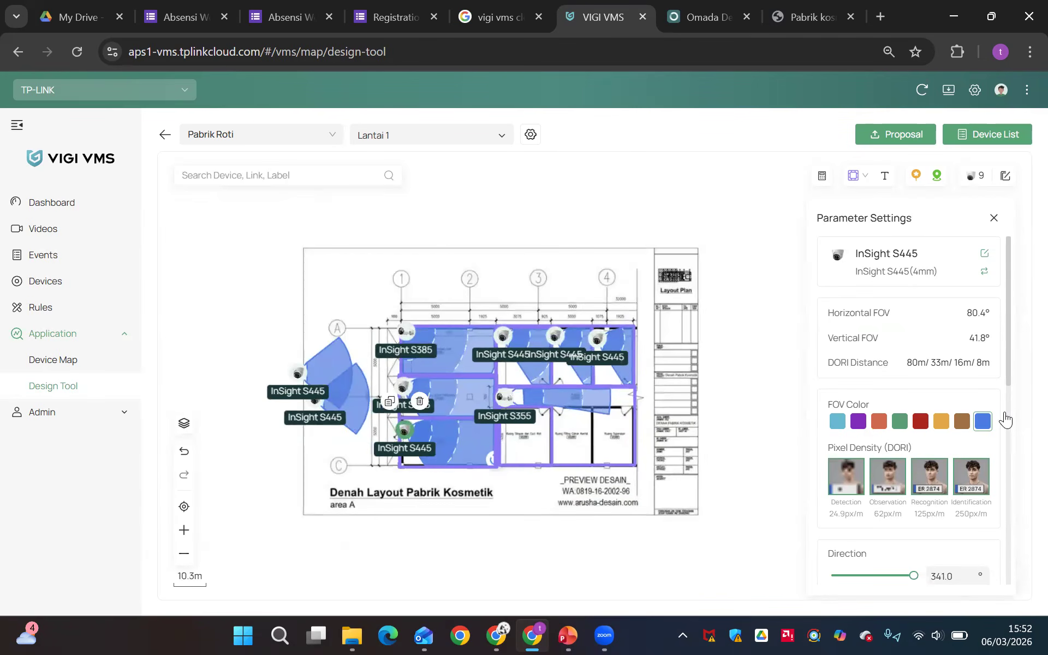
{"action": "scroll", "coordinate": [1006, 419], "scroll_direction": "down", "scroll_amount": 6}
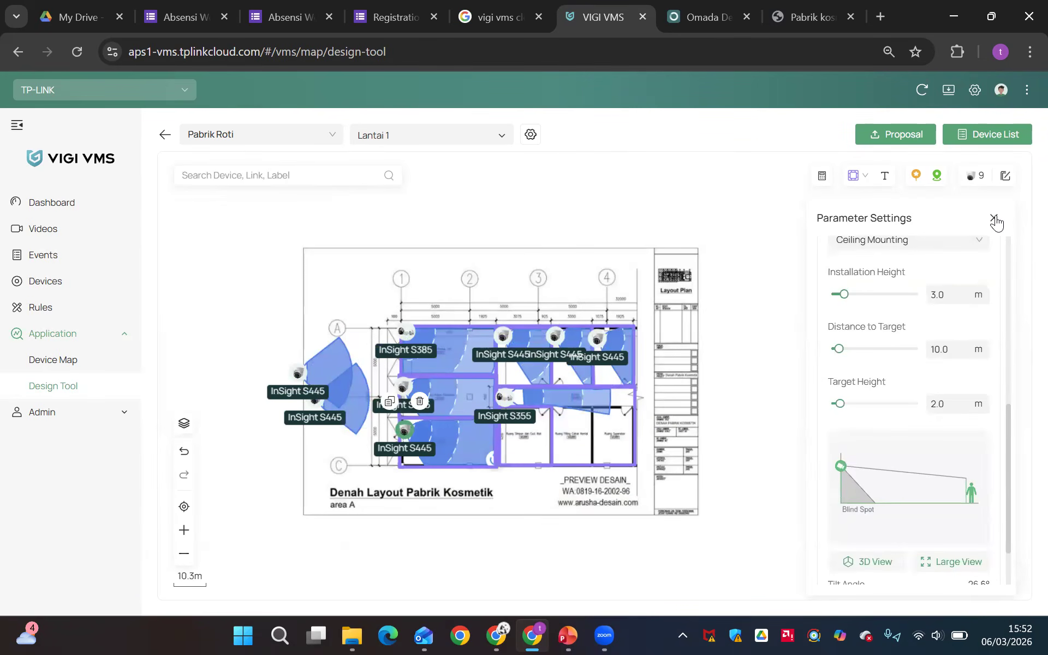
{"action": "left_click", "coordinate": [993, 218]}
Open the catalog of virtual NVRs that can be added to the floor plan
{"action": "left_click", "coordinate": [974, 176]}
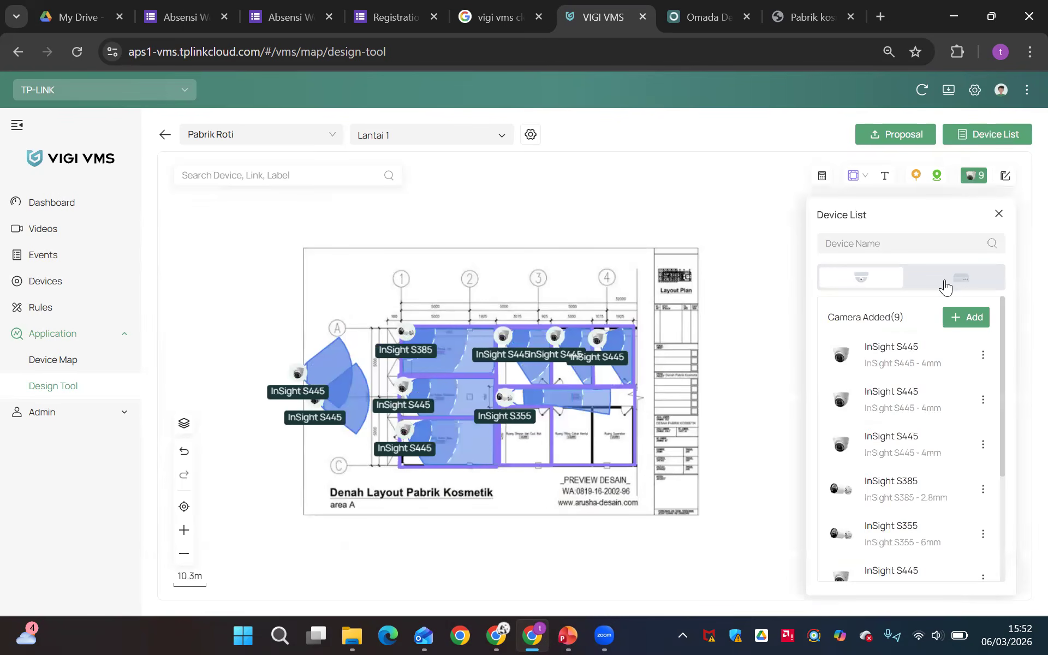
{"action": "left_click", "coordinate": [946, 283]}
{"action": "left_click", "coordinate": [915, 488]}
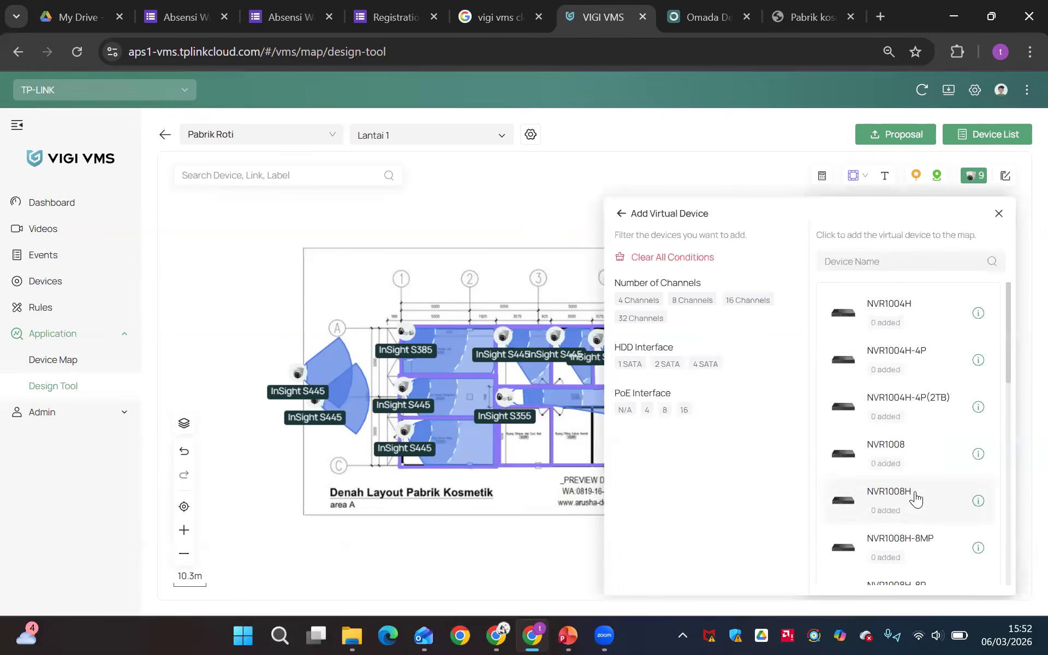
Filter the virtual NVRs to 16-channel models with a 2 SATA HDD interface
{"action": "left_click", "coordinate": [639, 301]}
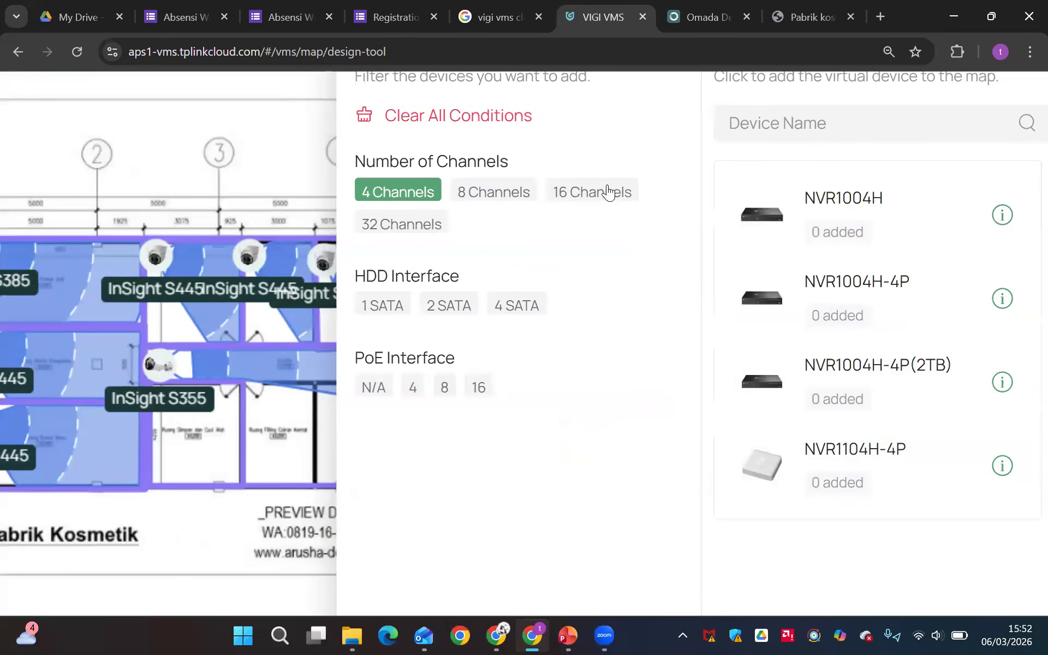
{"action": "left_click", "coordinate": [756, 300]}
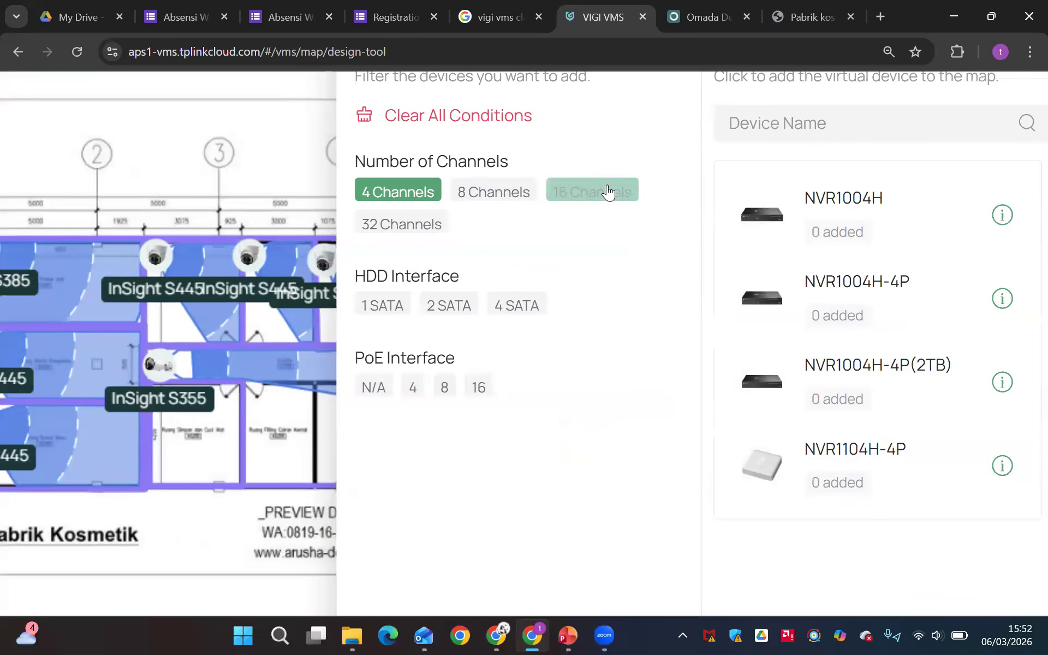
{"action": "scroll", "coordinate": [784, 323], "scroll_direction": "down", "scroll_amount": 3}
{"action": "scroll", "coordinate": [784, 323], "scroll_direction": "up", "scroll_amount": 3}
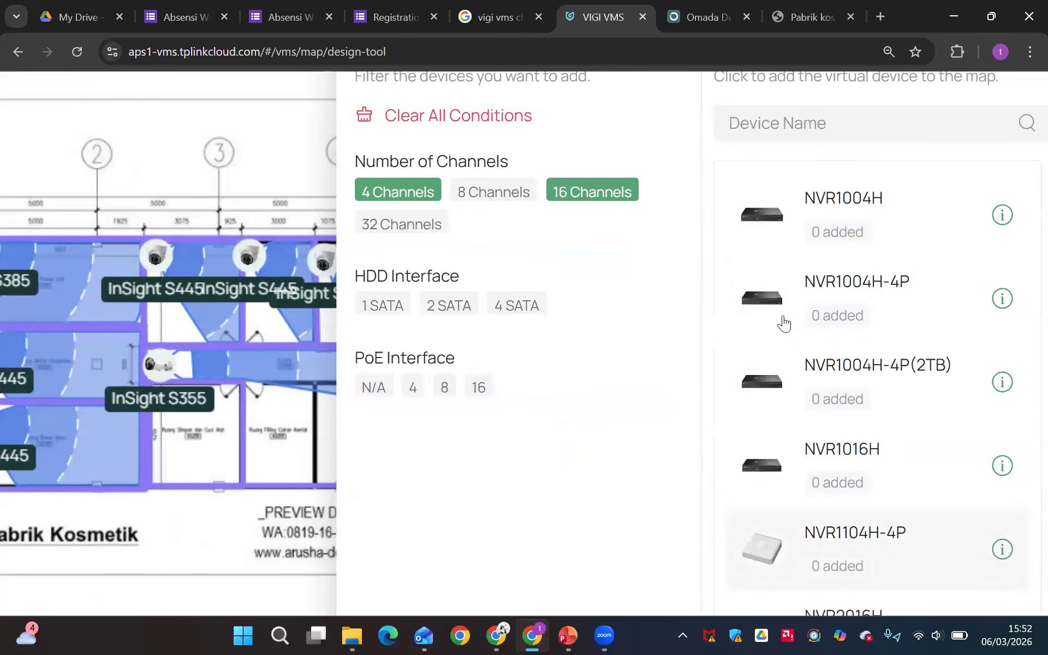
{"action": "left_click", "coordinate": [470, 307]}
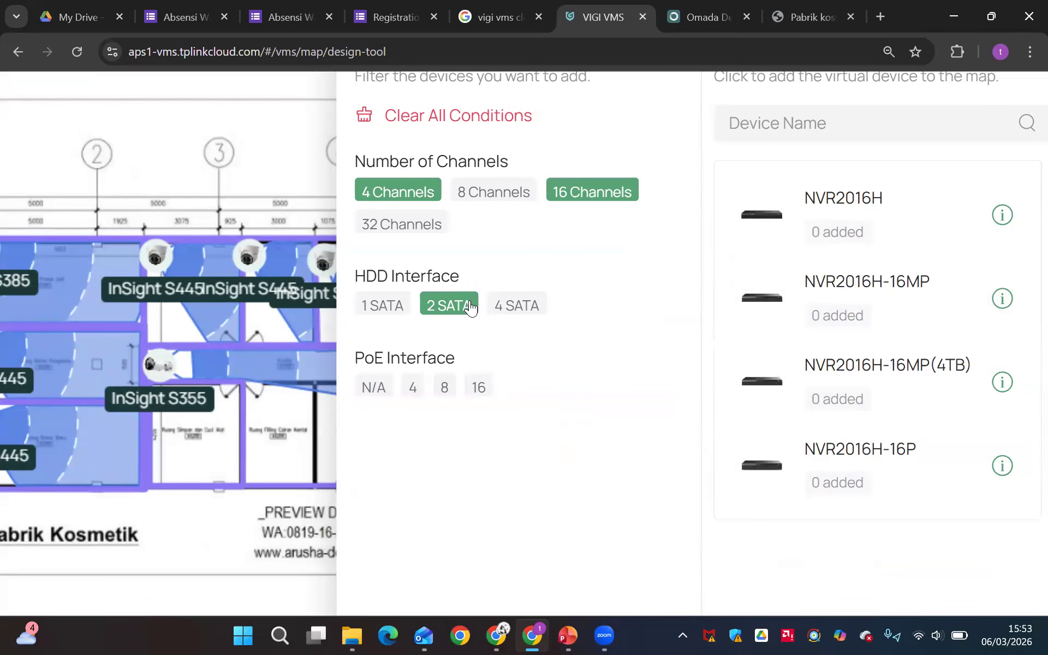
{"action": "left_click", "coordinate": [417, 202]}
{"action": "scroll", "coordinate": [851, 375], "scroll_direction": "down", "scroll_amount": 1}
{"action": "scroll", "coordinate": [851, 375], "scroll_direction": "up", "scroll_amount": 3}
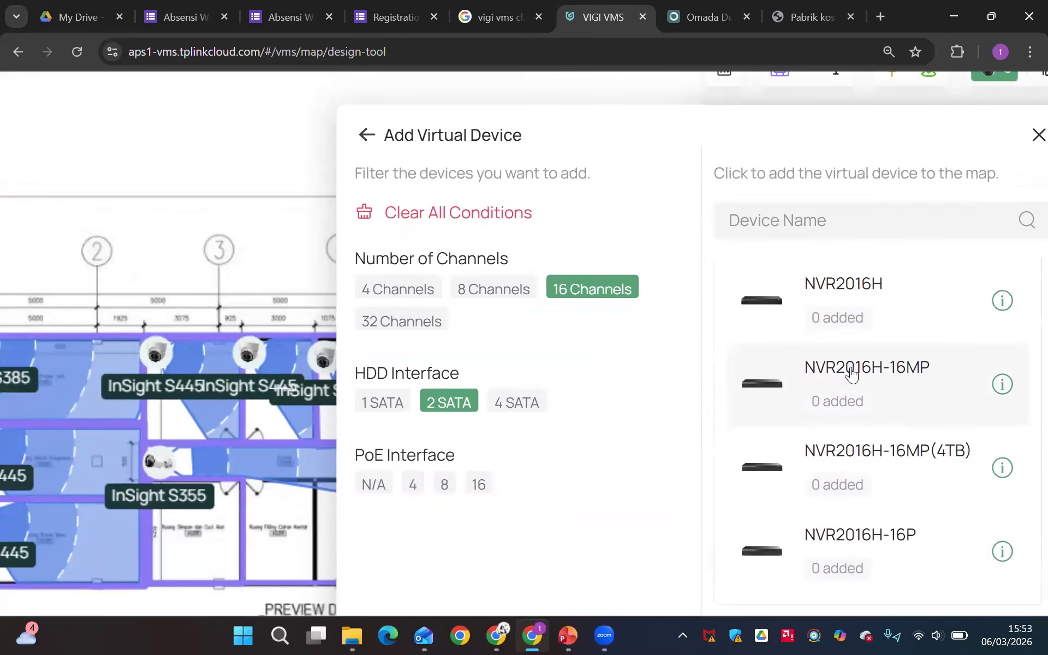
Place one NVR2016H near the bottom wall of the leftmost room below the corridor
{"action": "scroll", "coordinate": [852, 375], "scroll_direction": "right", "scroll_amount": 3}
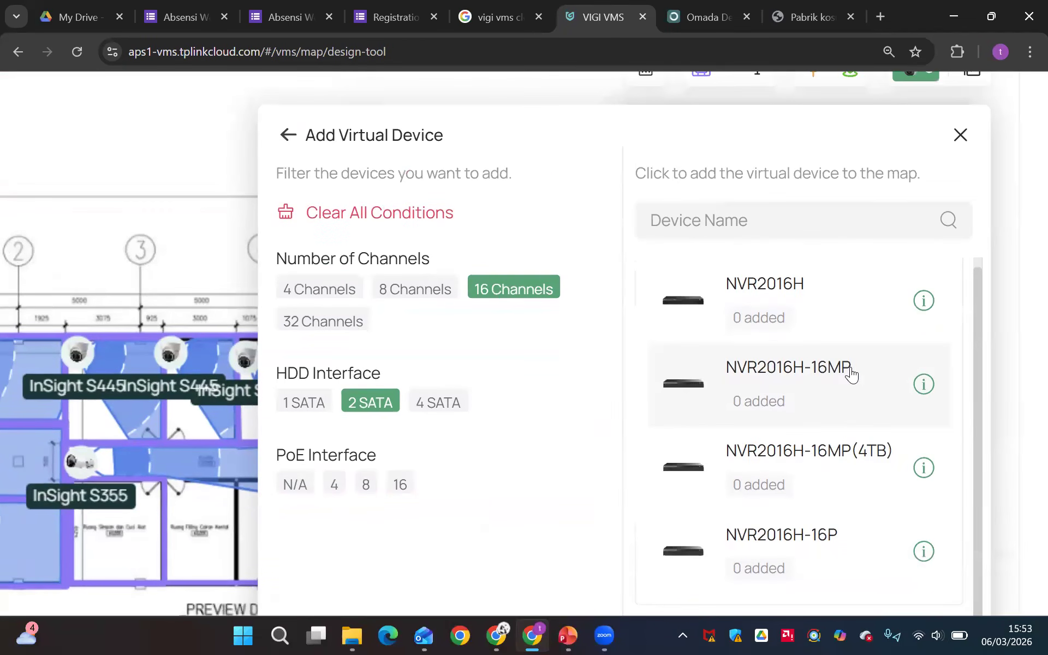
{"action": "left_click", "coordinate": [823, 306]}
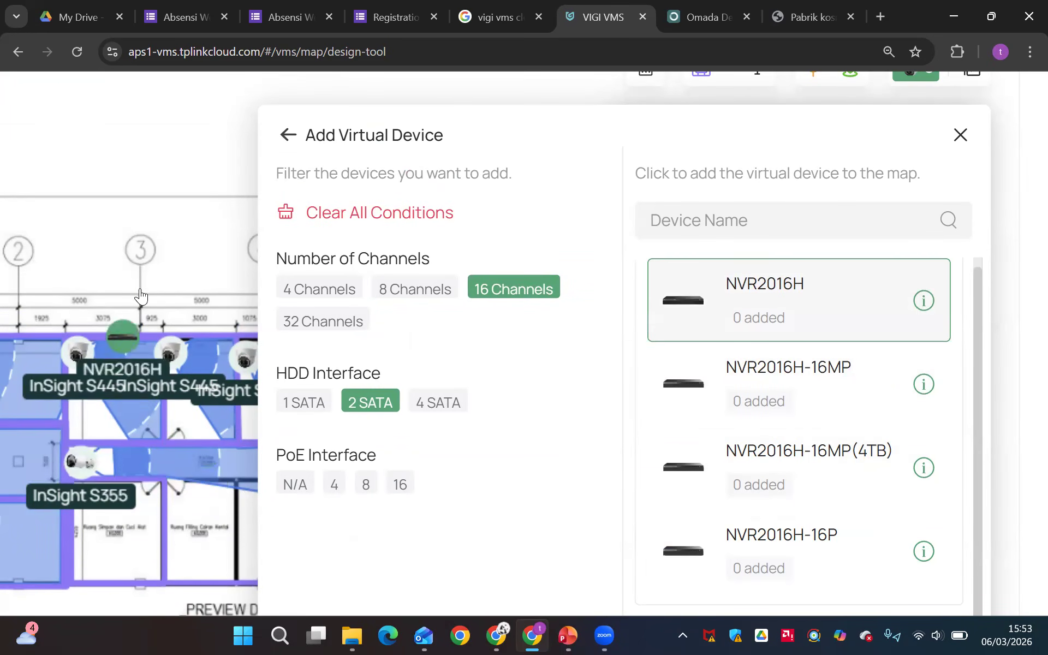
{"action": "left_click", "coordinate": [94, 566]}
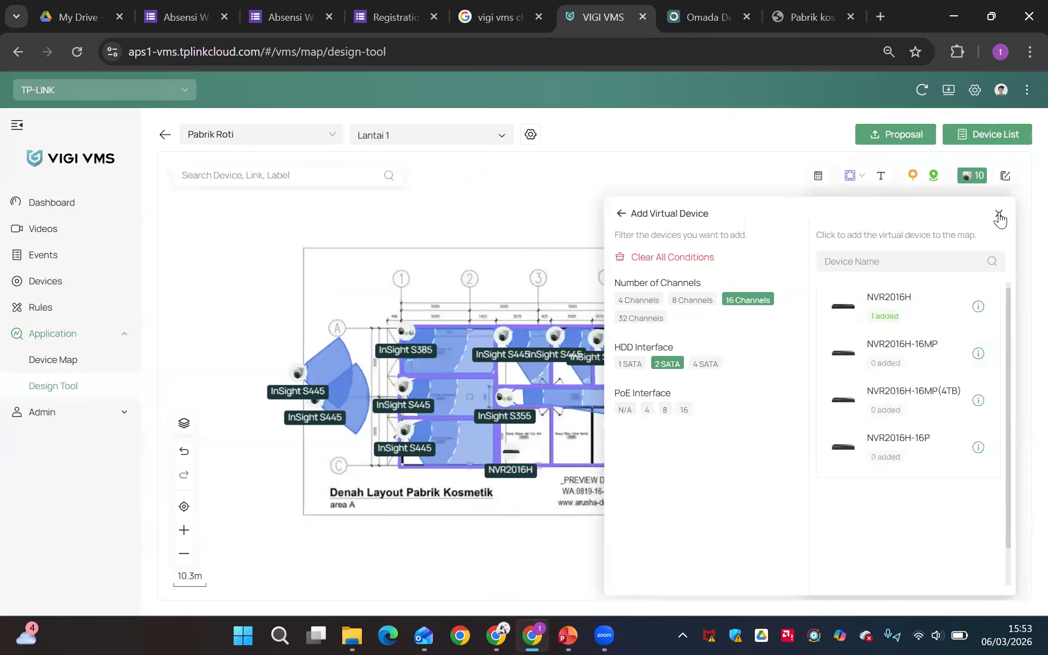
{"action": "left_click", "coordinate": [998, 213]}
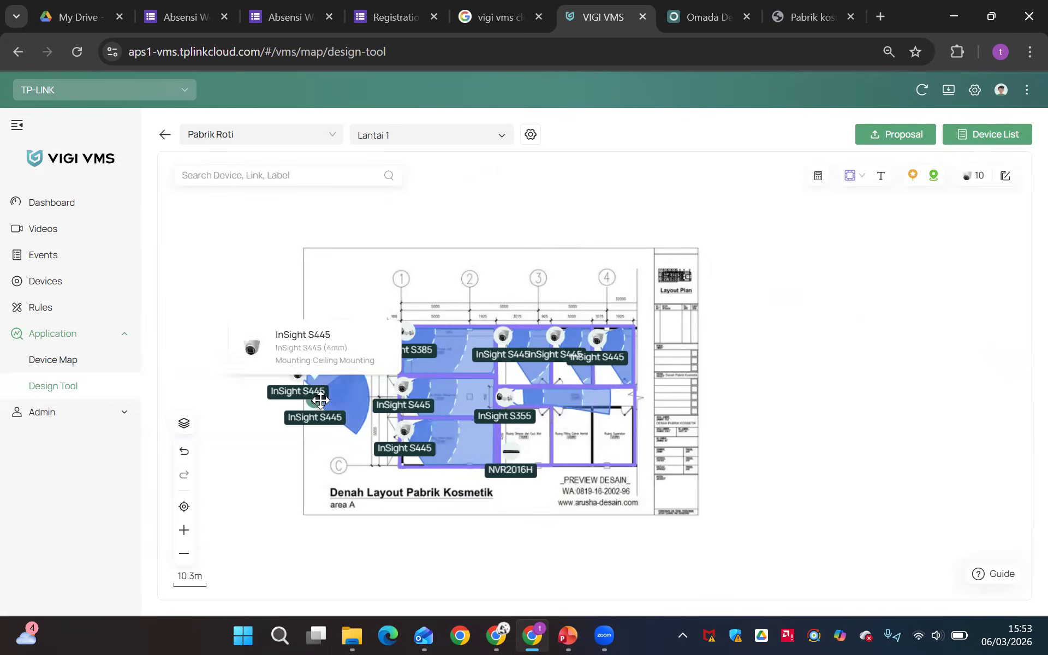
Calculate the project's estimated storage usage with H265+ encoding and 30 days of video retention
{"action": "left_click", "coordinate": [811, 183]}
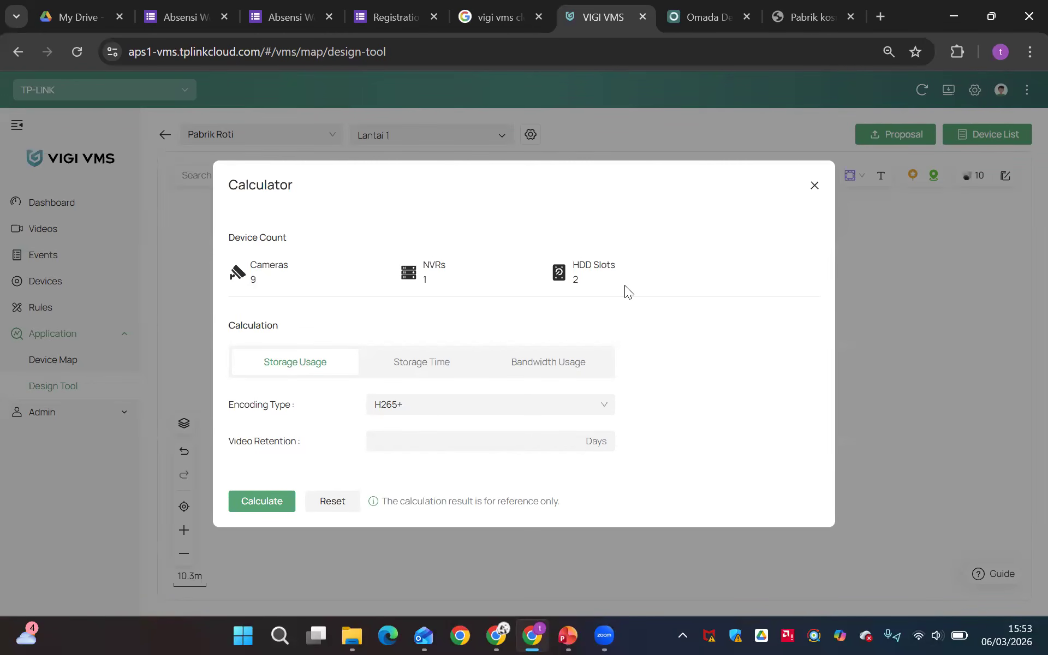
{"action": "left_click", "coordinate": [417, 434]}
{"action": "type", "text": "30"}
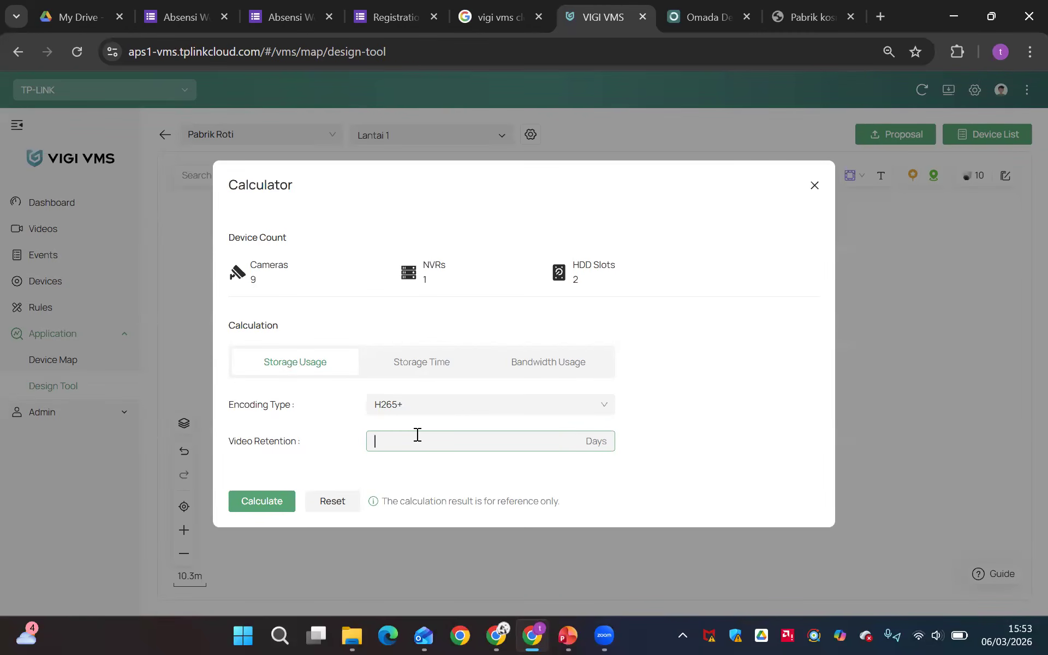
{"action": "left_click", "coordinate": [275, 505]}
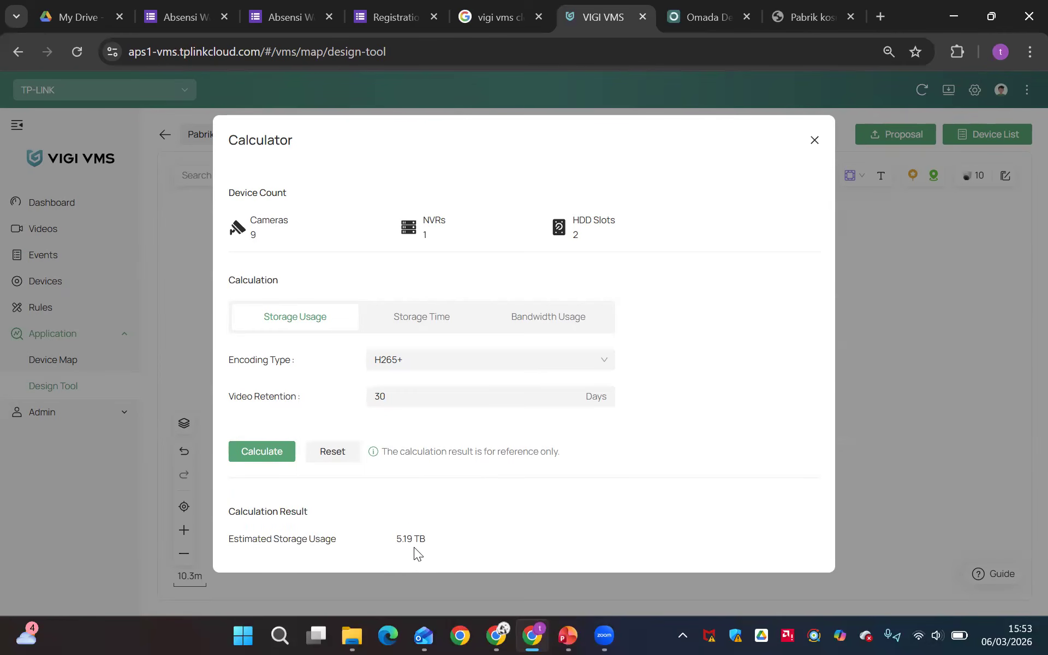
{"action": "scroll", "coordinate": [395, 538], "scroll_direction": "up", "scroll_amount": 5}
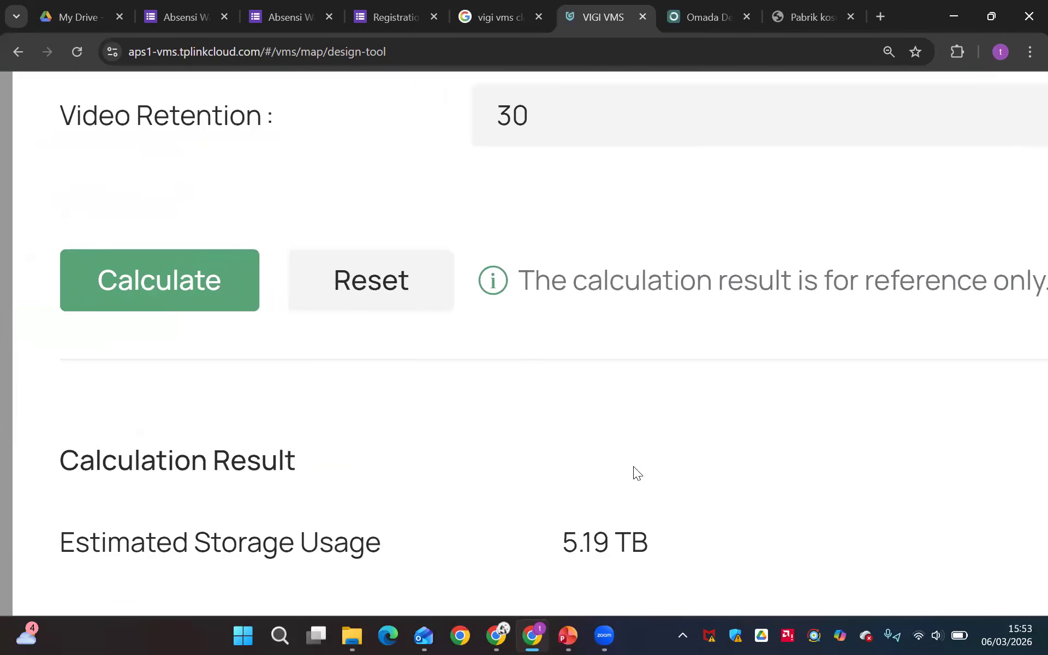
{"action": "scroll", "coordinate": [633, 466], "scroll_direction": "down", "scroll_amount": 5}
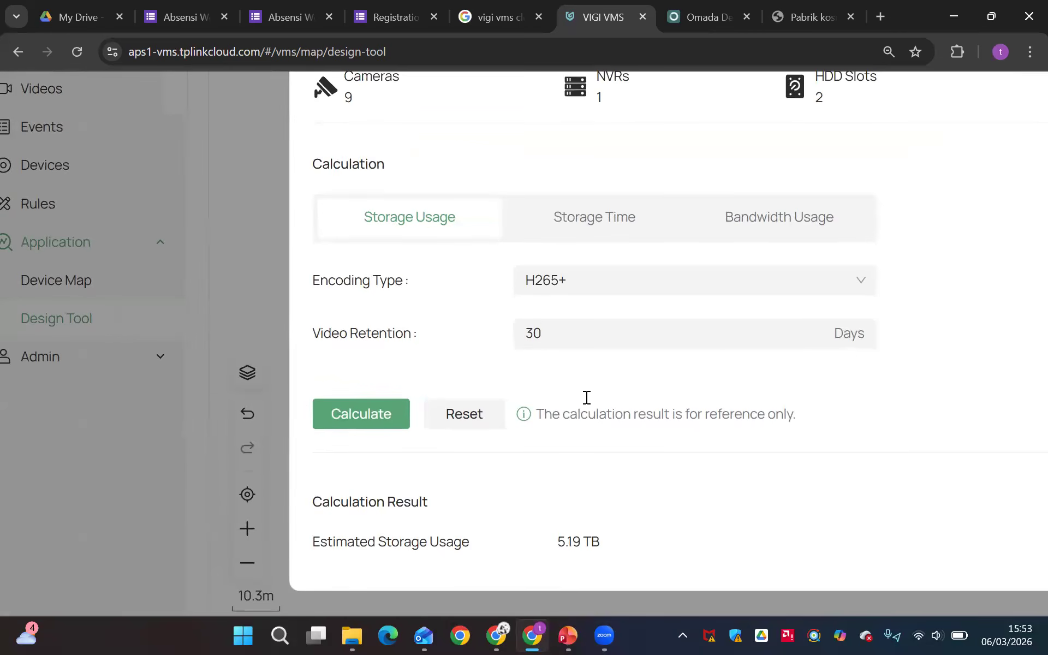
Calculate the project's estimated storage time with H265+ encoding and an HDD volume of 16 TB
{"action": "scroll", "coordinate": [568, 366], "scroll_direction": "right", "scroll_amount": 1}
{"action": "scroll", "coordinate": [567, 366], "scroll_direction": "up", "scroll_amount": 1}
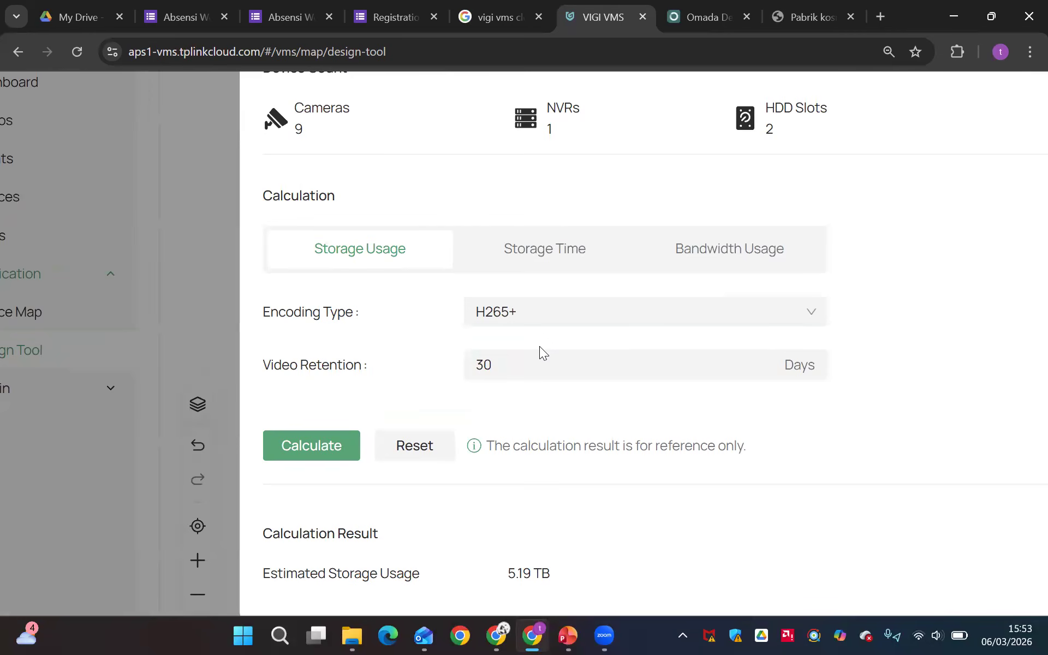
{"action": "scroll", "coordinate": [611, 348], "scroll_direction": "down", "scroll_amount": 5}
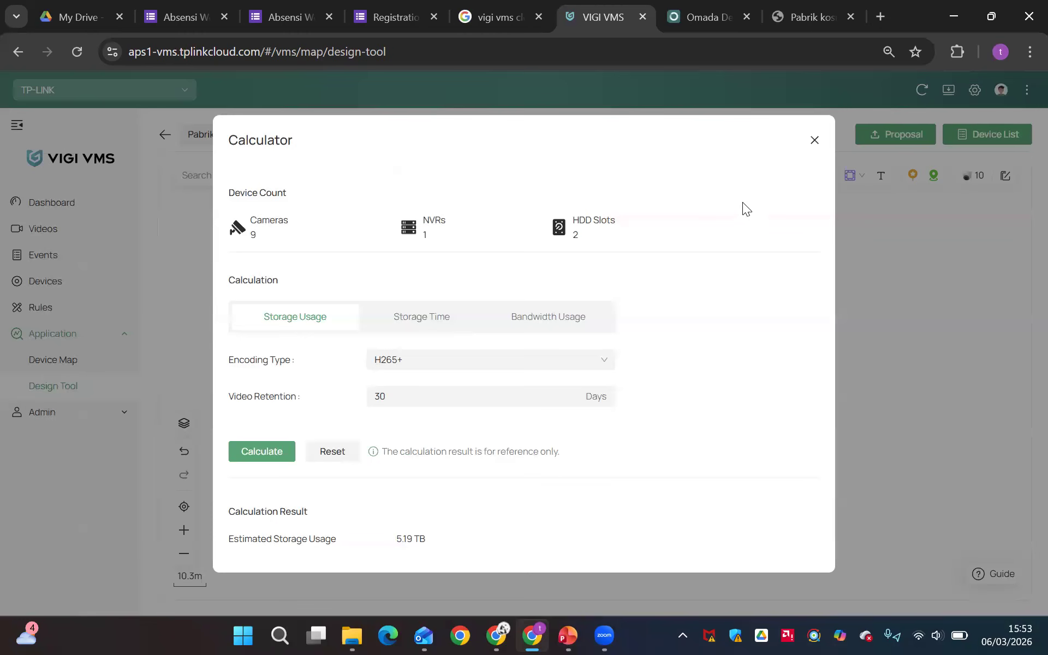
{"action": "left_click", "coordinate": [411, 317]}
{"action": "left_click", "coordinate": [415, 443]}
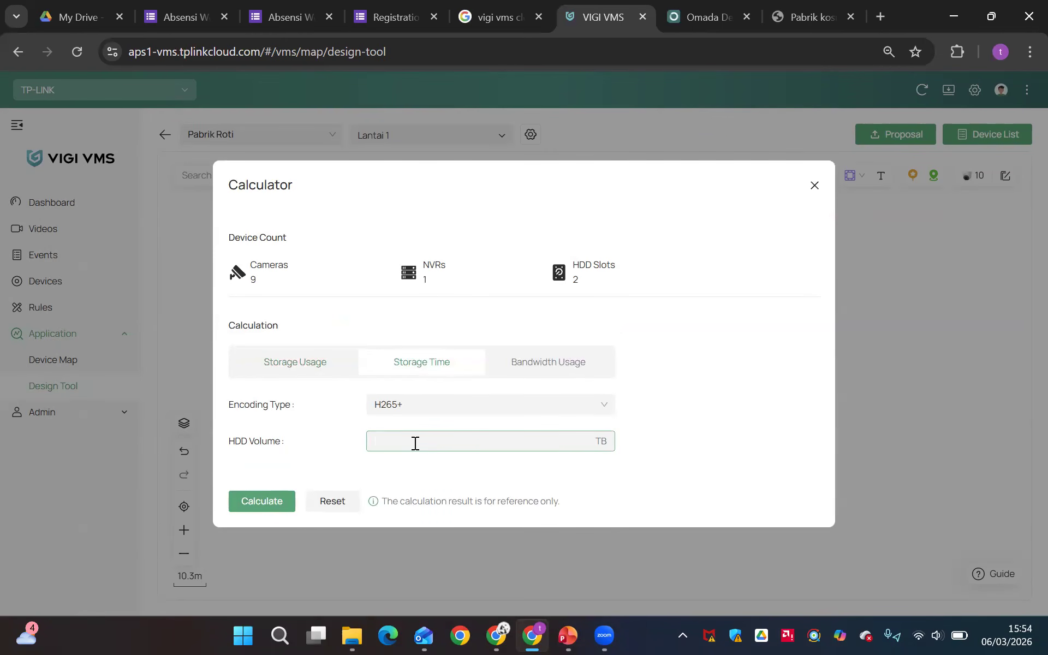
{"action": "type", "text": "16"}
{"action": "left_click", "coordinate": [254, 500]}
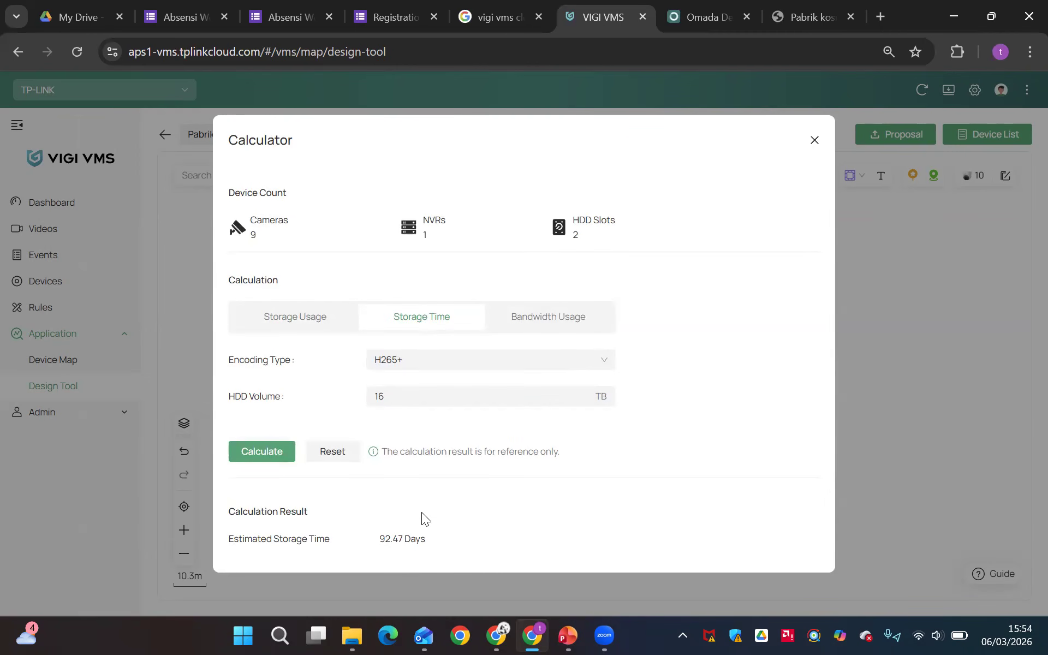
Calculate the project's estimated bandwidth usage with H265+ encoding
{"action": "left_click", "coordinate": [562, 319]}
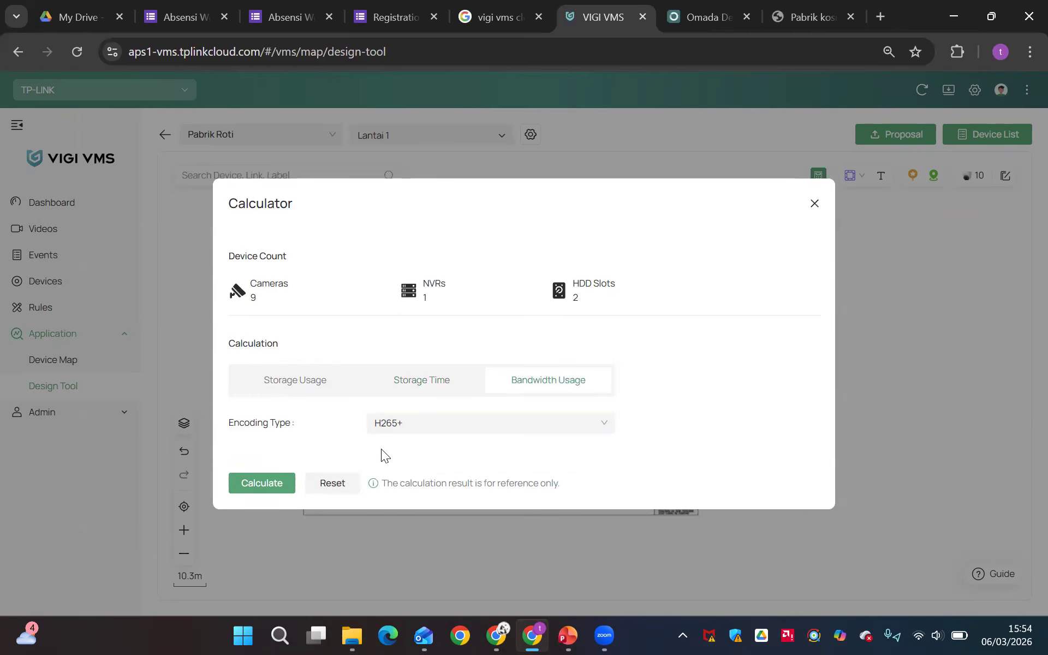
{"action": "left_click", "coordinate": [272, 486]}
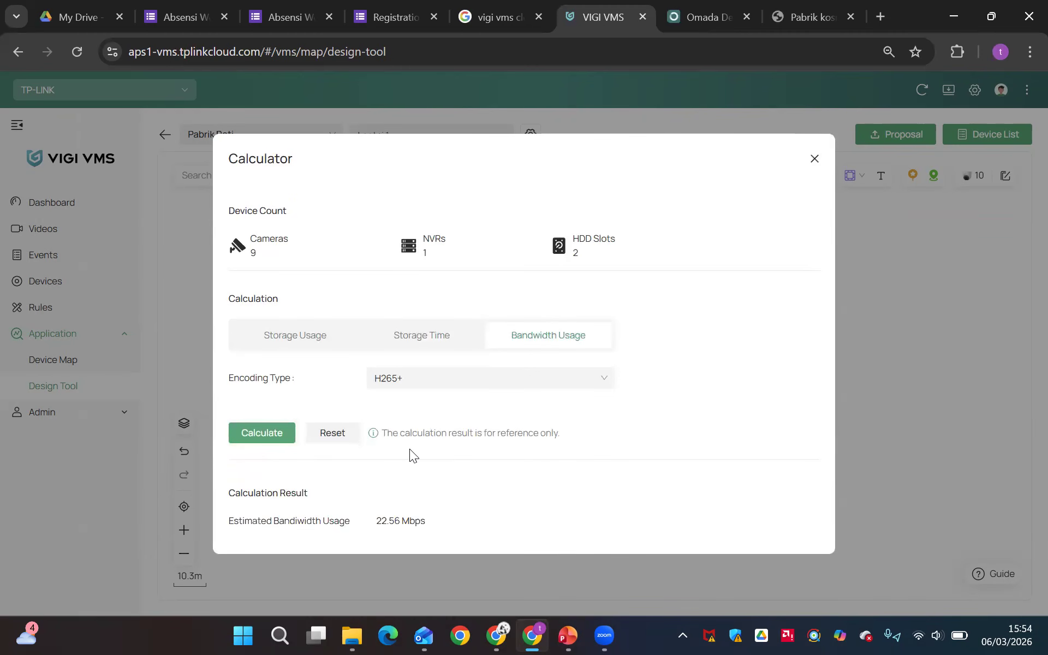
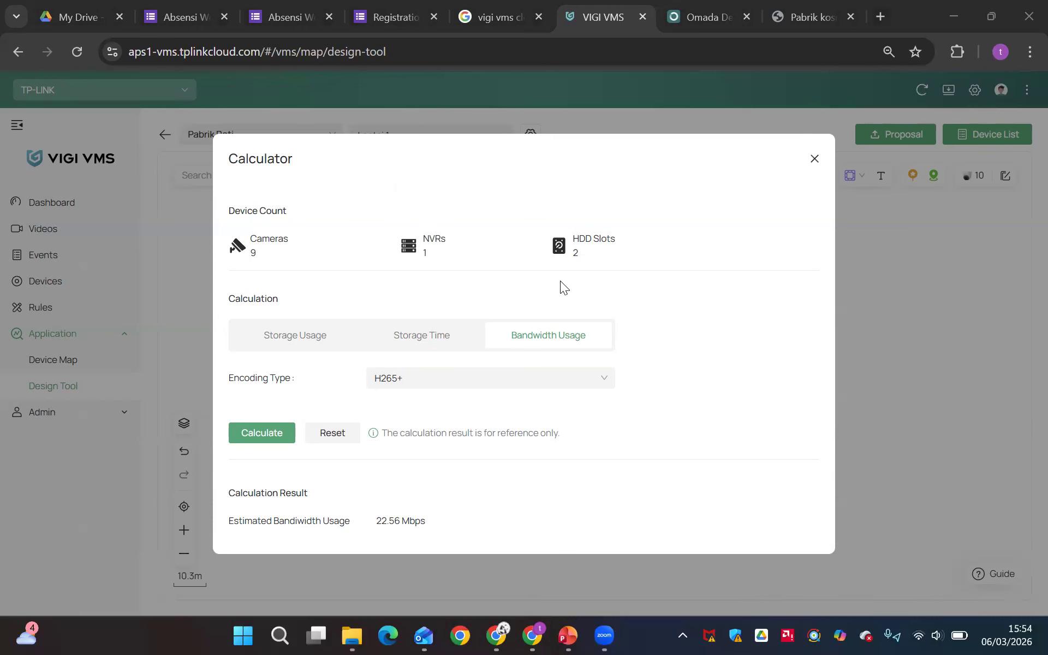
Reapply the Lantai 1 floor plan scale with 30 m as the actual length of the reference line
{"action": "left_click", "coordinate": [813, 159]}
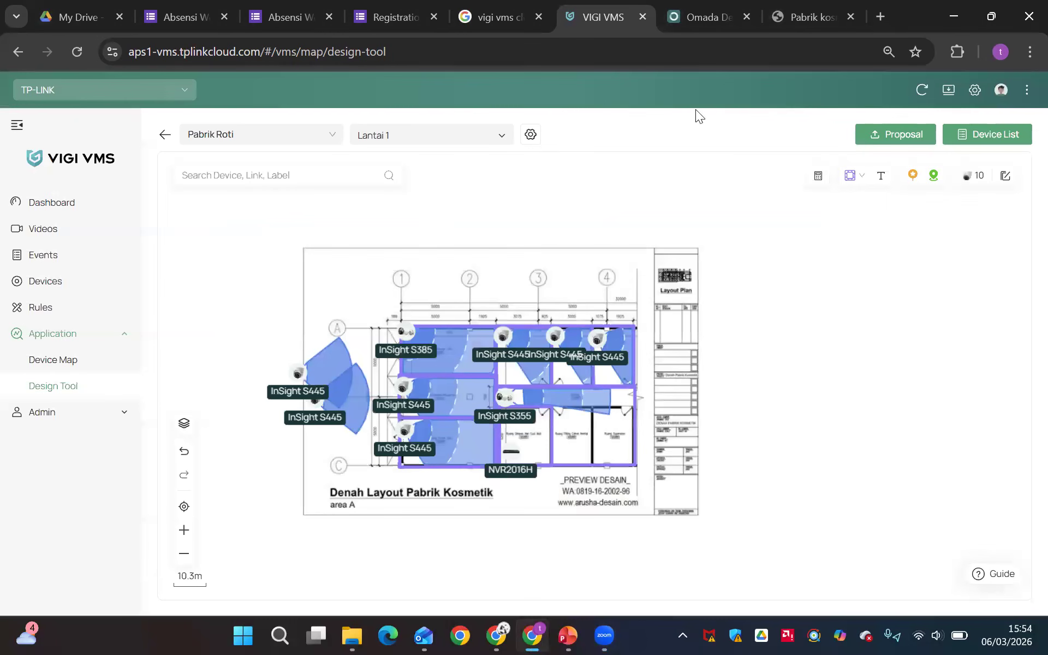
{"action": "left_click", "coordinate": [531, 135]}
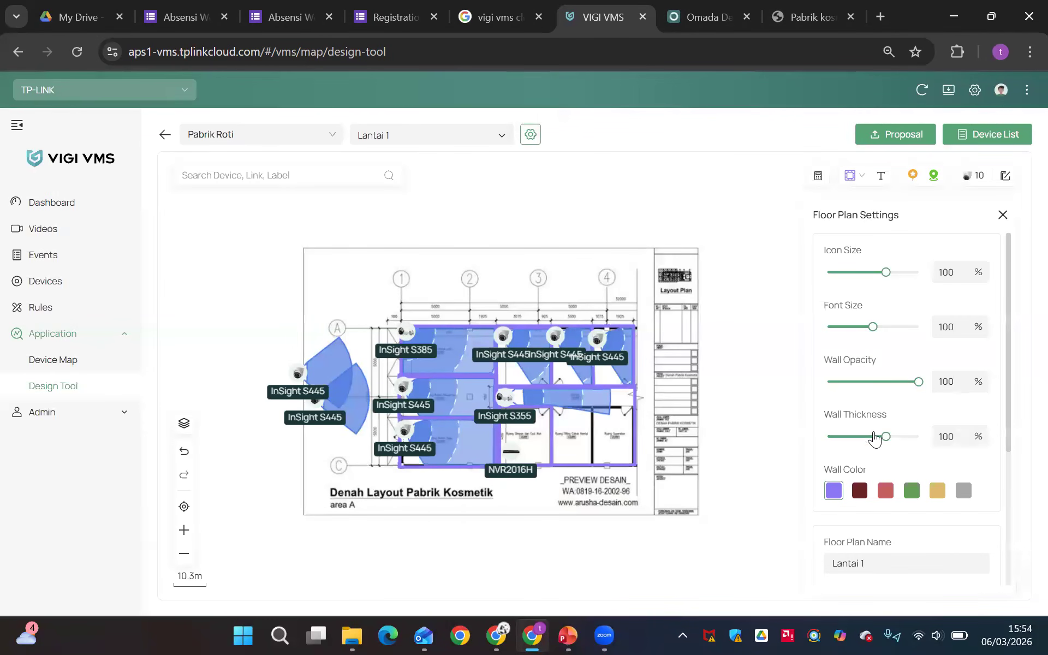
{"action": "scroll", "coordinate": [876, 436], "scroll_direction": "down", "scroll_amount": 3}
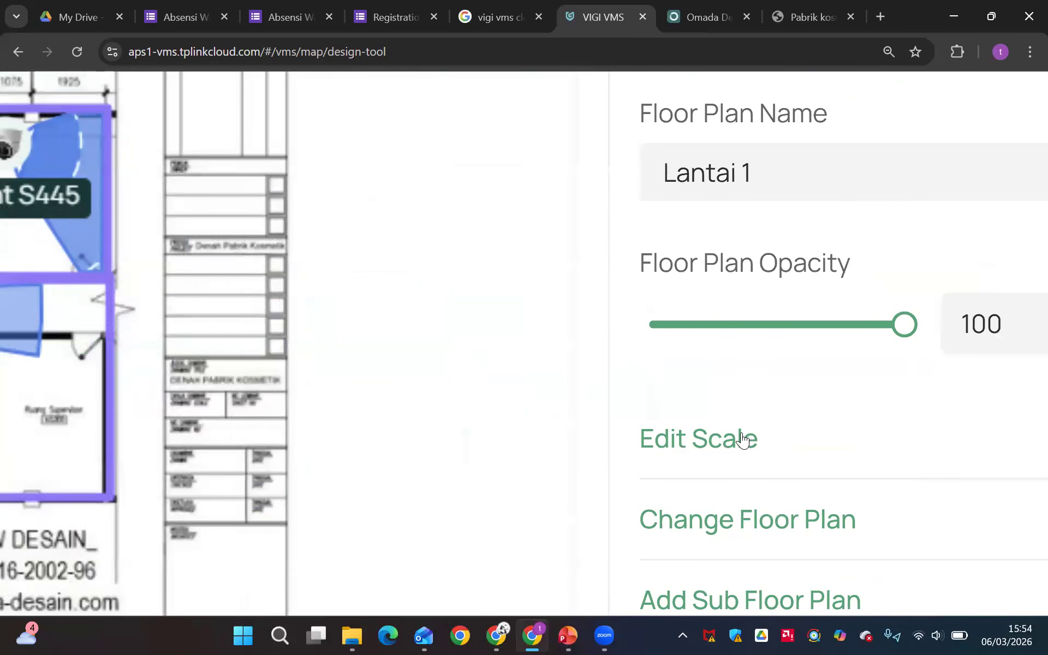
{"action": "left_click", "coordinate": [742, 439]}
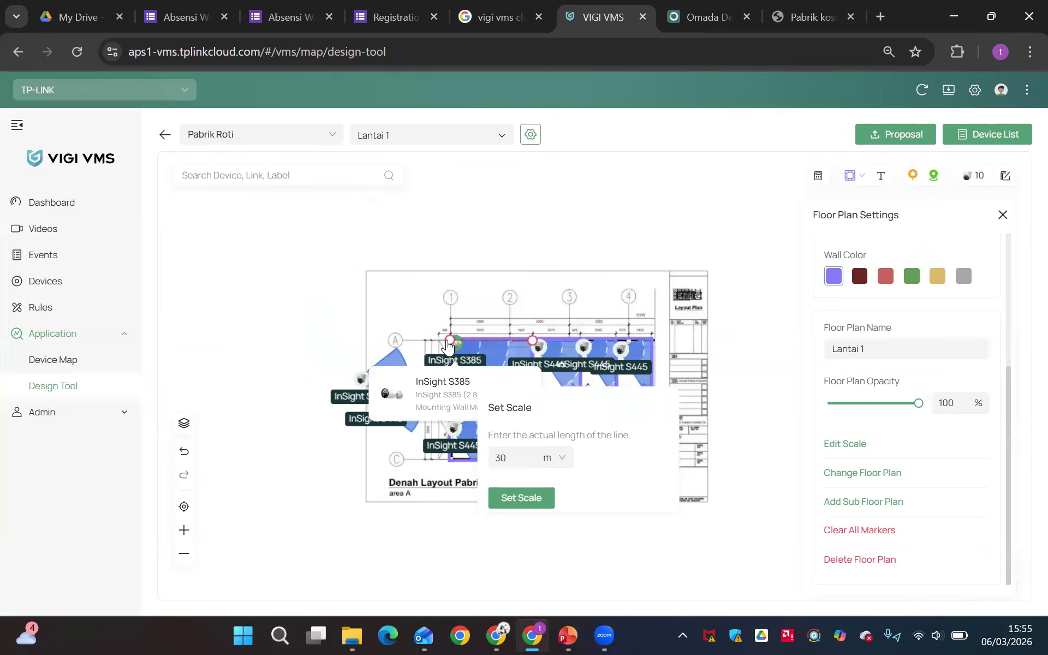
{"action": "scroll", "coordinate": [451, 347], "scroll_direction": "up", "scroll_amount": 2}
{"action": "scroll", "coordinate": [451, 347], "scroll_direction": "up", "scroll_amount": 1}
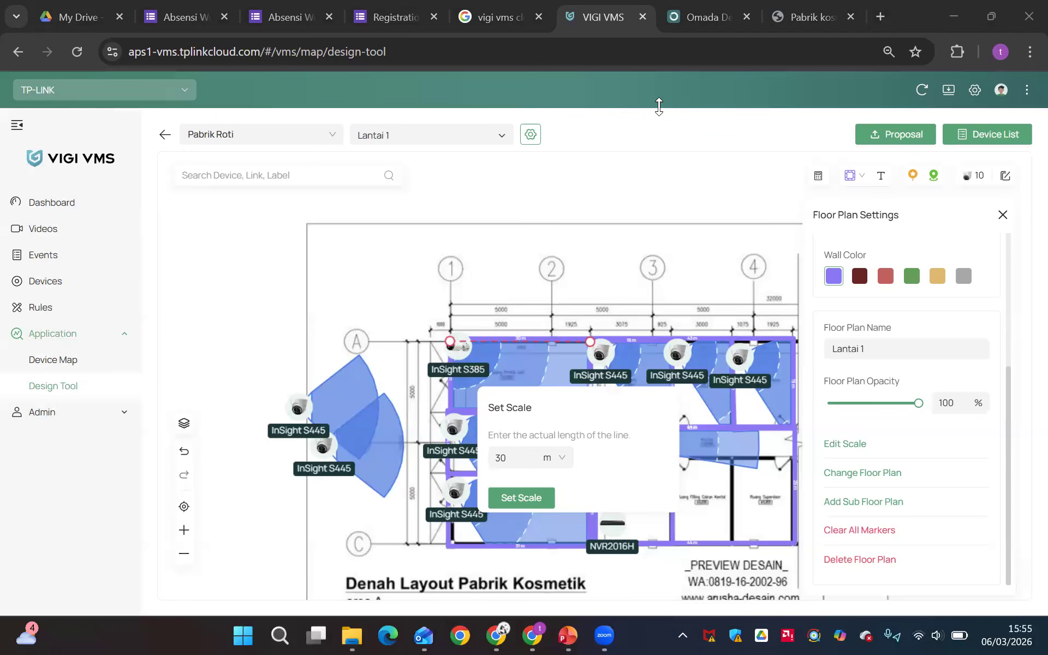
{"action": "left_click", "coordinate": [675, 390]}
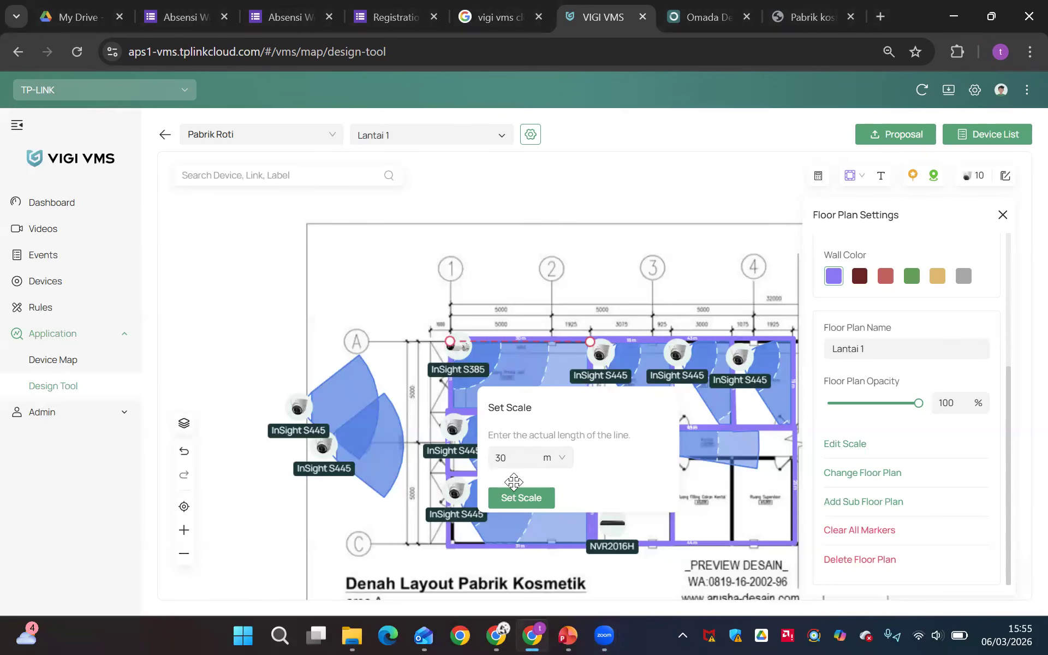
{"action": "left_click", "coordinate": [525, 502]}
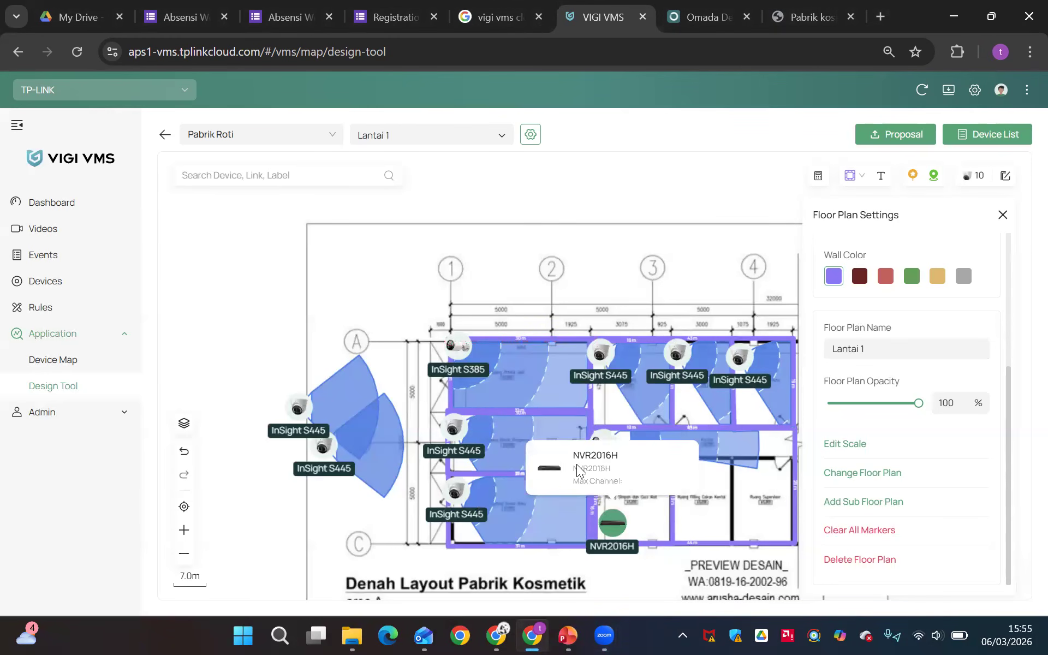
{"action": "left_click", "coordinate": [1002, 215]}
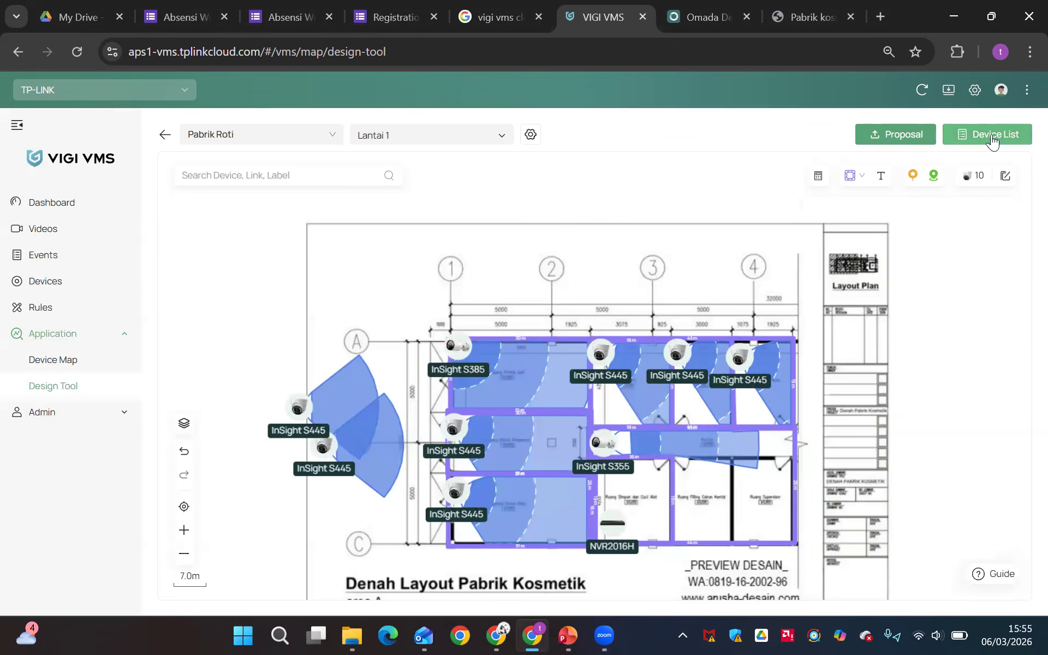
Enable additional fees in the project's device list and select the Jasa fee for it
{"action": "left_click", "coordinate": [988, 139]}
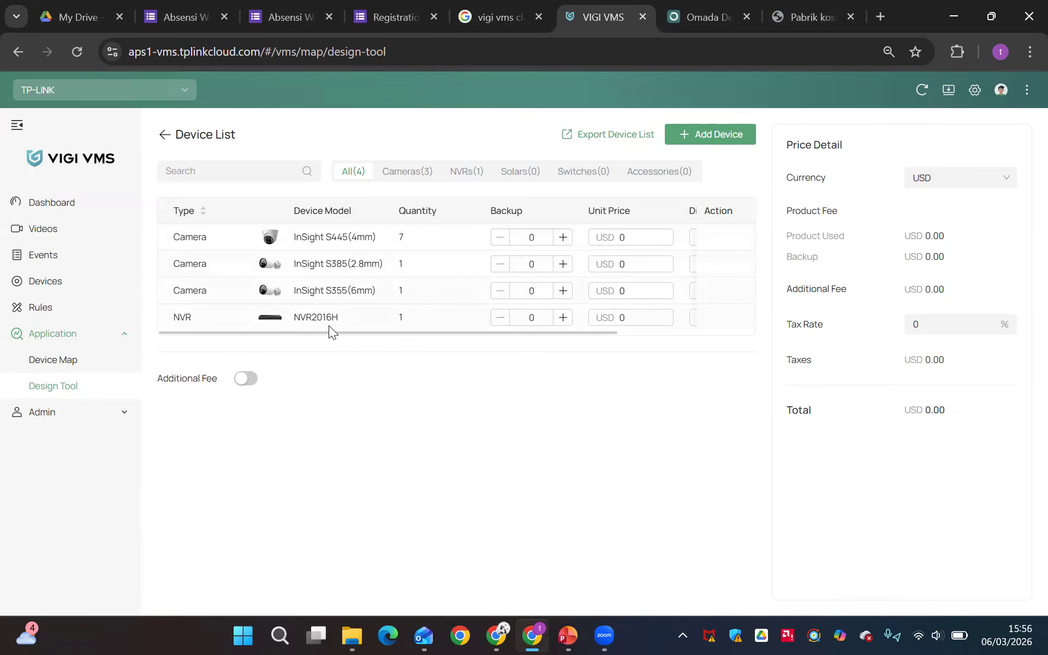
{"action": "scroll", "coordinate": [416, 328], "scroll_direction": "right", "scroll_amount": 3}
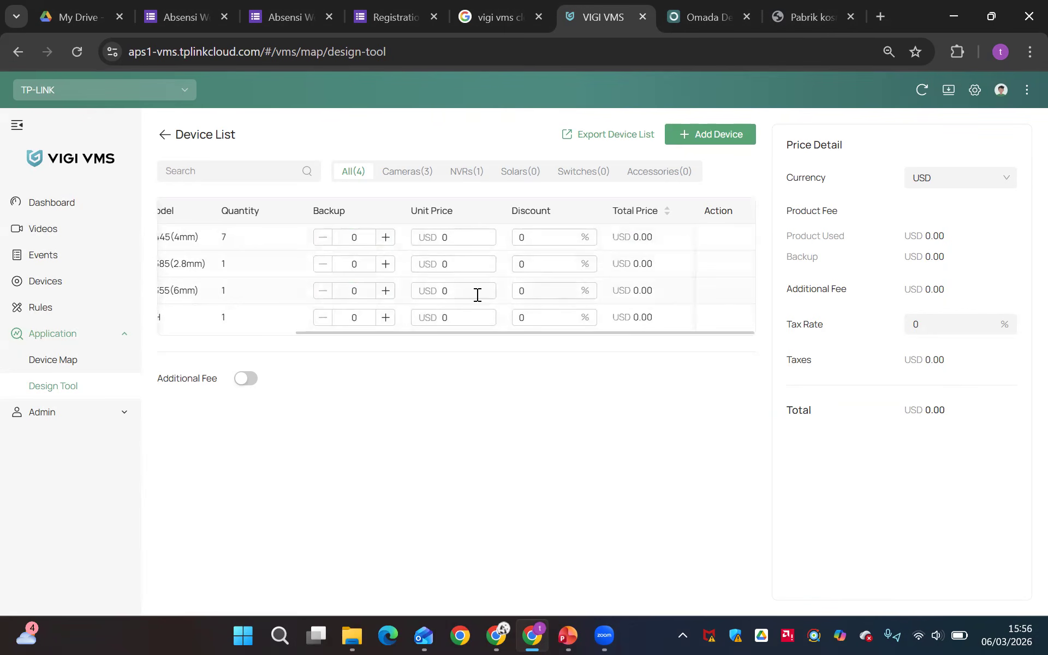
{"action": "scroll", "coordinate": [265, 289], "scroll_direction": "left", "scroll_amount": 3}
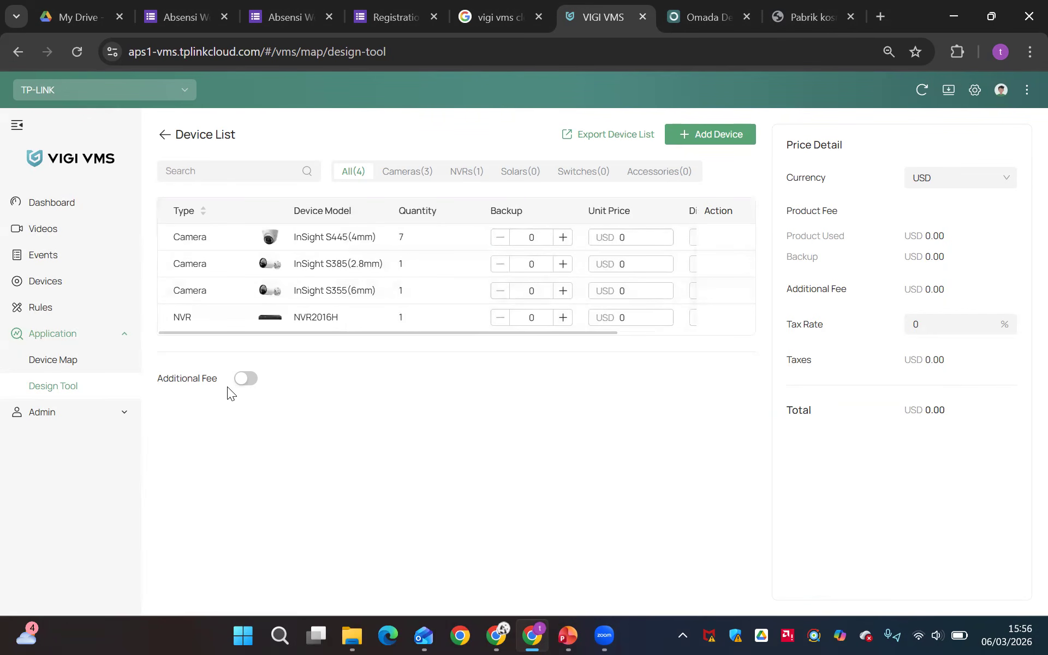
{"action": "left_click", "coordinate": [241, 384]}
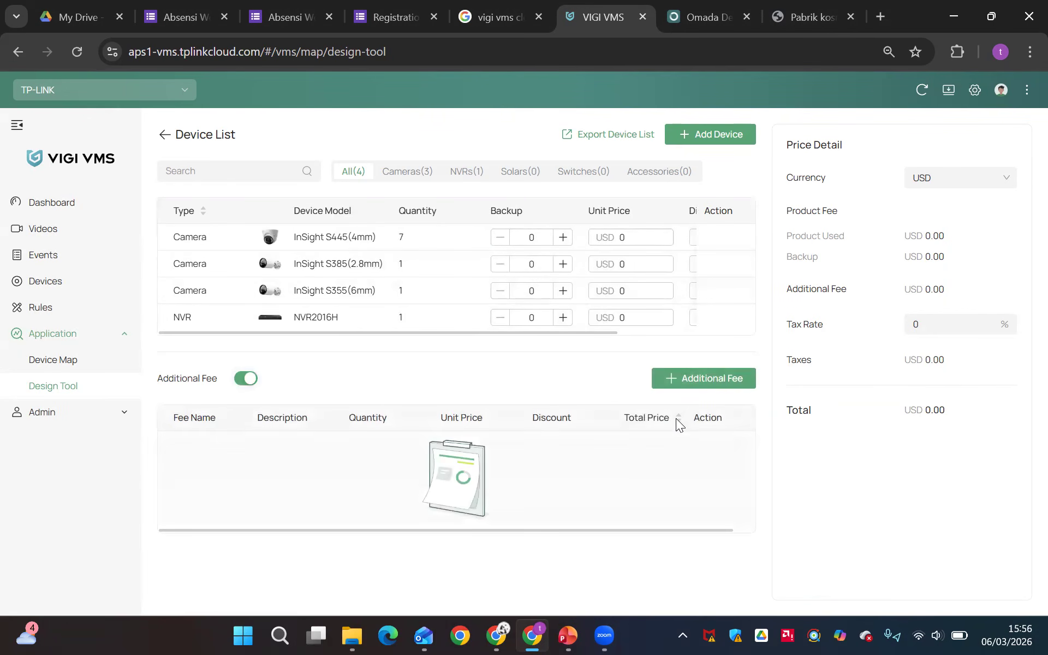
{"action": "left_click", "coordinate": [697, 382]}
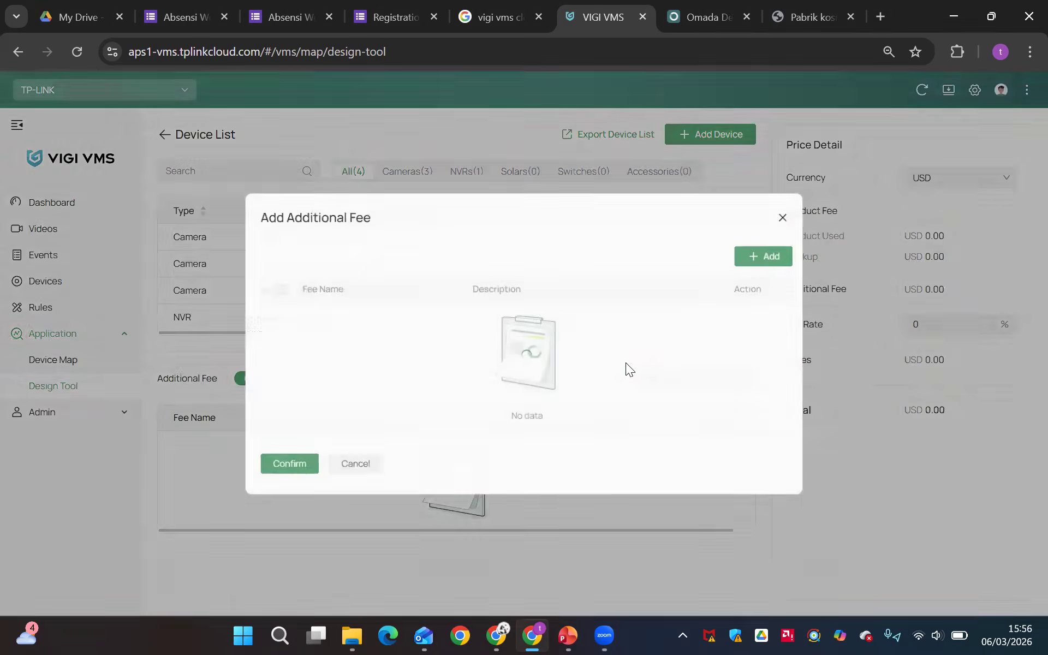
{"action": "left_click", "coordinate": [274, 303]}
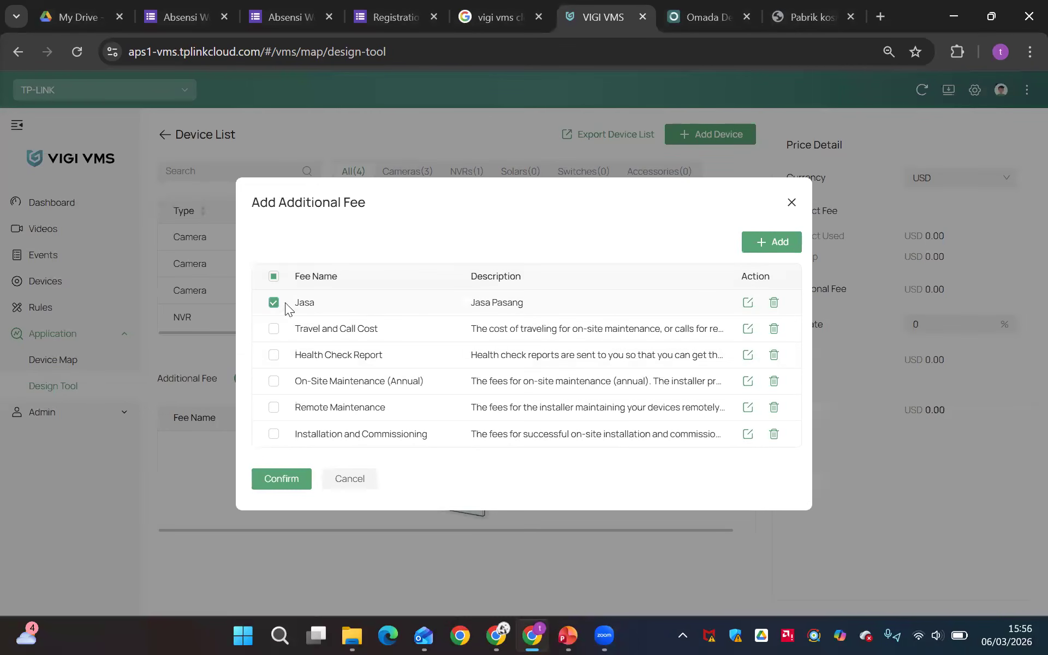
Create a new additional fee entry named "Biaya Transportasi"
{"action": "left_click", "coordinate": [761, 246]}
{"action": "left_click", "coordinate": [348, 285]}
{"action": "type", "text": "Jasa"}
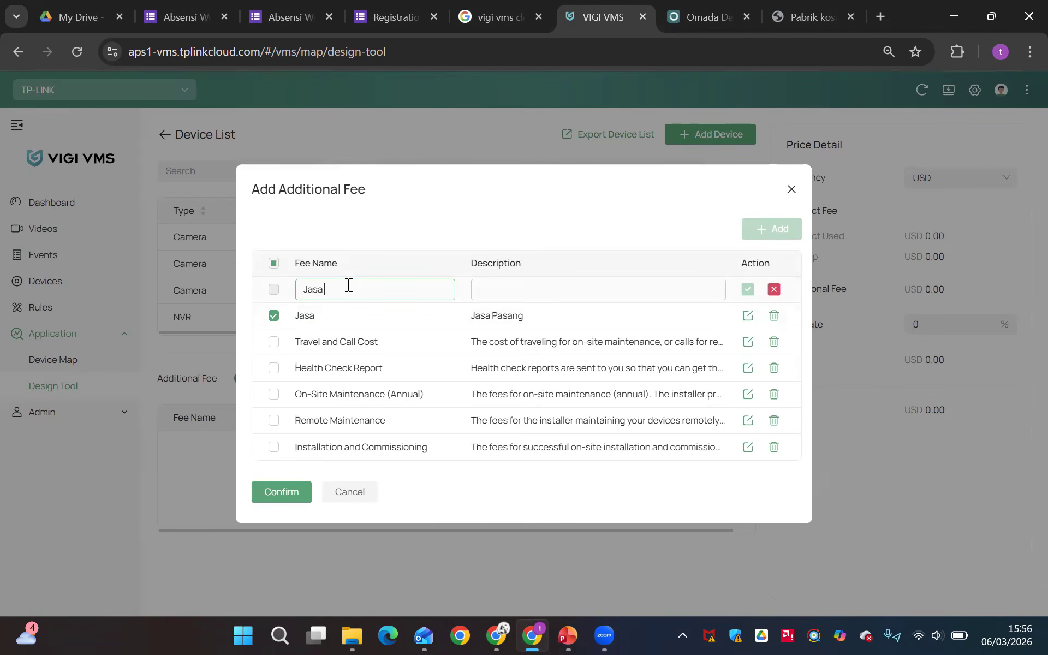
{"action": "key", "text": "ctrl+a"}
{"action": "type", "text": "Biaya Transportasi"}
Enter "Biaya untuk bensin ke tempat customer" as the description of the Biaya Transportasi fee
{"action": "left_click", "coordinate": [489, 289]}
{"action": "type", "text": "B"}
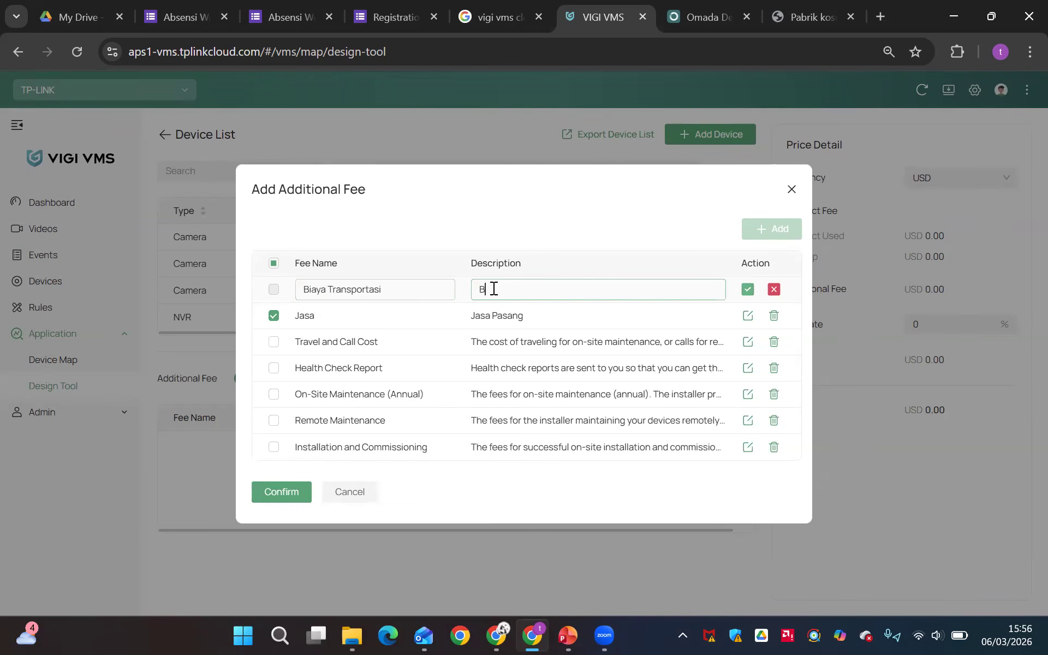
{"action": "type", "text": "iaya untuk bensin ke tempat customer"}
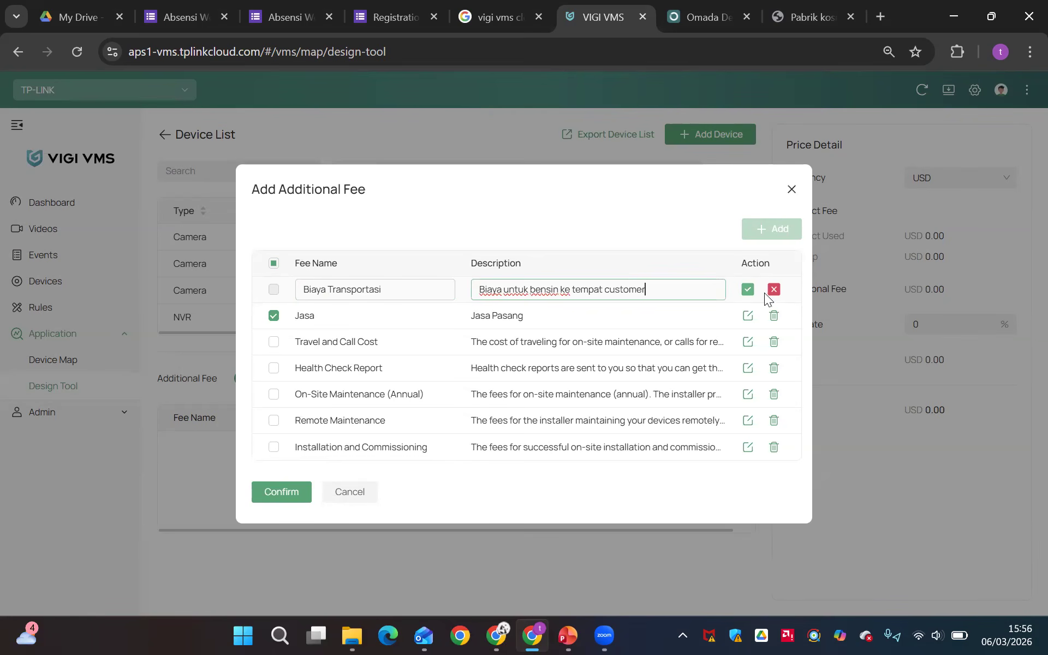
Save the Biaya Transportasi fee and add it together with Jasa to the device list
{"action": "left_click", "coordinate": [747, 290]}
{"action": "left_click", "coordinate": [274, 290]}
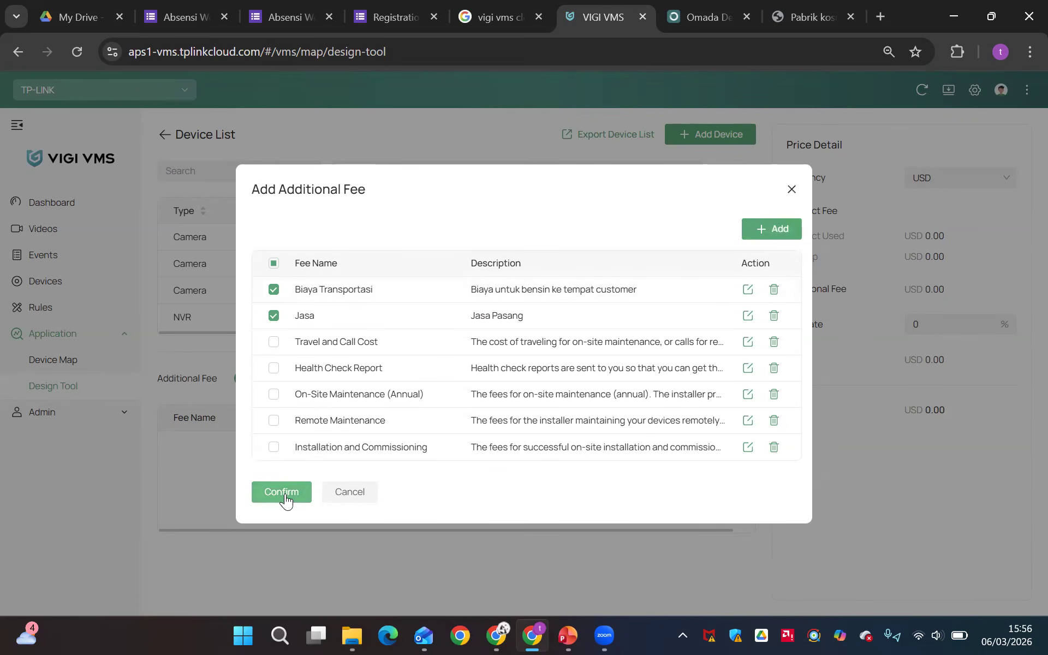
{"action": "left_click", "coordinate": [282, 492]}
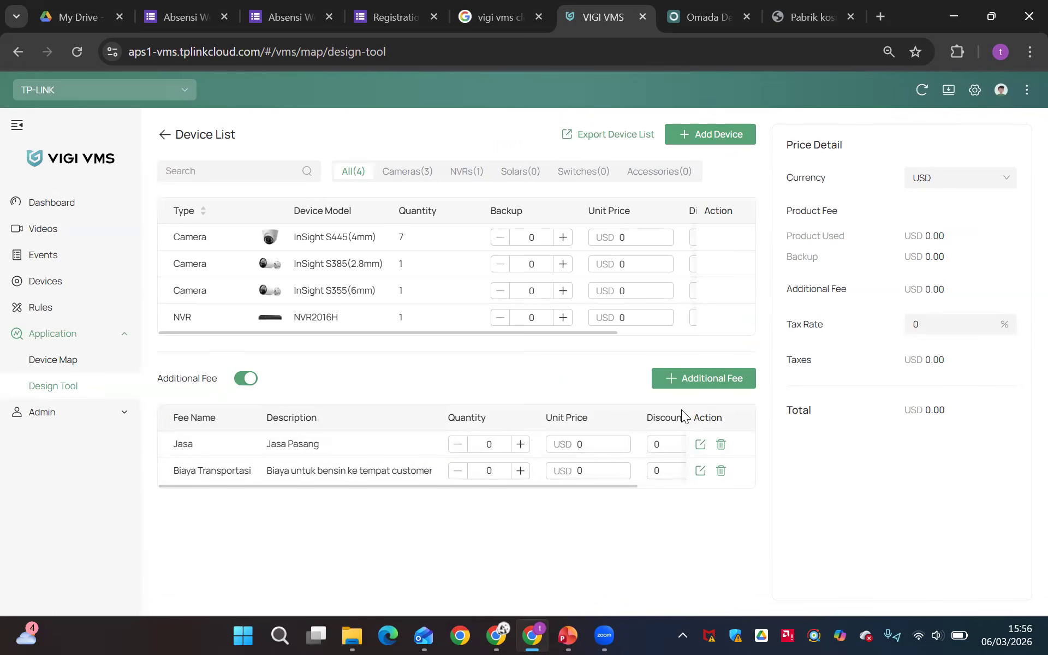
Export the Pabrik Roti device list and open the downloaded workbook in Excel
{"action": "left_click", "coordinate": [602, 140]}
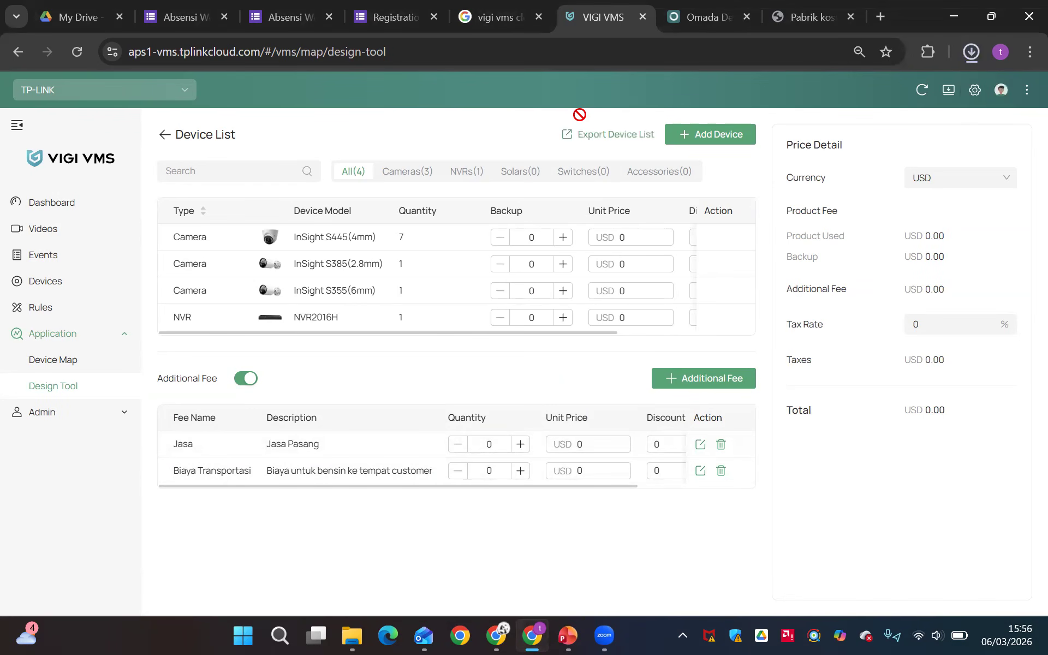
{"action": "left_click", "coordinate": [971, 51]}
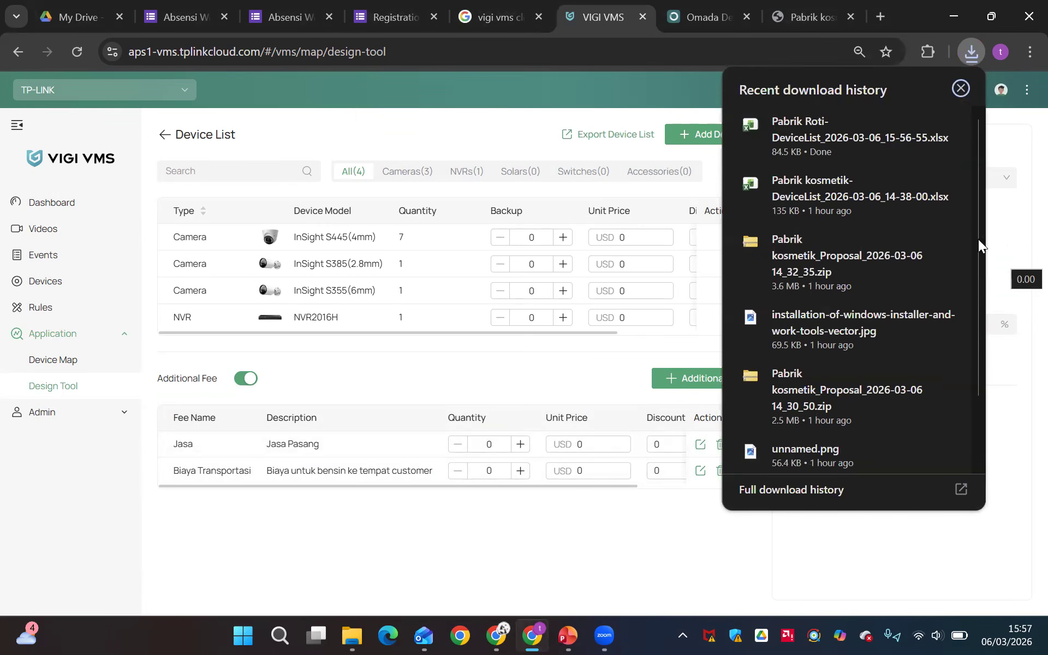
{"action": "left_click", "coordinate": [817, 122]}
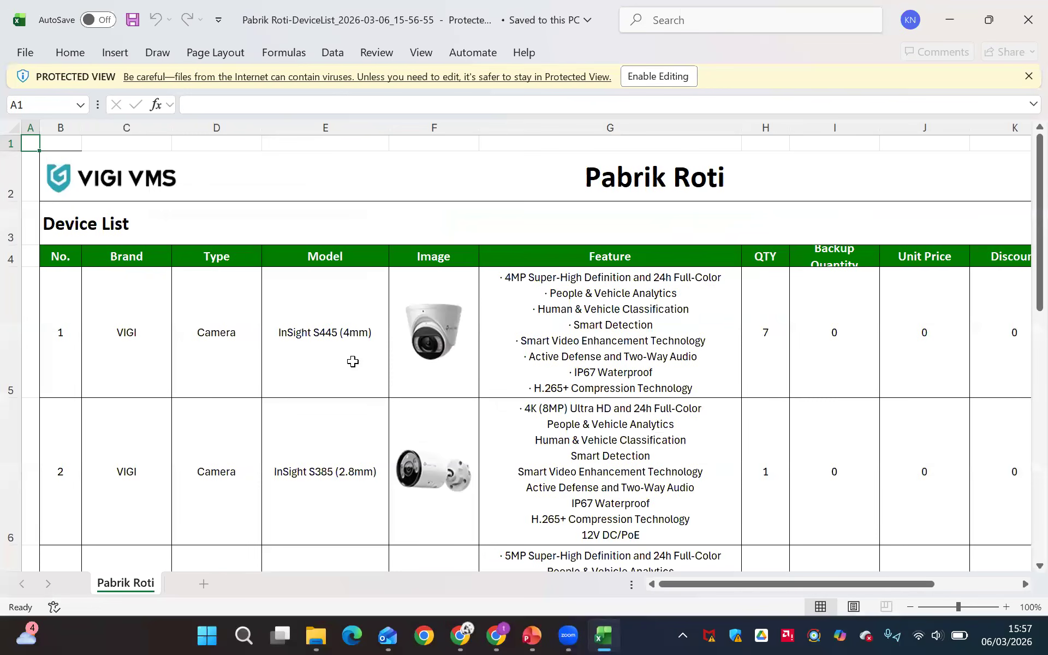
Examine the exported workbook's device rows, unit prices, additional fees and price summary
{"action": "scroll", "coordinate": [353, 361], "scroll_direction": "down", "scroll_amount": 4}
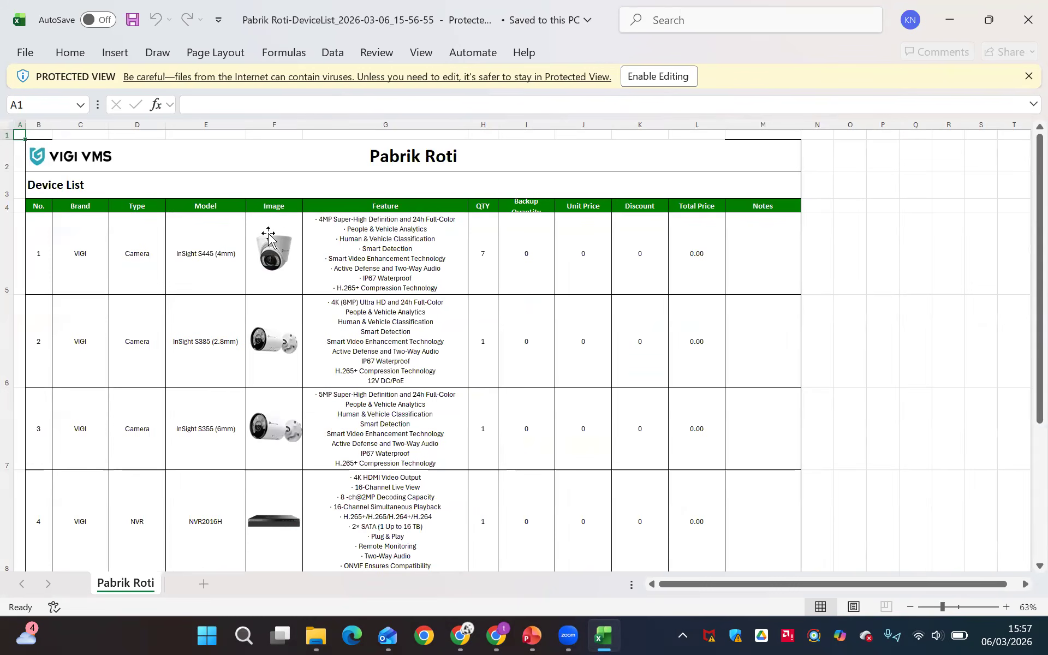
{"action": "scroll", "coordinate": [387, 357], "scroll_direction": "down", "scroll_amount": 2}
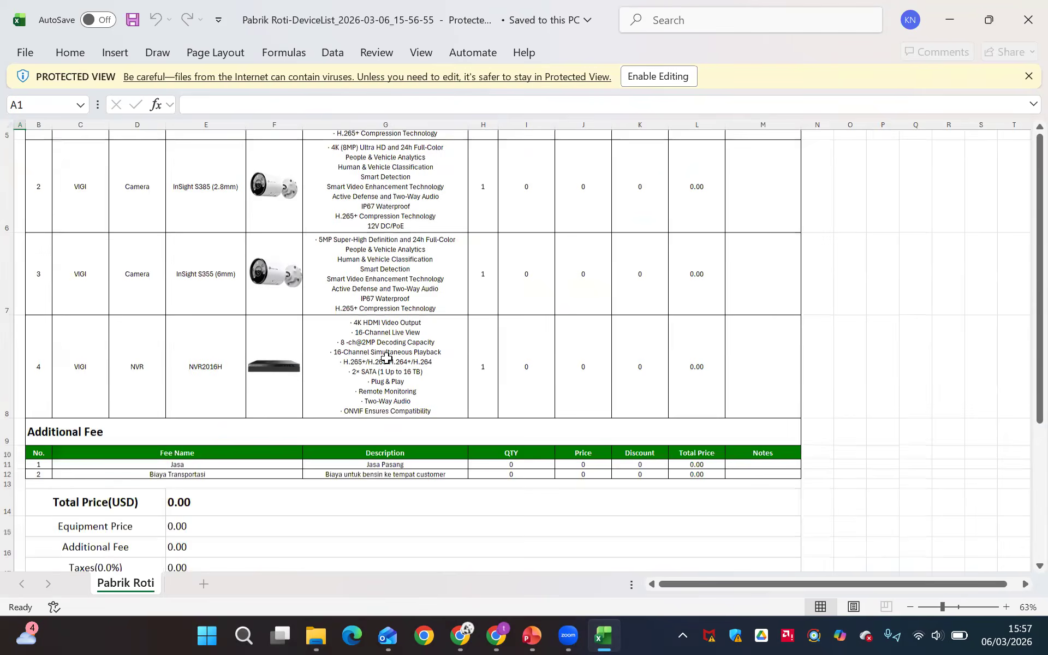
{"action": "scroll", "coordinate": [386, 357], "scroll_direction": "up", "scroll_amount": 3}
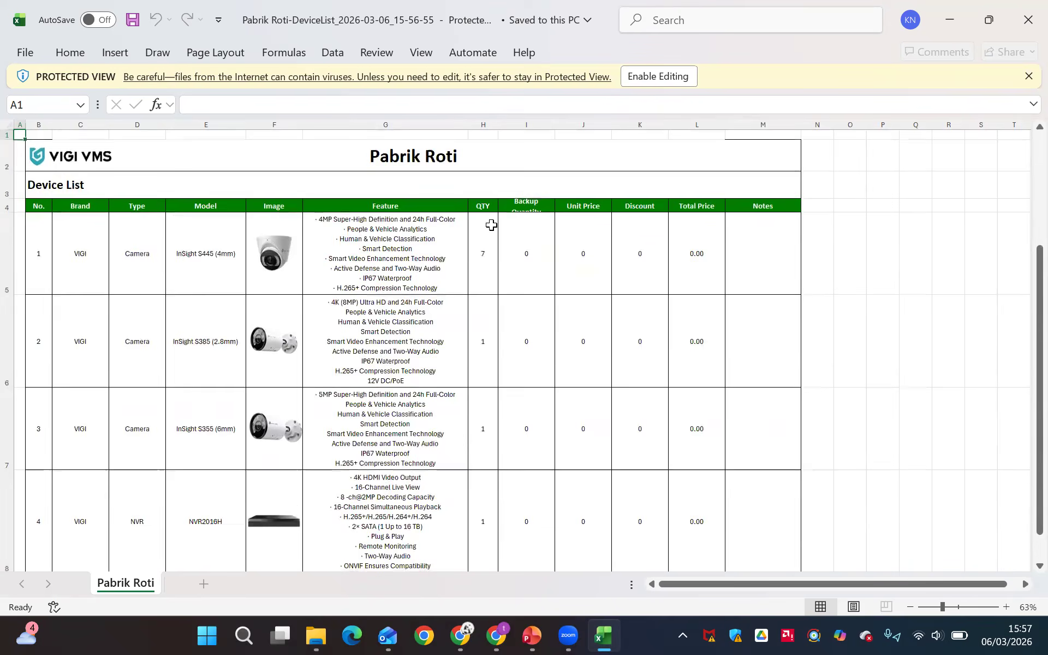
{"action": "scroll", "coordinate": [570, 414], "scroll_direction": "down", "scroll_amount": 1}
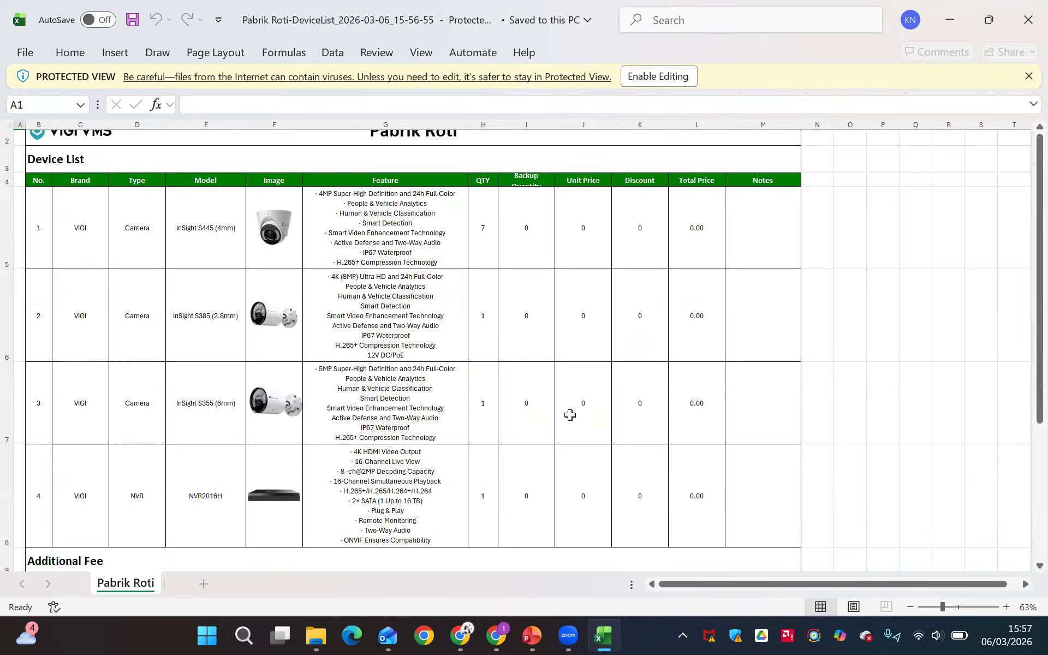
{"action": "left_click", "coordinate": [579, 250]}
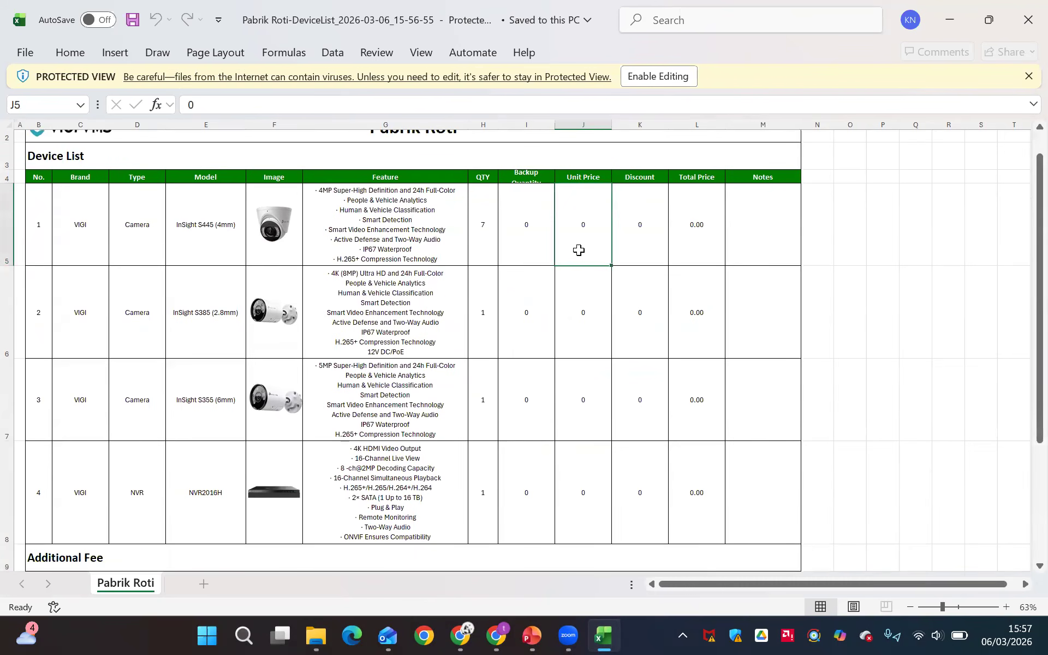
{"action": "scroll", "coordinate": [577, 250], "scroll_direction": "down", "scroll_amount": 5}
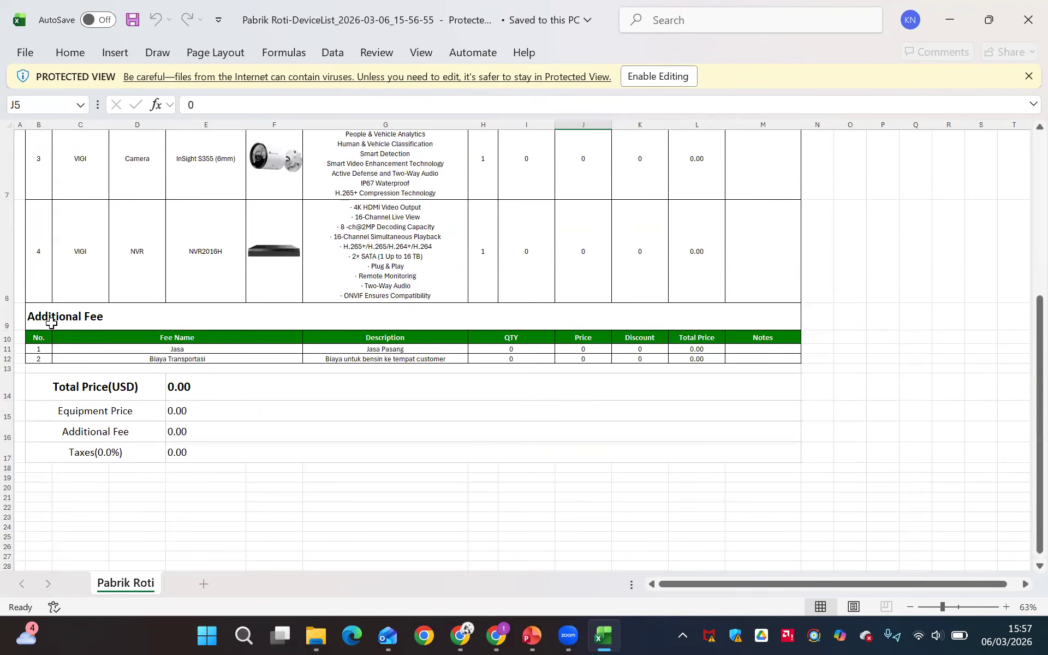
{"action": "scroll", "coordinate": [185, 364], "scroll_direction": "up", "scroll_amount": 3}
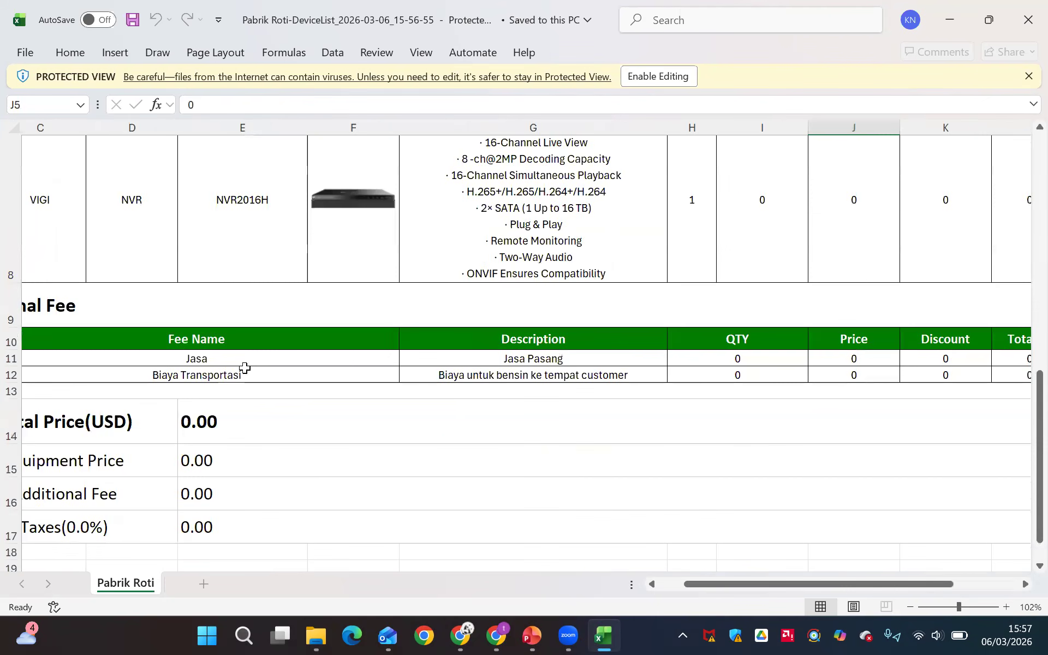
{"action": "scroll", "coordinate": [462, 386], "scroll_direction": "right", "scroll_amount": 3}
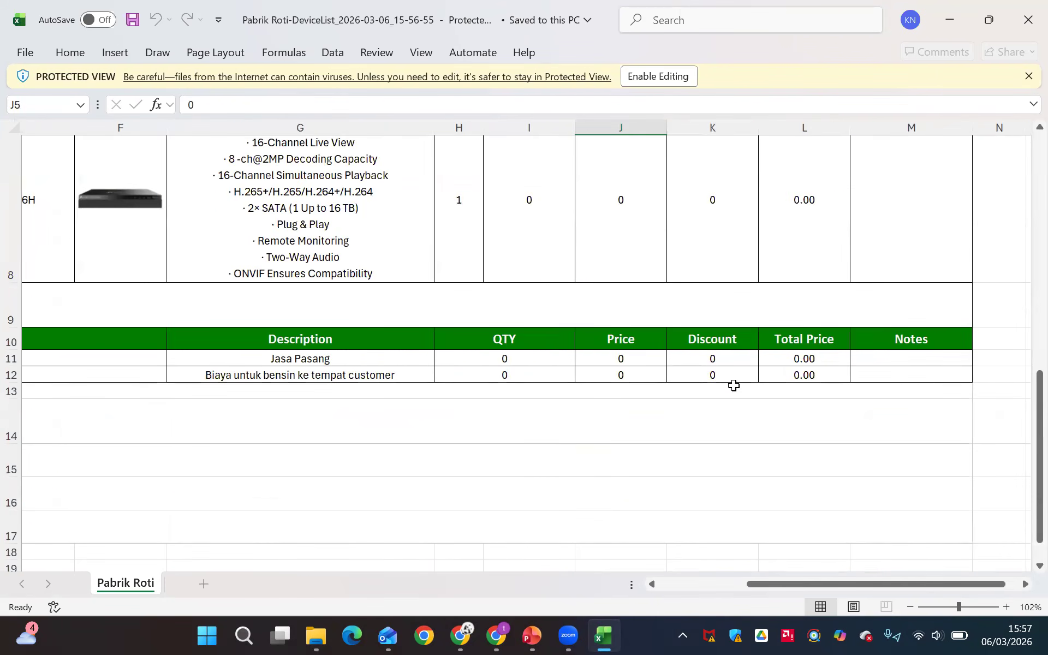
{"action": "scroll", "coordinate": [733, 385], "scroll_direction": "down", "scroll_amount": 5}
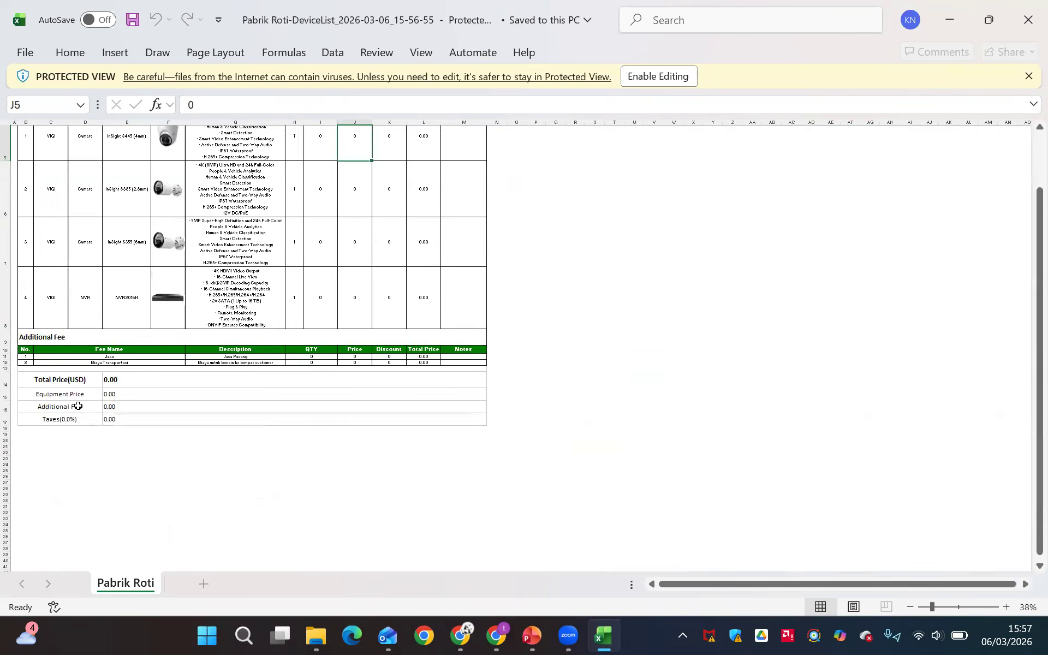
{"action": "scroll", "coordinate": [79, 406], "scroll_direction": "up", "scroll_amount": 2}
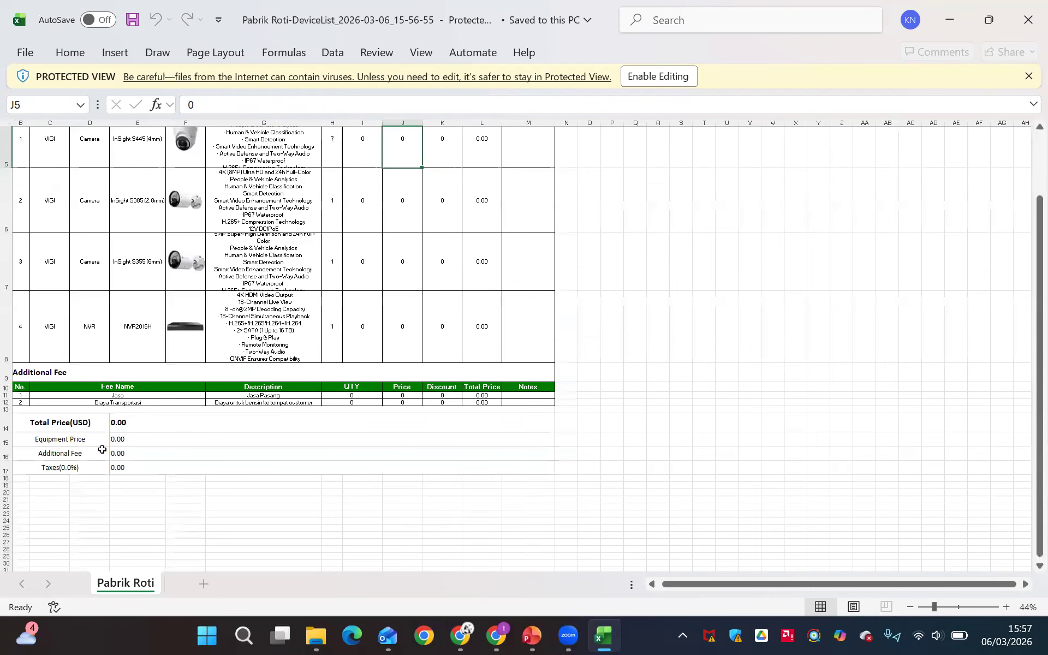
{"action": "scroll", "coordinate": [102, 449], "scroll_direction": "up", "scroll_amount": 3}
{"action": "scroll", "coordinate": [164, 424], "scroll_direction": "up", "scroll_amount": 1}
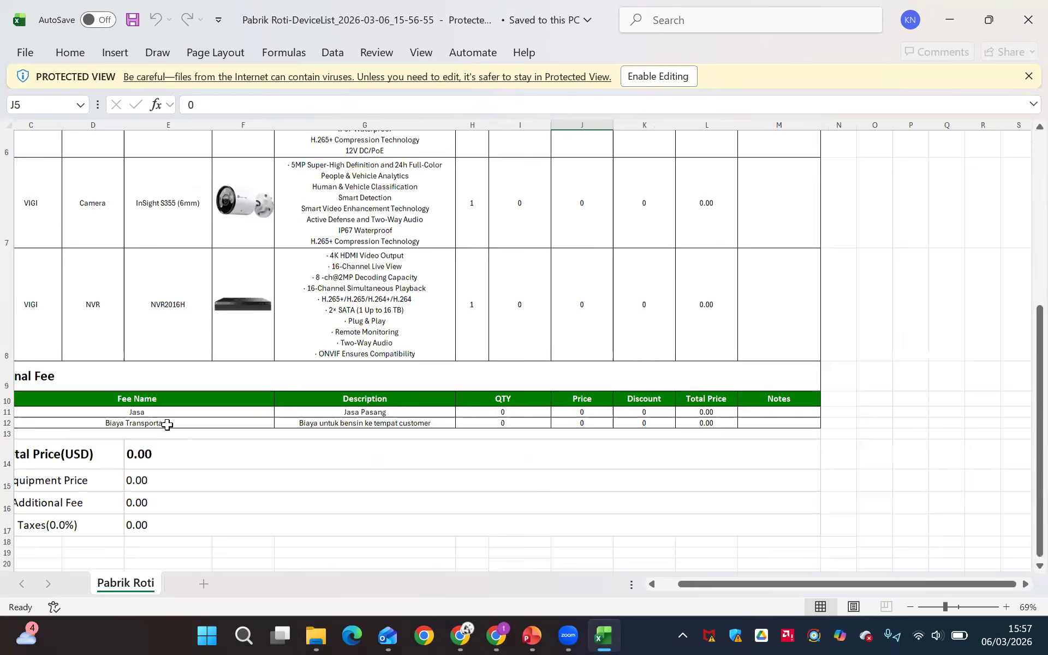
{"action": "scroll", "coordinate": [277, 409], "scroll_direction": "left", "scroll_amount": 2}
{"action": "scroll", "coordinate": [582, 184], "scroll_direction": "up", "scroll_amount": 3}
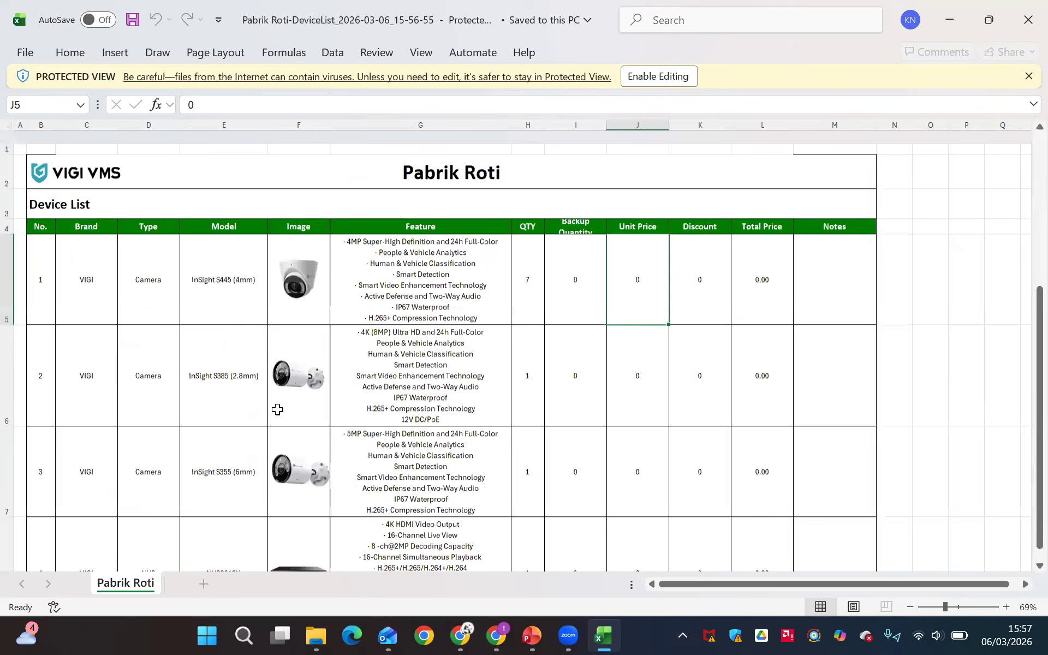
Enable editing of the exported device list workbook
{"action": "left_click", "coordinate": [697, 85]}
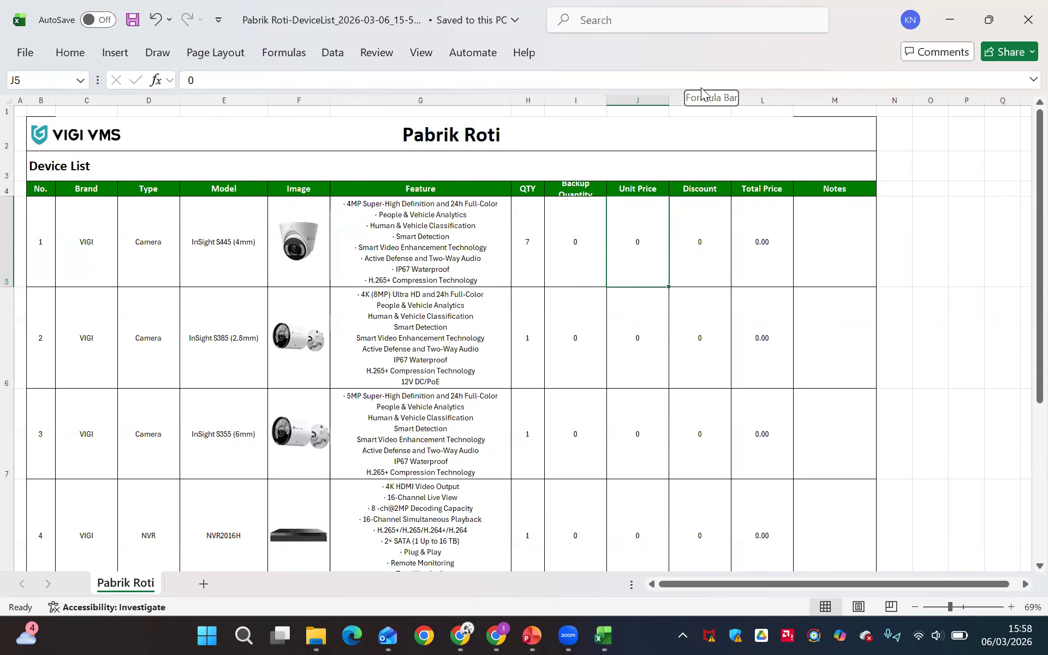
Switch back to VIGI VMS, return to the Pabrik Roti floor plan and view the filter options for adding virtual cameras
{"action": "key", "text": "alt+Tab"}
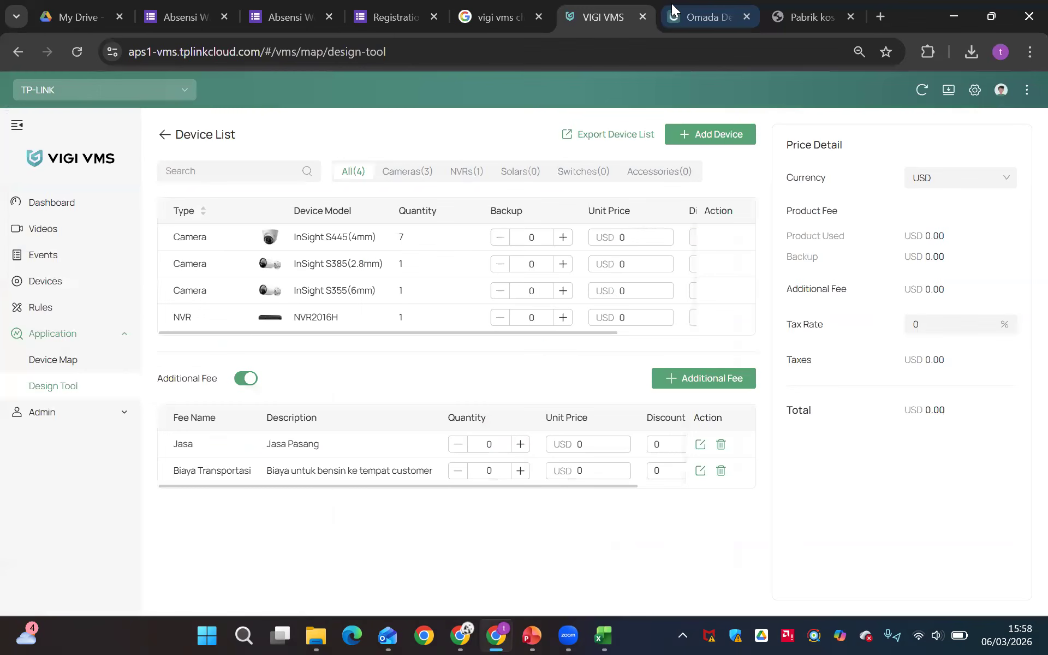
{"action": "left_click", "coordinate": [165, 134]}
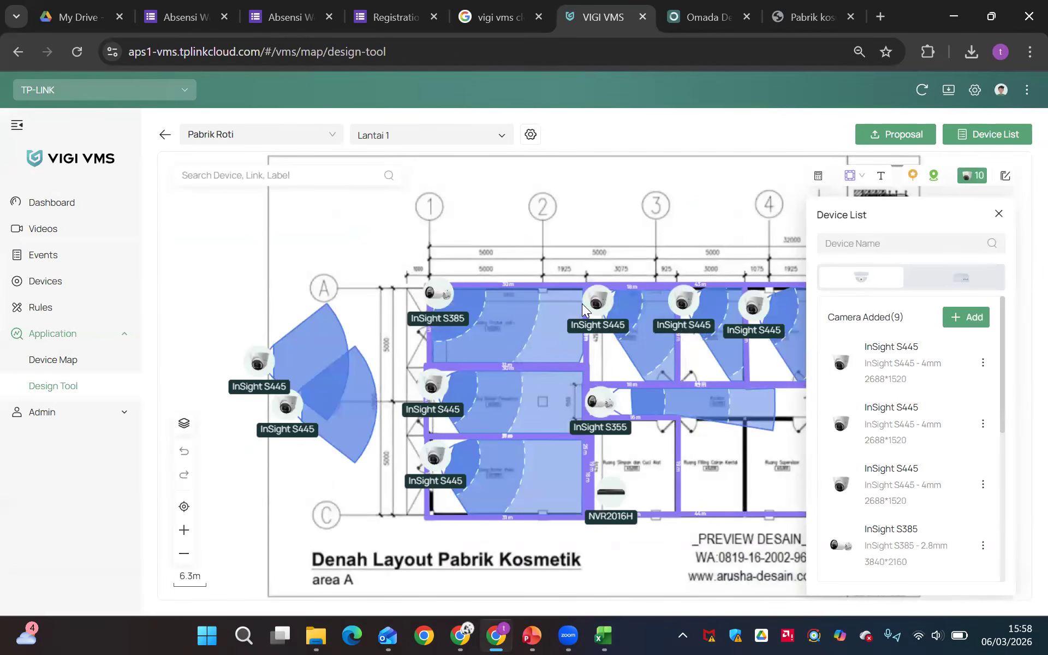
{"action": "left_click", "coordinate": [958, 320]}
{"action": "left_click", "coordinate": [775, 267]}
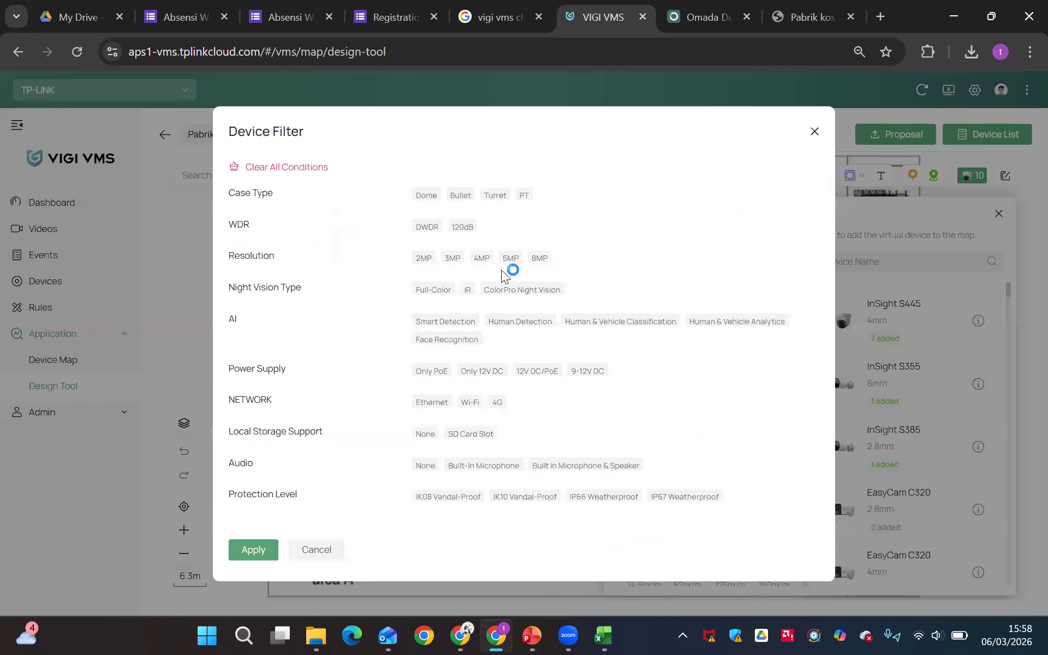
{"action": "left_click", "coordinate": [814, 134]}
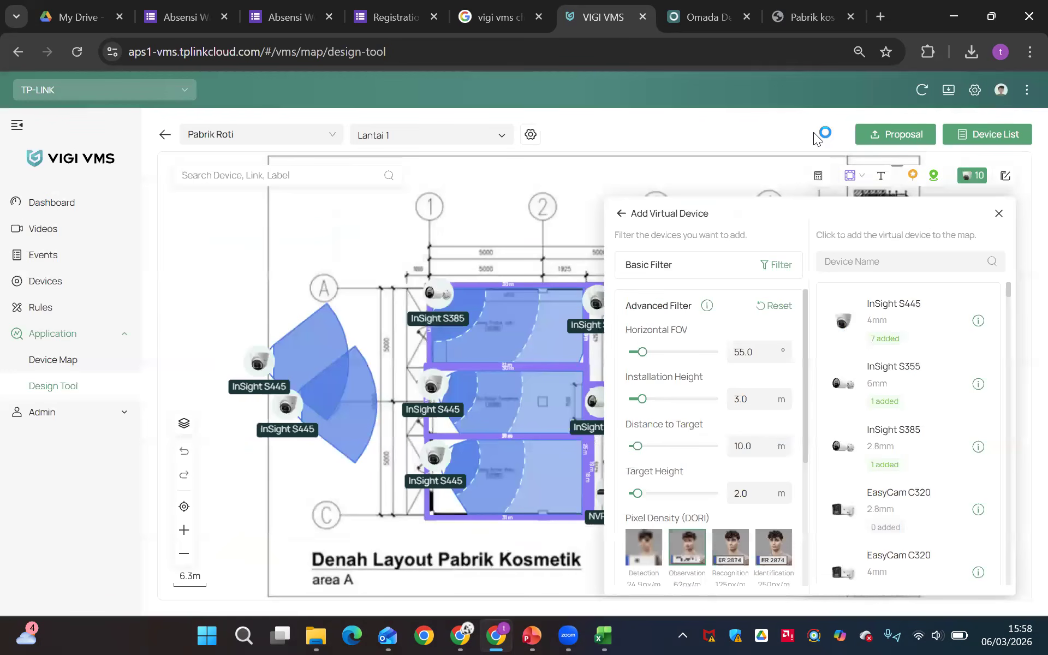
{"action": "left_click", "coordinate": [996, 215]}
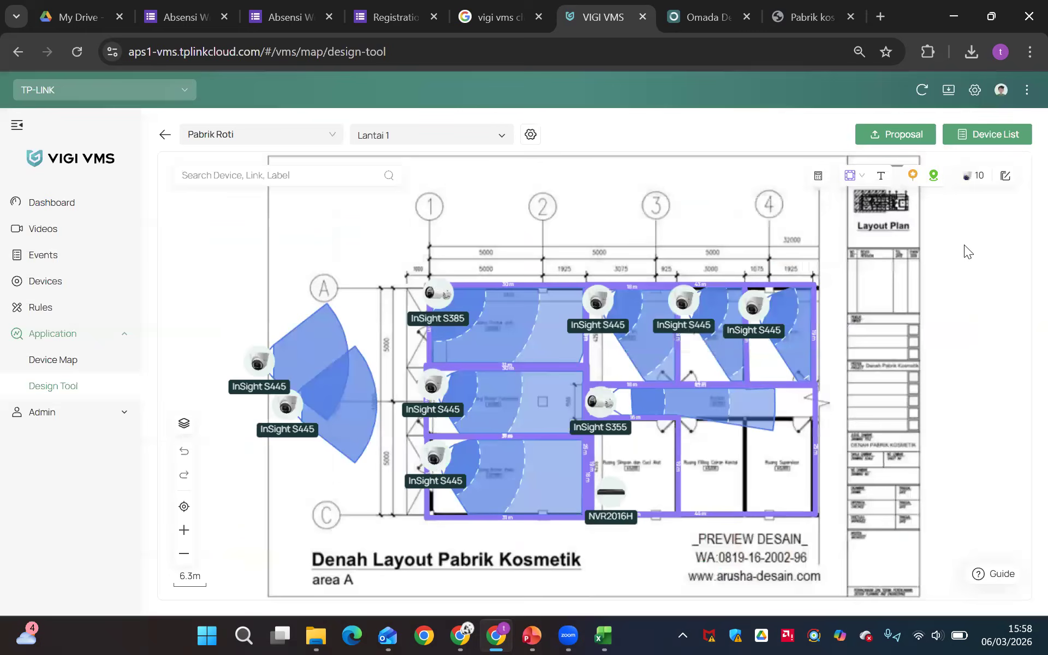
{"action": "key", "text": "alt+Tab"}
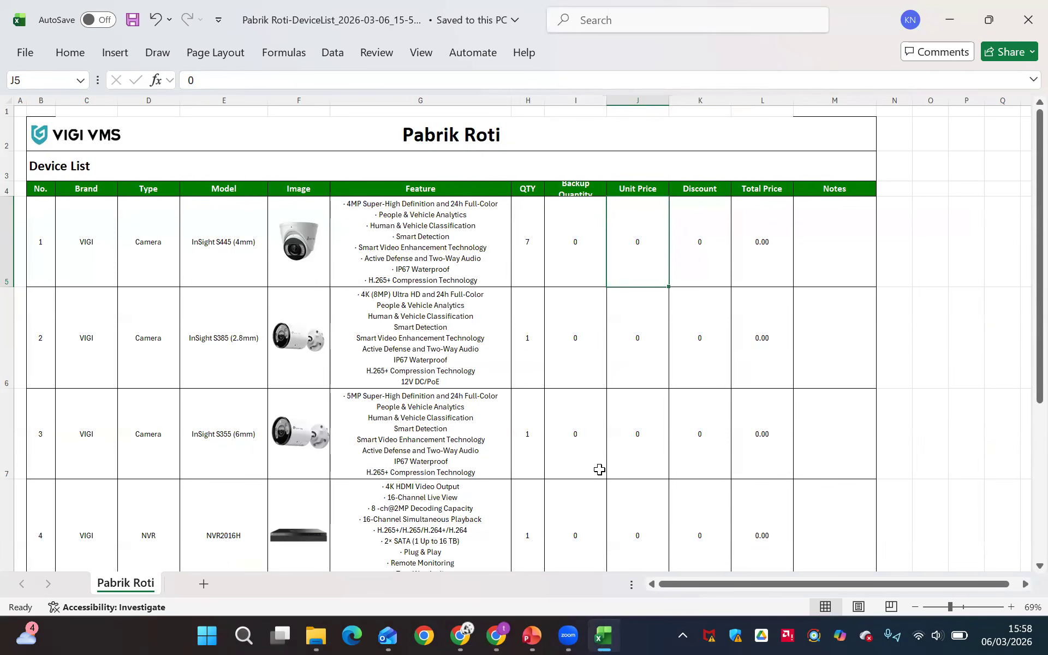
{"action": "key", "text": "alt+Tab"}
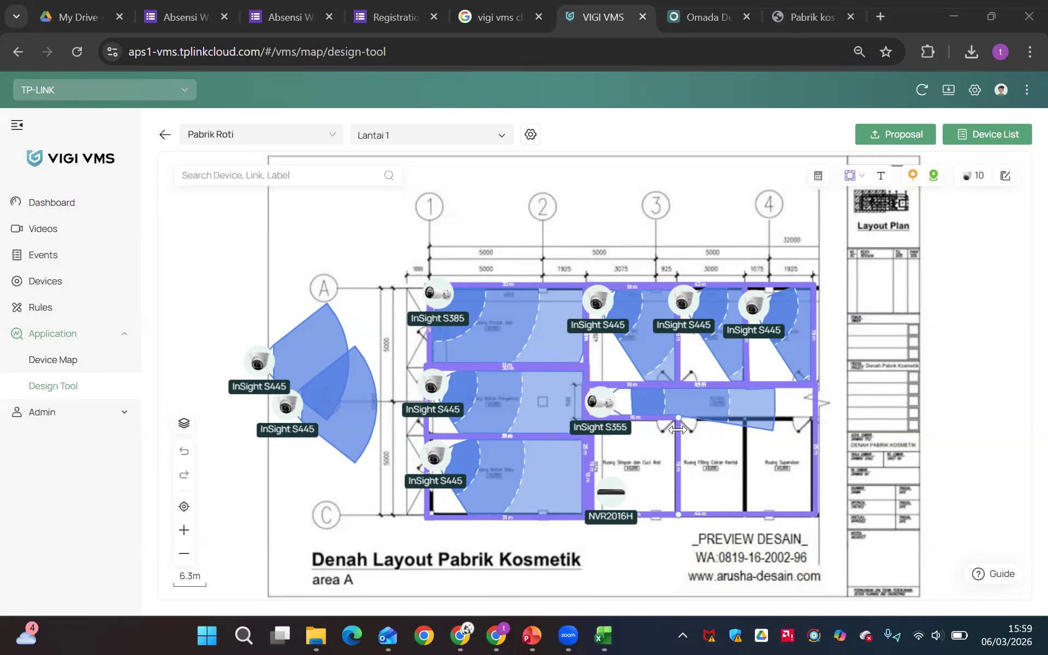
Search the web for "vigi vms cloud" and reach the VMS login page through the Coba Sekarang link on TP-Link Indonesia's product page
{"action": "key", "text": "ctrl+t"}
{"action": "type", "text": "vi"}
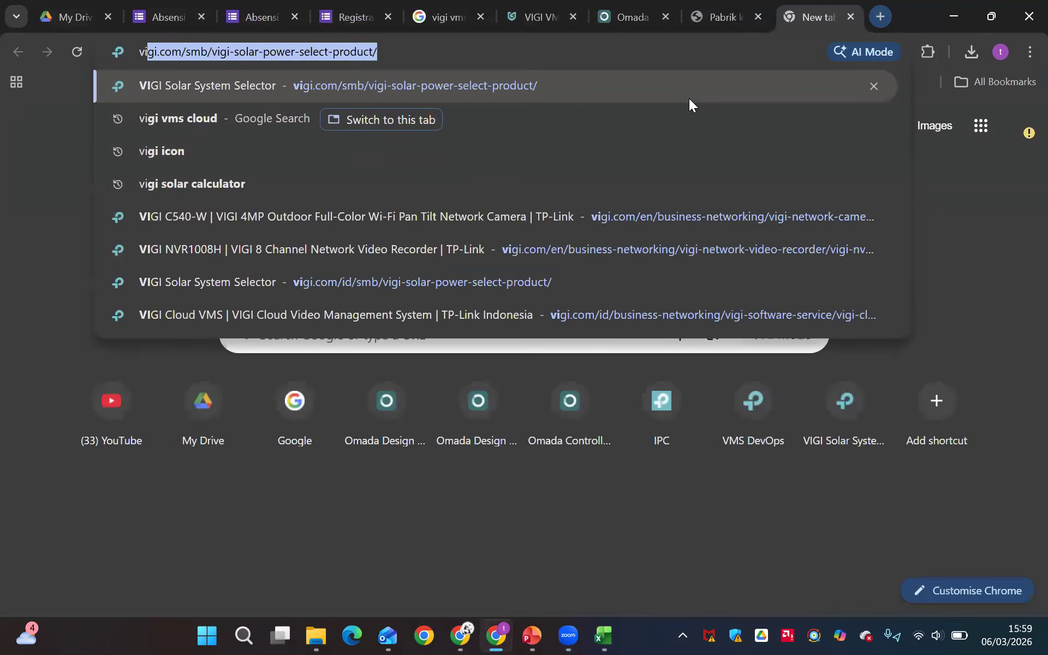
{"action": "type", "text": "gi vms"}
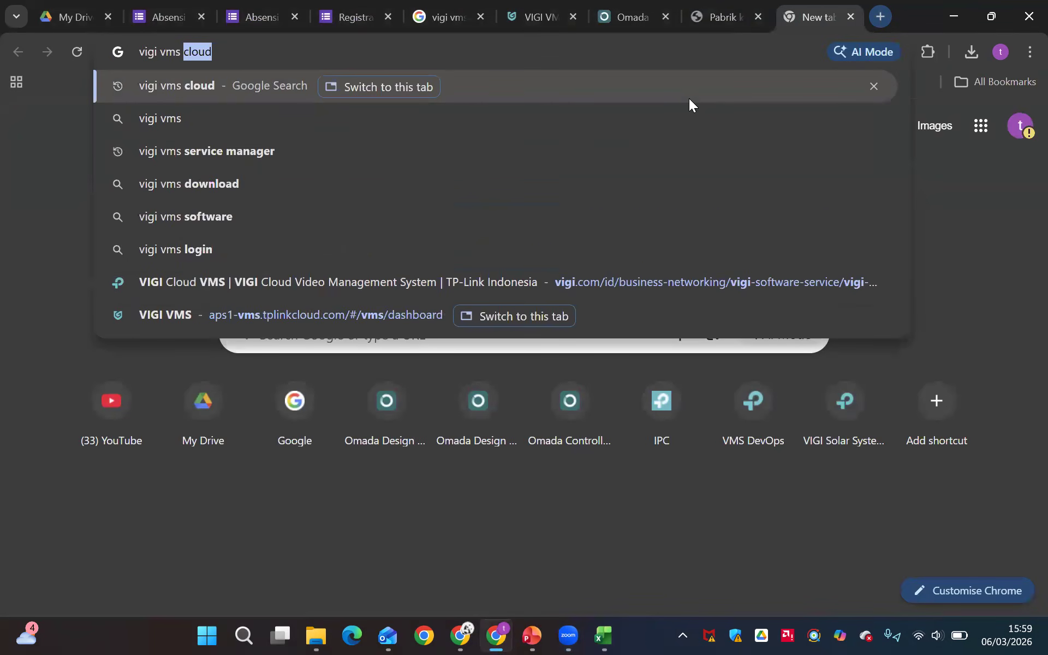
{"action": "key", "text": "Return"}
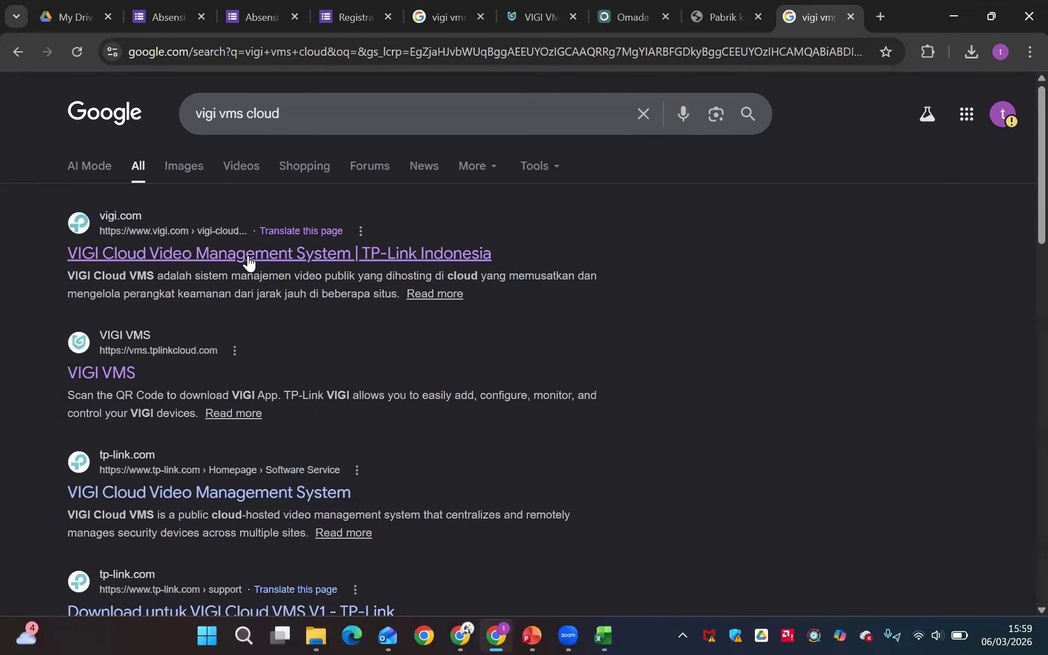
{"action": "left_click", "coordinate": [180, 256]}
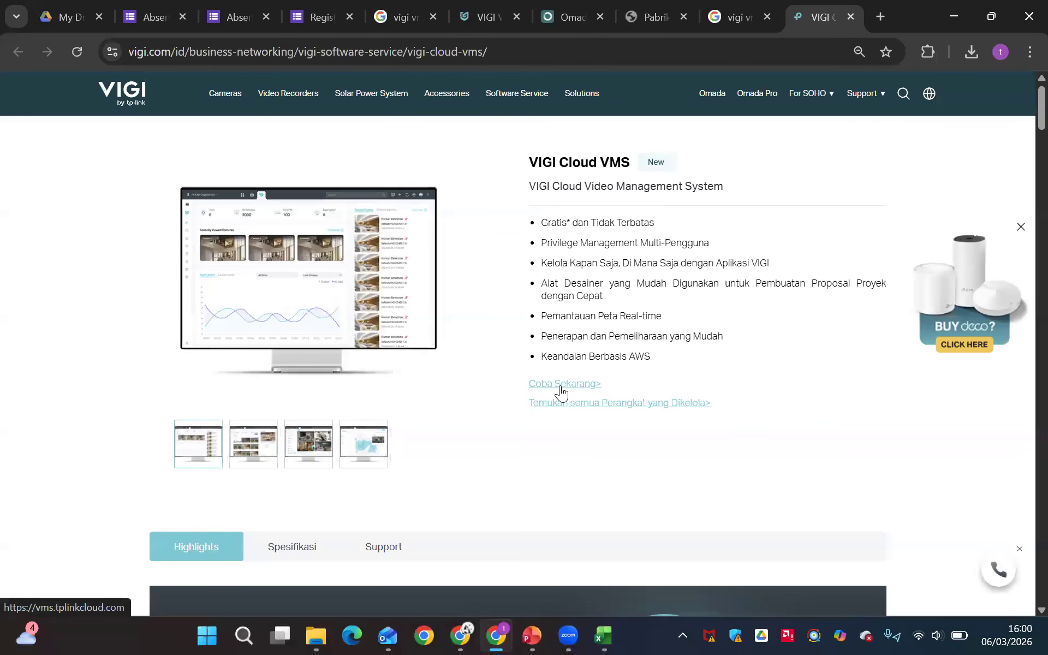
{"action": "left_click", "coordinate": [560, 386]}
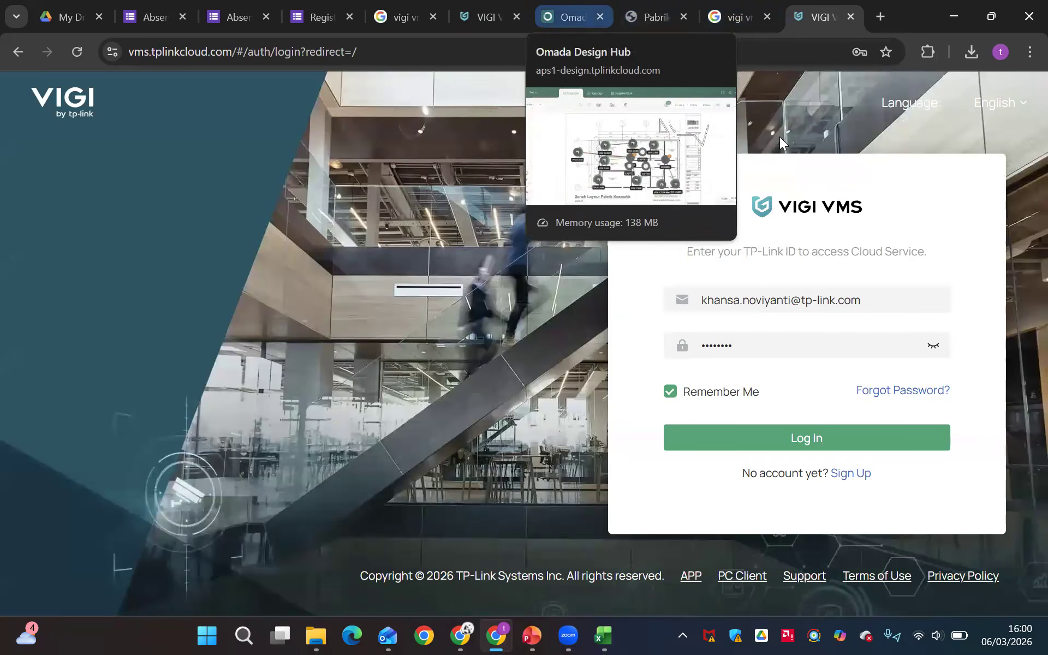
Open the proposal export settings for Pabrik Roti and review the included content, floor plan, format and project information options
{"action": "key", "text": "ctrl+6"}
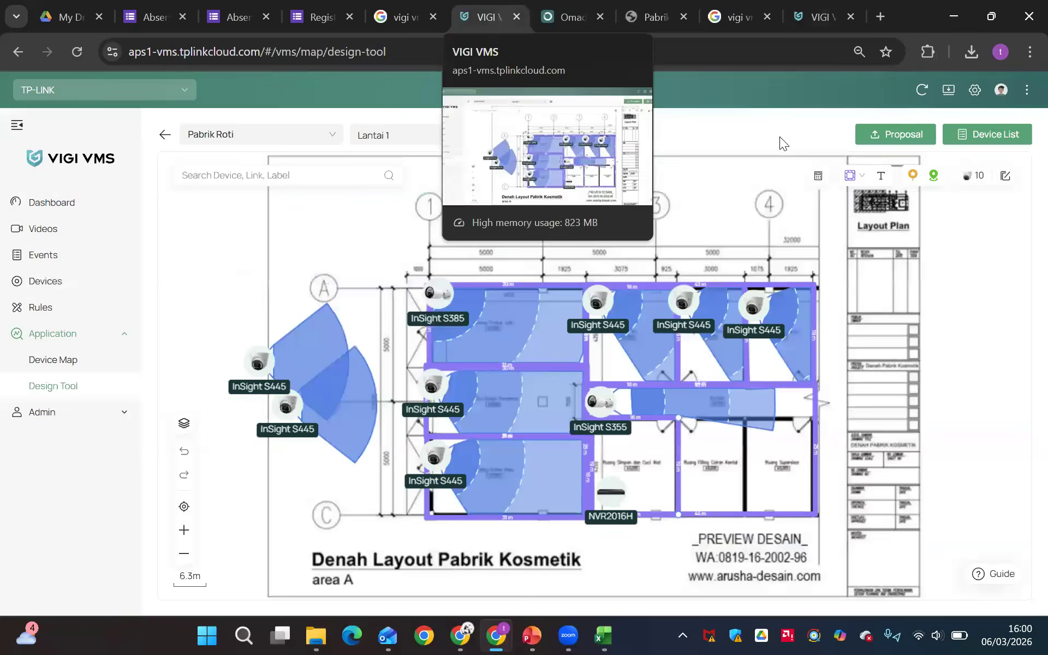
{"action": "left_click", "coordinate": [898, 131]}
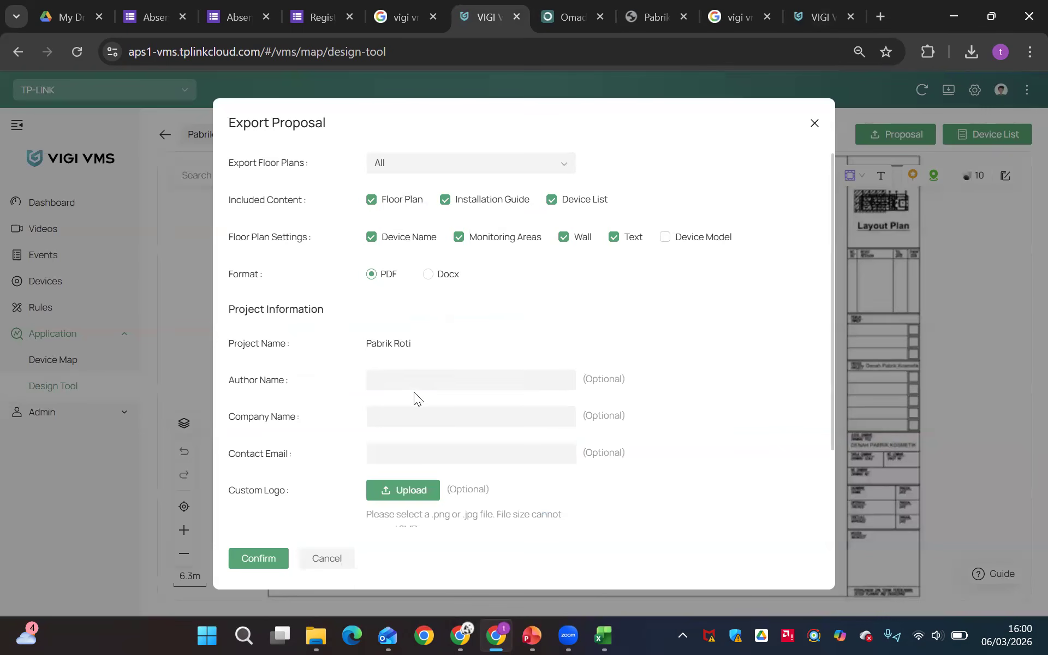
{"action": "scroll", "coordinate": [414, 392], "scroll_direction": "down", "scroll_amount": 2}
{"action": "scroll", "coordinate": [432, 317], "scroll_direction": "up", "scroll_amount": 2}
{"action": "left_click", "coordinate": [615, 237]}
{"action": "scroll", "coordinate": [368, 276], "scroll_direction": "up", "scroll_amount": 3}
{"action": "scroll", "coordinate": [416, 340], "scroll_direction": "down", "scroll_amount": 3}
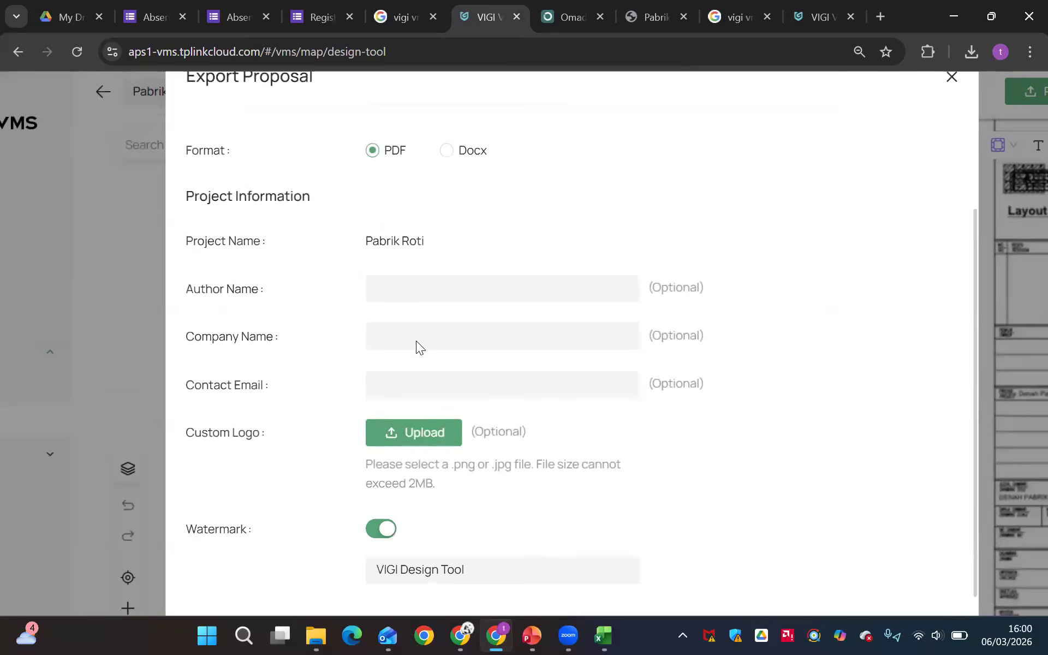
{"action": "scroll", "coordinate": [415, 340], "scroll_direction": "down", "scroll_amount": 3}
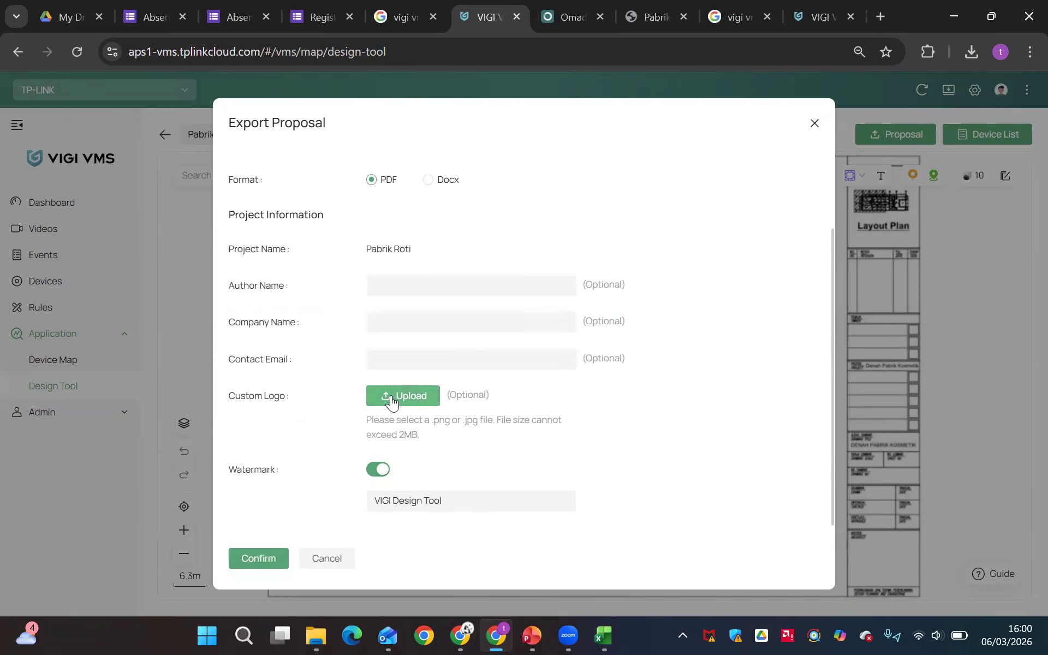
Upload the installation-of-windows-installer-and-work-tools-vector image from Downloads as the proposal's custom logo
{"action": "left_click", "coordinate": [391, 397]}
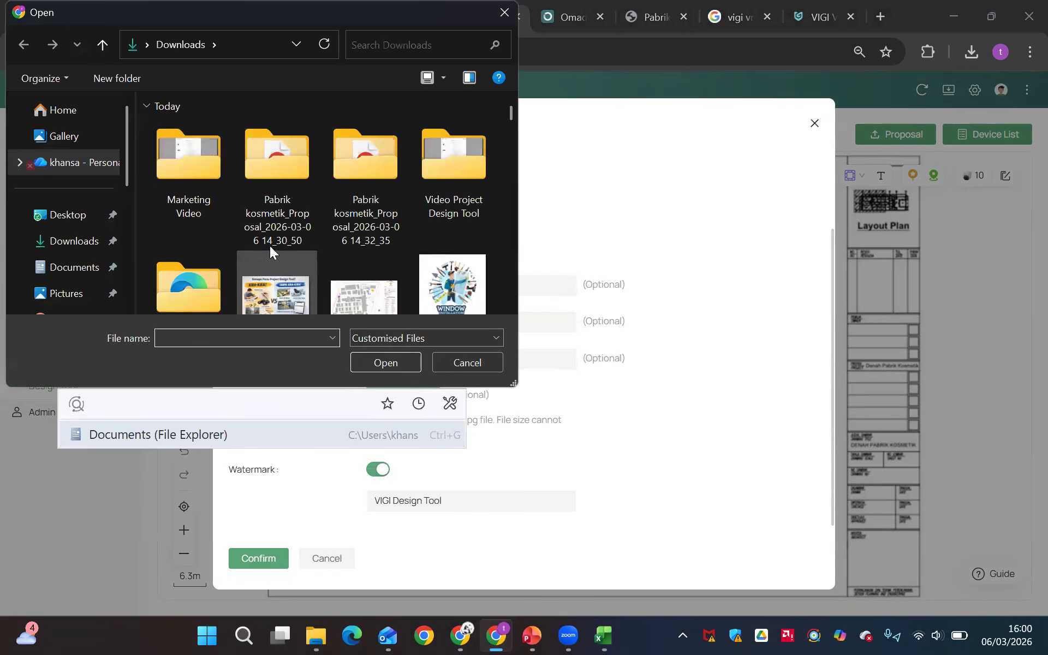
{"action": "left_click", "coordinate": [477, 282]}
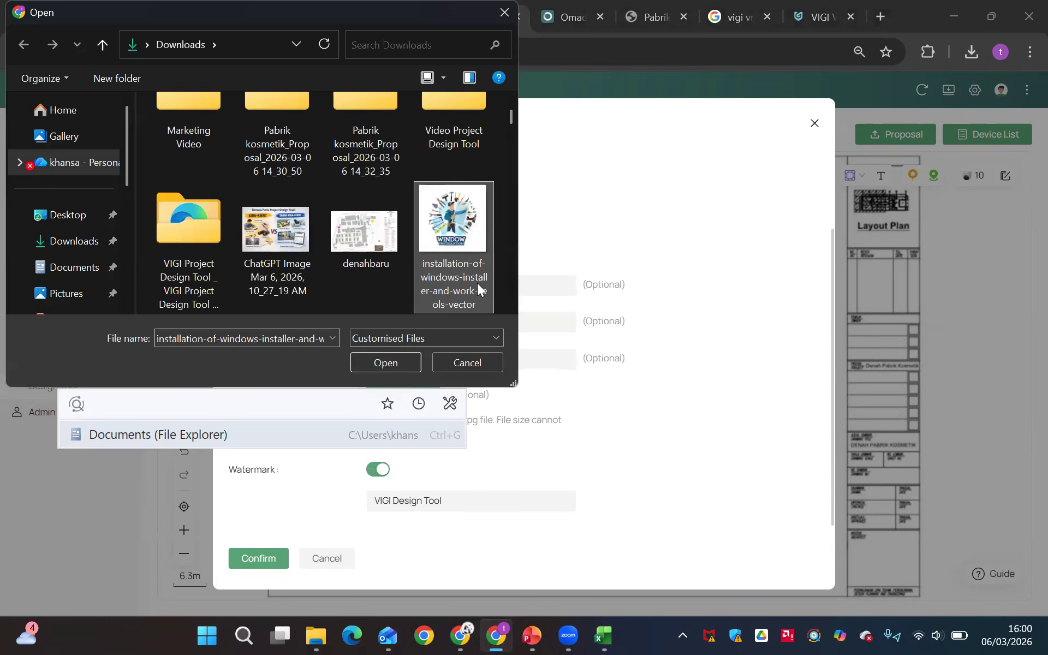
{"action": "left_click", "coordinate": [389, 362]}
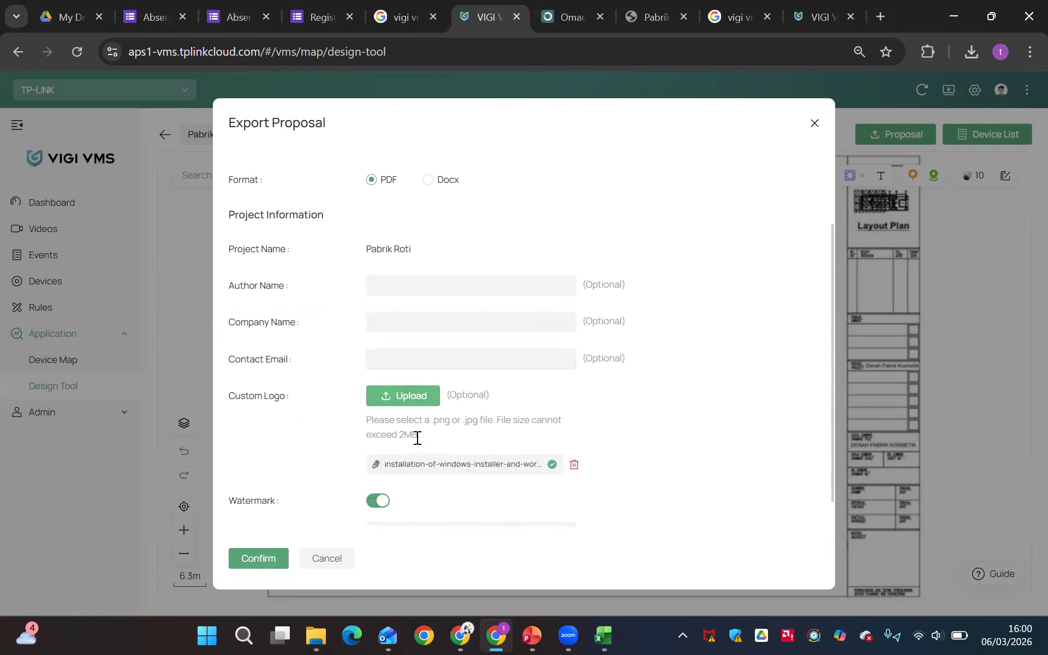
Turn off the proposal's watermark and export the proposal as a PDF
{"action": "scroll", "coordinate": [416, 471], "scroll_direction": "down", "scroll_amount": 1}
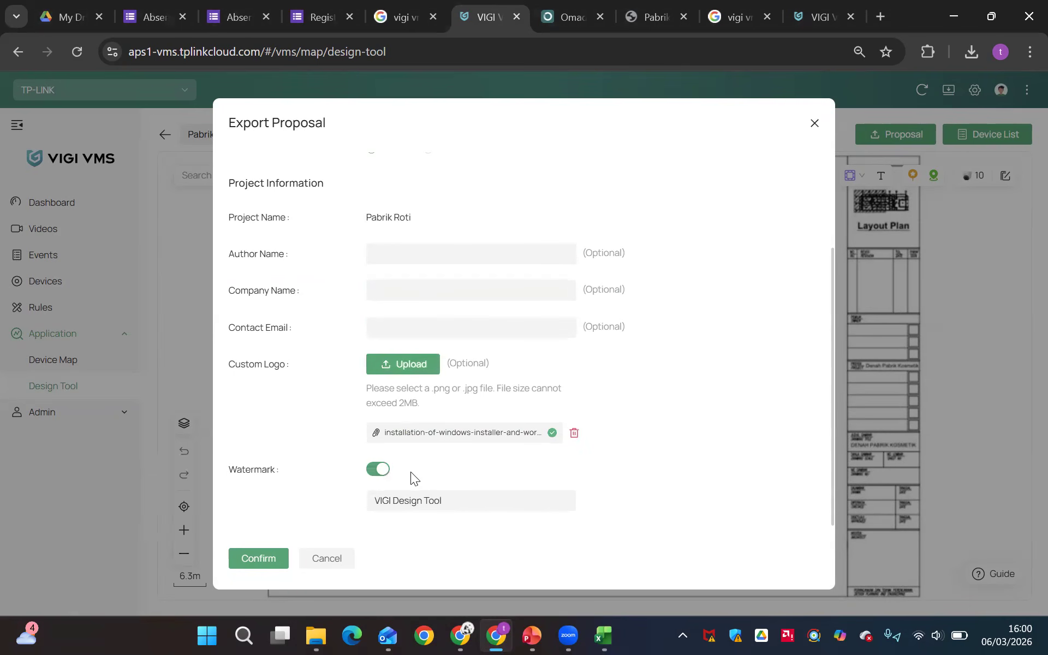
{"action": "left_click", "coordinate": [379, 471]}
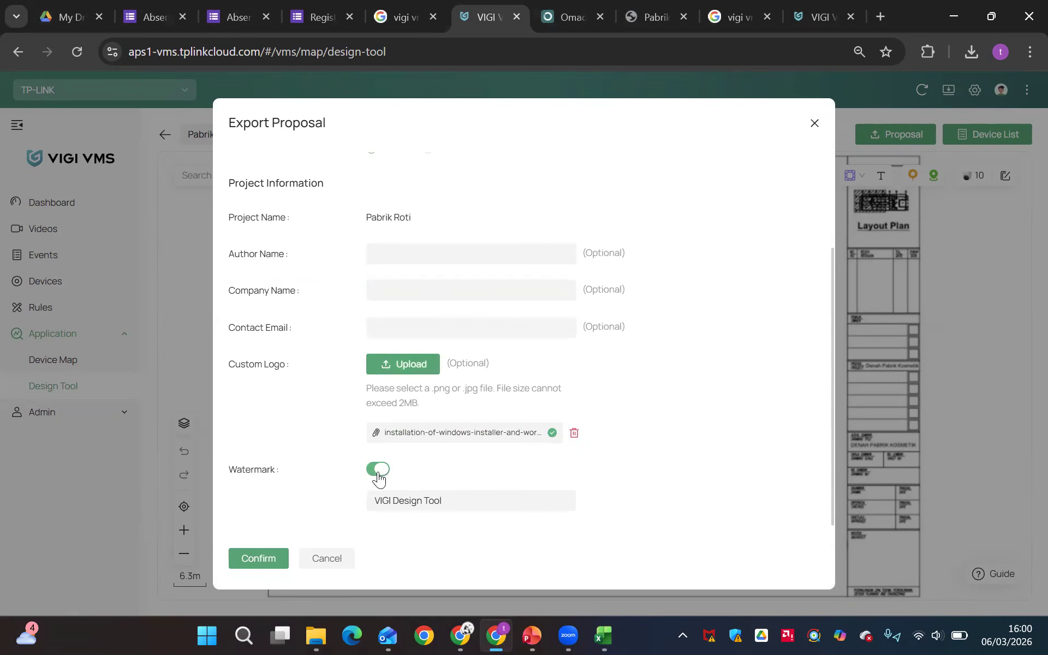
{"action": "left_click", "coordinate": [259, 558]}
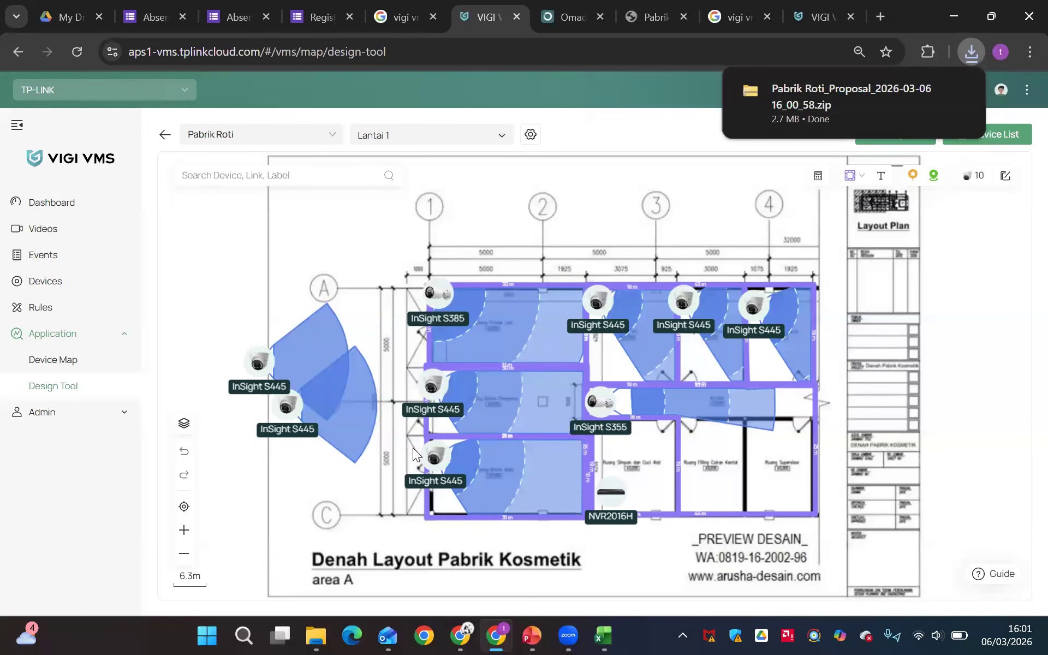
{"action": "key", "text": "alt+Tab"}
{"action": "key", "text": "alt+Tab"}
{"action": "key", "text": "alt+Tab"}
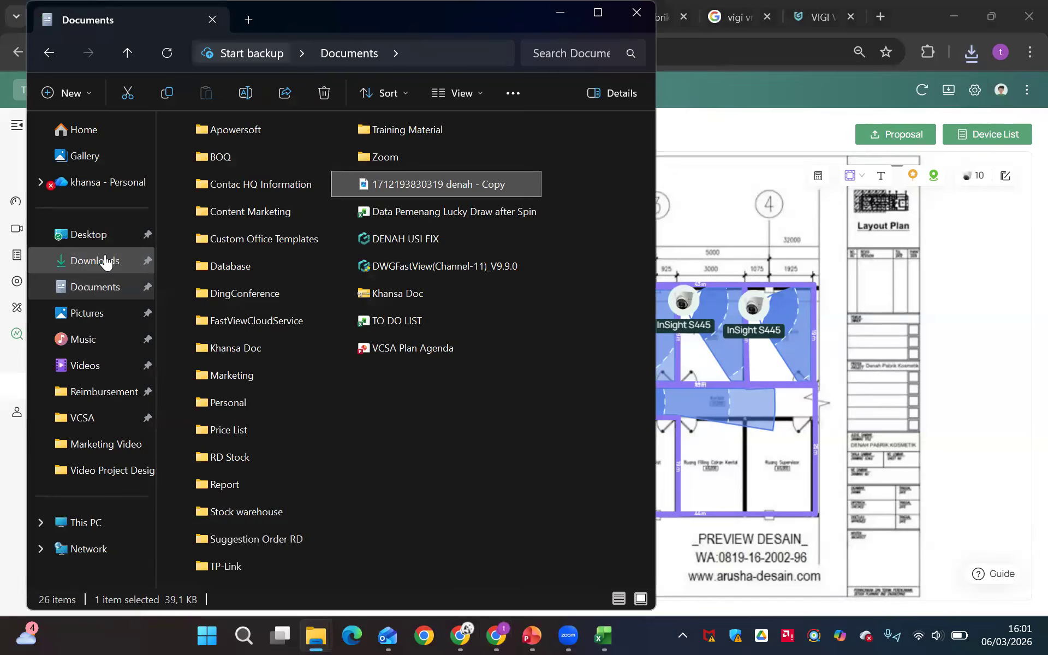
{"action": "left_click", "coordinate": [105, 261]}
{"action": "left_click", "coordinate": [182, 215]}
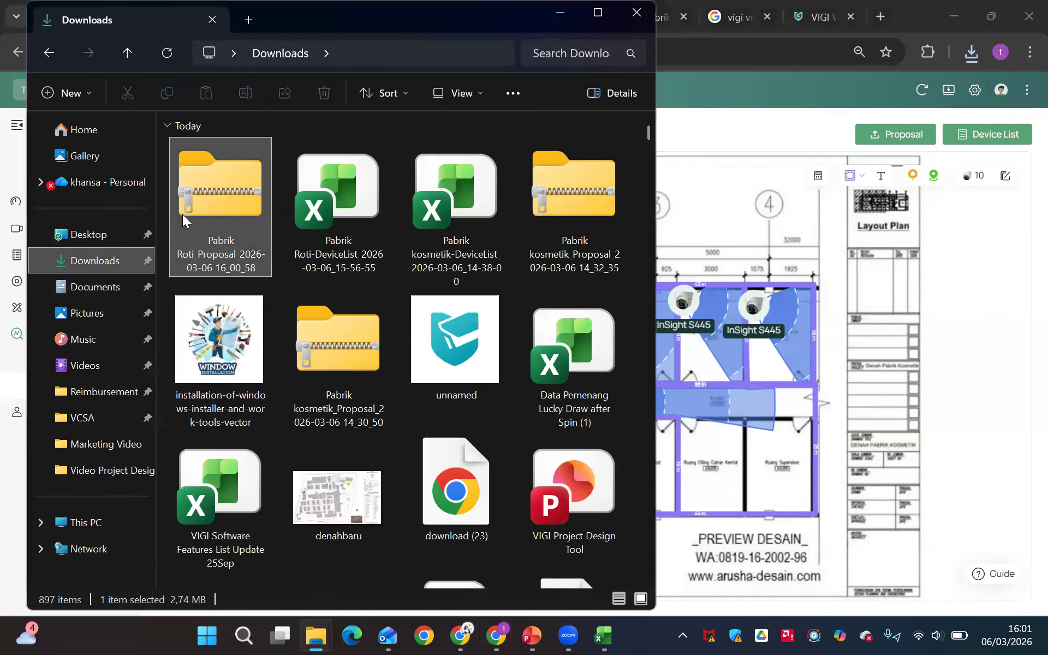
{"action": "right_click", "coordinate": [186, 213]}
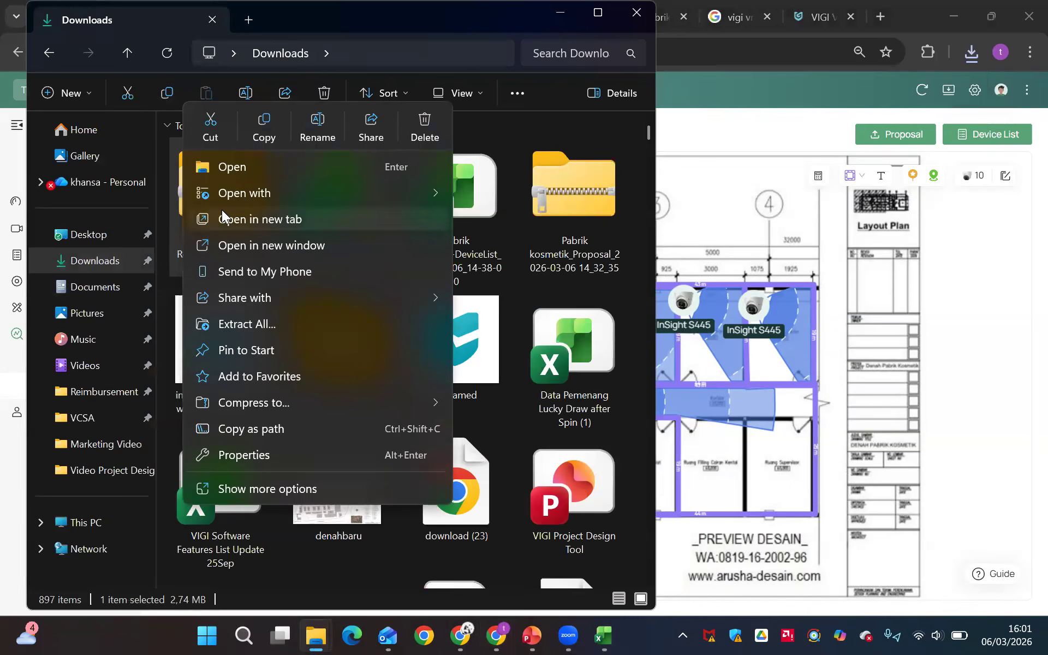
{"action": "left_click", "coordinate": [250, 324]}
{"action": "left_click", "coordinate": [652, 483]}
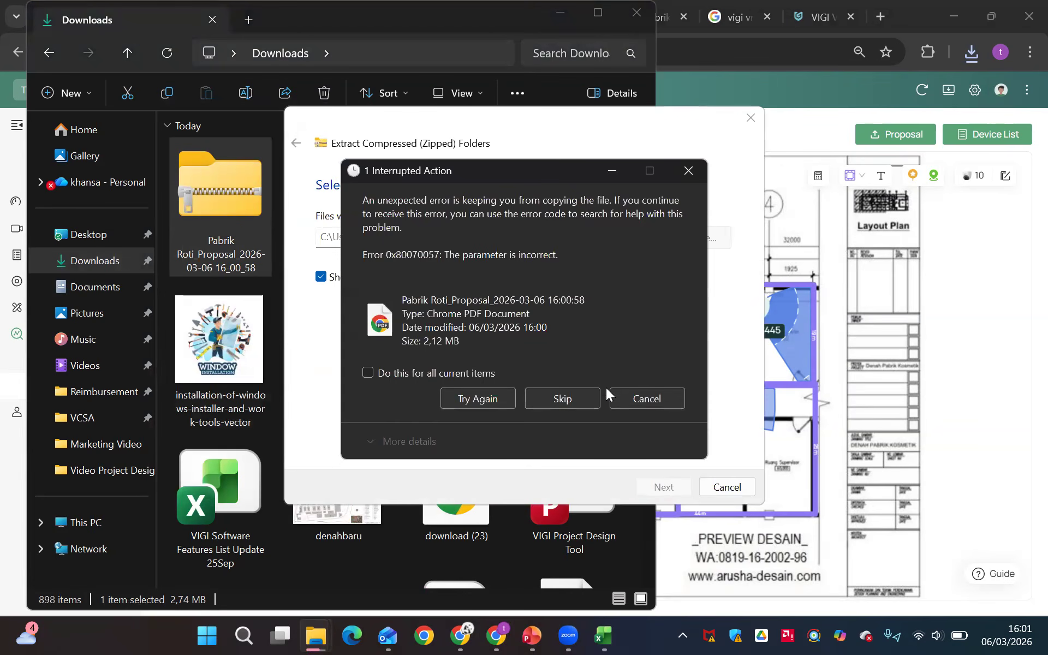
{"action": "left_click", "coordinate": [640, 399]}
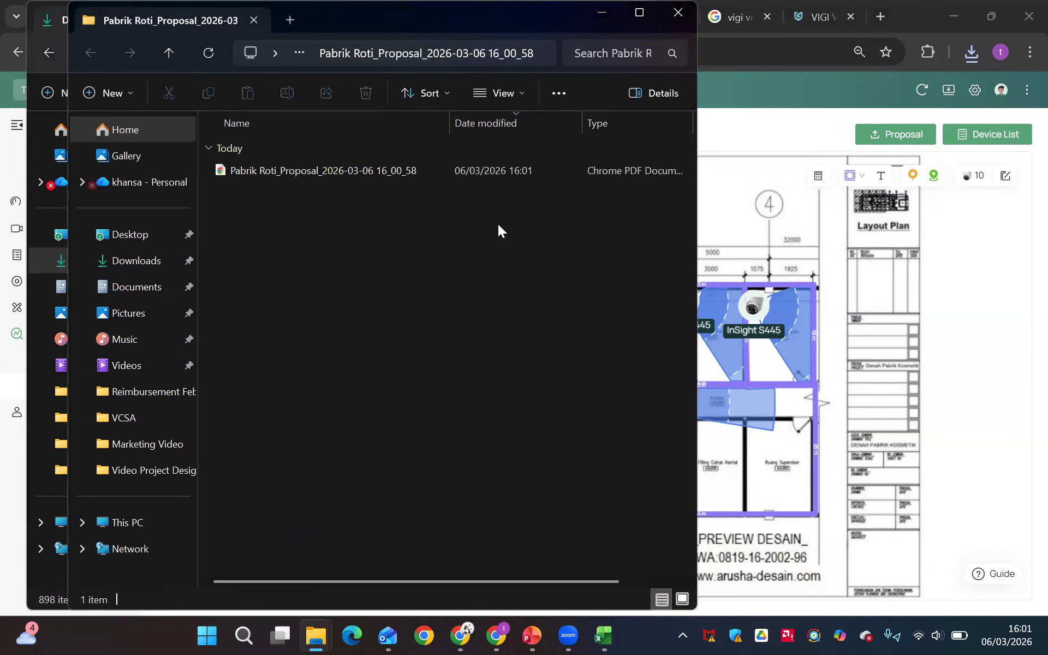
{"action": "double_click", "coordinate": [459, 172]}
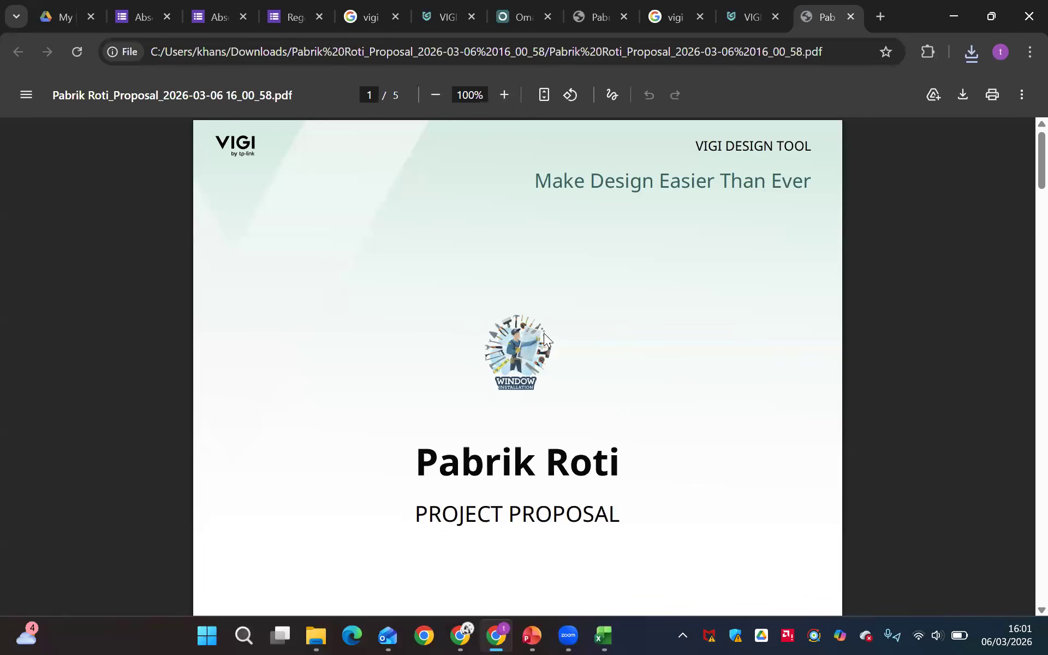
Examine the exported proposal's cover with the custom logo, its device list, additional fees, price summary and floor plan page
{"action": "scroll", "coordinate": [543, 332], "scroll_direction": "down", "scroll_amount": 2}
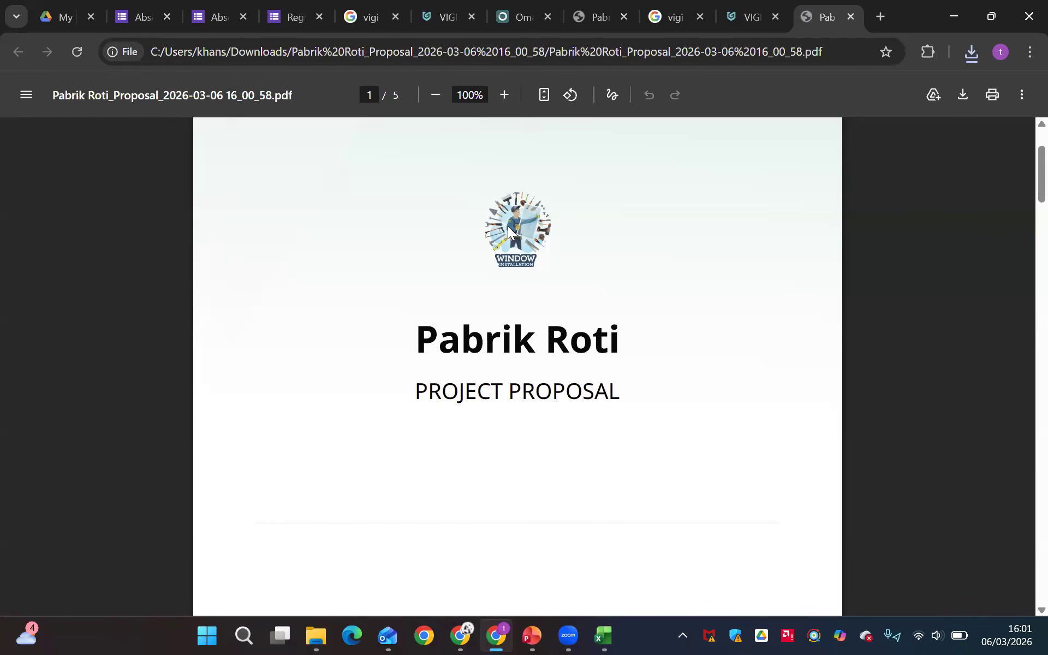
{"action": "scroll", "coordinate": [505, 240], "scroll_direction": "down", "scroll_amount": 2}
{"action": "scroll", "coordinate": [505, 240], "scroll_direction": "up", "scroll_amount": 3}
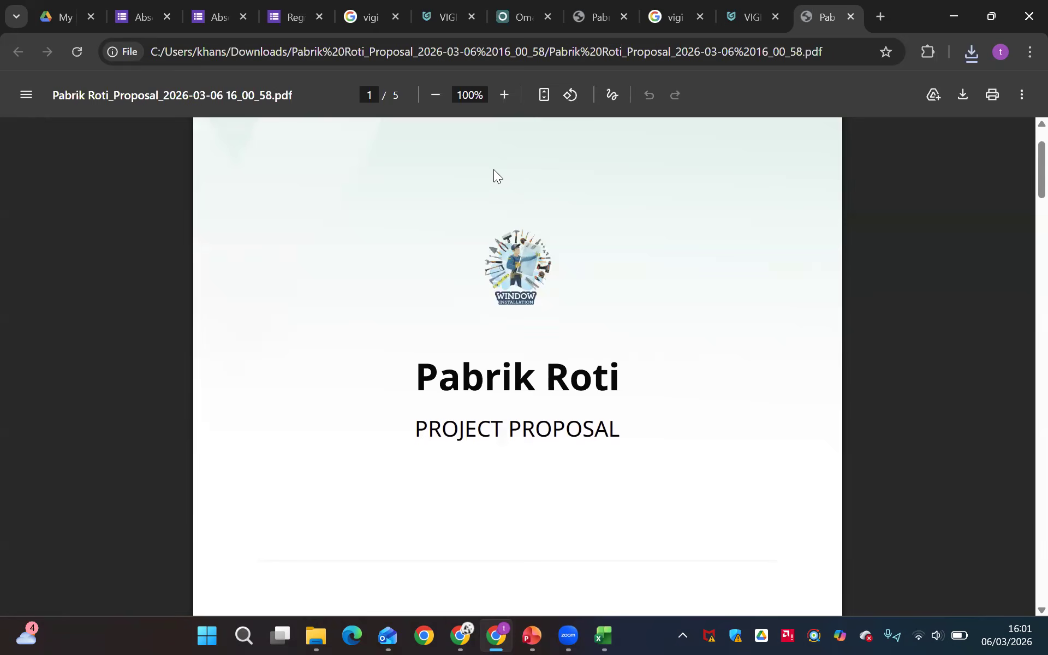
{"action": "scroll", "coordinate": [511, 323], "scroll_direction": "down", "scroll_amount": 6}
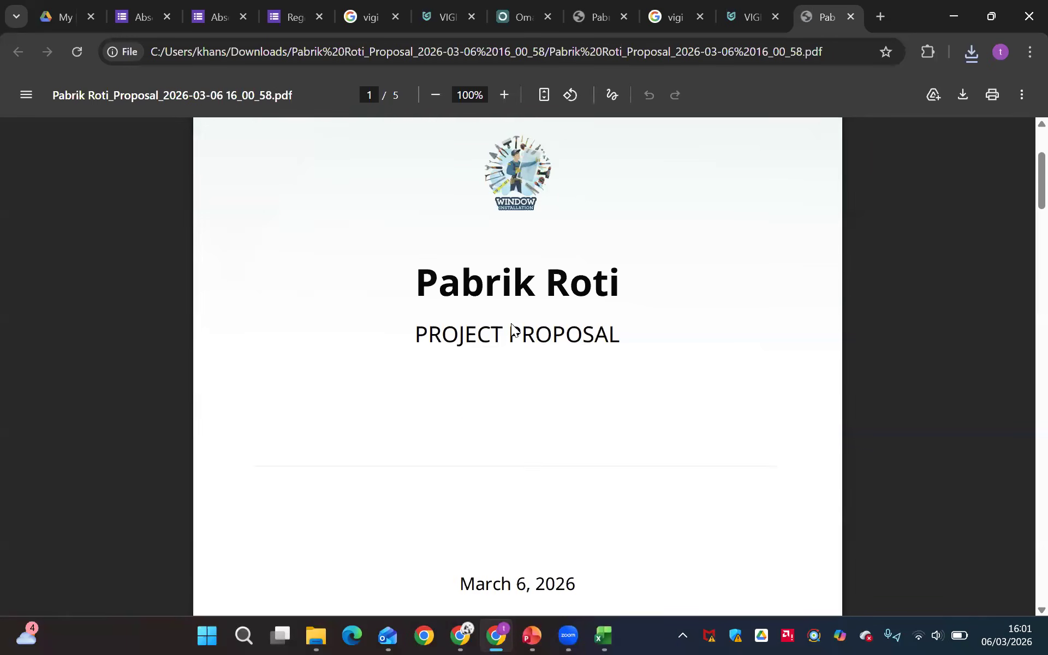
{"action": "scroll", "coordinate": [511, 323], "scroll_direction": "down", "scroll_amount": 10}
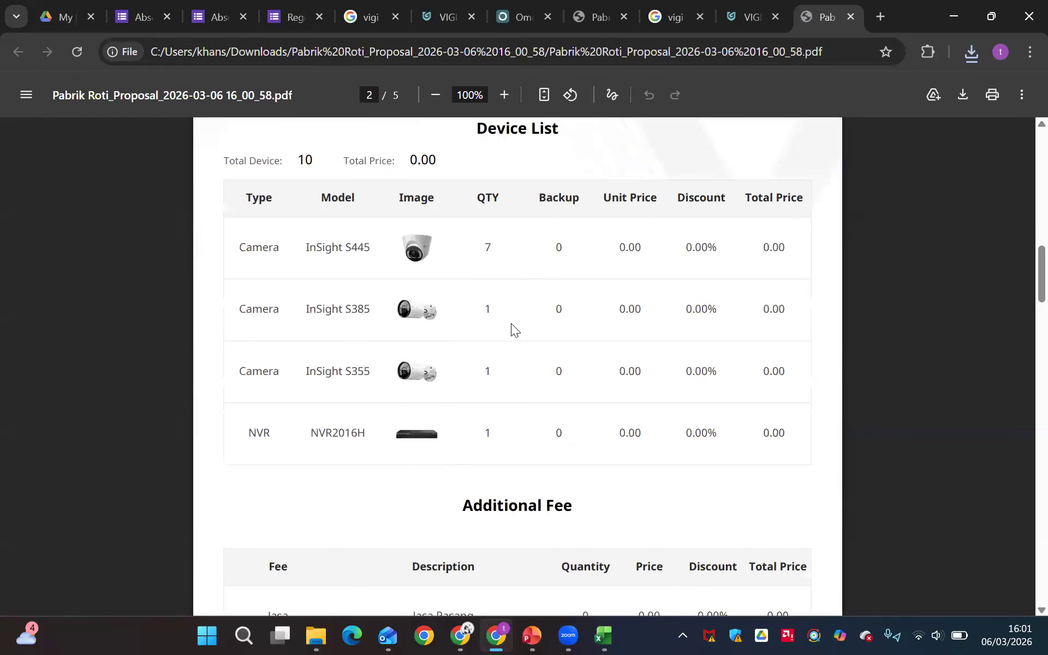
{"action": "scroll", "coordinate": [510, 323], "scroll_direction": "down", "scroll_amount": 1}
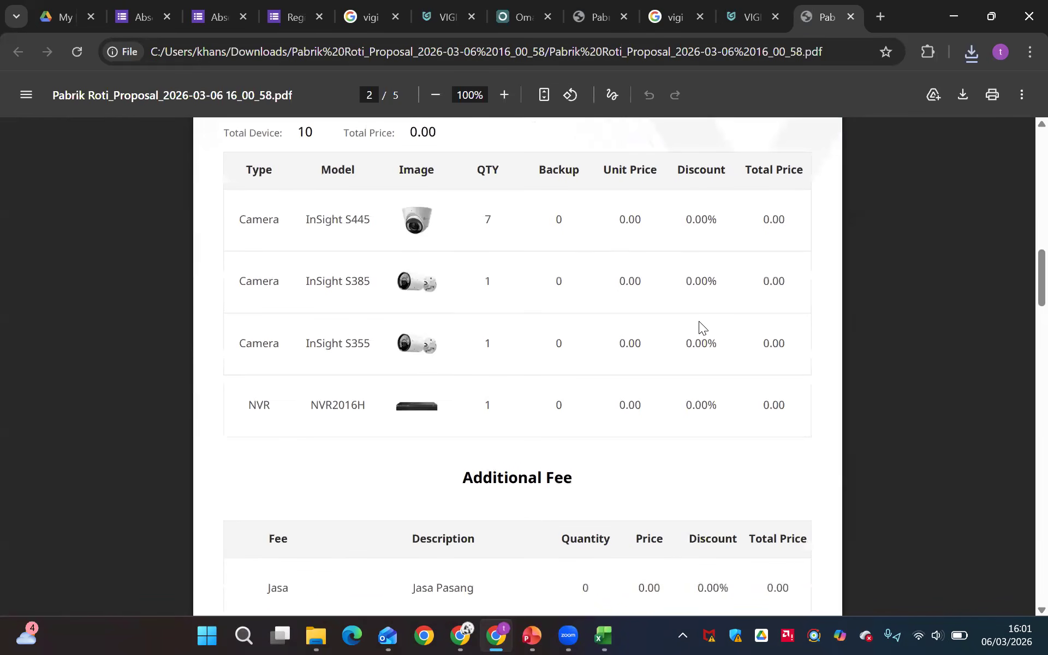
{"action": "scroll", "coordinate": [698, 323], "scroll_direction": "down", "scroll_amount": 4}
{"action": "scroll", "coordinate": [543, 358], "scroll_direction": "down", "scroll_amount": 14}
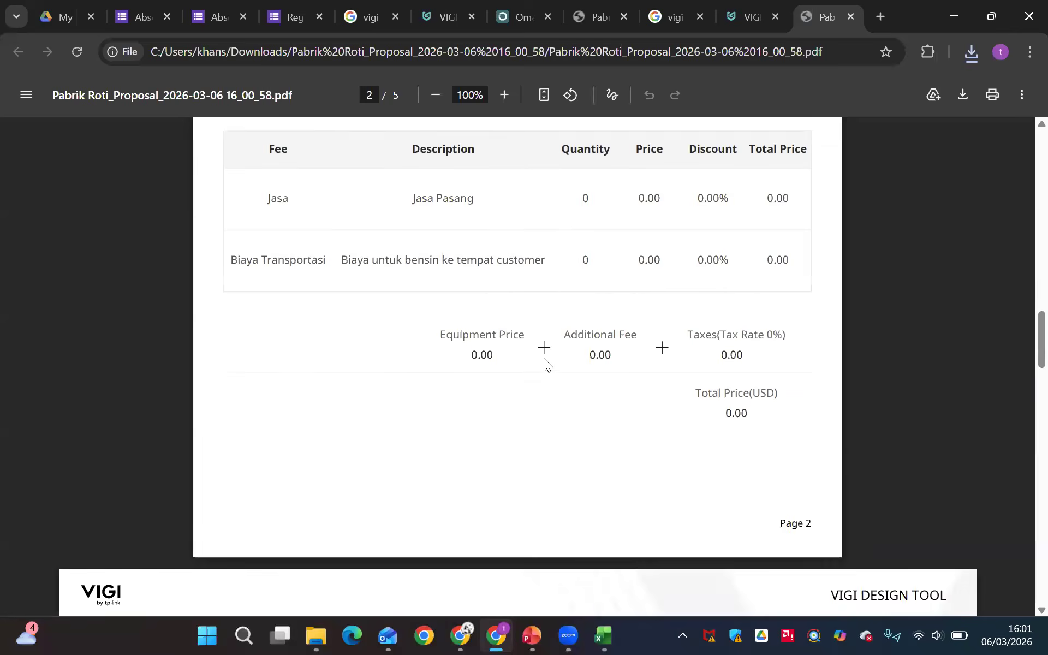
{"action": "scroll", "coordinate": [547, 388], "scroll_direction": "down", "scroll_amount": 1}
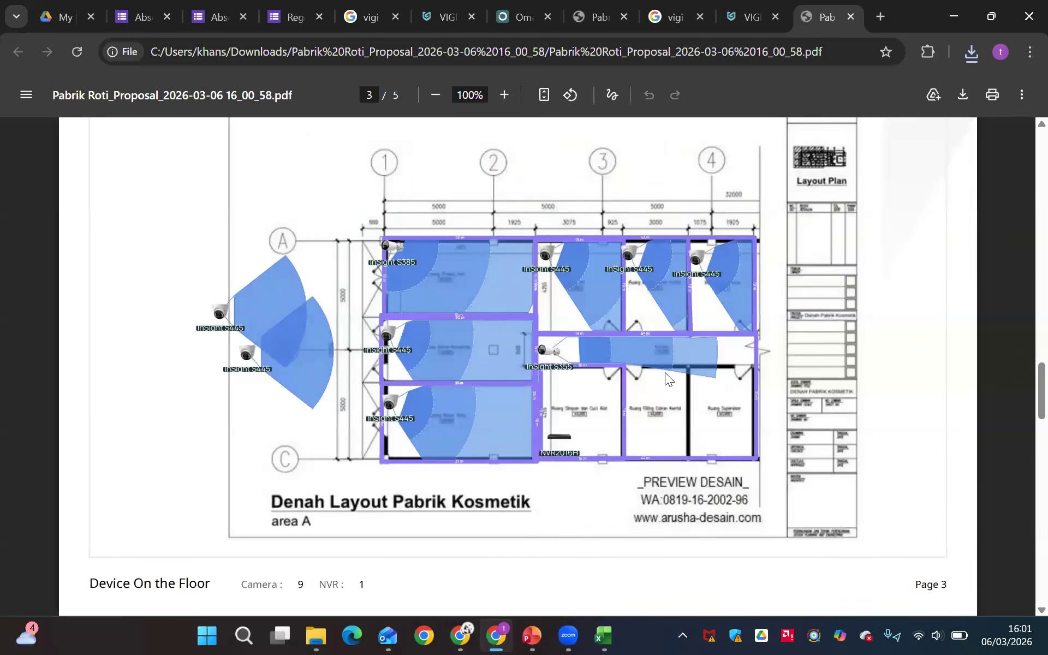
Examine the proposal's page 4 floor plan, looking closely at the numbered cameras and their direction arrows
{"action": "scroll", "coordinate": [665, 373], "scroll_direction": "down", "scroll_amount": 9}
{"action": "scroll", "coordinate": [665, 372], "scroll_direction": "down", "scroll_amount": 3}
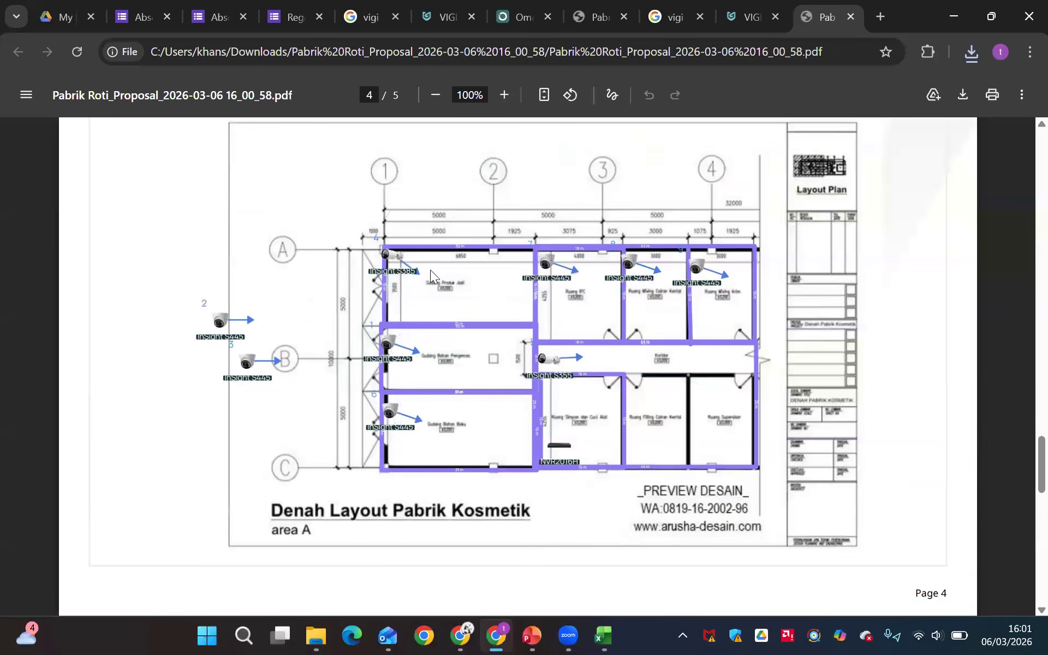
{"action": "scroll", "coordinate": [391, 276], "scroll_direction": "up", "scroll_amount": 5}
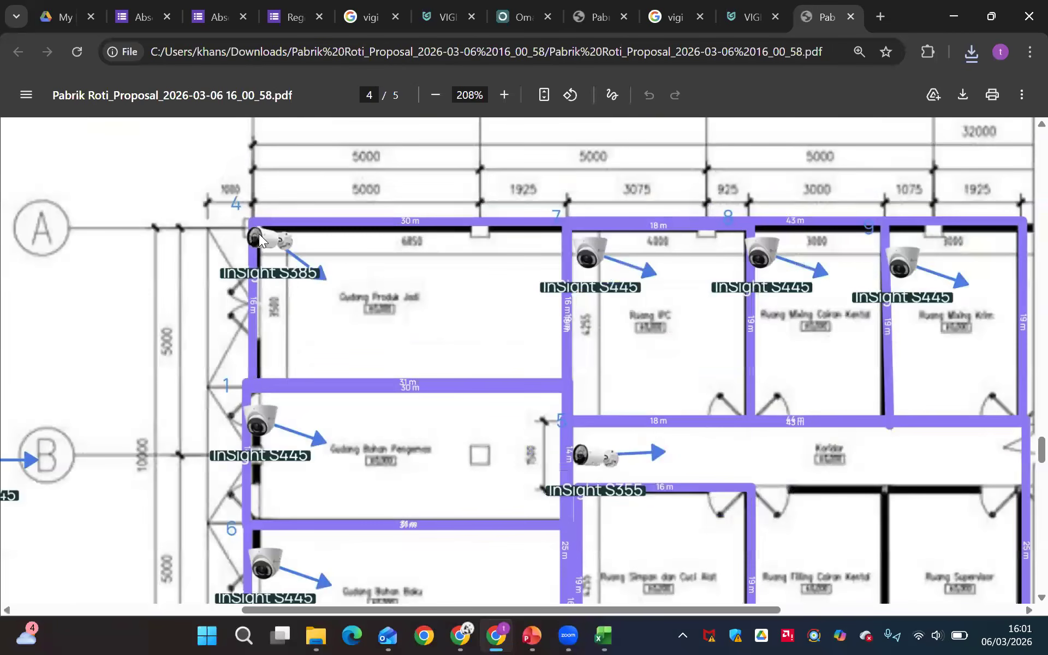
{"action": "scroll", "coordinate": [499, 329], "scroll_direction": "down", "scroll_amount": 3}
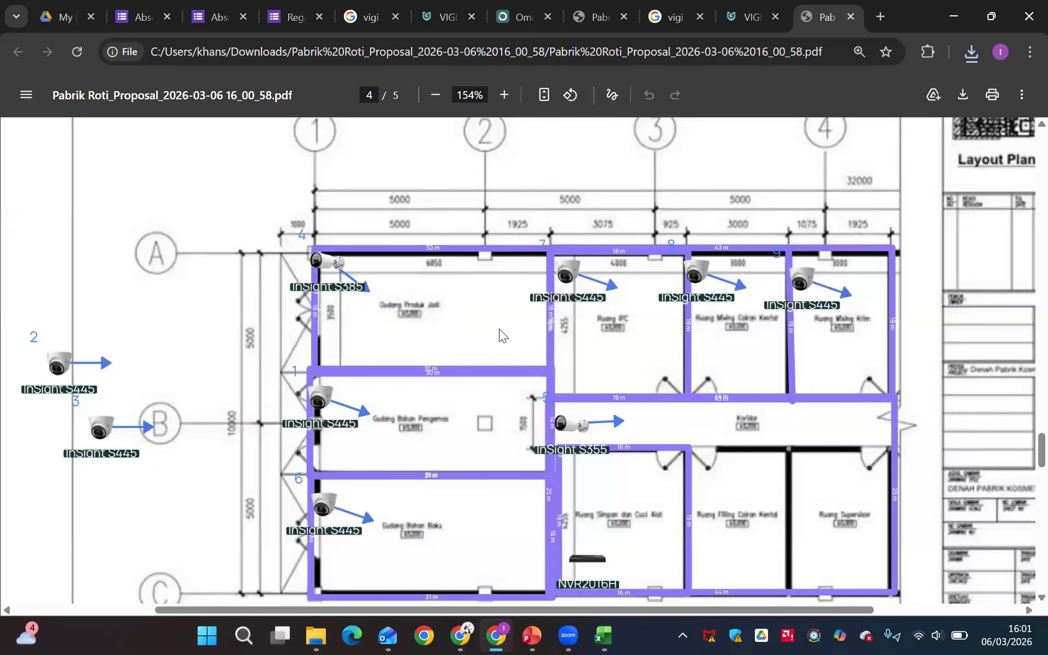
{"action": "scroll", "coordinate": [511, 372], "scroll_direction": "down", "scroll_amount": 1}
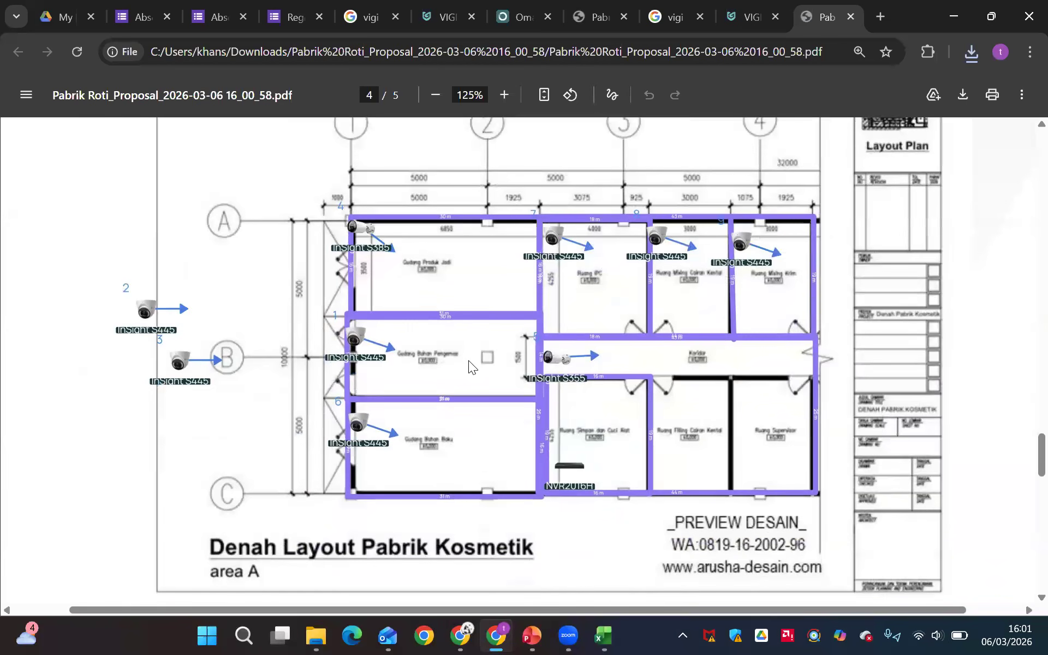
{"action": "scroll", "coordinate": [436, 406], "scroll_direction": "down", "scroll_amount": 3}
{"action": "scroll", "coordinate": [489, 413], "scroll_direction": "down", "scroll_amount": 7}
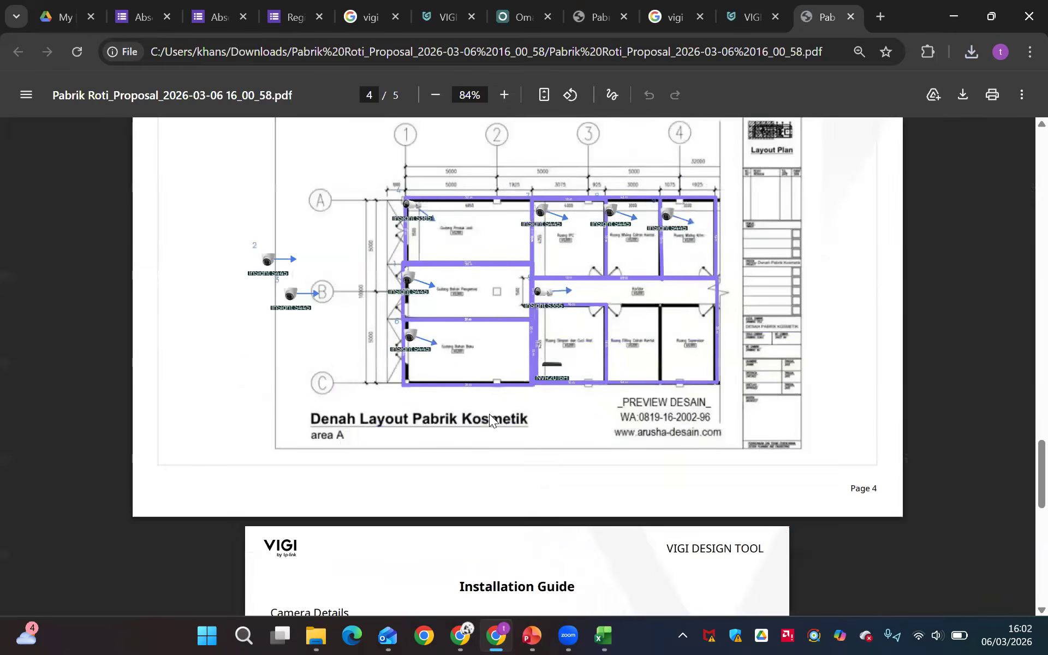
Examine the Installation Guide's camera details for mounting method, installation height and tilt angle, and return to the proposal's cover
{"action": "scroll", "coordinate": [489, 414], "scroll_direction": "down", "scroll_amount": 2}
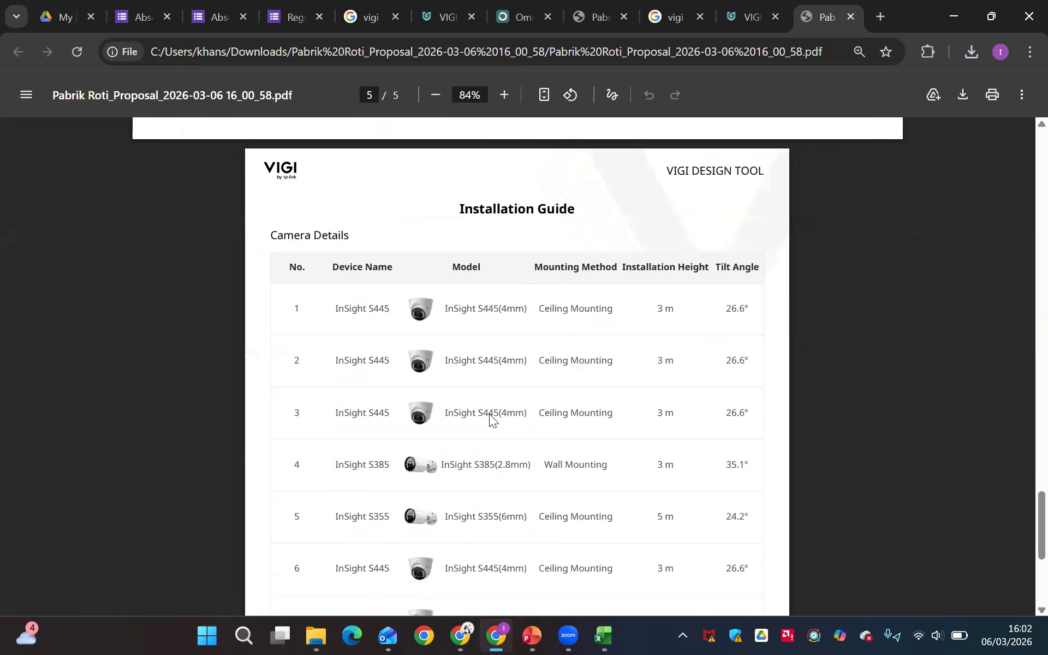
{"action": "scroll", "coordinate": [489, 413], "scroll_direction": "up", "scroll_amount": 2}
{"action": "scroll", "coordinate": [489, 414], "scroll_direction": "down", "scroll_amount": 2}
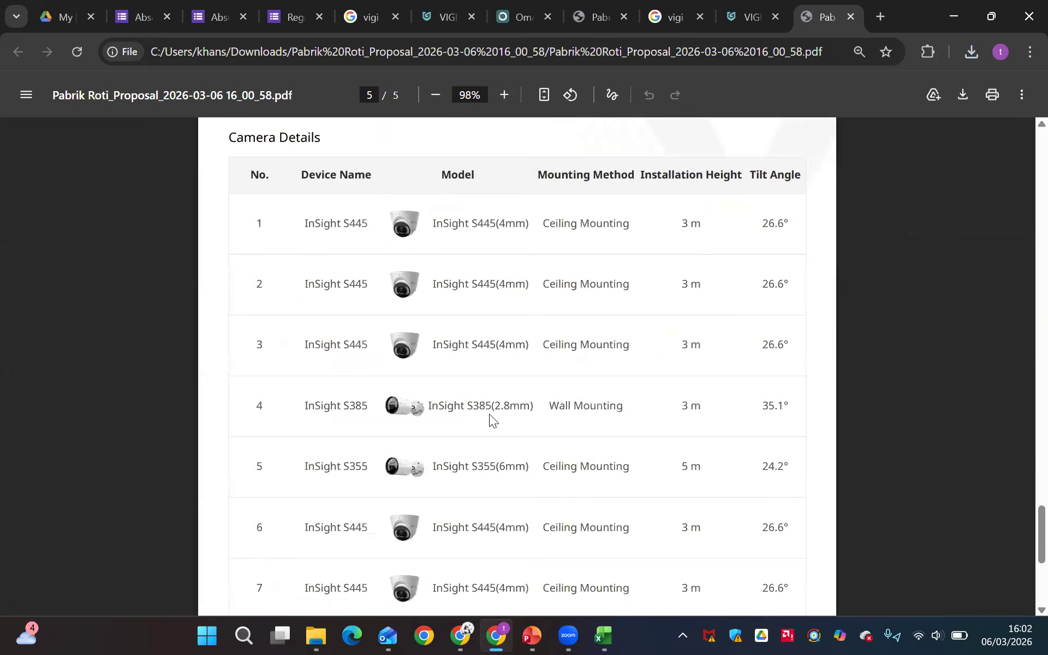
{"action": "scroll", "coordinate": [489, 414], "scroll_direction": "up", "scroll_amount": 1}
{"action": "scroll", "coordinate": [489, 413], "scroll_direction": "down", "scroll_amount": 3}
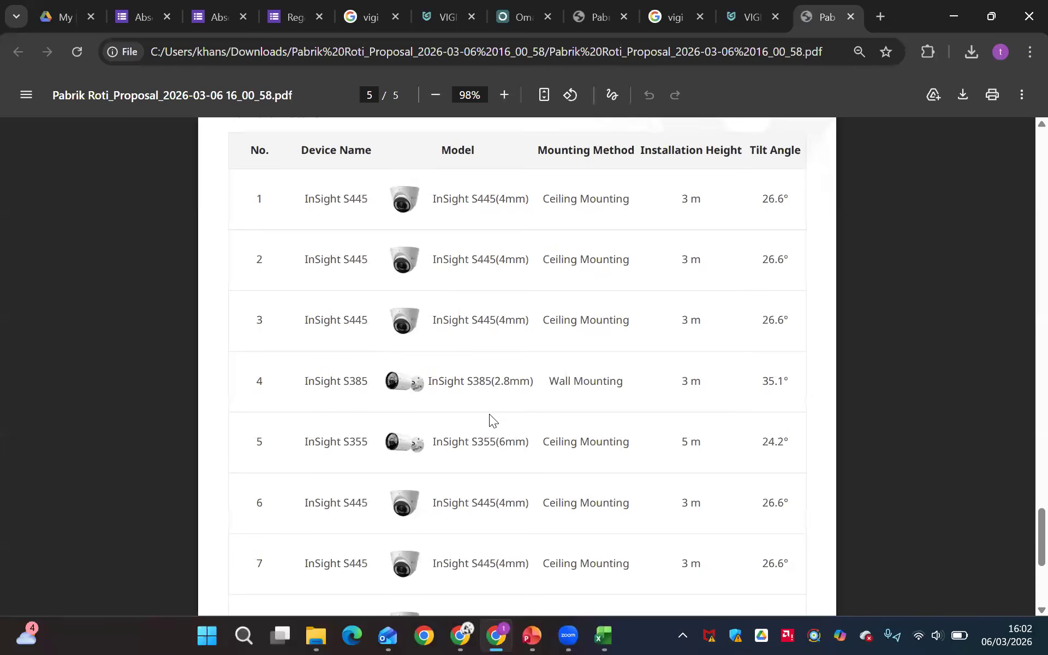
{"action": "scroll", "coordinate": [489, 414], "scroll_direction": "up", "scroll_amount": 1}
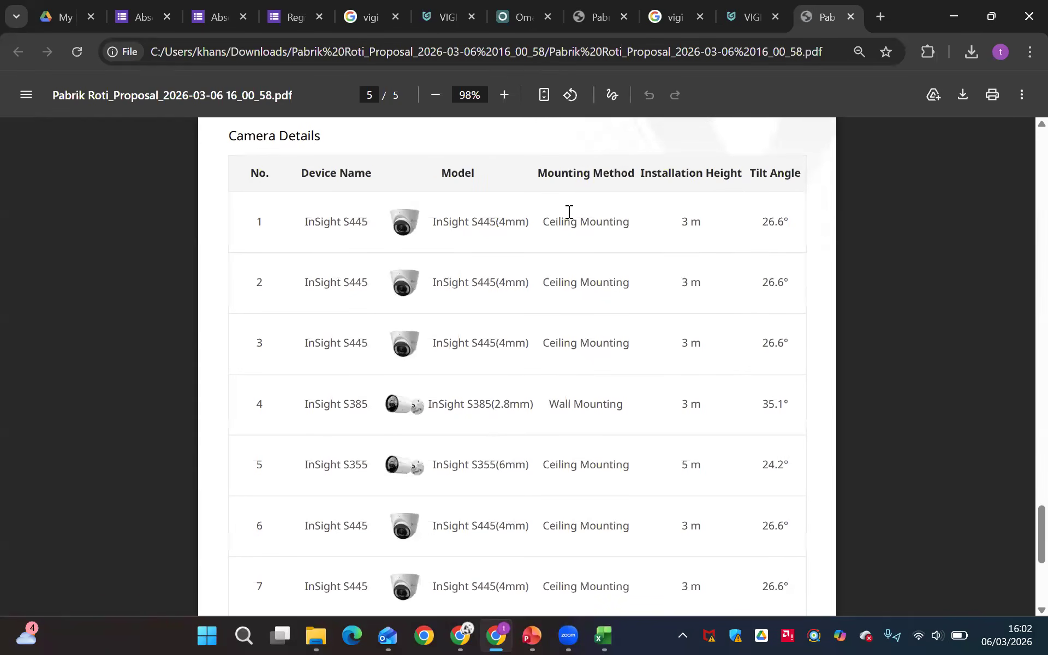
{"action": "scroll", "coordinate": [579, 229], "scroll_direction": "down", "scroll_amount": 2}
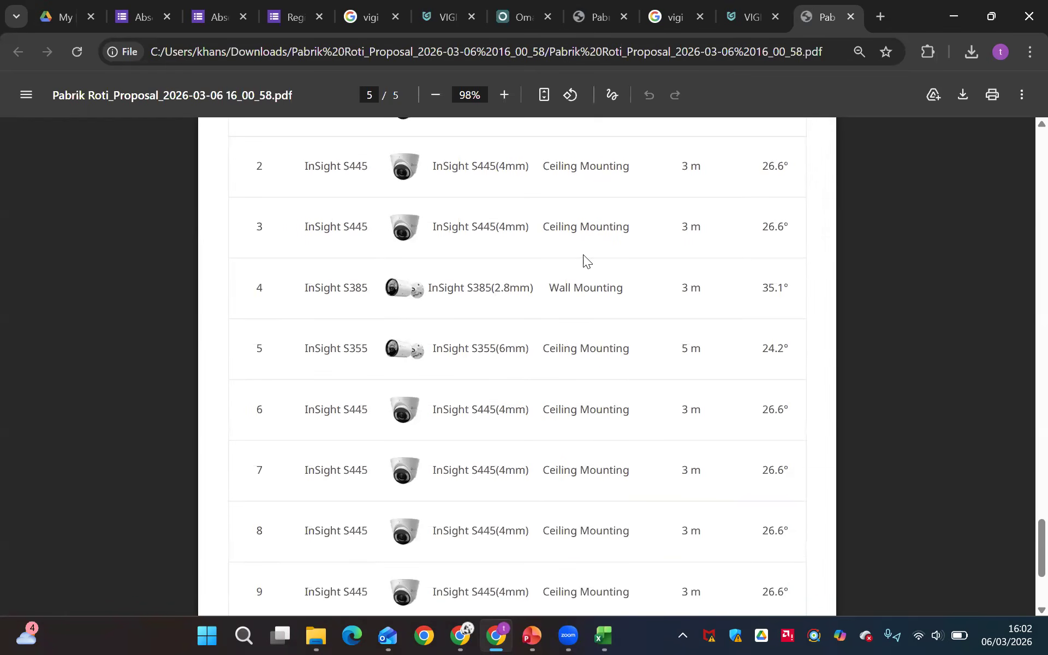
{"action": "scroll", "coordinate": [571, 288], "scroll_direction": "up", "scroll_amount": 3}
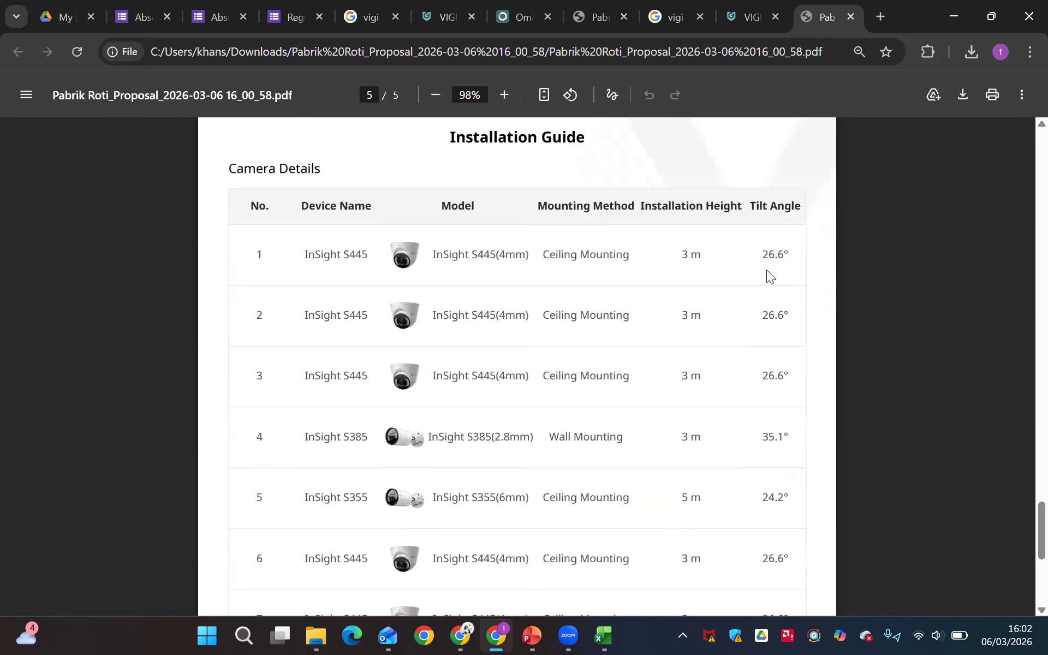
{"action": "scroll", "coordinate": [766, 269], "scroll_direction": "down", "scroll_amount": 6}
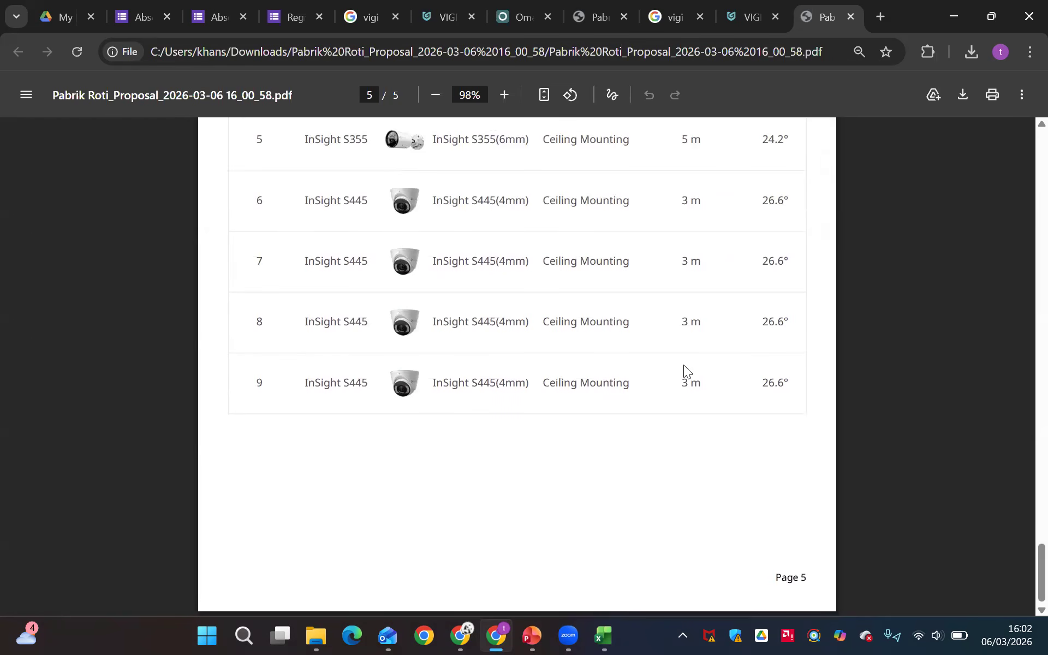
{"action": "scroll", "coordinate": [683, 365], "scroll_direction": "up", "scroll_amount": 15}
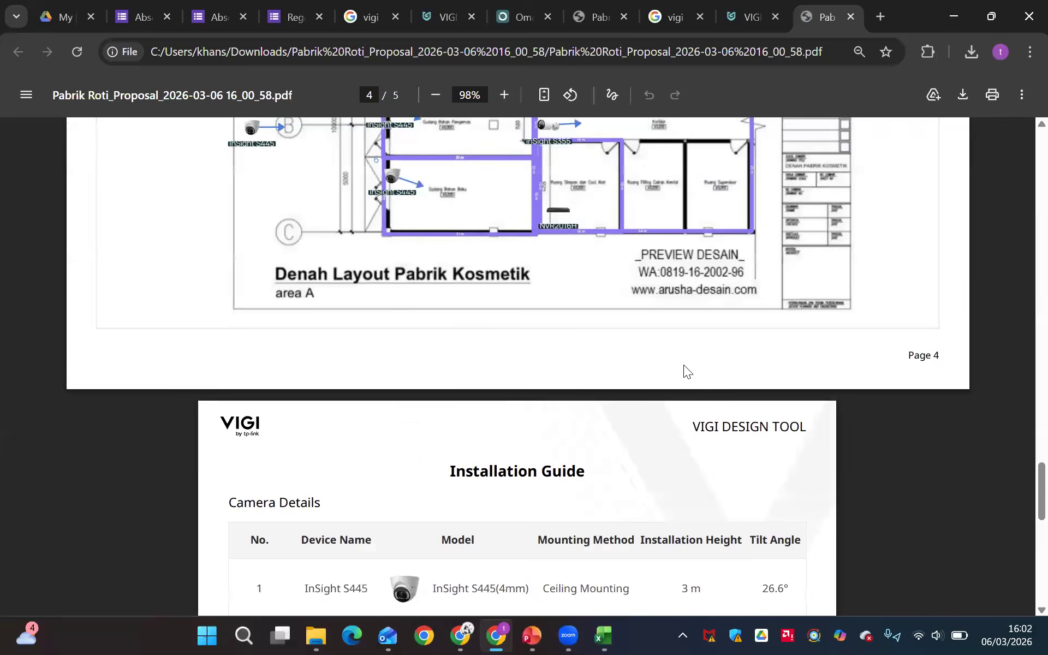
{"action": "scroll", "coordinate": [683, 365], "scroll_direction": "up", "scroll_amount": 20}
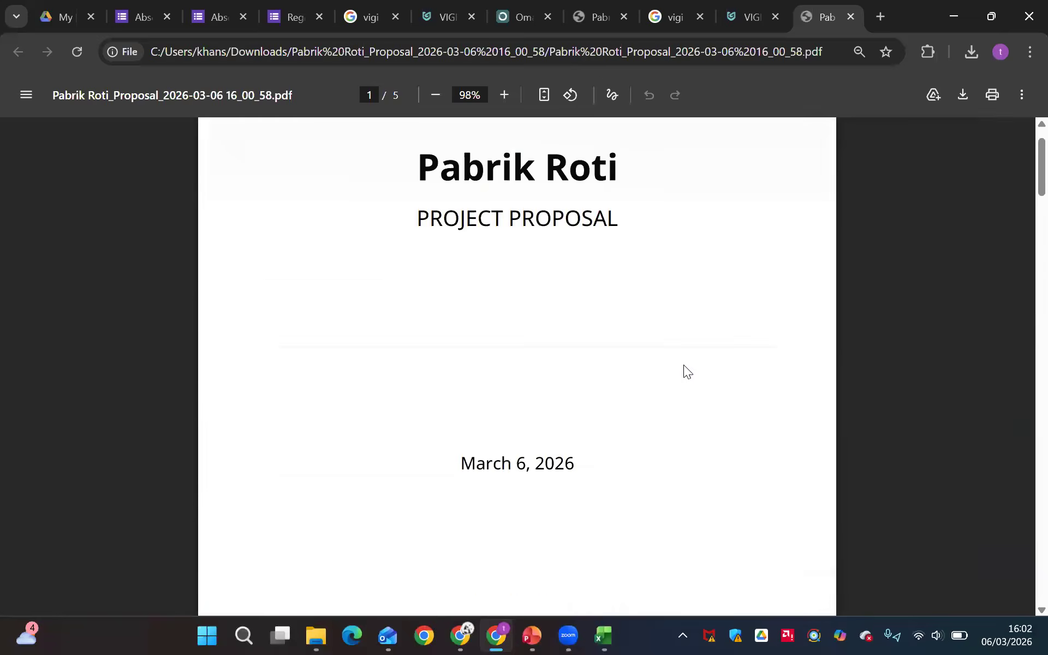
{"action": "scroll", "coordinate": [683, 365], "scroll_direction": "up", "scroll_amount": 2}
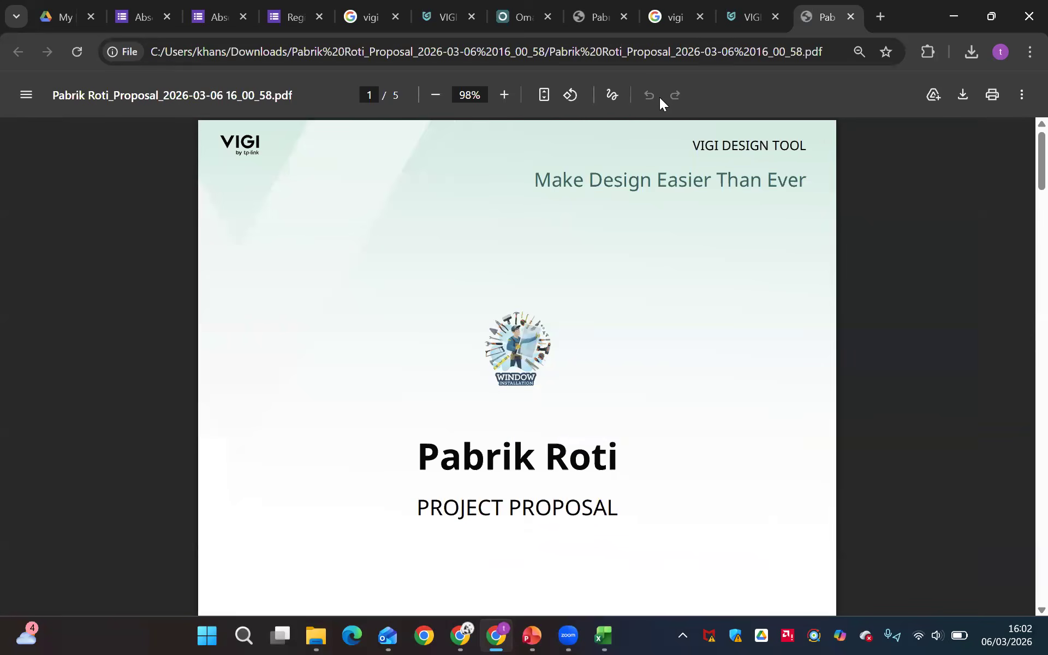
Switch back to the Pabrik Roti project's Lantai 1 floor plan in the VIGI VMS Design Tool
{"action": "left_click", "coordinate": [751, 17]}
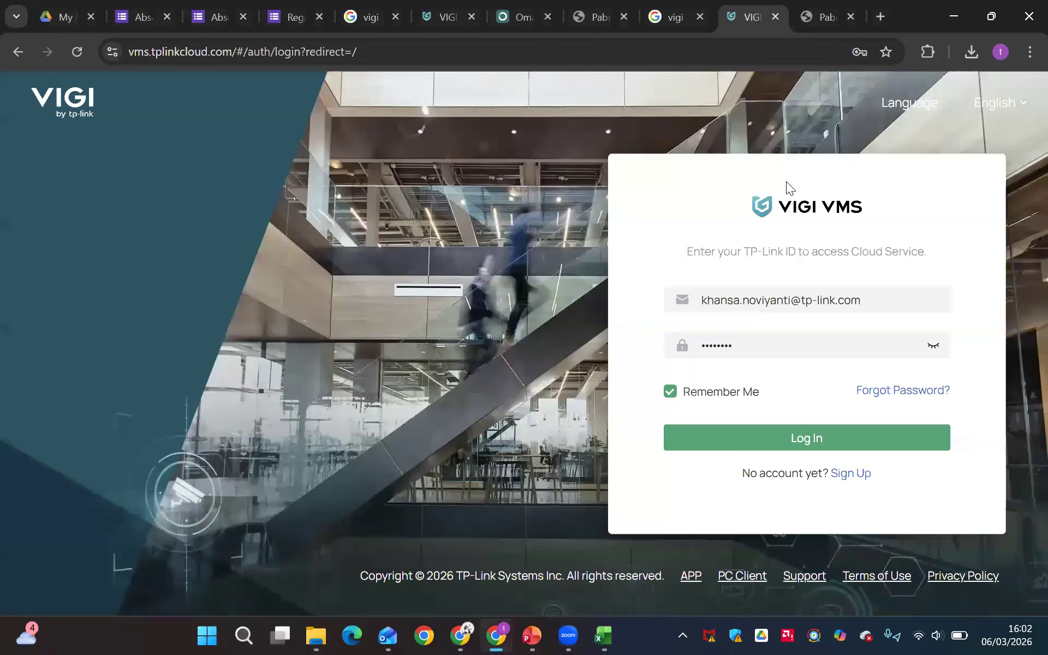
{"action": "left_click", "coordinate": [448, 15]}
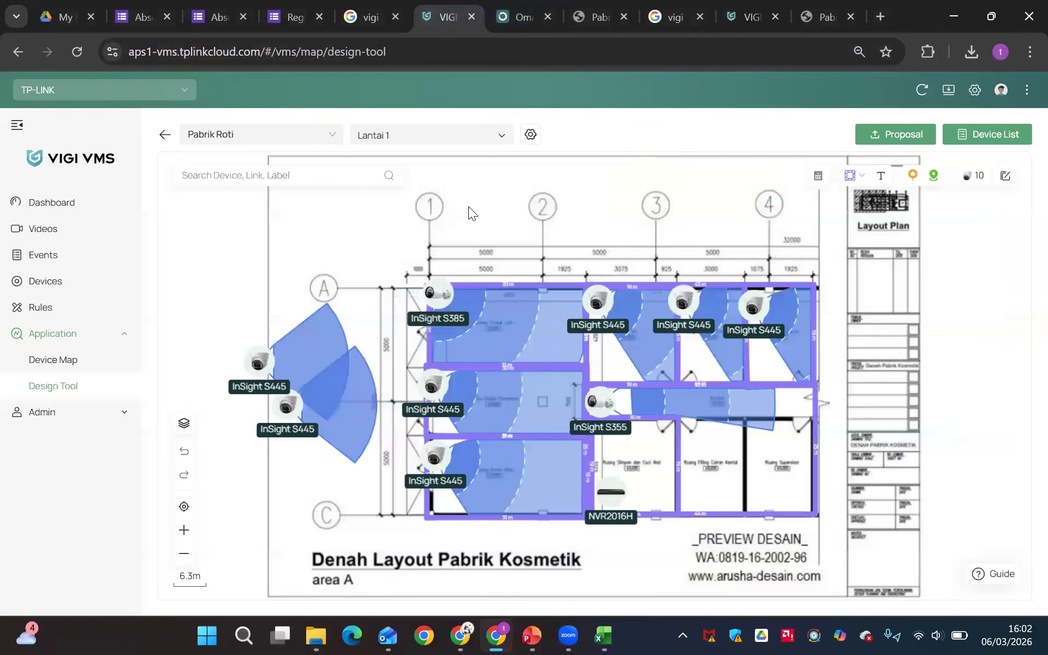
{"action": "left_click_drag", "start_coordinate": [350, 527], "coordinate": [295, 547]}
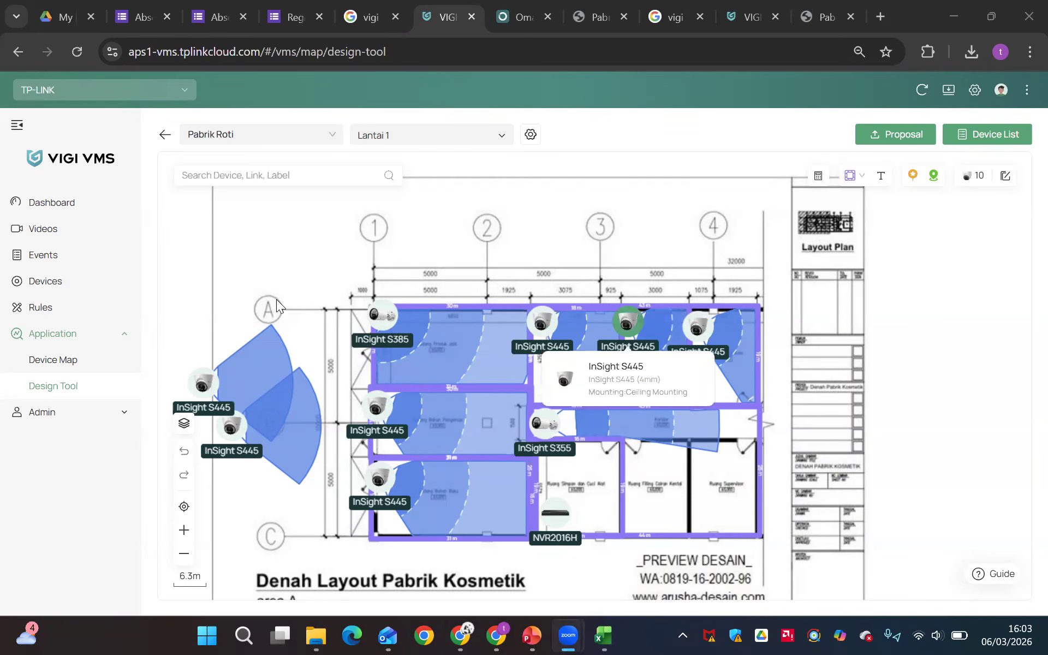
Switch to the Omada design tool, check the Test project's floor list and open the tes project
{"action": "left_click", "coordinate": [515, 16]}
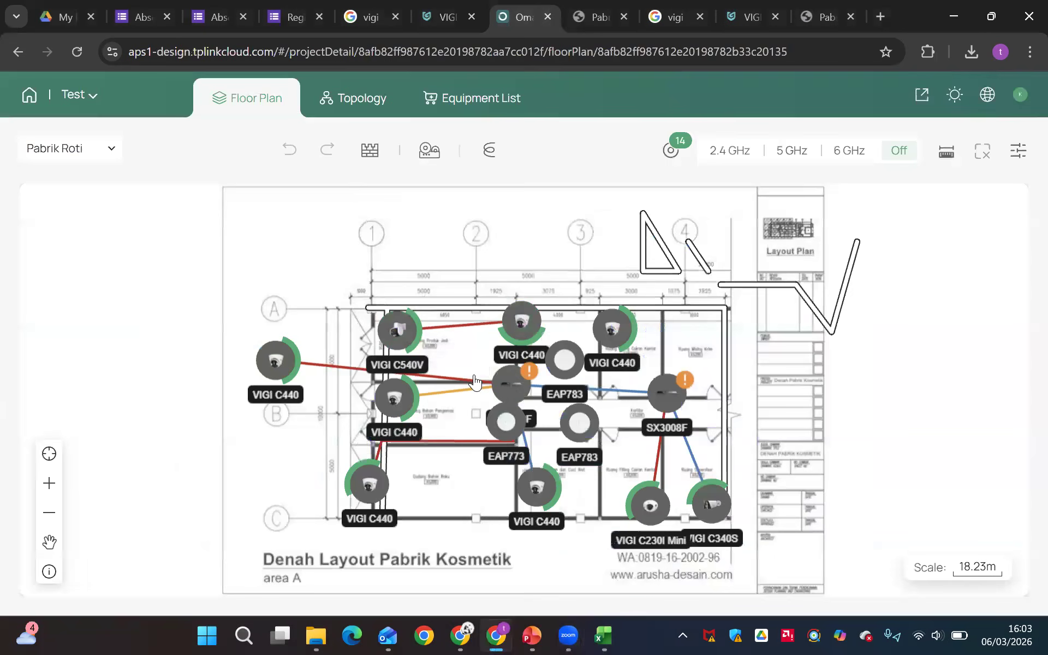
{"action": "left_click", "coordinate": [83, 147]}
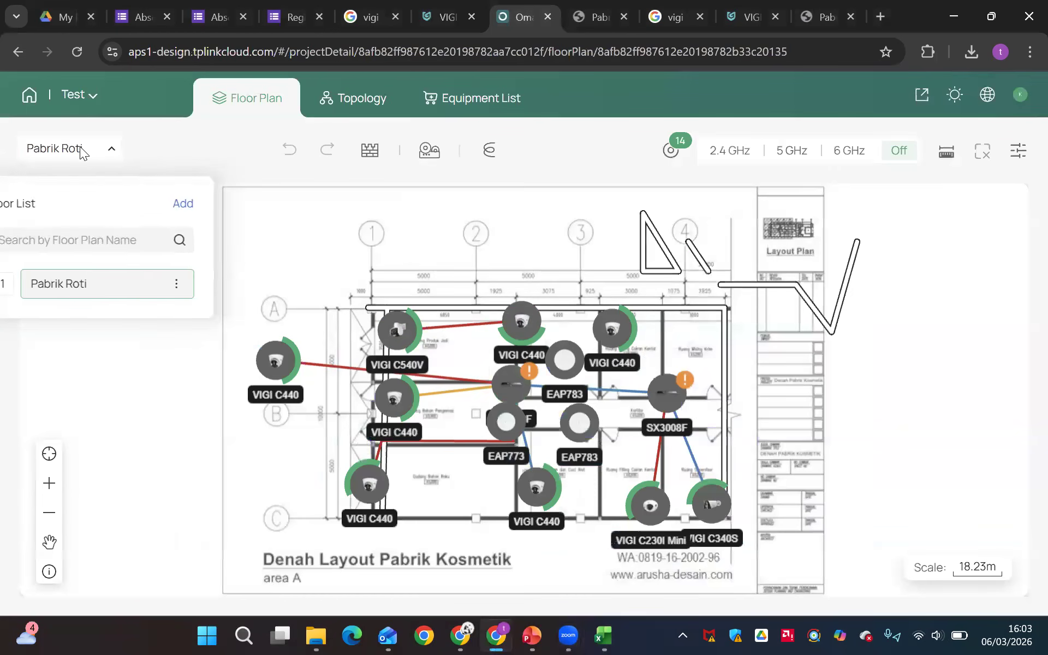
{"action": "left_click", "coordinate": [100, 99]}
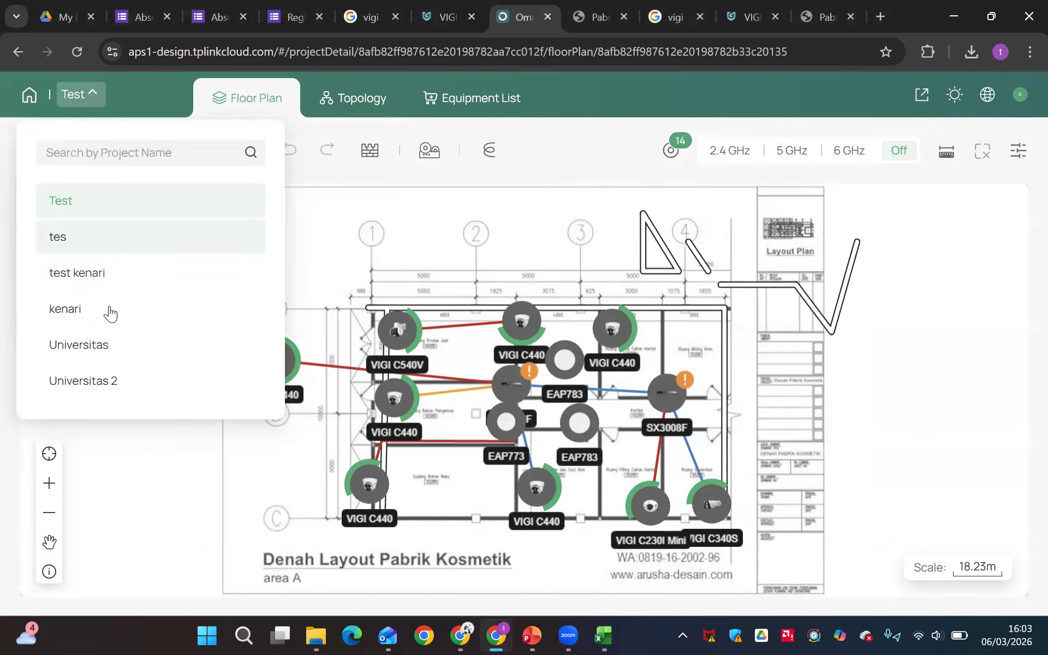
{"action": "left_click", "coordinate": [82, 244]}
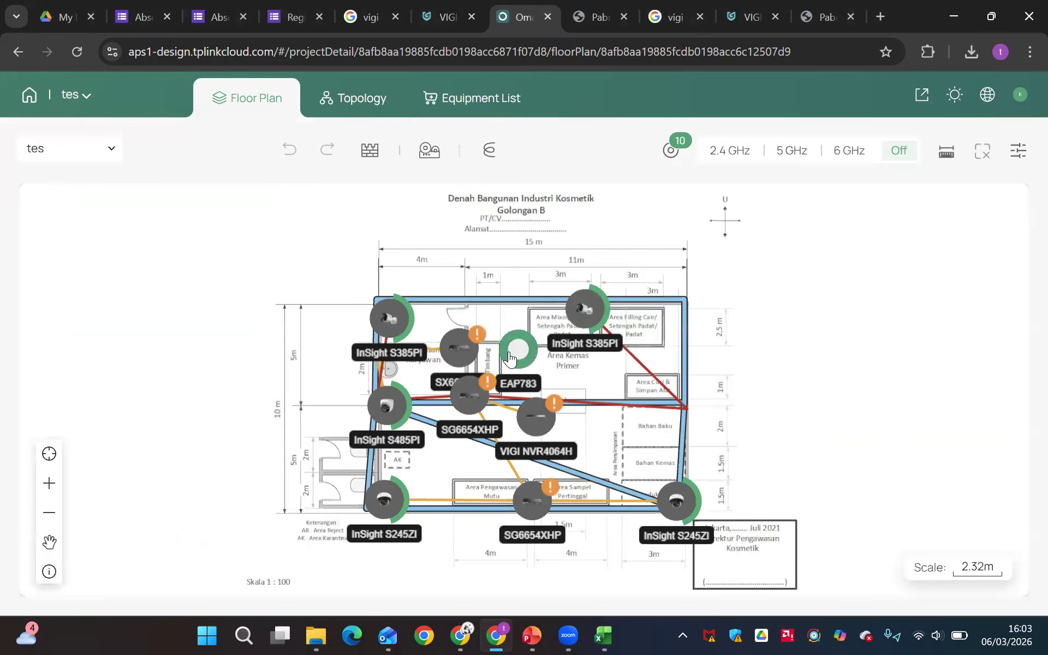
{"action": "mouse_move", "coordinate": [522, 434]}
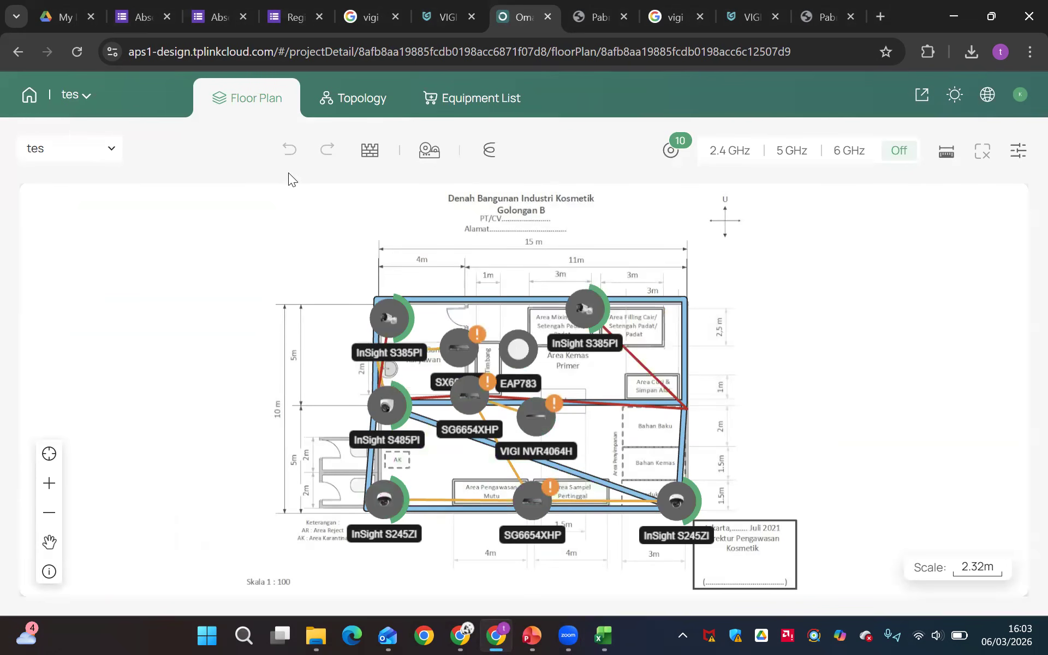
View the kenari project's Rumah sakit floor plan and return to the Test project
{"action": "left_click", "coordinate": [72, 103]}
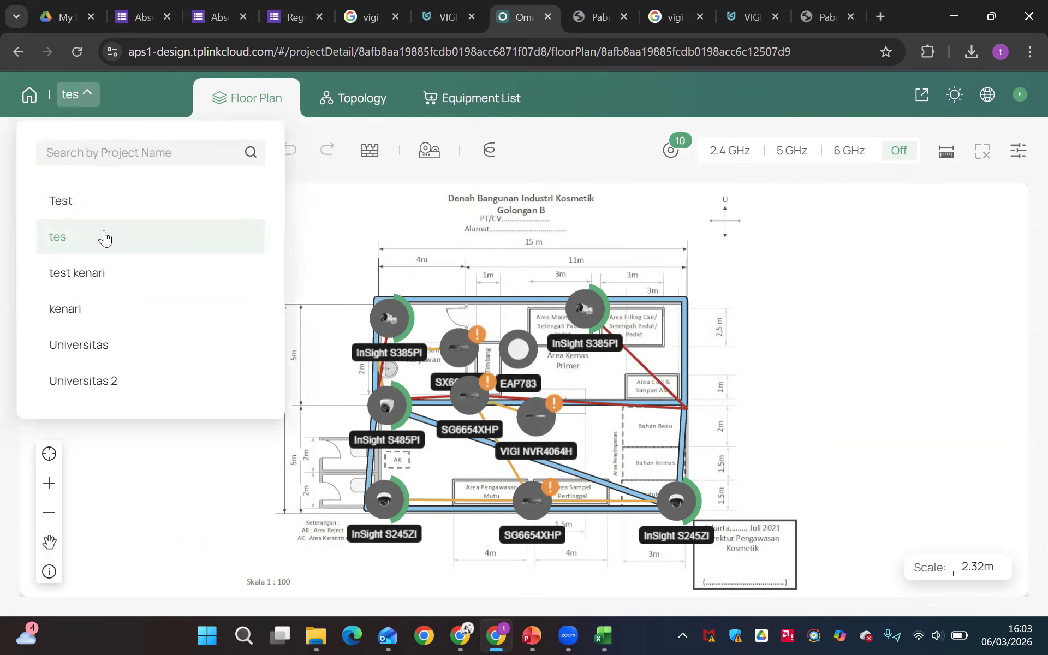
{"action": "left_click", "coordinate": [86, 310]}
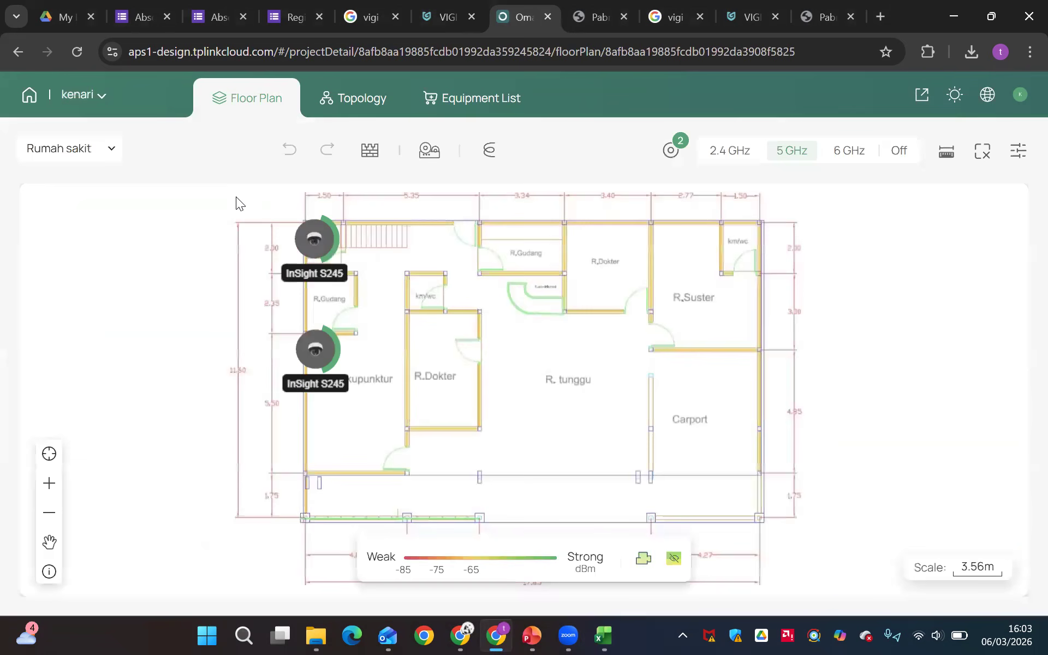
{"action": "left_click", "coordinate": [90, 101]}
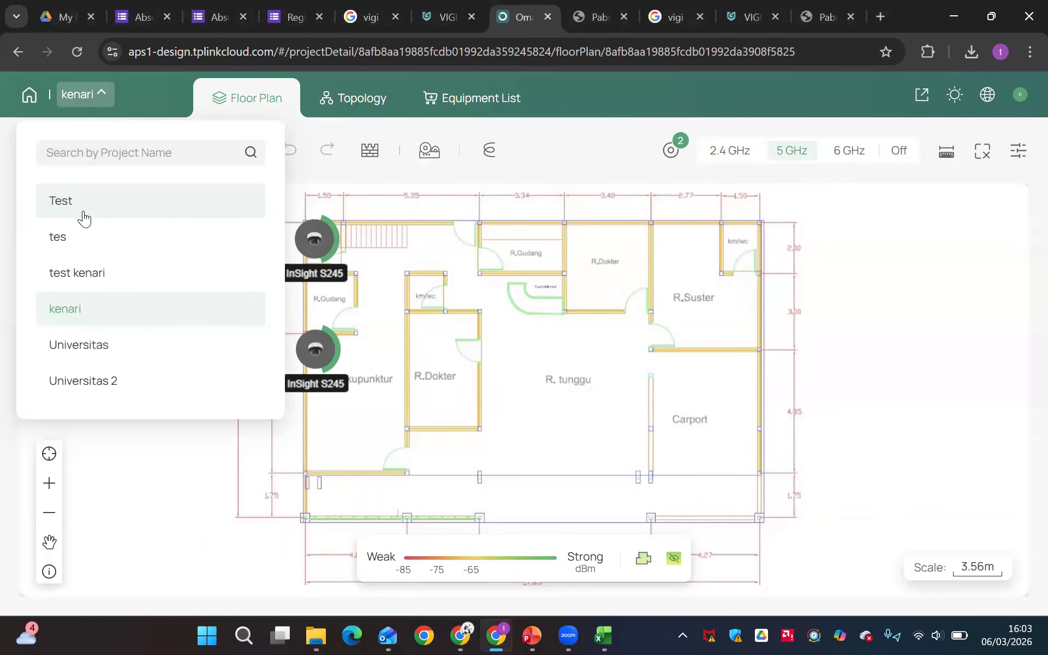
{"action": "left_click", "coordinate": [84, 218]}
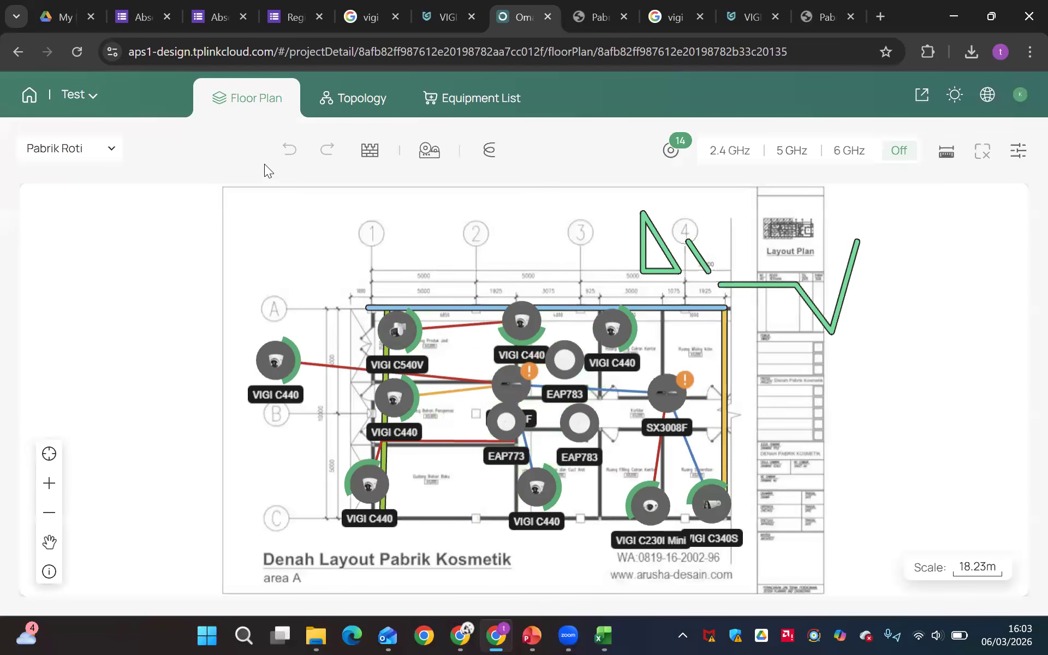
Check the Test project's floor list, reopen the tes project and look at its floor list and EAP783 access point
{"action": "left_click", "coordinate": [71, 149]}
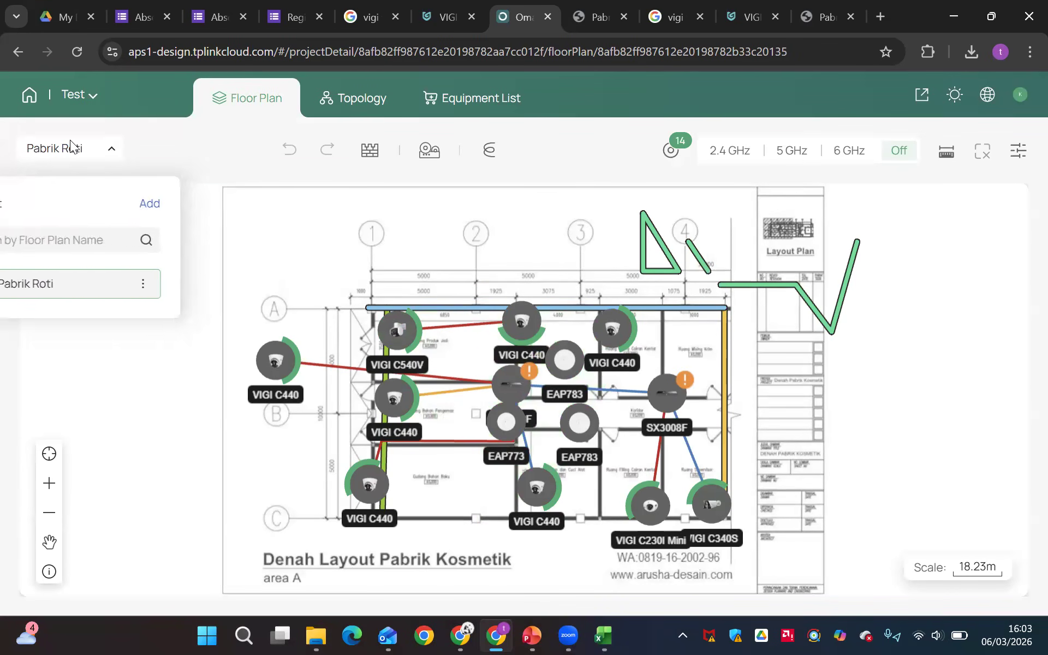
{"action": "left_click", "coordinate": [75, 106]}
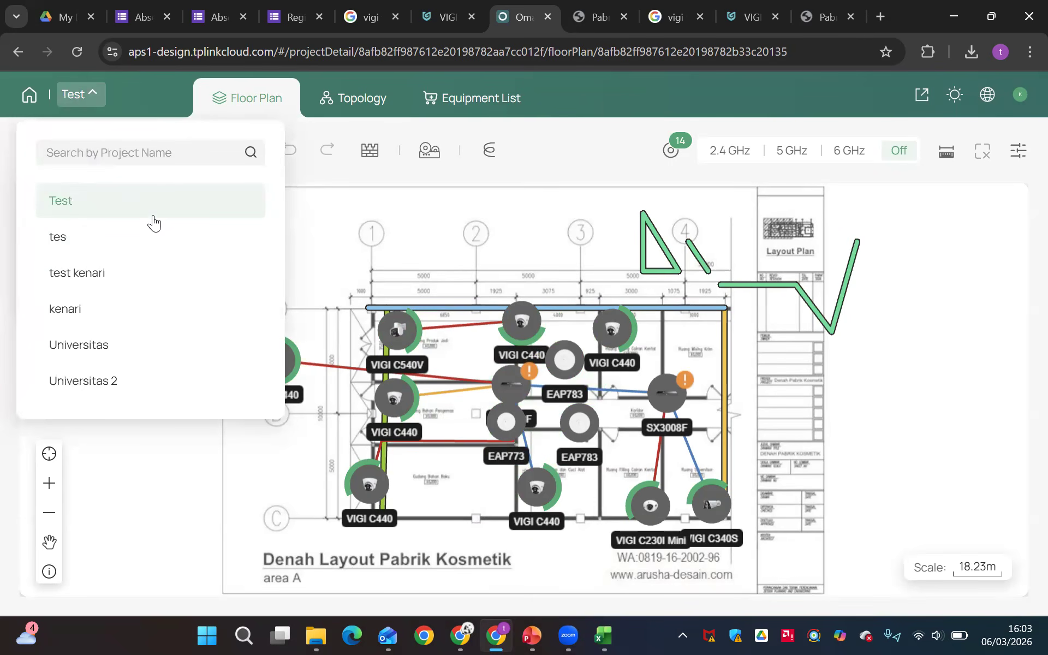
{"action": "left_click", "coordinate": [83, 248]}
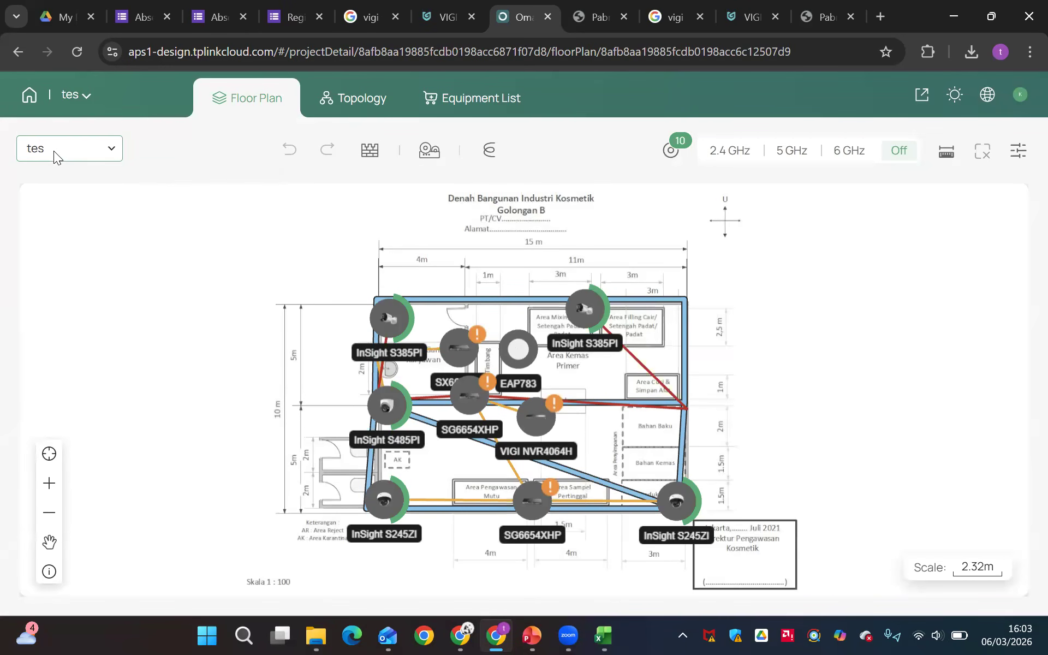
{"action": "left_click", "coordinate": [54, 151]}
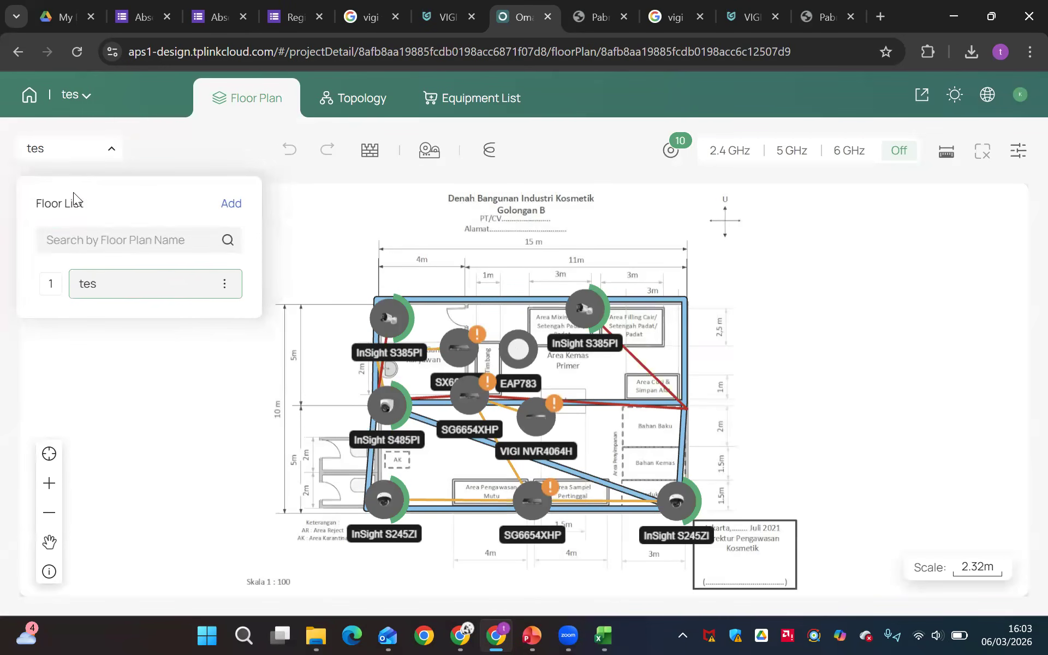
{"action": "left_click", "coordinate": [514, 358]}
{"action": "left_click", "coordinate": [528, 345]}
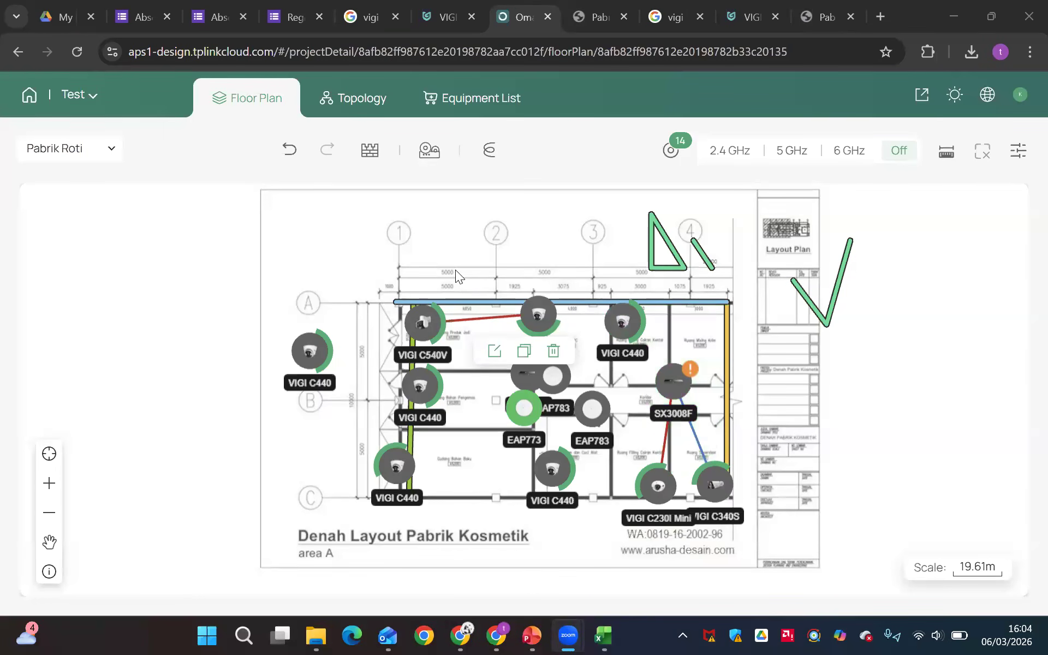
In the Test project, reposition both EAP783 access points and the lower-middle VIGI C440 camera, and display the EAP773's wireless coverage
{"action": "mouse_move", "coordinate": [555, 382]}
{"action": "left_click_drag", "start_coordinate": [555, 382], "coordinate": [478, 407]}
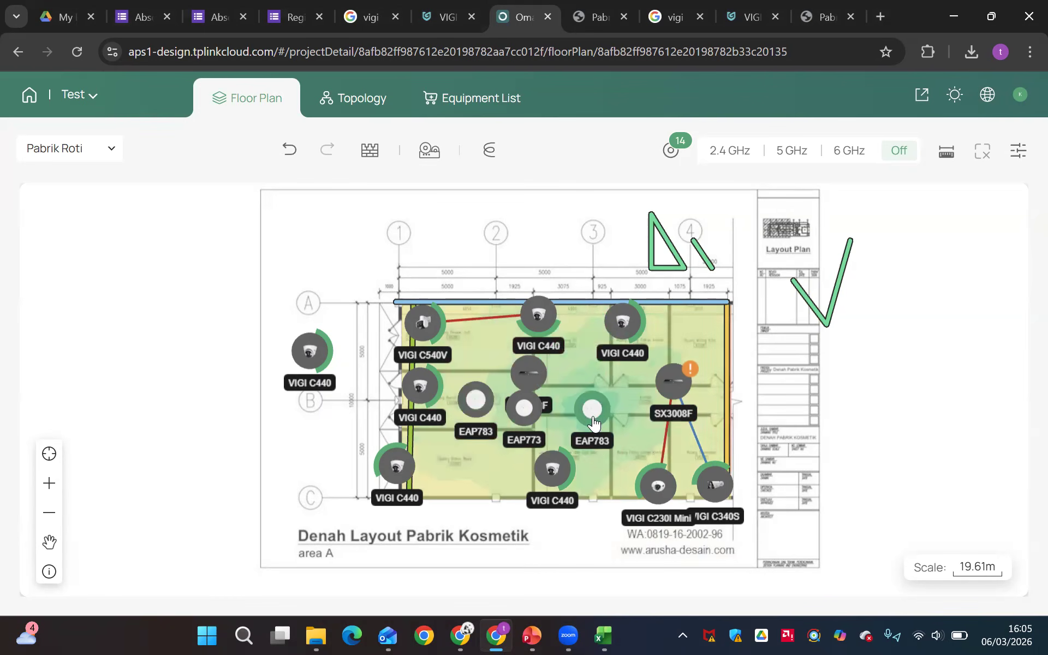
{"action": "left_click_drag", "start_coordinate": [593, 423], "coordinate": [542, 469]}
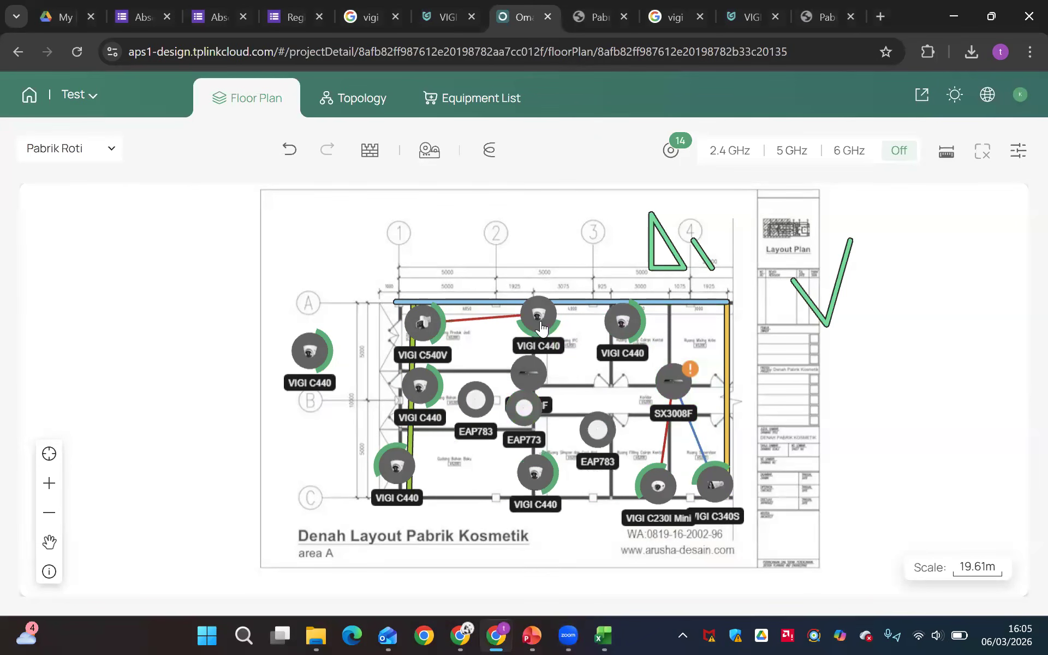
{"action": "left_click", "coordinate": [524, 406]}
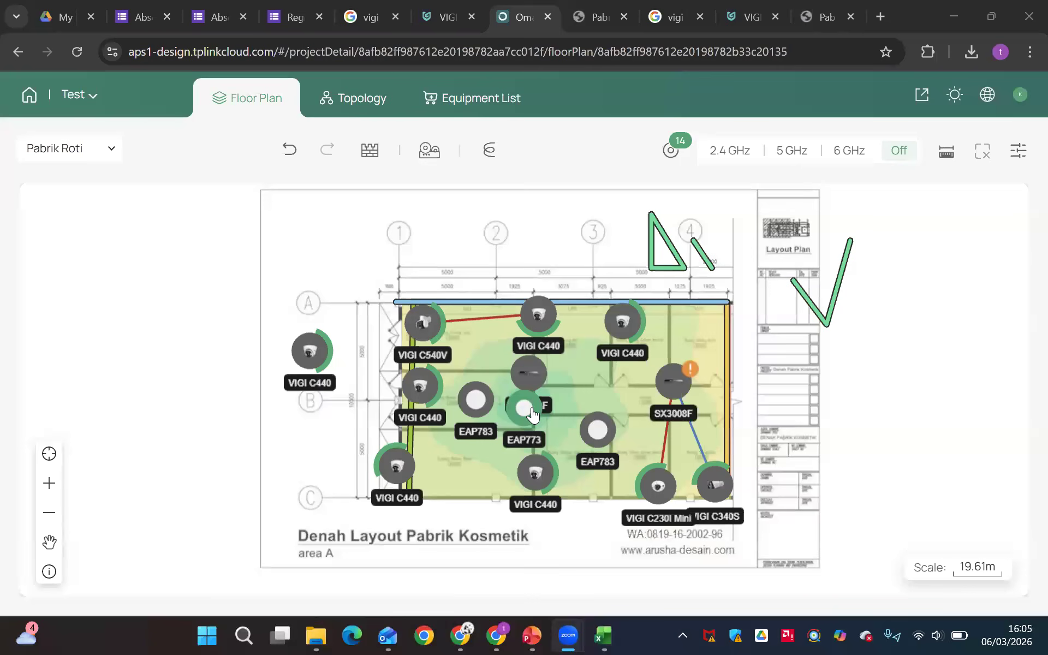
Reposition the EAP773 access point near the middle of the Pabrik Roti floor plan and review the available wall materials
{"action": "left_click_drag", "start_coordinate": [592, 407], "coordinate": [538, 413]}
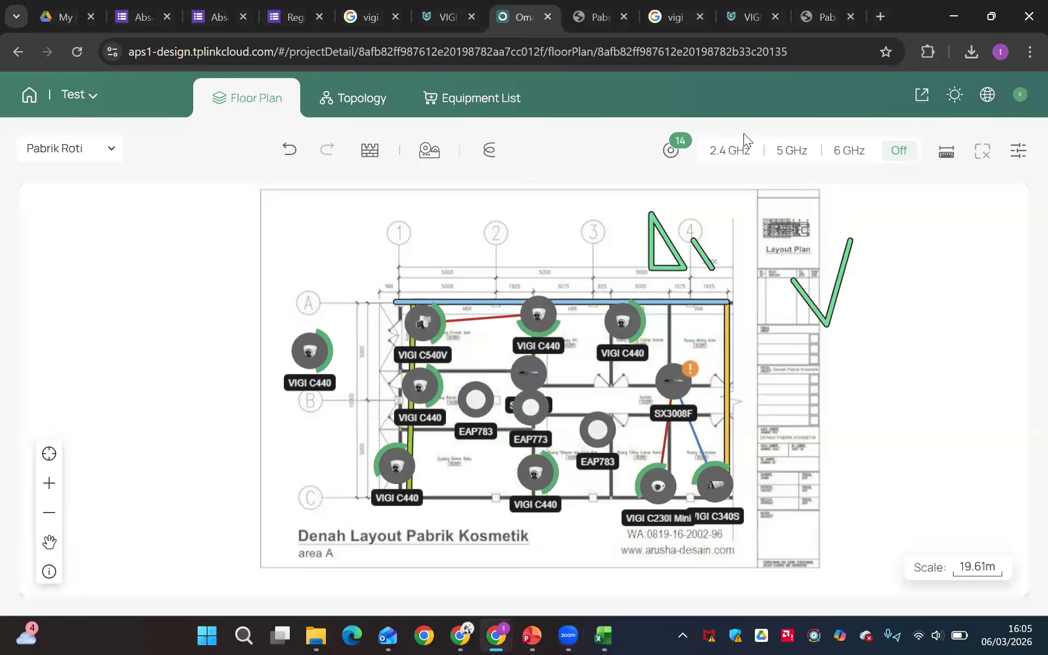
{"action": "mouse_move", "coordinate": [370, 150]}
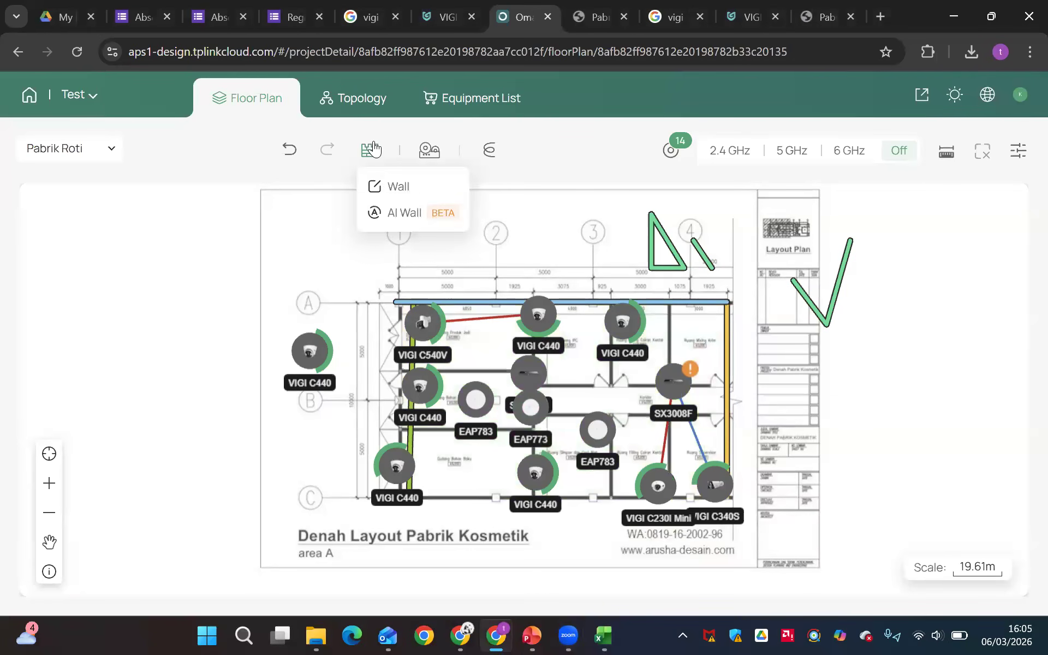
{"action": "left_click", "coordinate": [401, 184]}
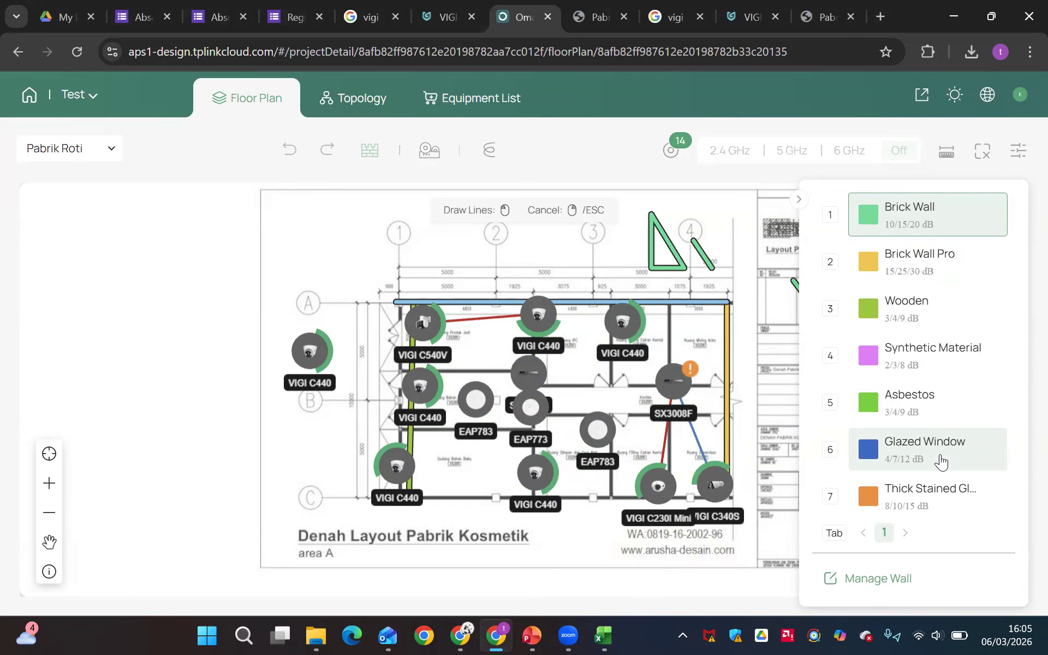
{"action": "scroll", "coordinate": [941, 461], "scroll_direction": "down", "scroll_amount": 3}
{"action": "scroll", "coordinate": [912, 283], "scroll_direction": "up", "scroll_amount": 3}
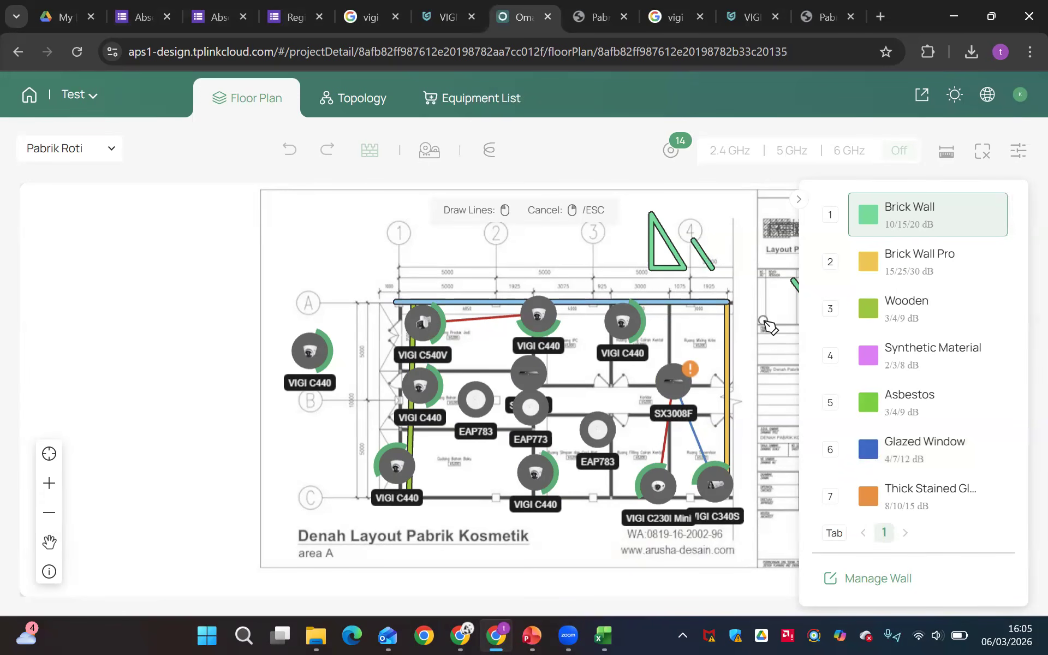
{"action": "right_click", "coordinate": [765, 322]}
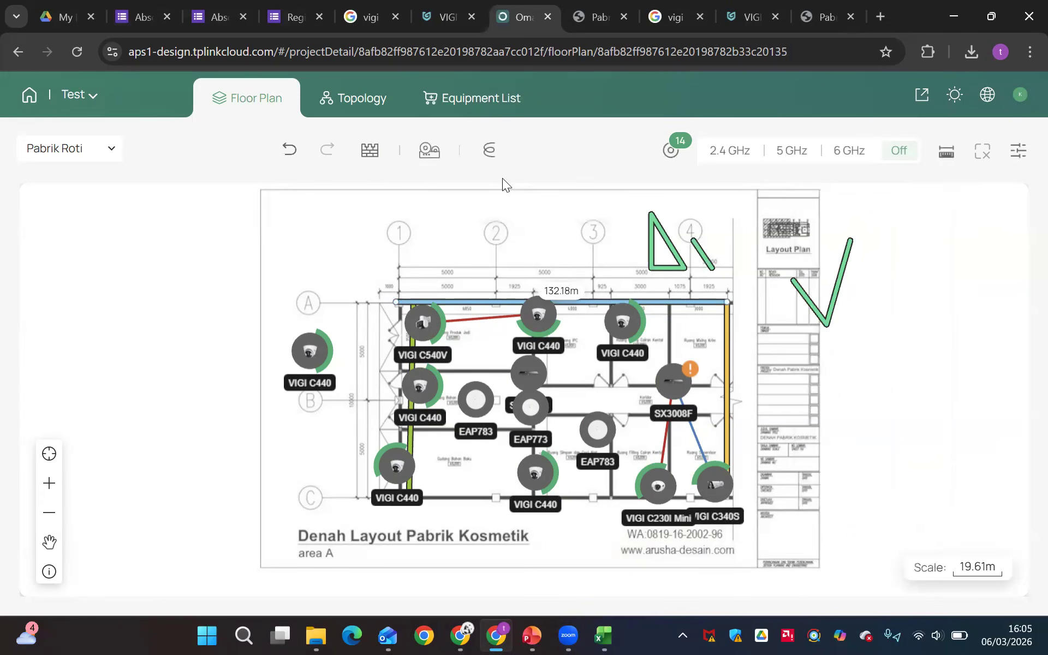
Review the manual and auto cabling options for the floor plan and leave cabling without connecting any devices
{"action": "left_click", "coordinate": [484, 152]}
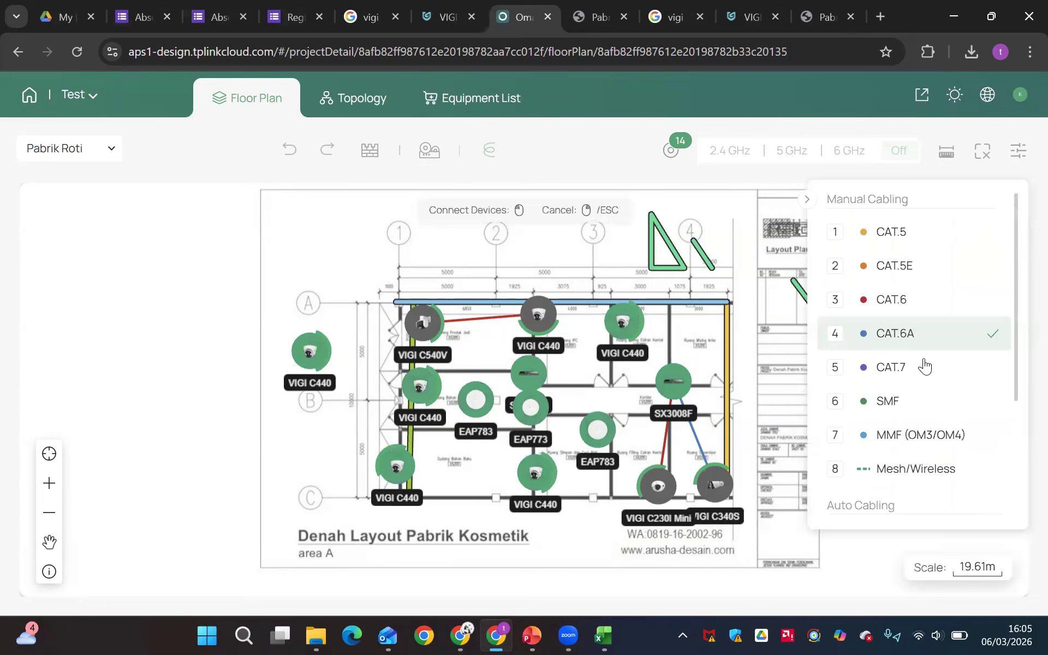
{"action": "scroll", "coordinate": [927, 367], "scroll_direction": "down", "scroll_amount": 3}
{"action": "scroll", "coordinate": [924, 366], "scroll_direction": "up", "scroll_amount": 3}
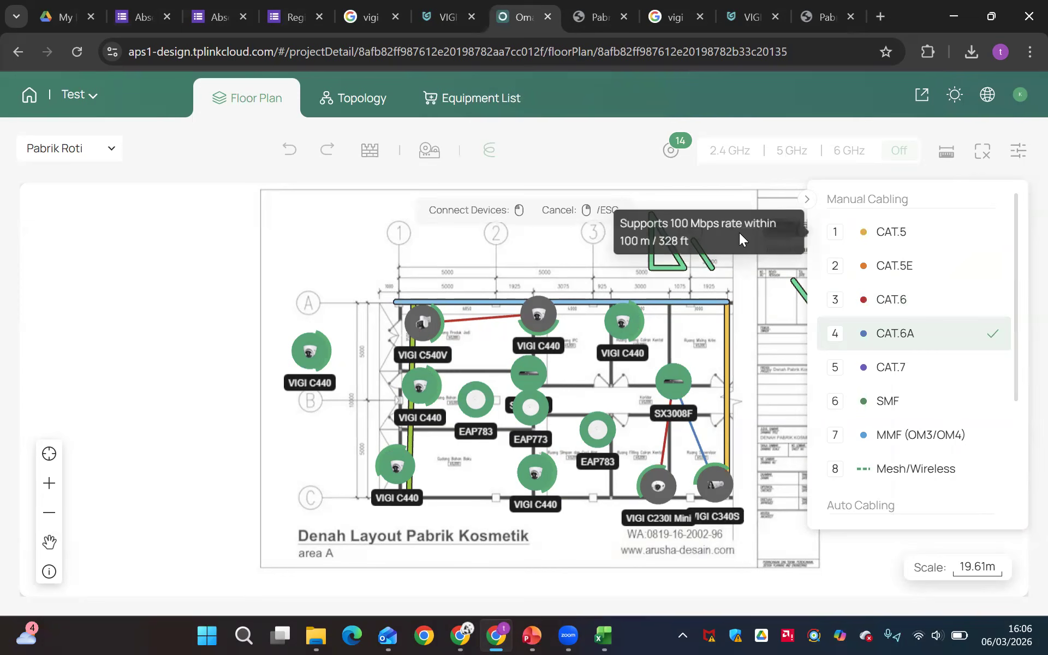
{"action": "right_click", "coordinate": [768, 328]}
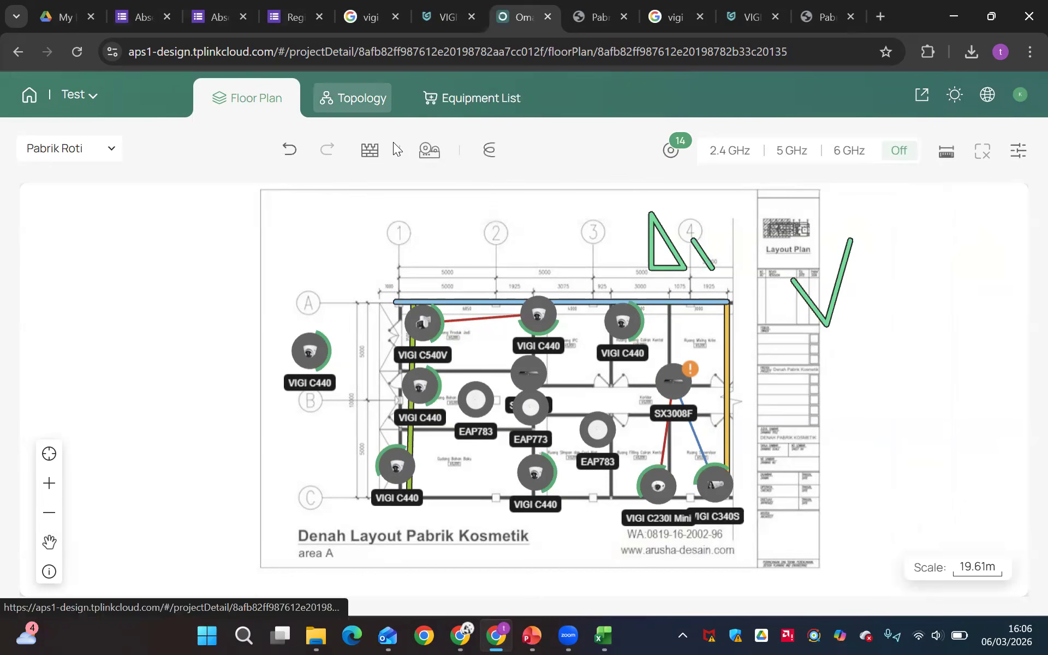
View the Test project's device topology and return to the Pabrik Roti floor plan
{"action": "left_click", "coordinate": [358, 98]}
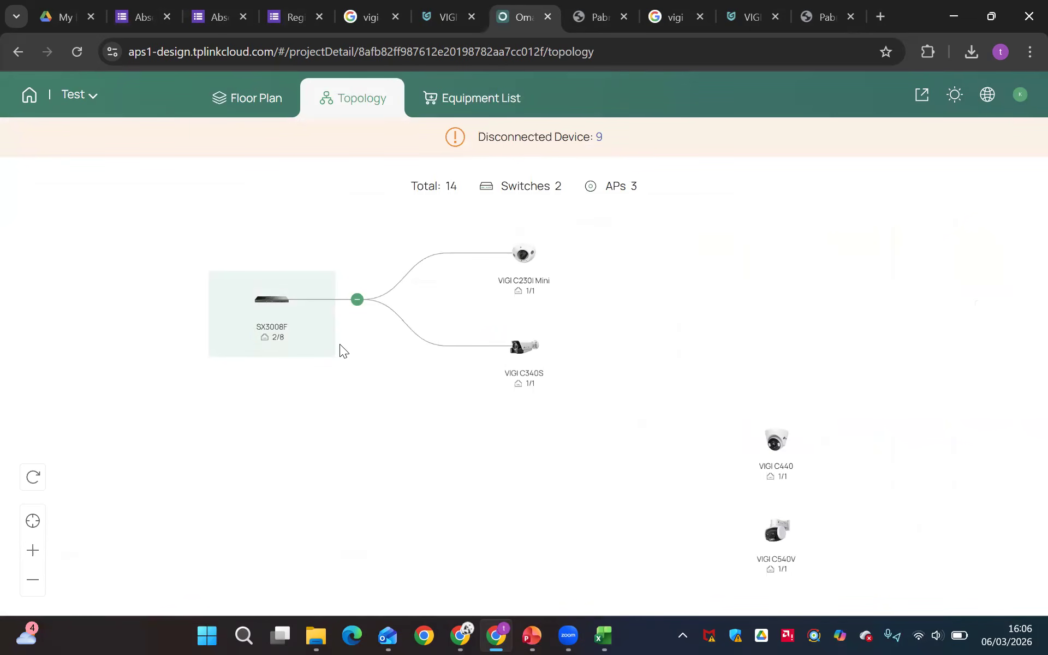
{"action": "mouse_move", "coordinate": [284, 338]}
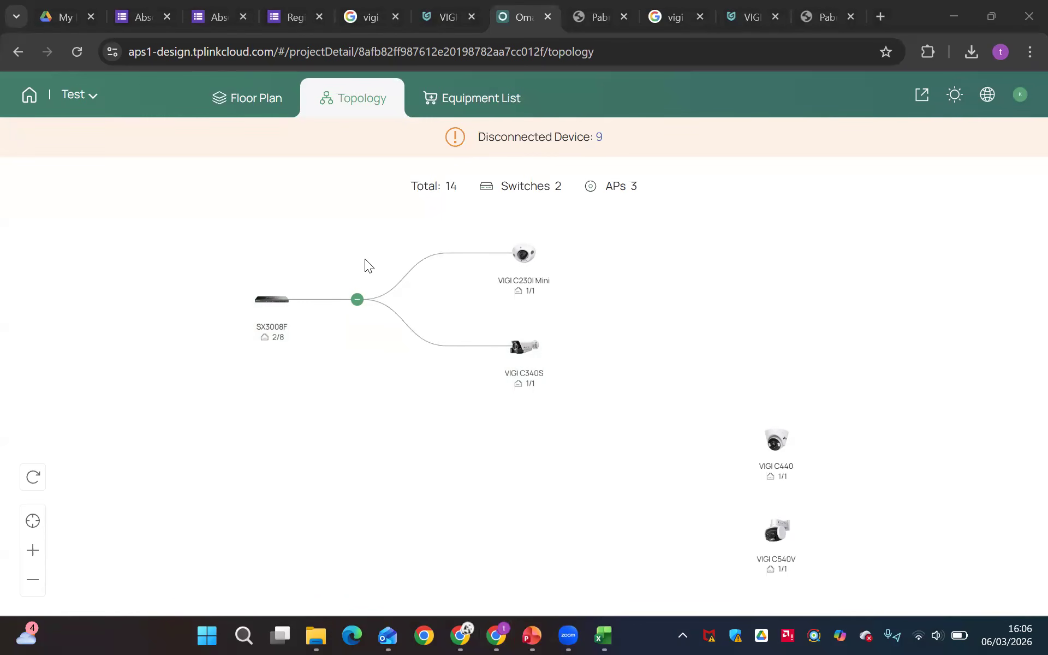
{"action": "left_click", "coordinate": [225, 123]}
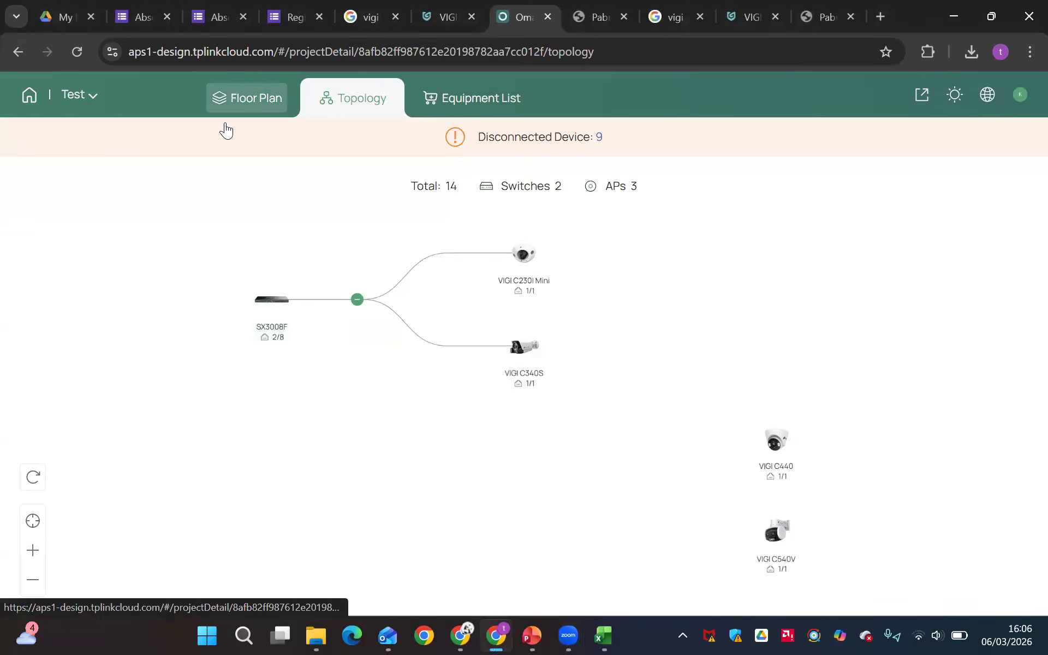
{"action": "left_click", "coordinate": [224, 123]}
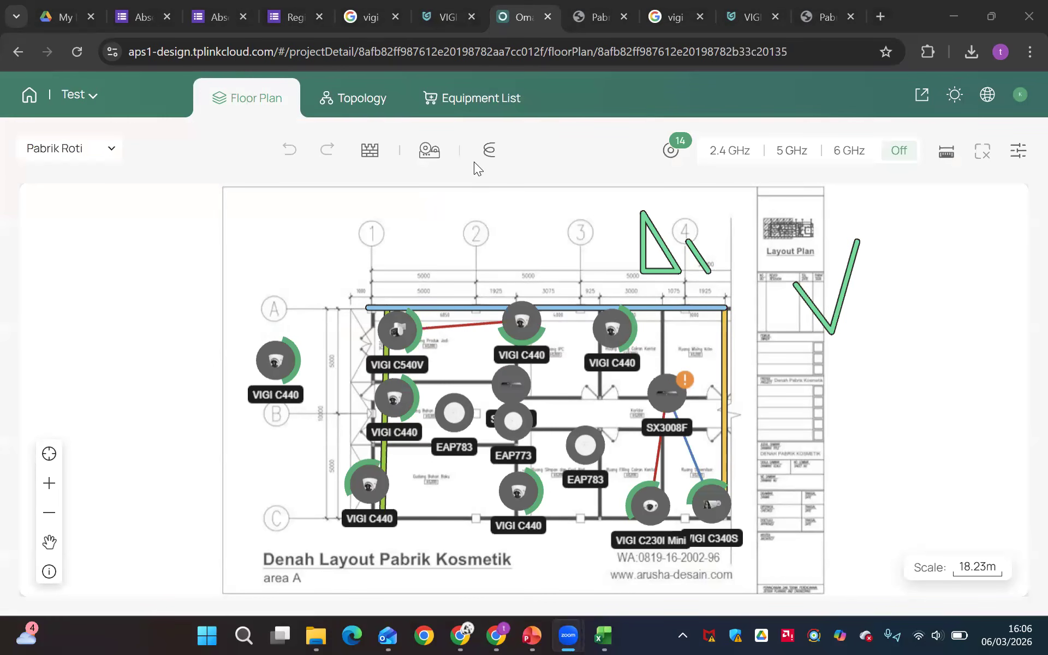
Look at the Pabrik Roti design in VIGI VMS, return to Omada and move the left EAP783 closer to the EAP773
{"action": "left_click", "coordinate": [431, 24]}
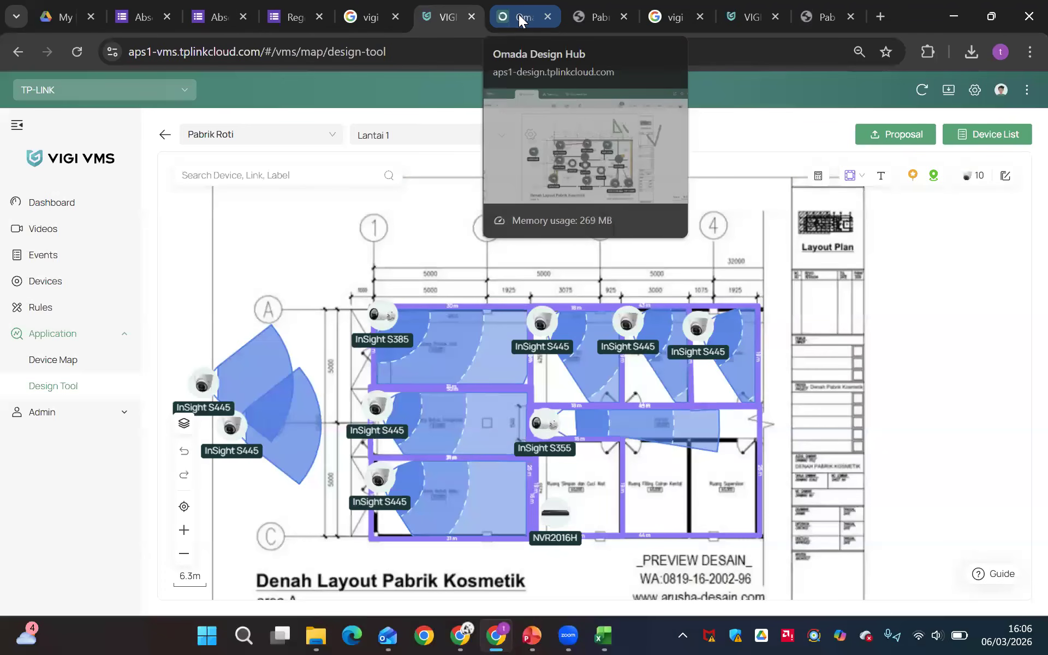
{"action": "left_click", "coordinate": [518, 16]}
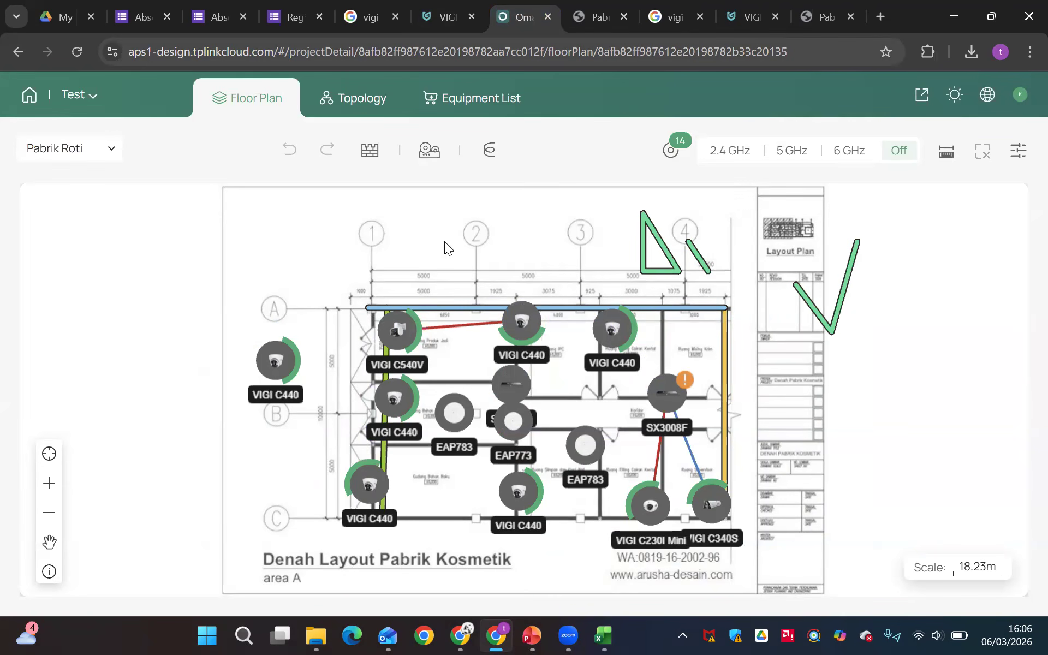
{"action": "left_click_drag", "start_coordinate": [447, 396], "coordinate": [477, 406]}
{"action": "scroll", "coordinate": [474, 578], "scroll_direction": "down", "scroll_amount": 1}
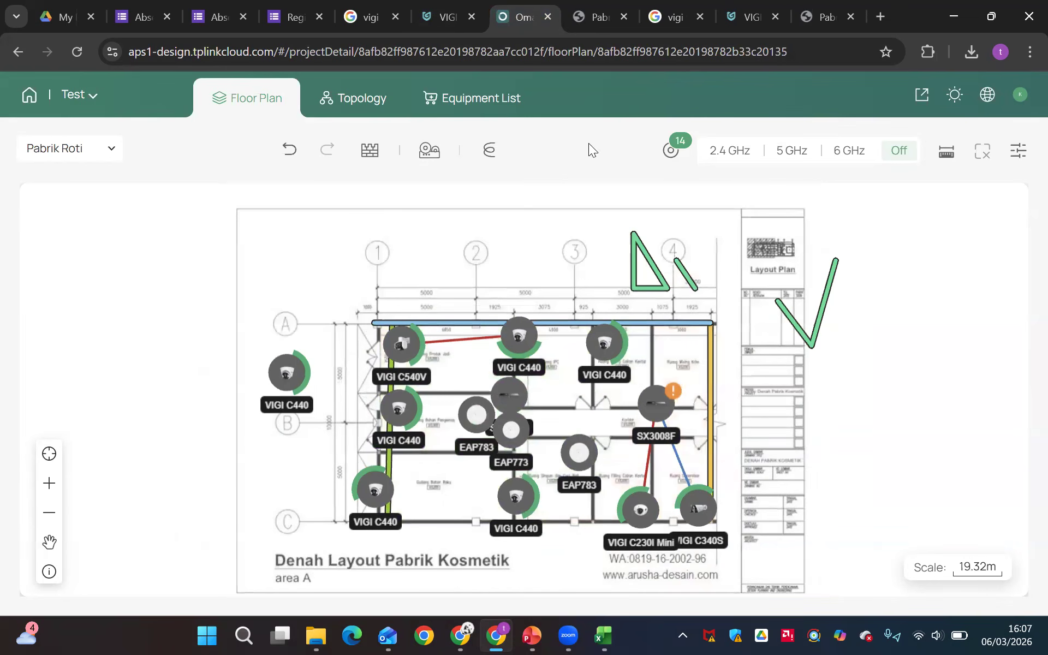
{"action": "mouse_move", "coordinate": [644, 414]}
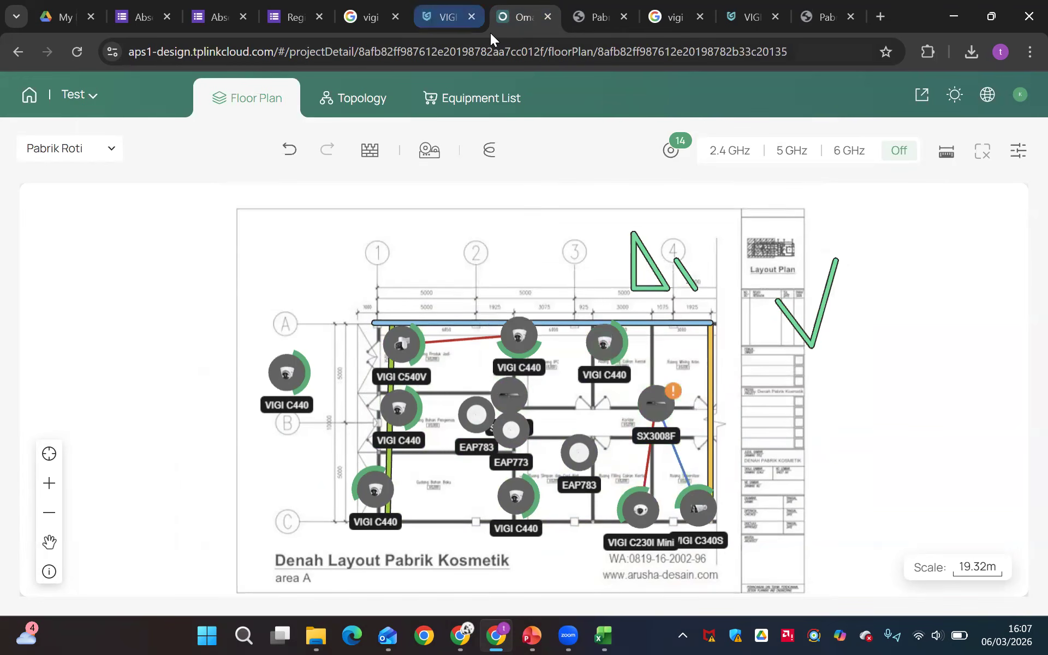
{"action": "left_click", "coordinate": [472, 270]}
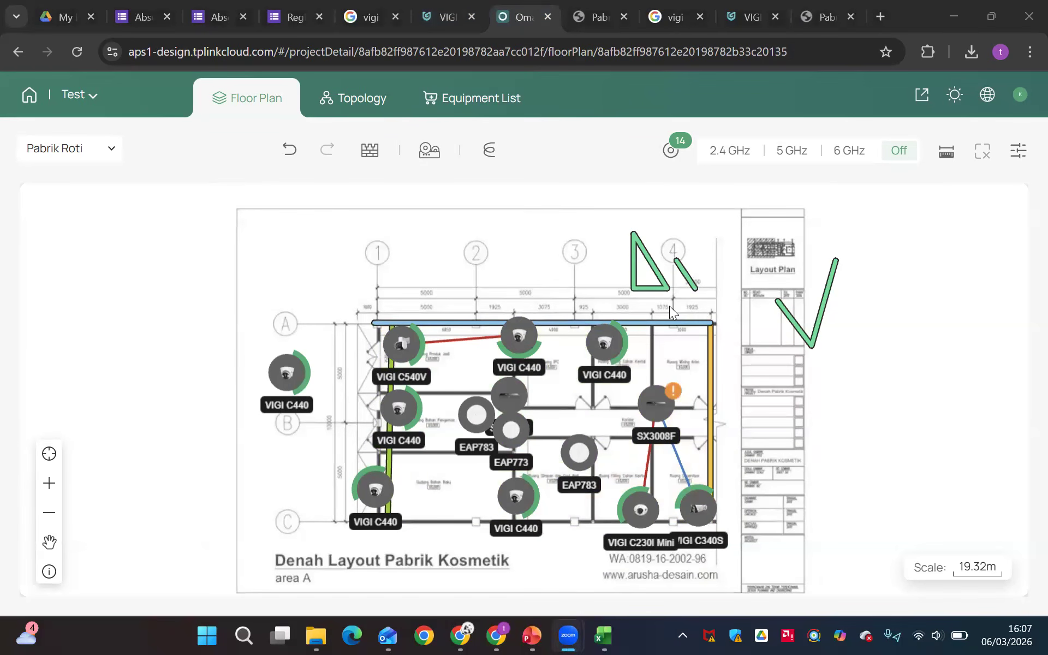
{"action": "key", "text": "super"}
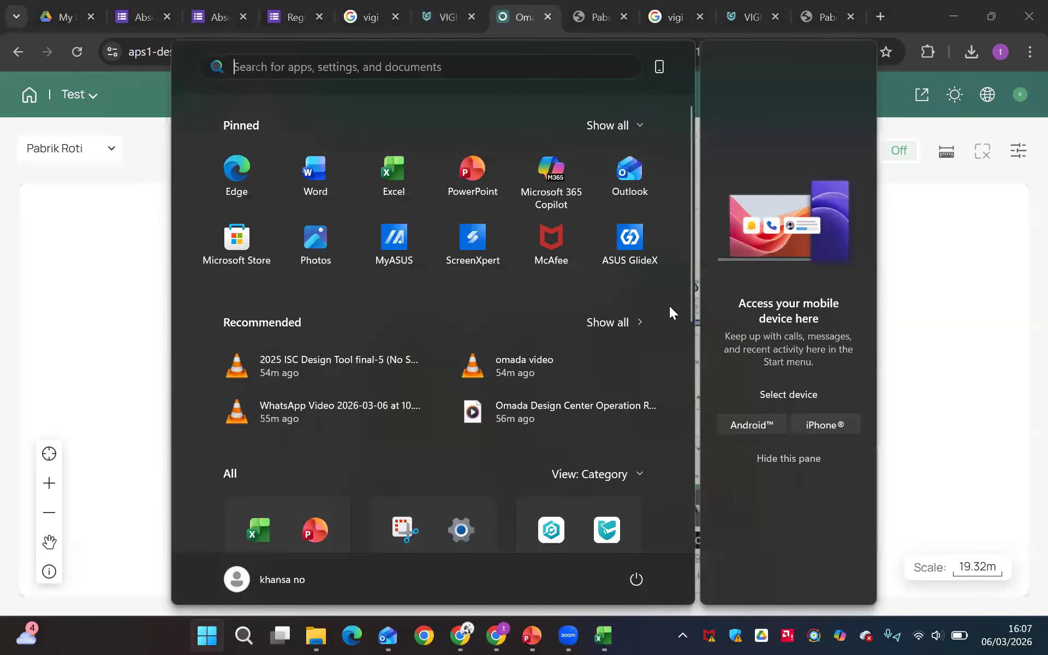
{"action": "type", "text": "power"}
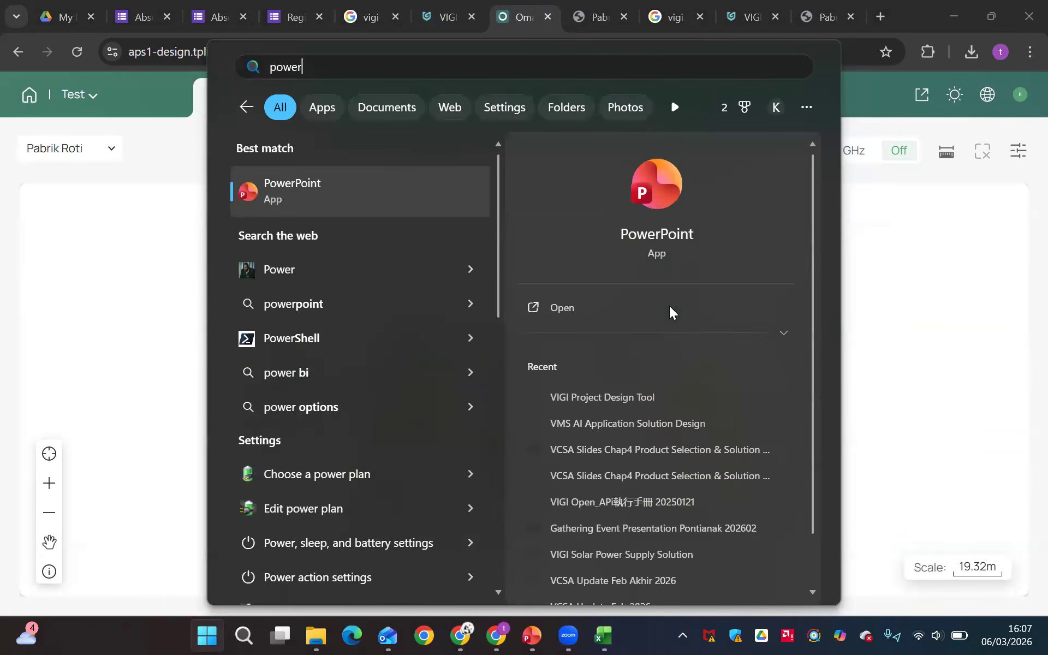
{"action": "key", "text": "Return"}
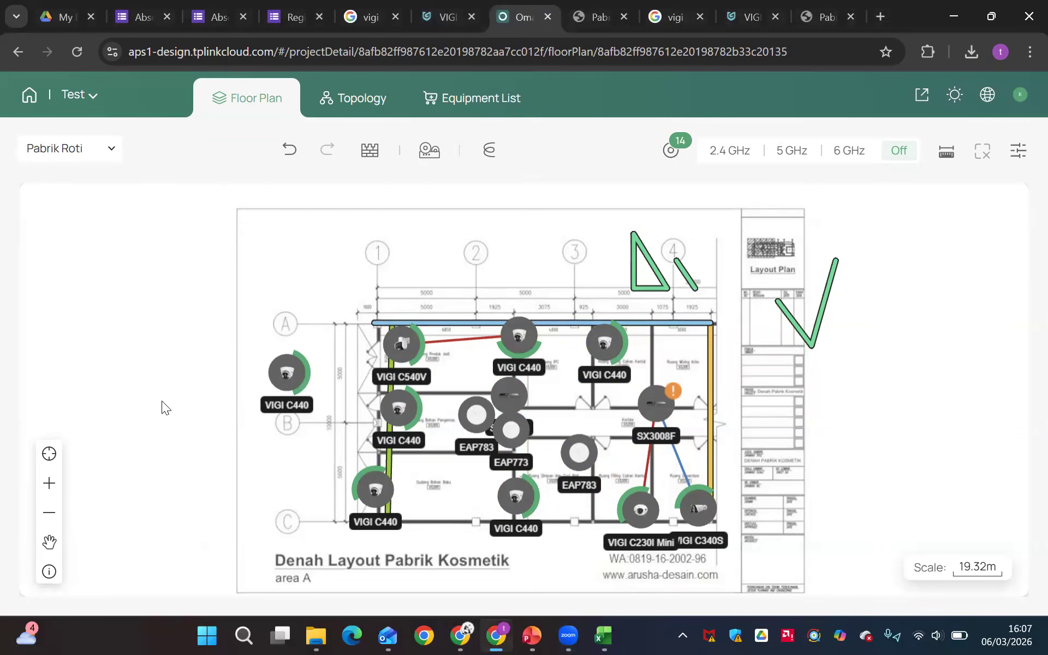
Search the computer for "bandung ppt" and open the Gathering Event Presentation Update Bandung file in PowerPoint
{"action": "type", "text": "bandung pp"}
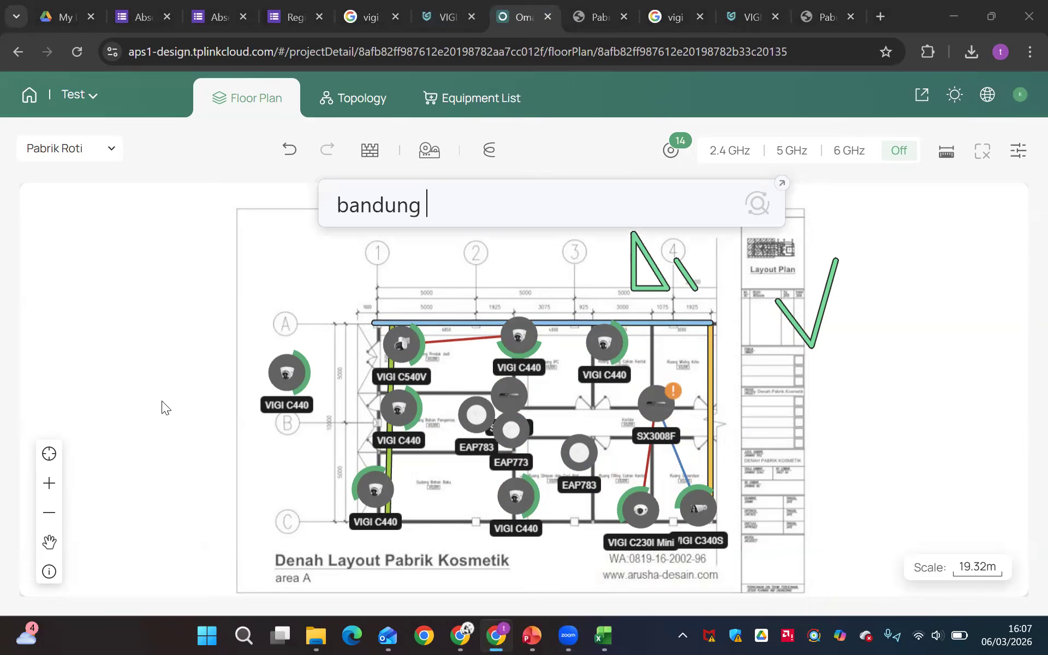
{"action": "type", "text": "t"}
{"action": "key", "text": "Return"}
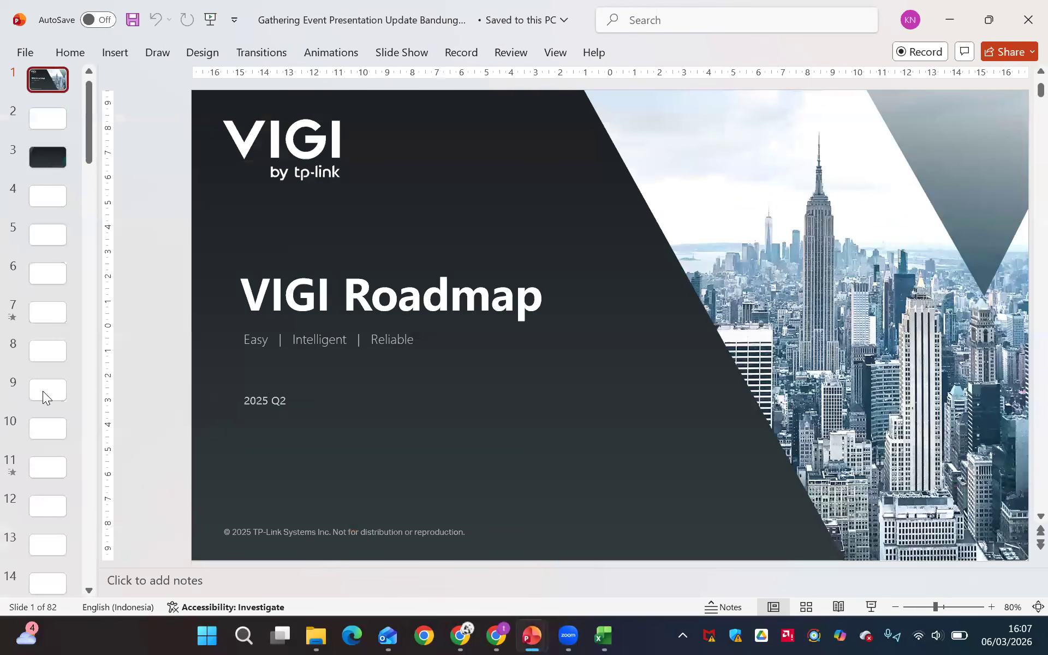
Display slide 41 about CCTV with centralized management for PT BAF and browse the slides that follow
{"action": "scroll", "coordinate": [42, 391], "scroll_direction": "down", "scroll_amount": 10}
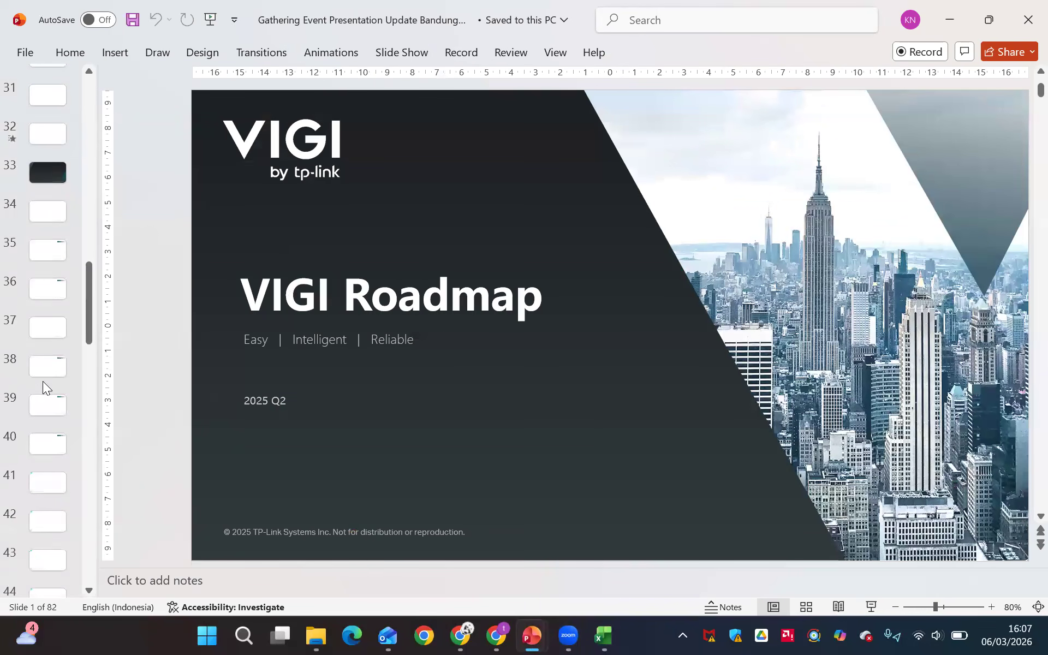
{"action": "left_click", "coordinate": [44, 481]}
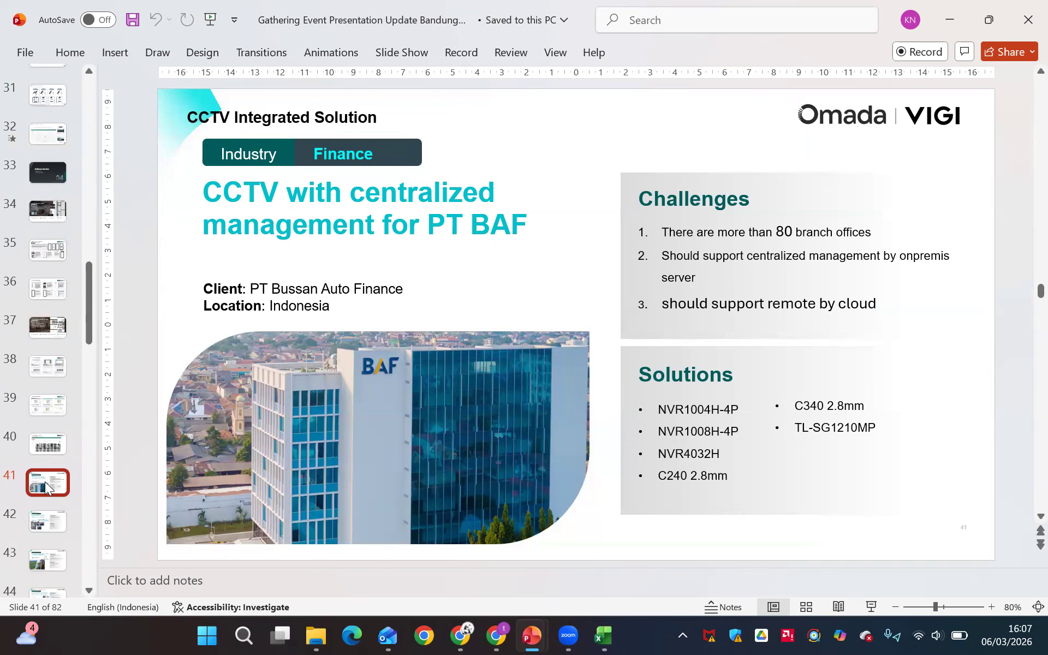
{"action": "scroll", "coordinate": [44, 481], "scroll_direction": "down", "scroll_amount": 3}
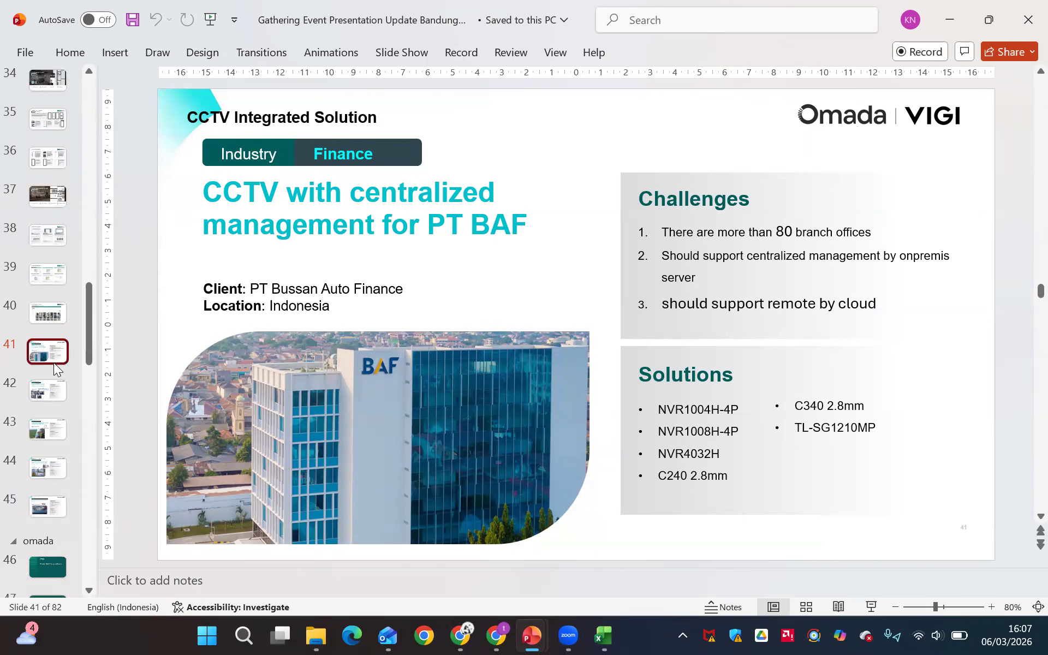
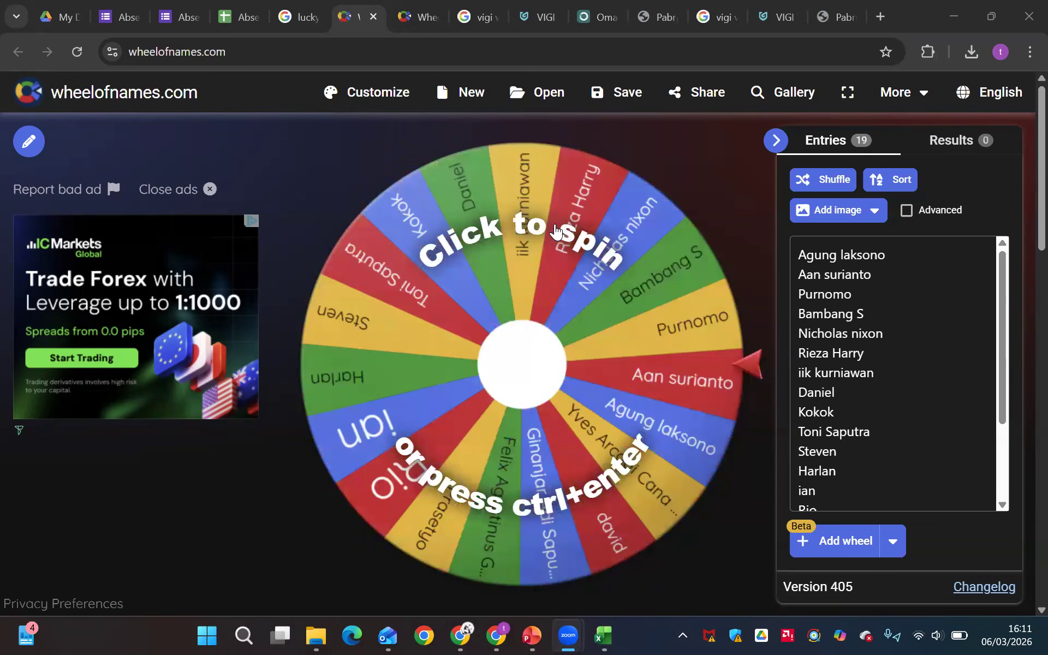
Spin the wheel twice to draw two winners, removing each winning participant from the entries
{"action": "left_click", "coordinate": [566, 328]}
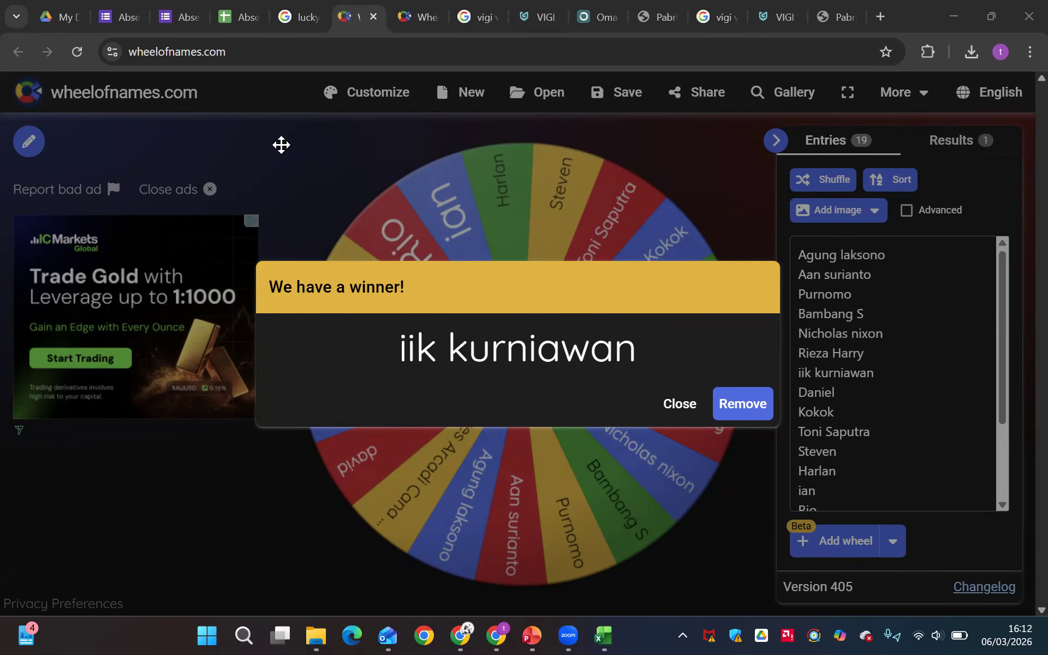
{"action": "left_click", "coordinate": [724, 405]}
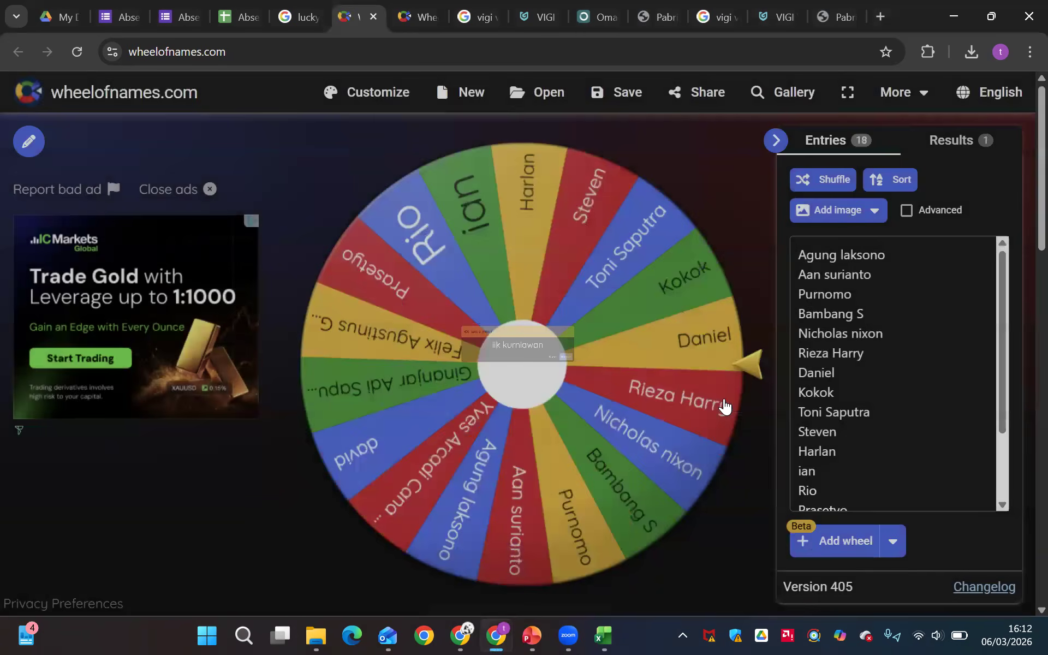
{"action": "left_click", "coordinate": [631, 356]}
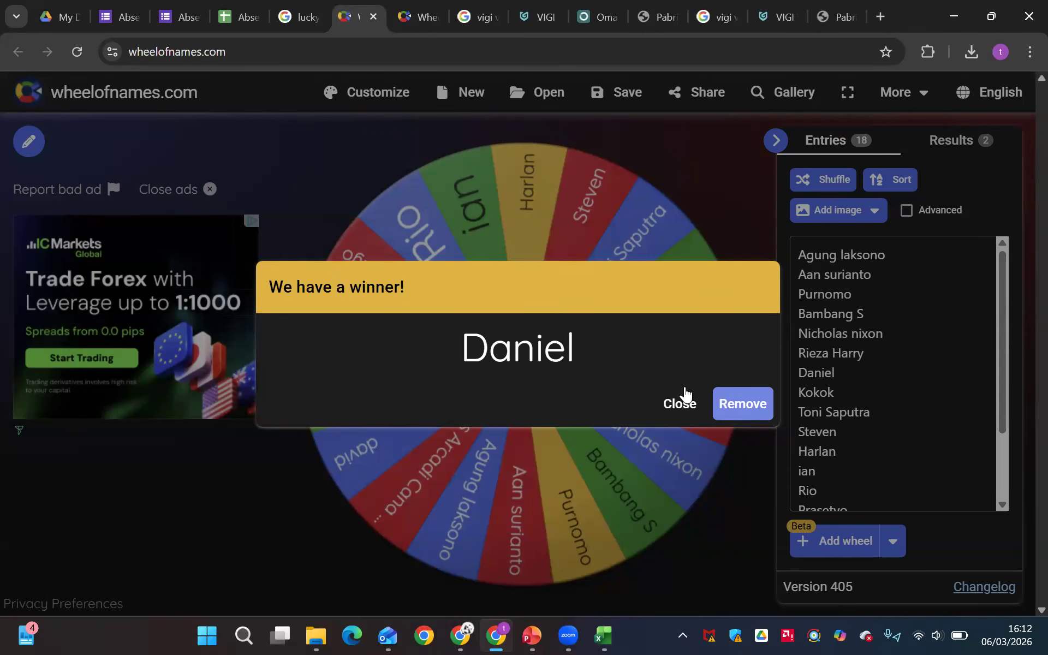
{"action": "left_click", "coordinate": [724, 408]}
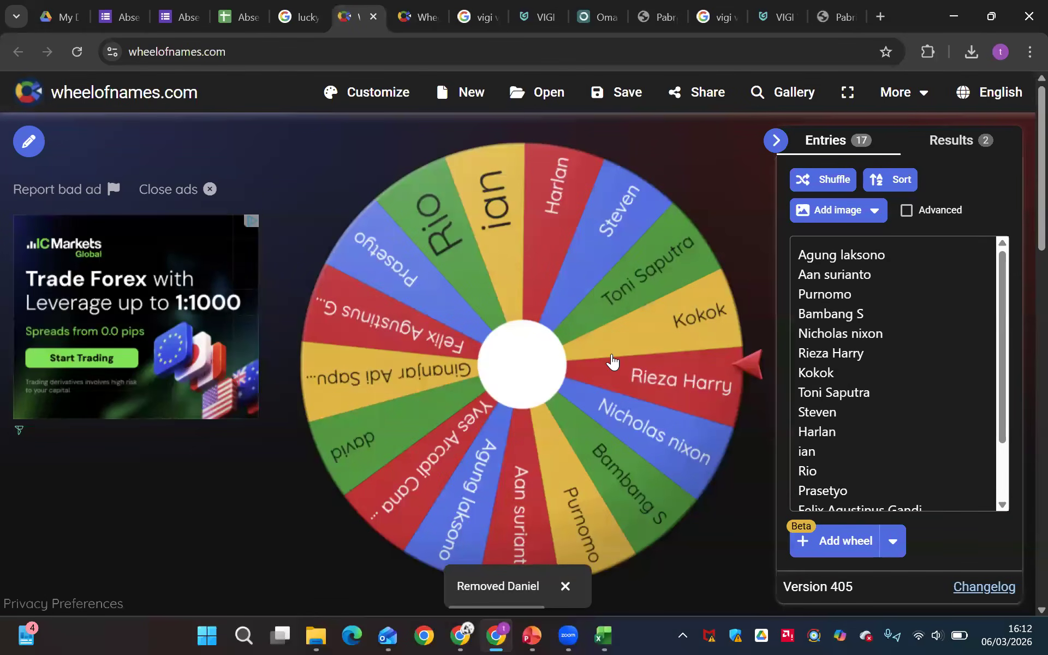
Open the Absensi Webinar VIGI responses sheet and copy the two newest participant names in B21:B22
{"action": "key", "text": "alt+Tab"}
{"action": "key", "text": "alt+Tab"}
{"action": "key", "text": "alt+Tab"}
{"action": "key", "text": "alt+Tab"}
{"action": "key", "text": "alt+Tab"}
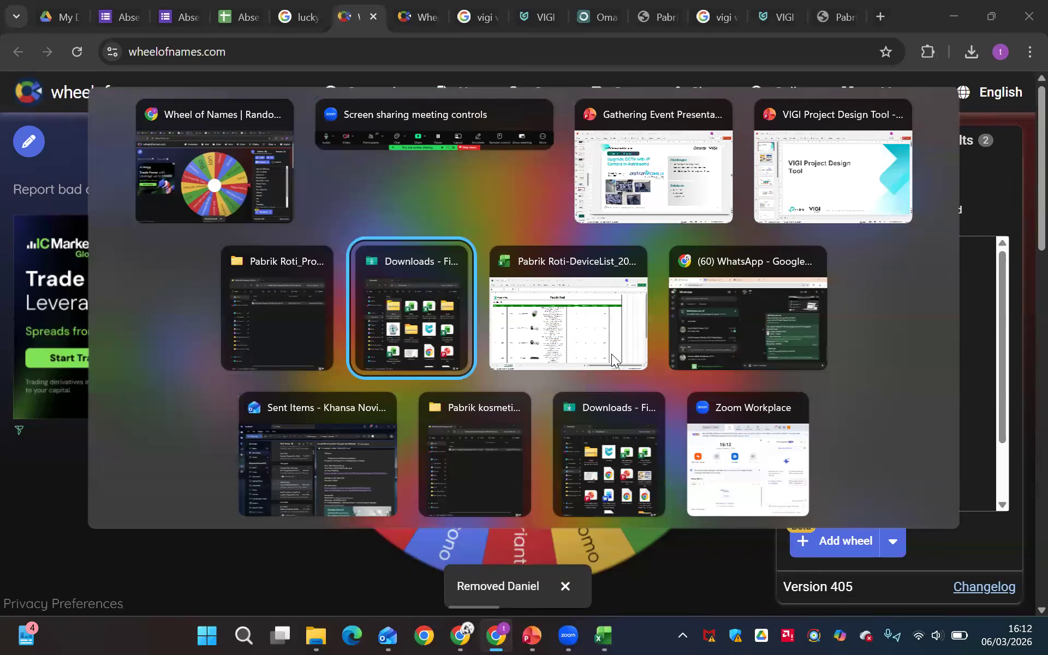
{"action": "key", "text": "Escape"}
{"action": "left_click", "coordinate": [234, 19]}
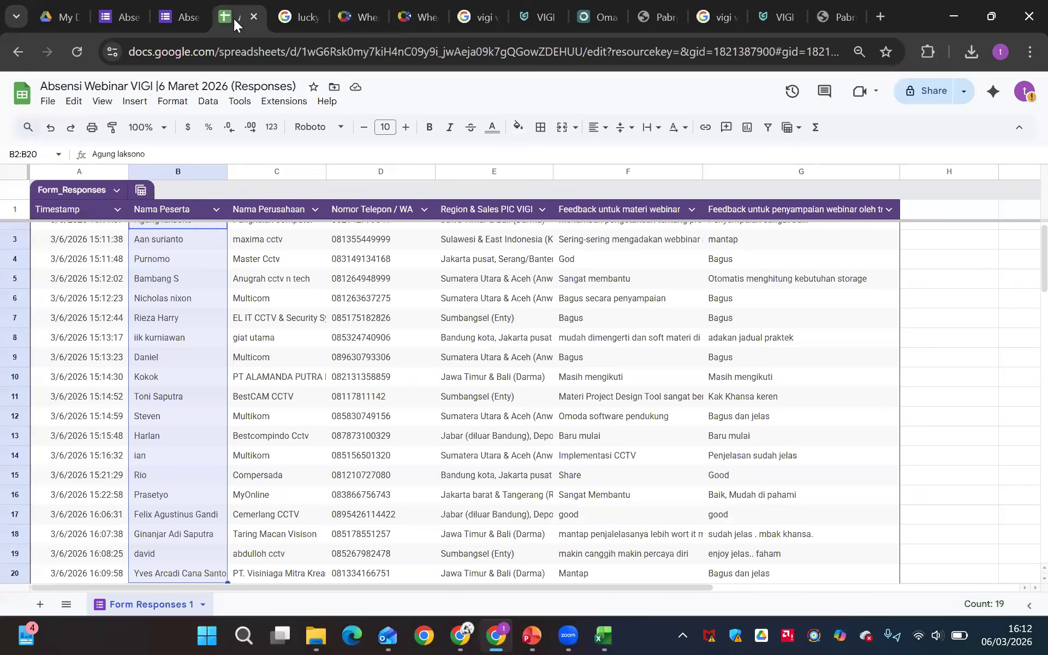
{"action": "scroll", "coordinate": [472, 442], "scroll_direction": "down", "scroll_amount": 1}
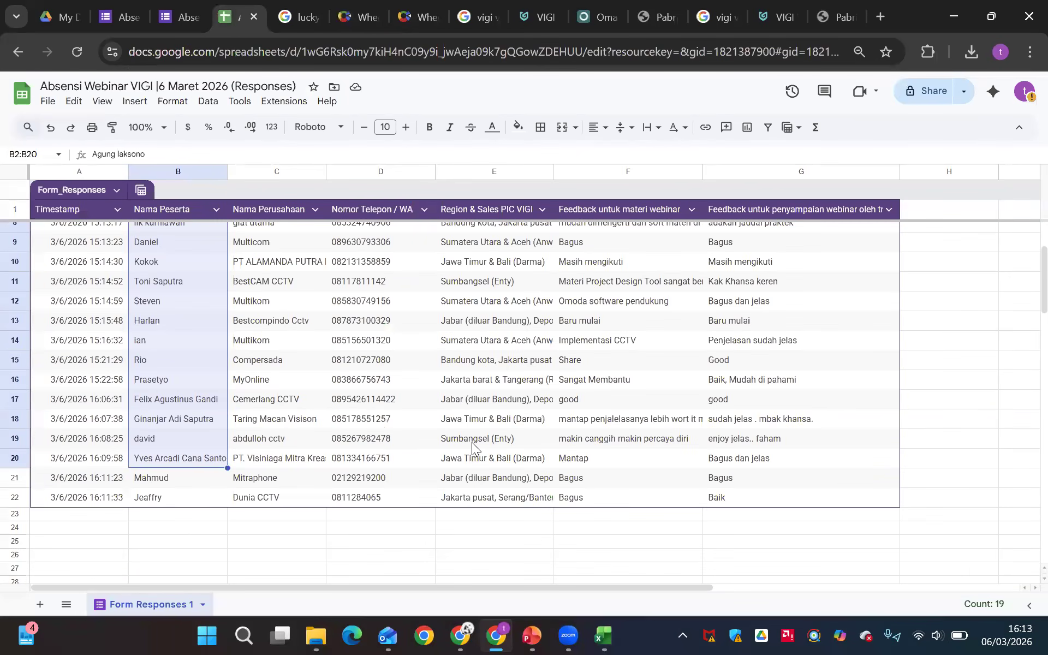
{"action": "scroll", "coordinate": [144, 536], "scroll_direction": "down", "scroll_amount": 1}
{"action": "left_click_drag", "start_coordinate": [144, 536], "coordinate": [146, 562]}
{"action": "left_click", "coordinate": [298, 17]}
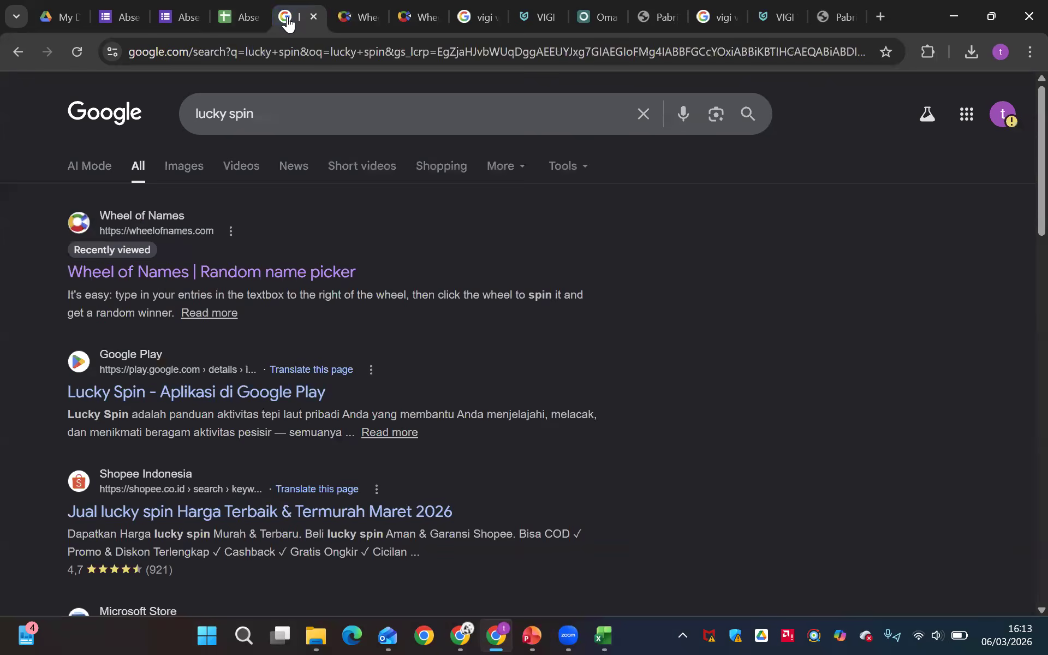
Try to add the two copied participant names at the end of the first wheel's entries
{"action": "left_click", "coordinate": [358, 17]}
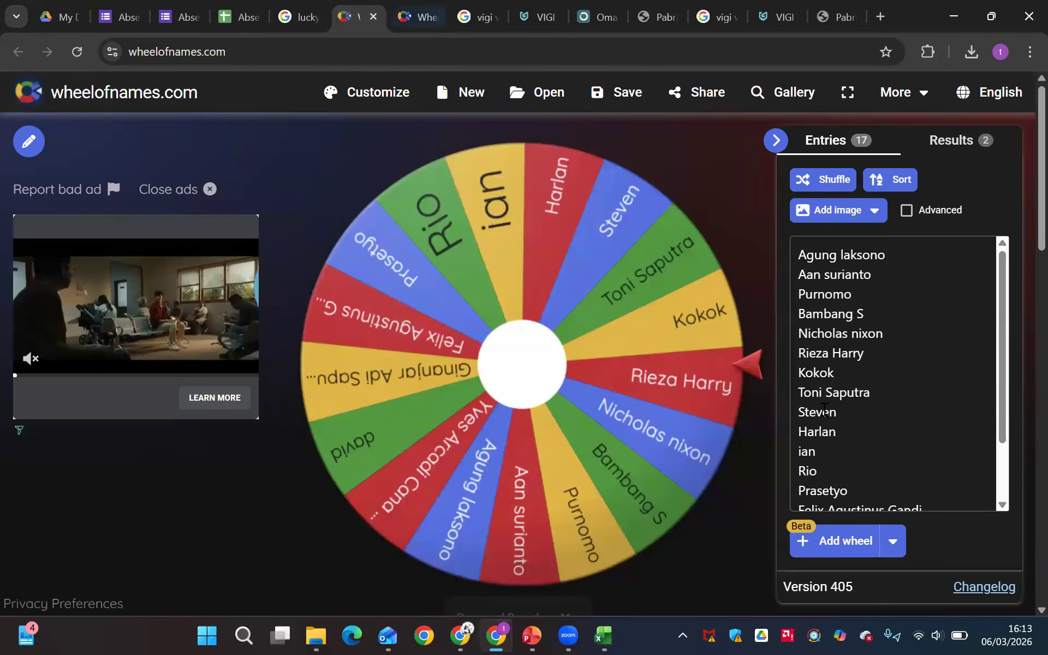
{"action": "left_click", "coordinate": [893, 477]}
{"action": "scroll", "coordinate": [893, 477], "scroll_direction": "down", "scroll_amount": 1}
{"action": "left_click", "coordinate": [945, 495]}
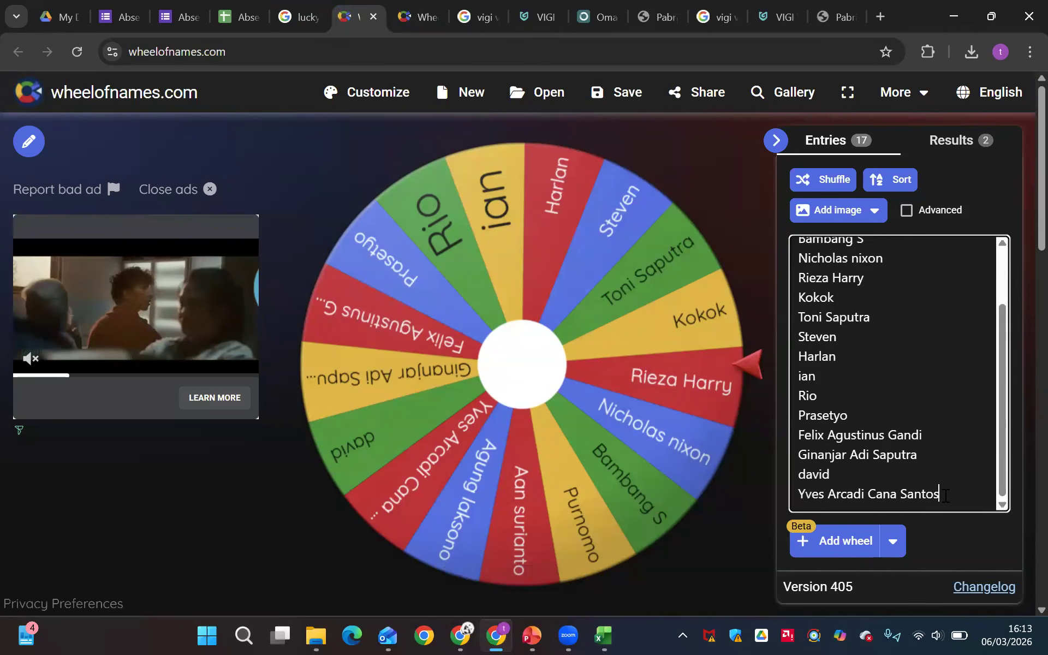
{"action": "key", "text": "ctrl+Return"}
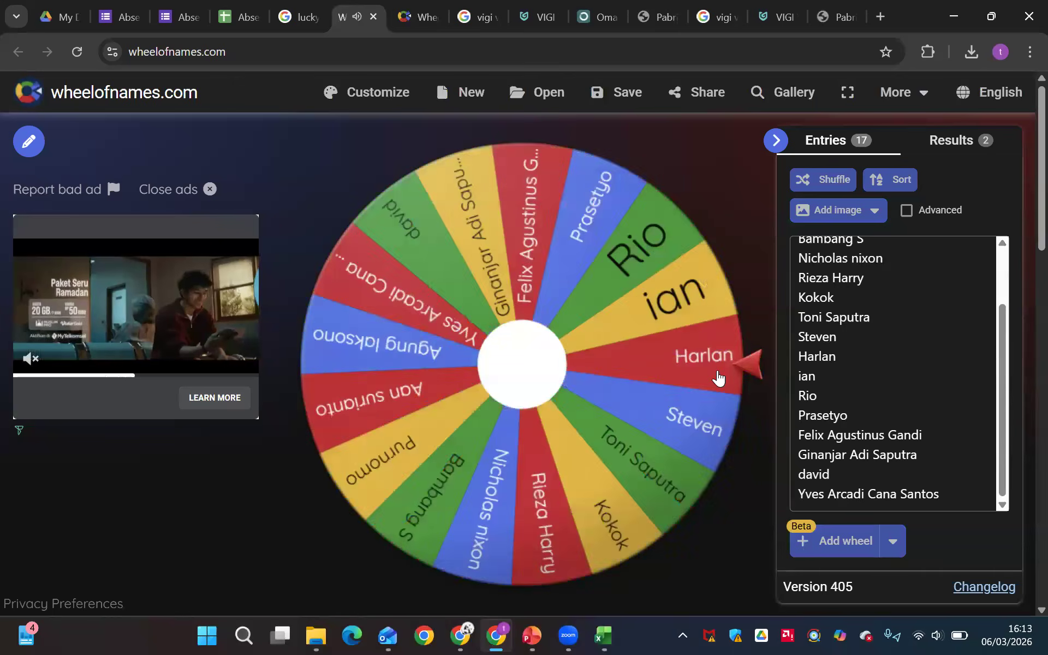
{"action": "left_click", "coordinate": [316, 635]}
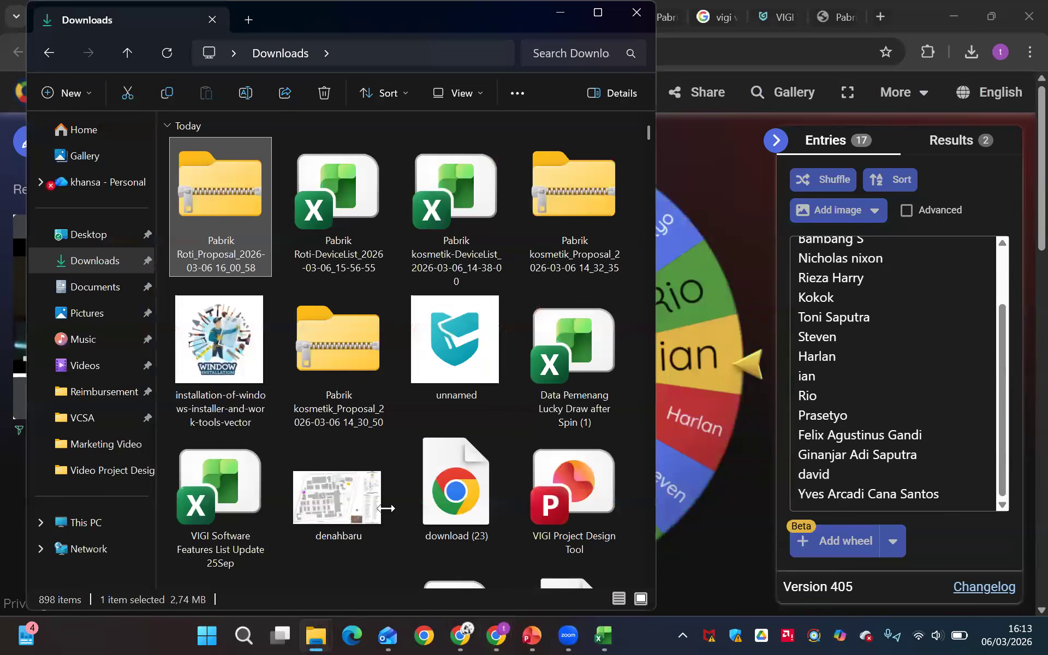
{"action": "key", "text": "alt+Tab"}
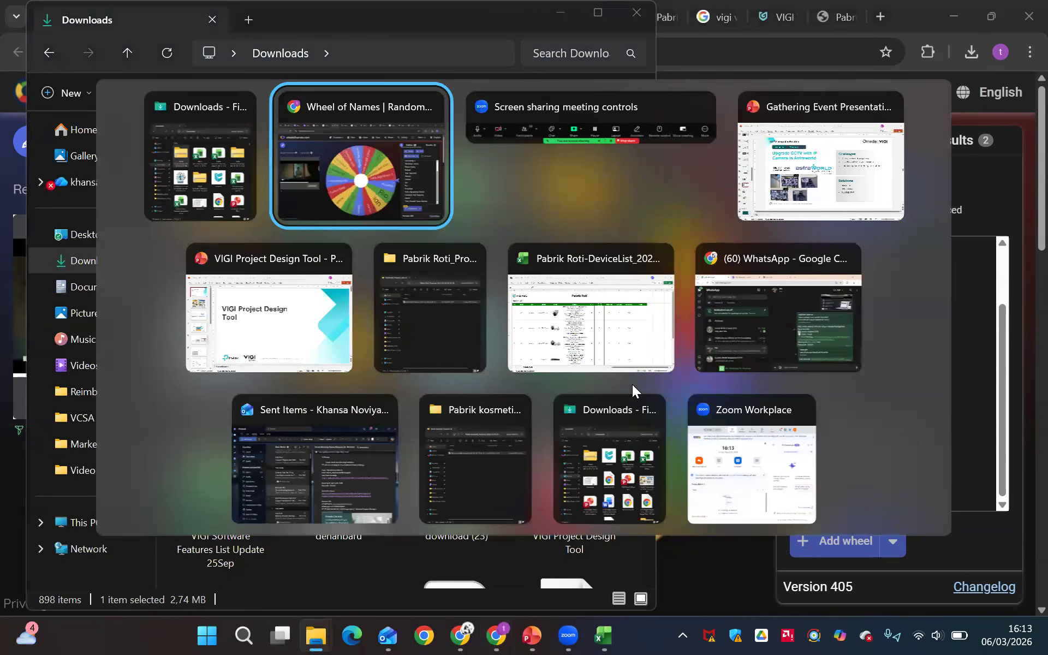
Copy all participant names in B2:B22 of the responses sheet and replace the second wheel's entries with them
{"action": "left_click", "coordinate": [239, 25]}
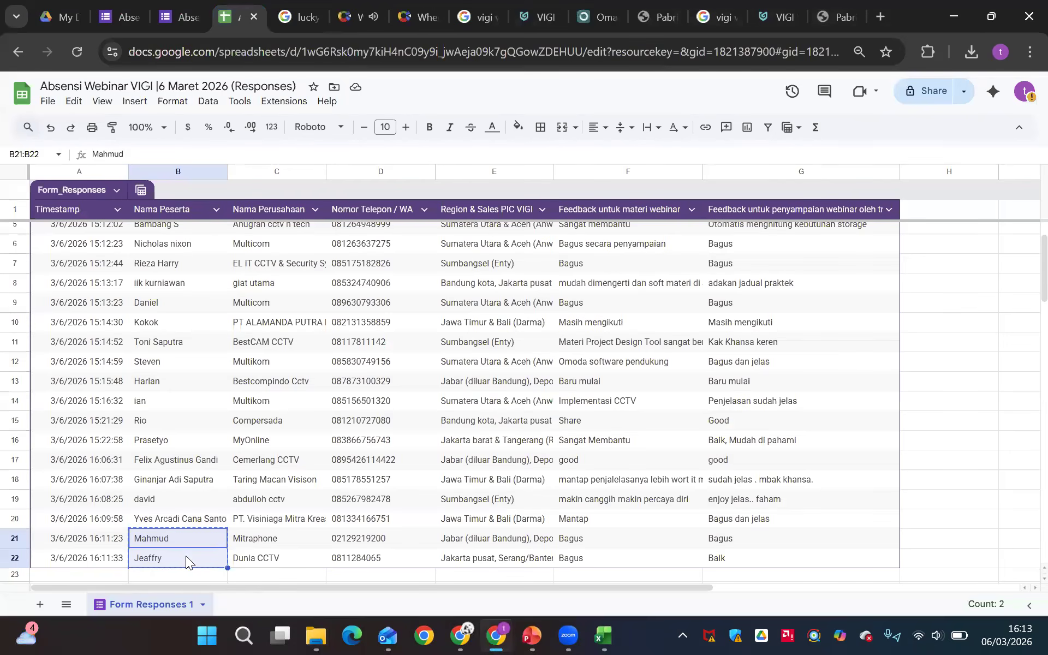
{"action": "key", "text": "ctrl+shift+Up"}
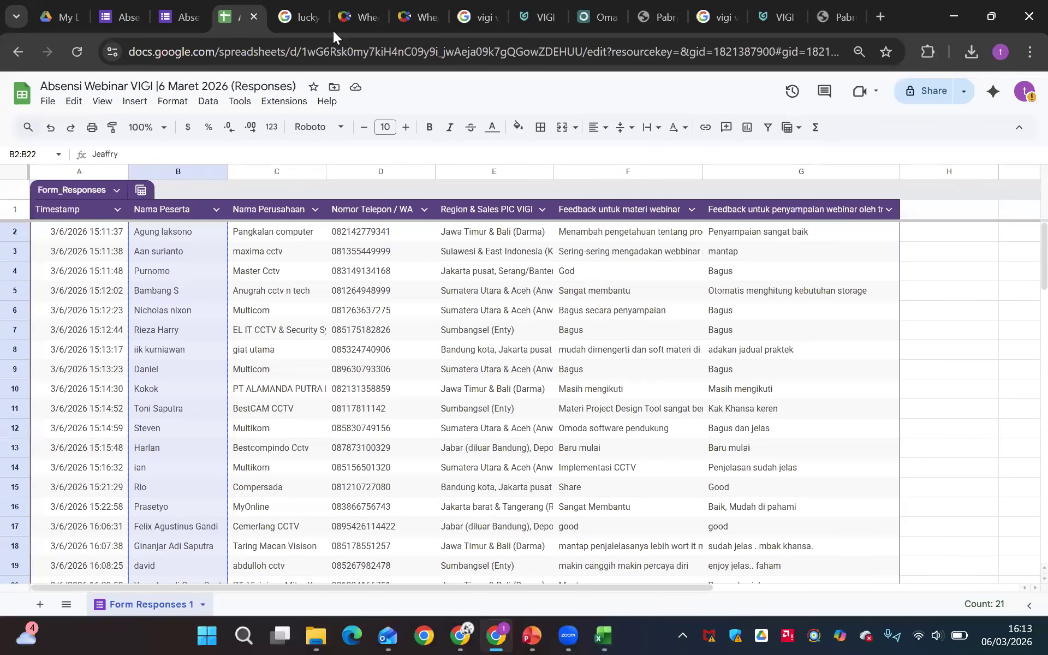
{"action": "left_click", "coordinate": [414, 18]}
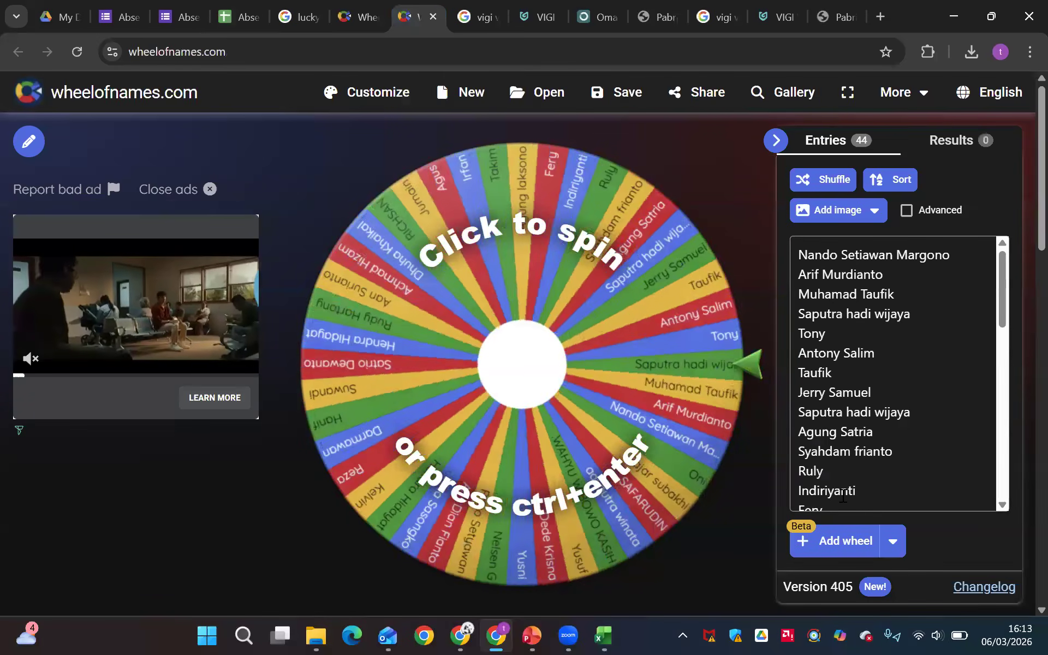
{"action": "scroll", "coordinate": [846, 491], "scroll_direction": "down", "scroll_amount": 10}
{"action": "left_click", "coordinate": [856, 491]}
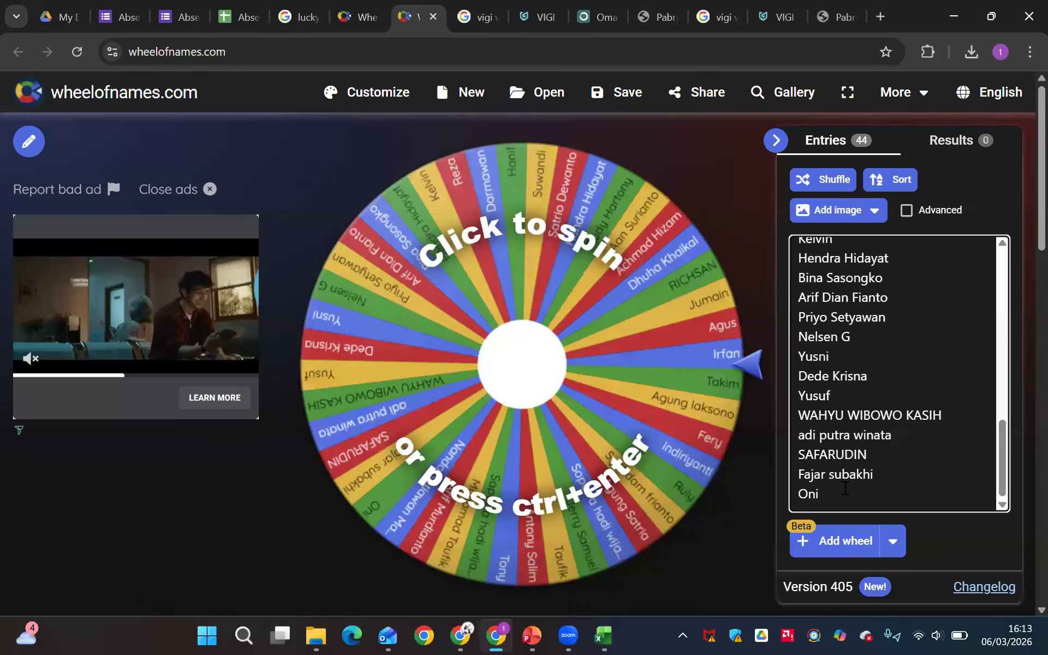
{"action": "key", "text": "ctrl+a"}
{"action": "key", "text": "ctrl+v"}
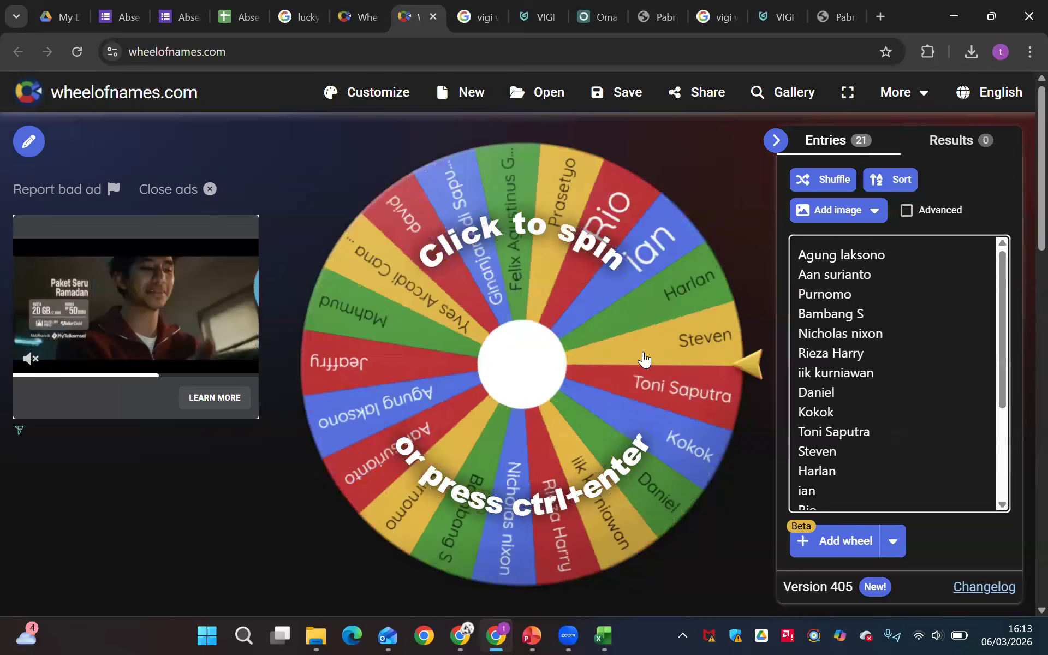
Draw a winner with the second wheel, remove the winning entry and spin again
{"action": "left_click", "coordinate": [644, 361]}
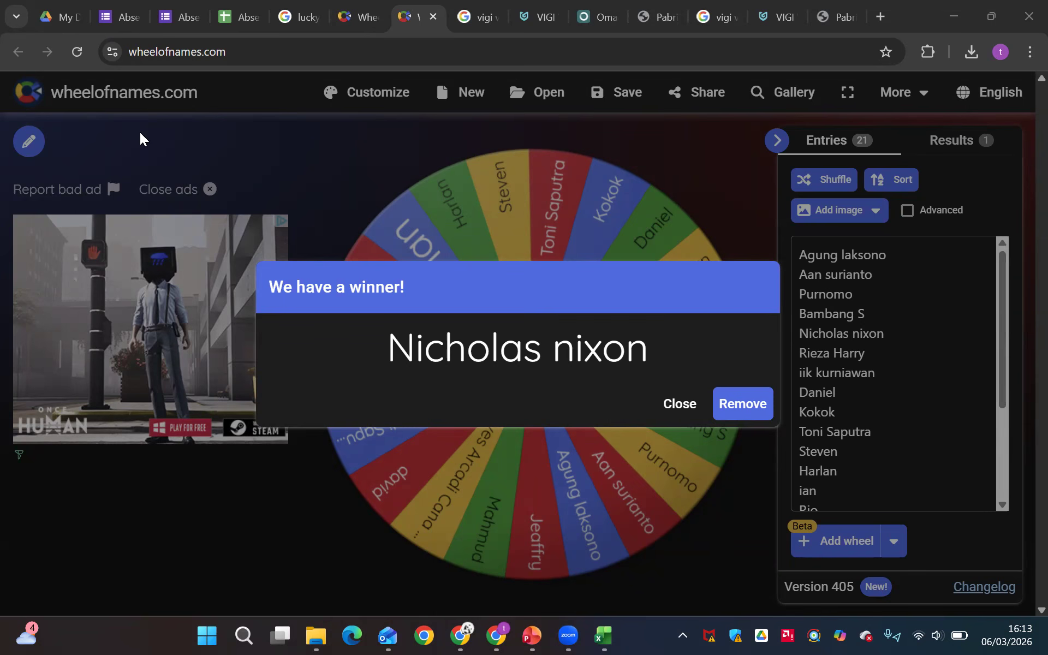
{"action": "left_click", "coordinate": [752, 409]}
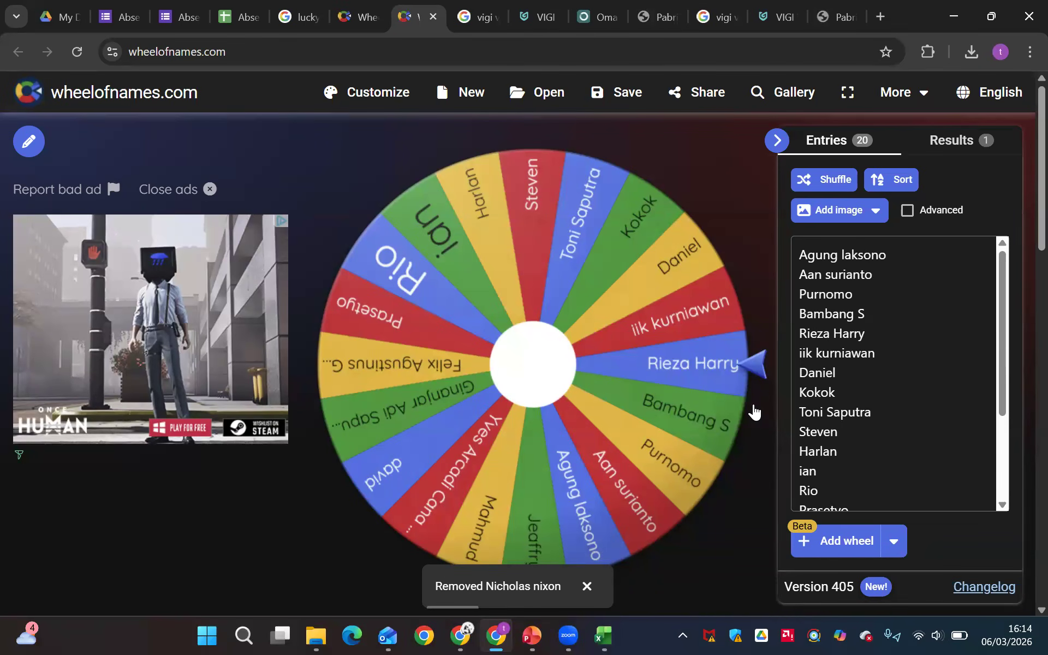
{"action": "left_click", "coordinate": [603, 401]}
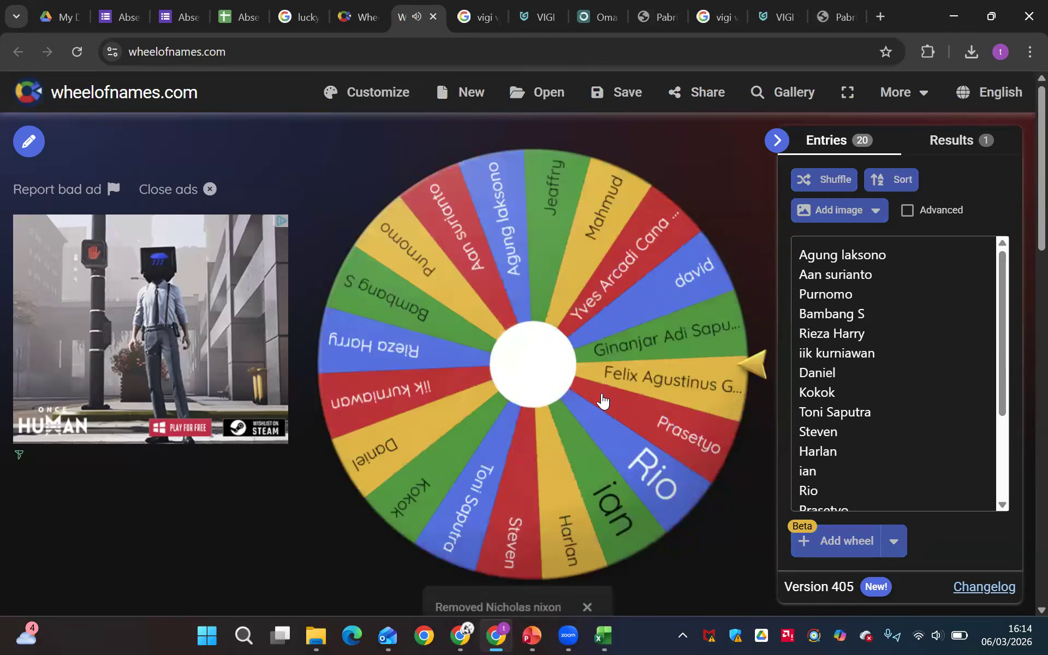